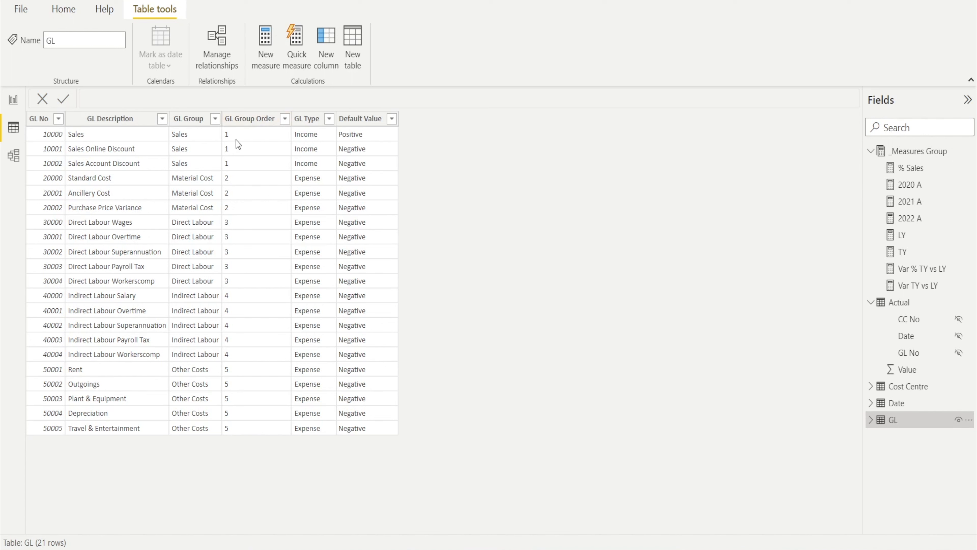
Examine the GL Group Order column and the formulas of the 2020 A, 2021 A, 2022 A, LY and TY measures
click(255, 123)
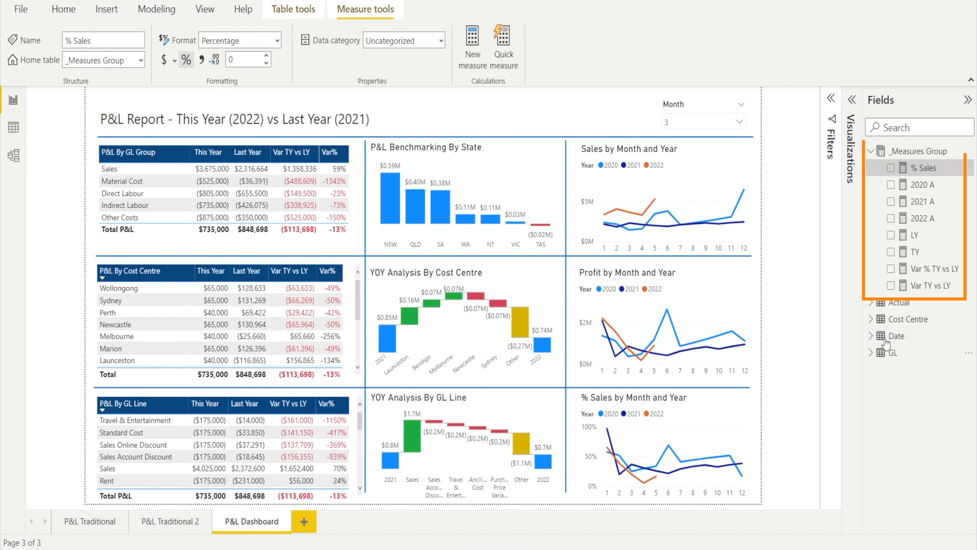
click(917, 188)
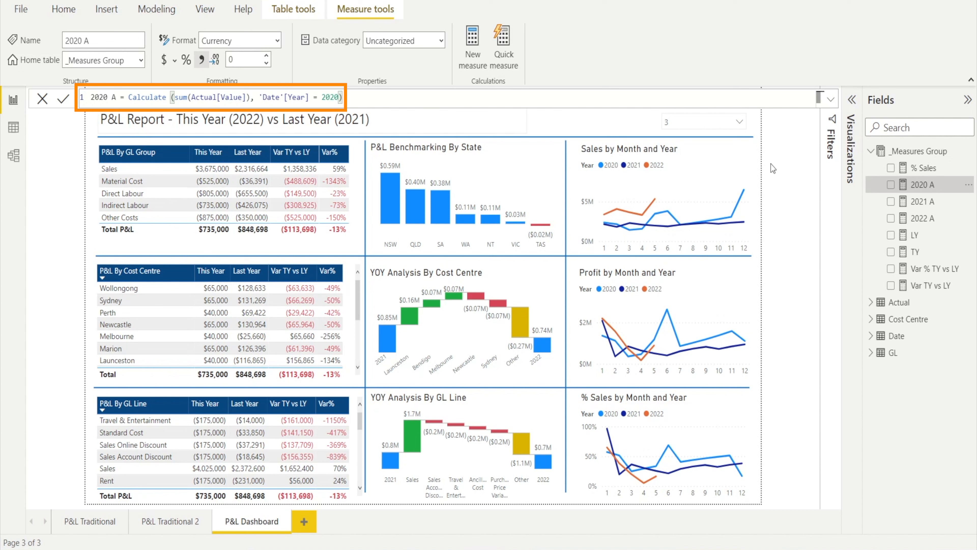
click(926, 204)
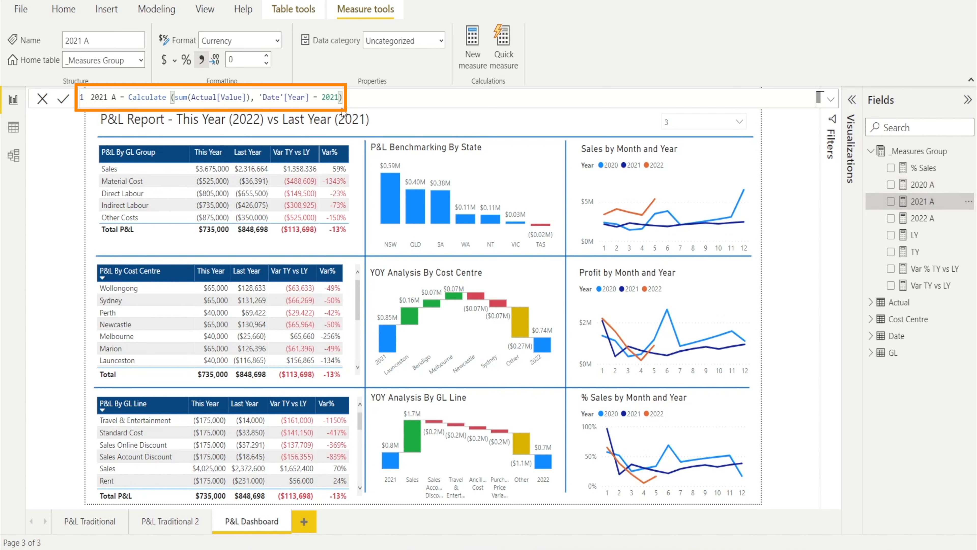
click(923, 218)
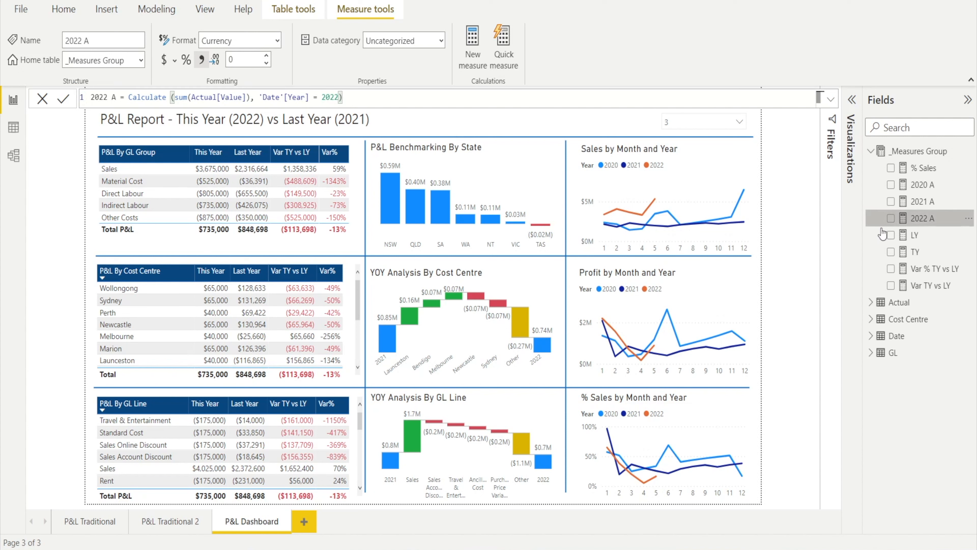
click(923, 240)
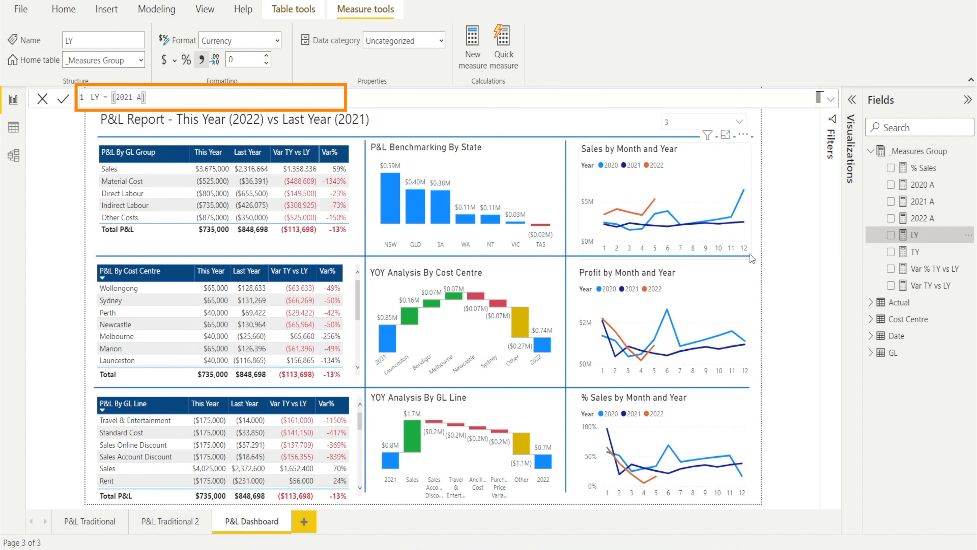
click(931, 256)
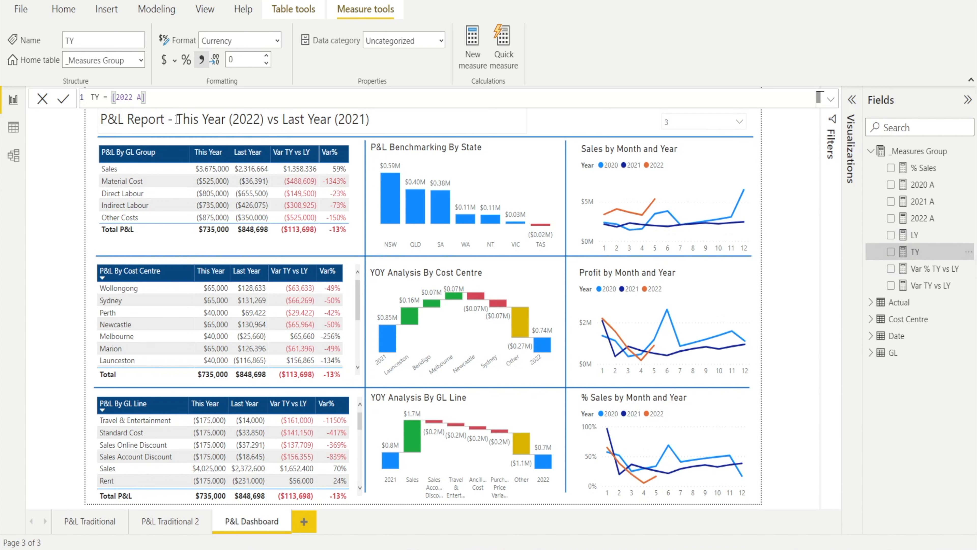
Examine the full formulas of the Var TY vs LY, Var % TY vs LY and % Sales measures
click(934, 292)
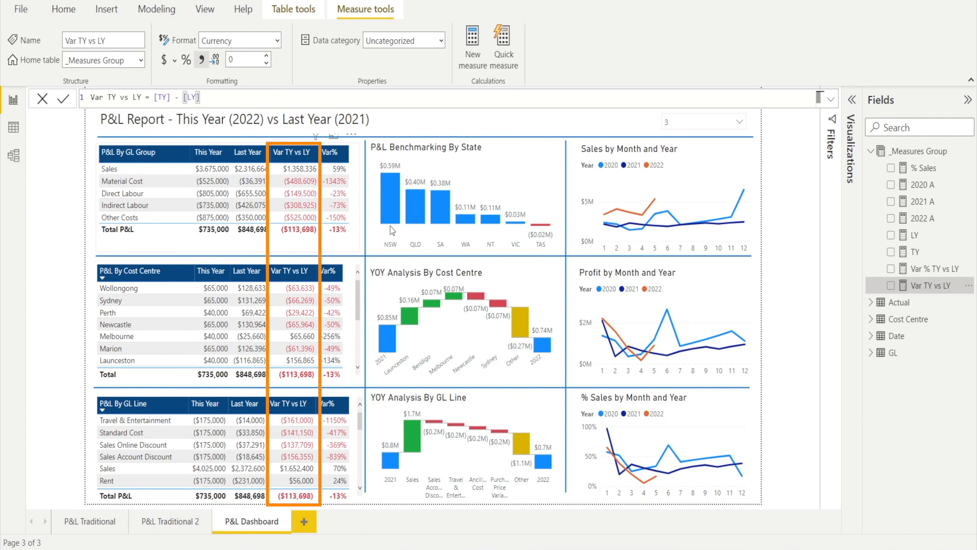
click(917, 272)
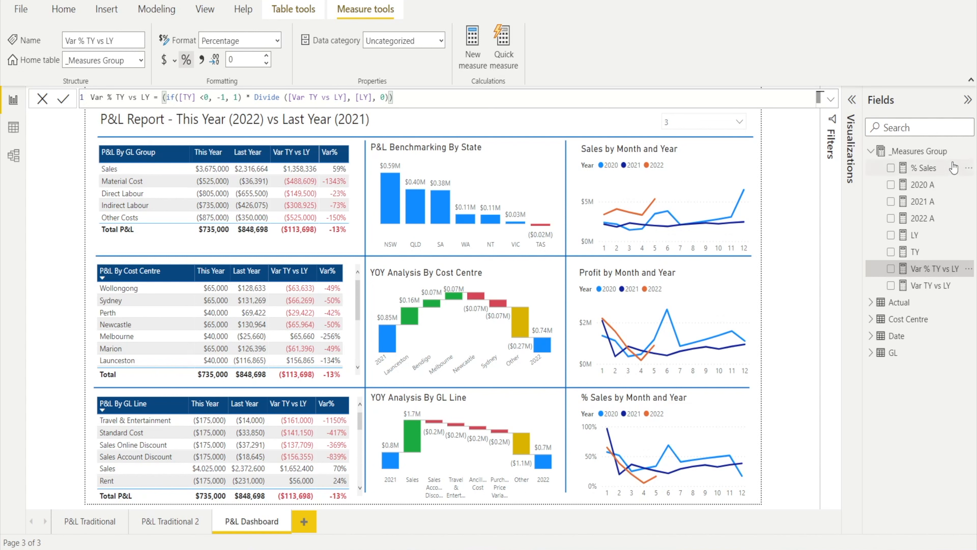
click(930, 168)
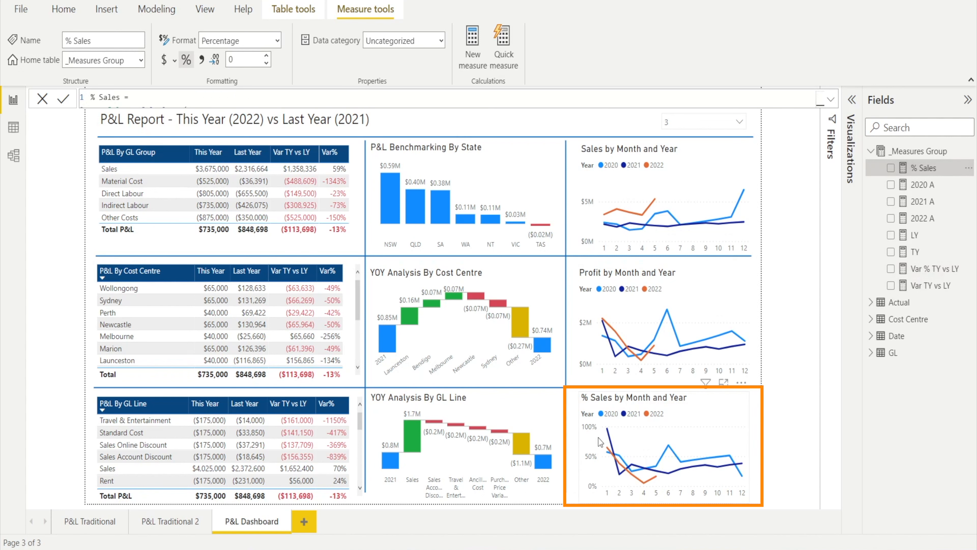
click(830, 100)
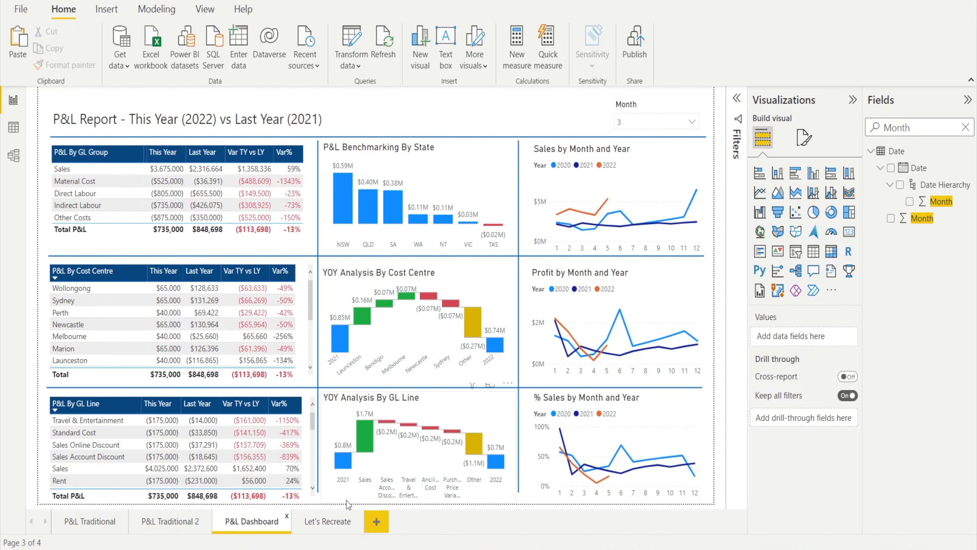
Add a slicer for the Date table's Month field on the Let's Recreate page and make it a dropdown
click(328, 521)
click(796, 251)
click(892, 219)
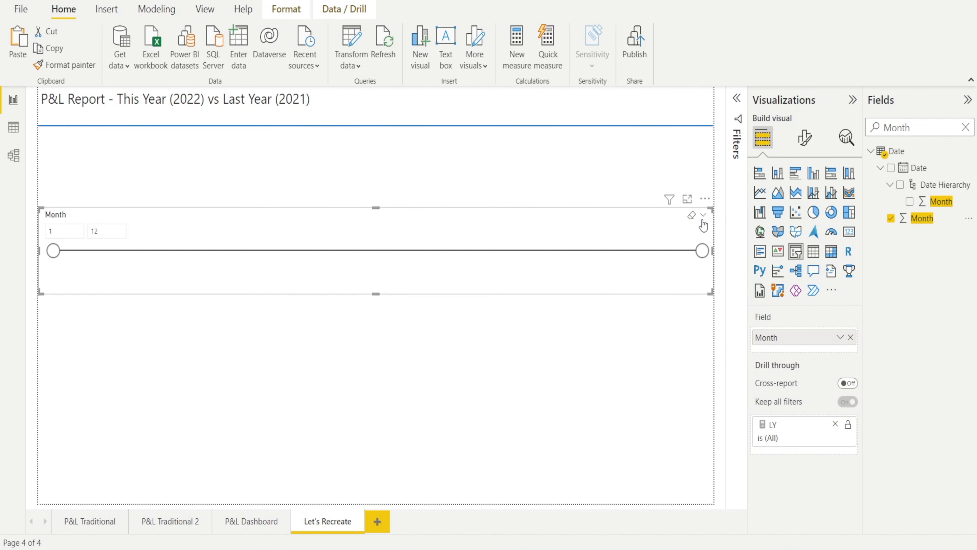
click(703, 218)
click(680, 252)
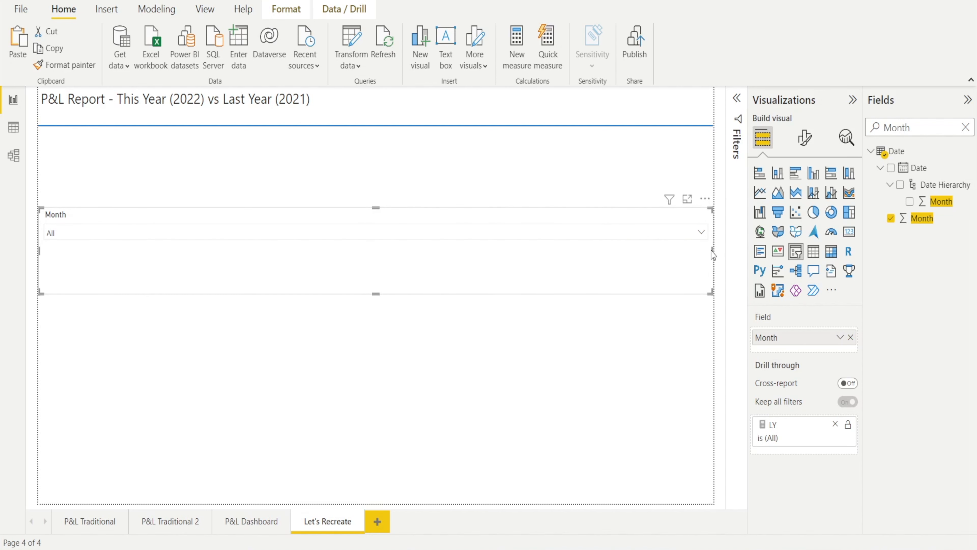
Shrink the Month slicer to fit above the blue line opposite the report title, and filter it to month 3
drag(713, 253, 117, 263)
drag(77, 288, 638, 121)
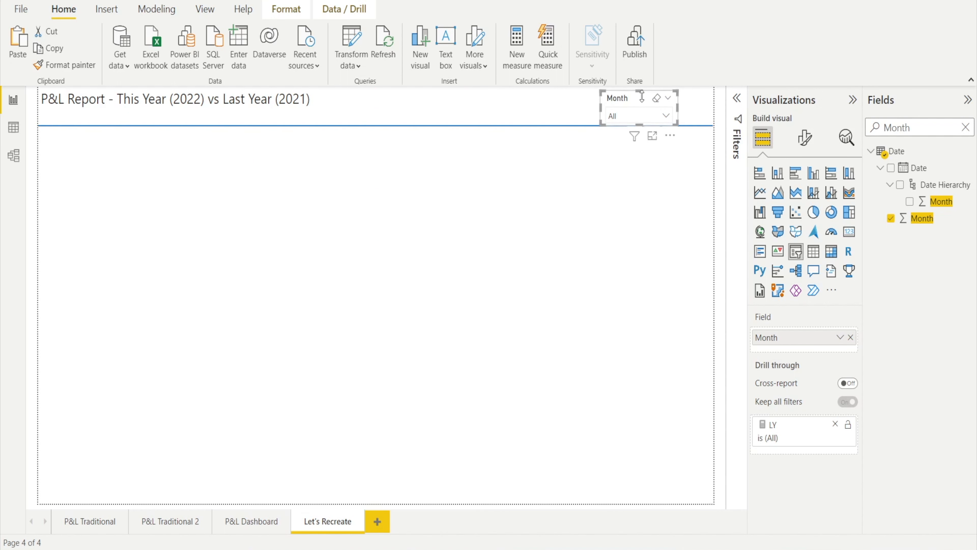
click(667, 116)
click(614, 166)
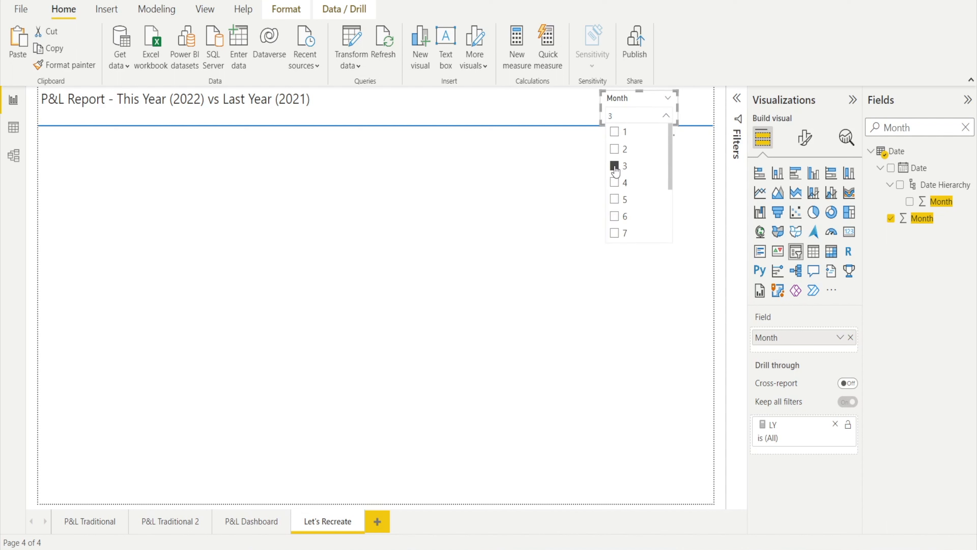
click(538, 175)
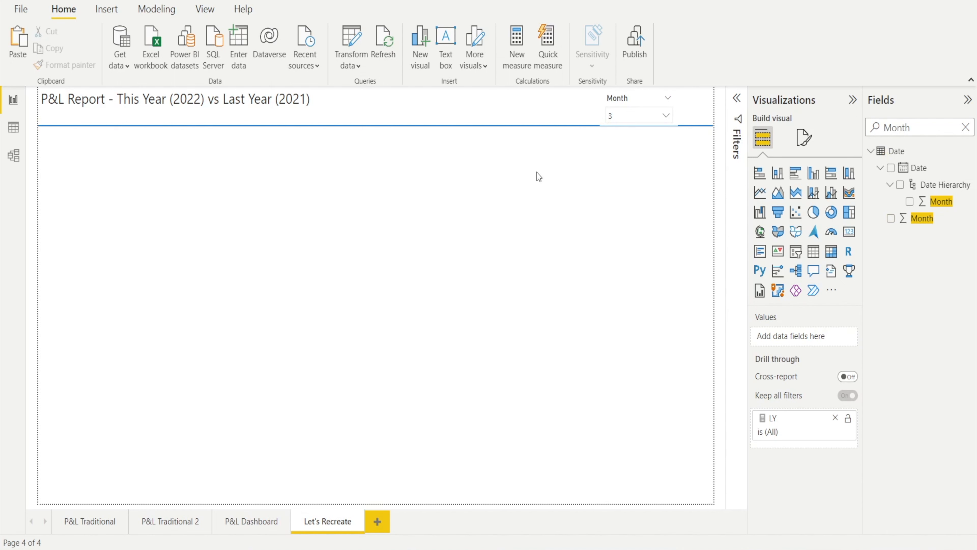
Enable the "Select all" option in the Month slicer's selection settings
click(638, 95)
click(805, 138)
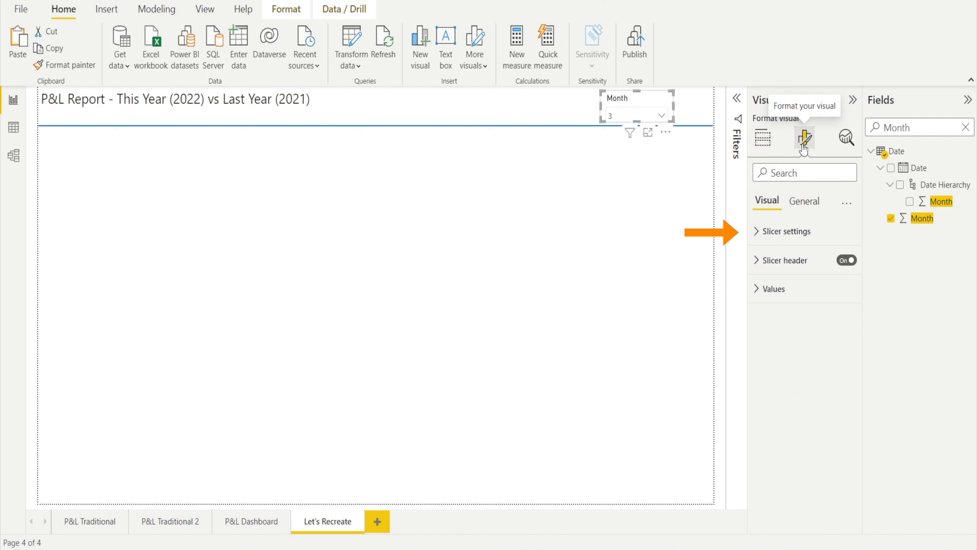
click(759, 233)
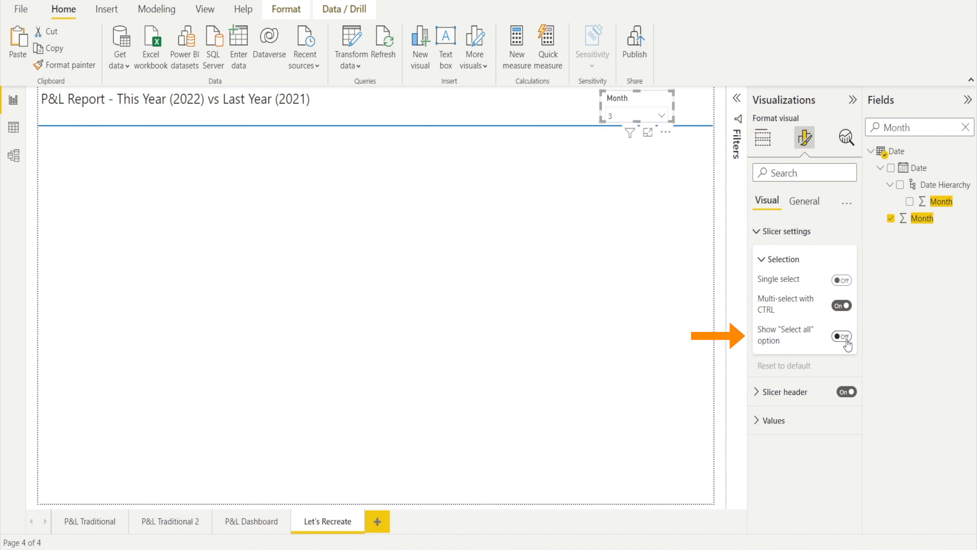
click(846, 339)
Try selecting and clearing all months in the Month slicer, and reselect month 3
click(661, 116)
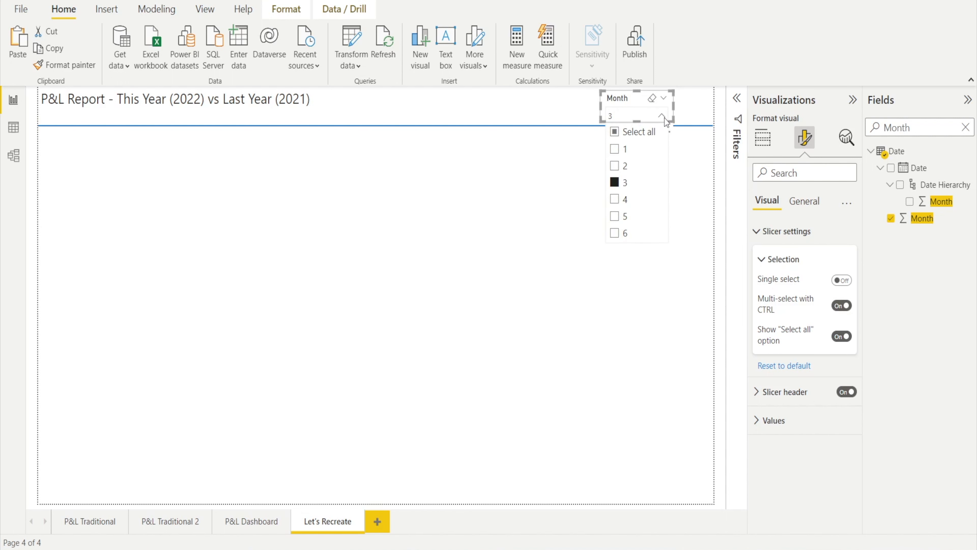
click(615, 132)
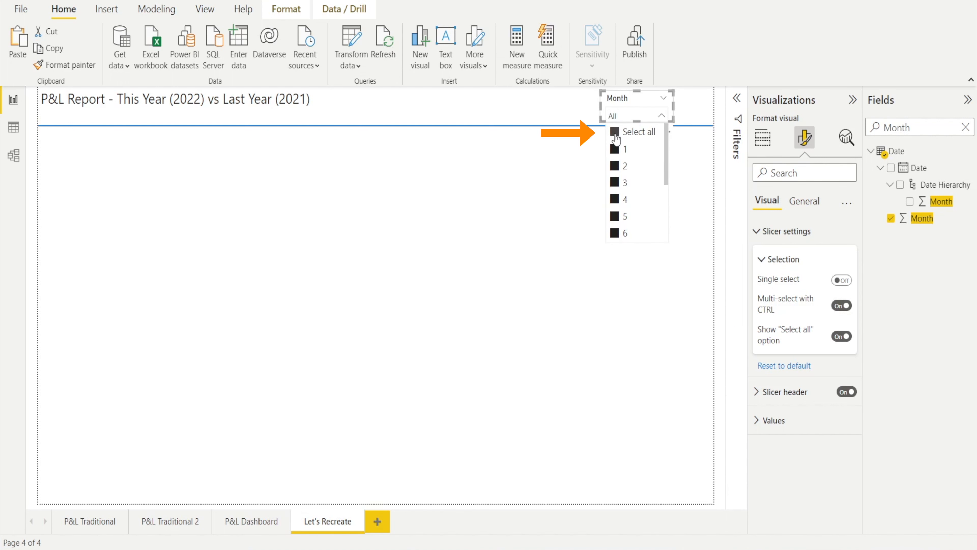
click(615, 132)
click(615, 183)
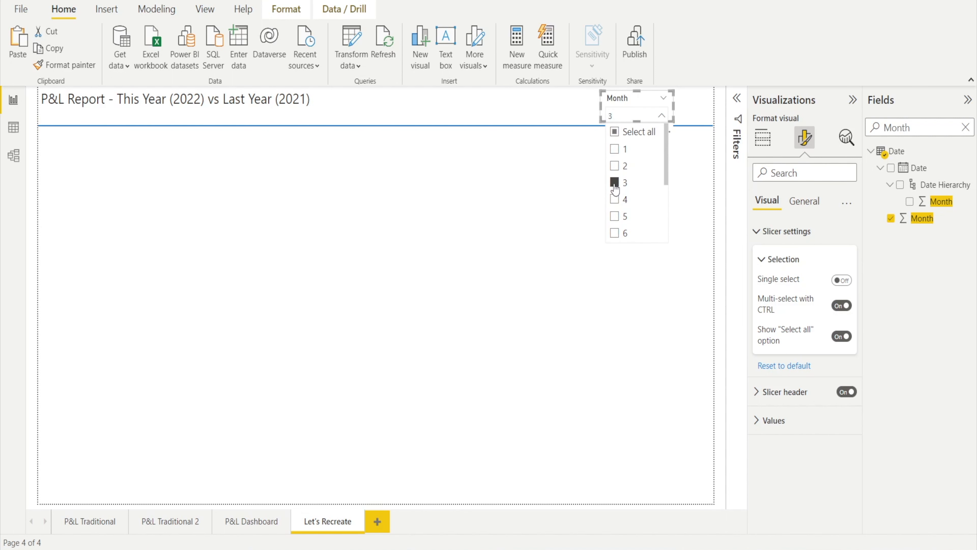
click(550, 203)
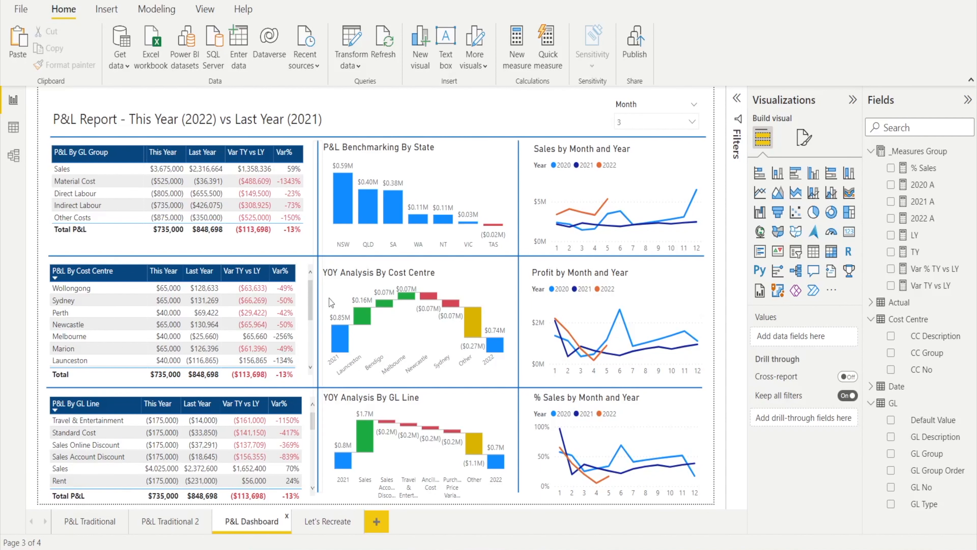
Copy the P&L By GL Group table from the P&L Dashboard page to Let's Recreate and place it below the Month slicer
click(296, 240)
key(ctrl+c)
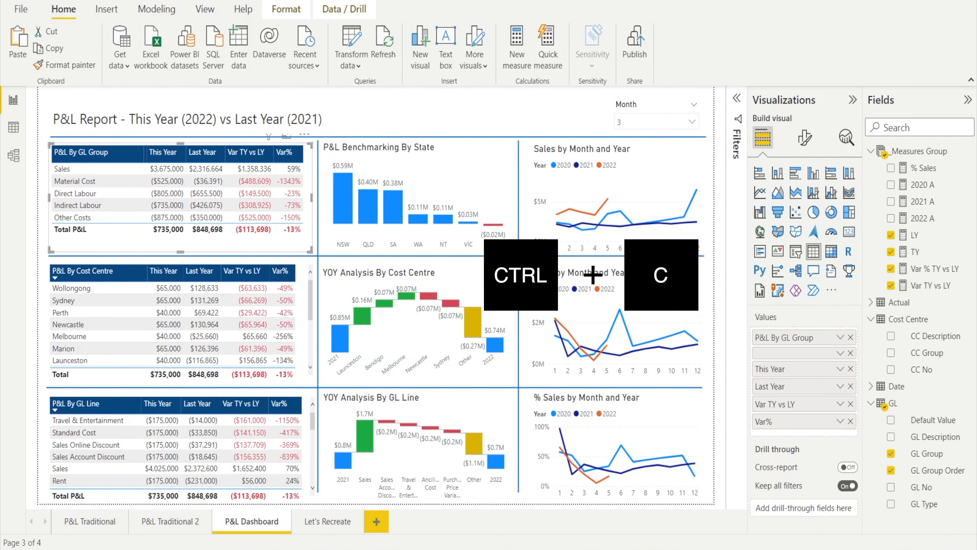
click(318, 523)
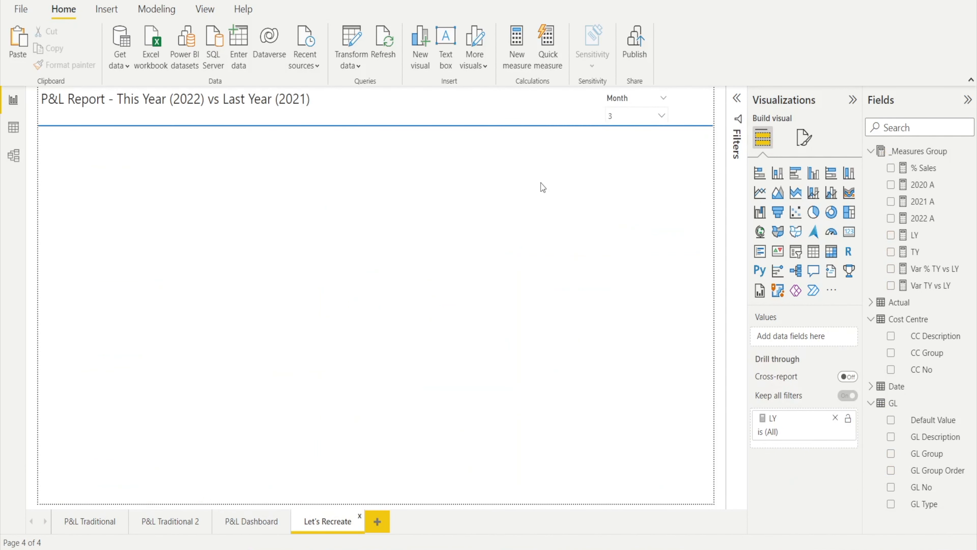
key(ctrl+v)
drag(301, 249, 687, 235)
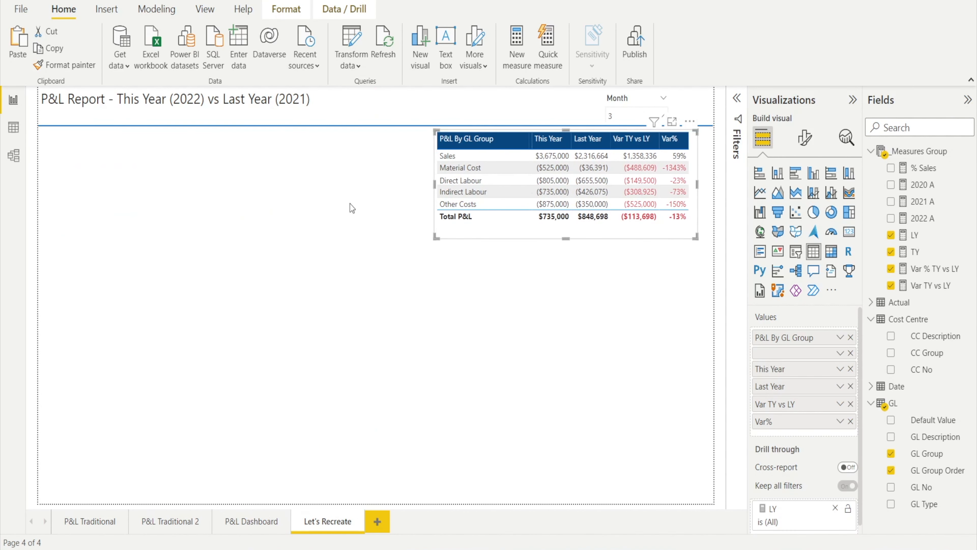
Add an empty table visual and size and place it below the report title, beside the copied table
click(352, 204)
click(813, 257)
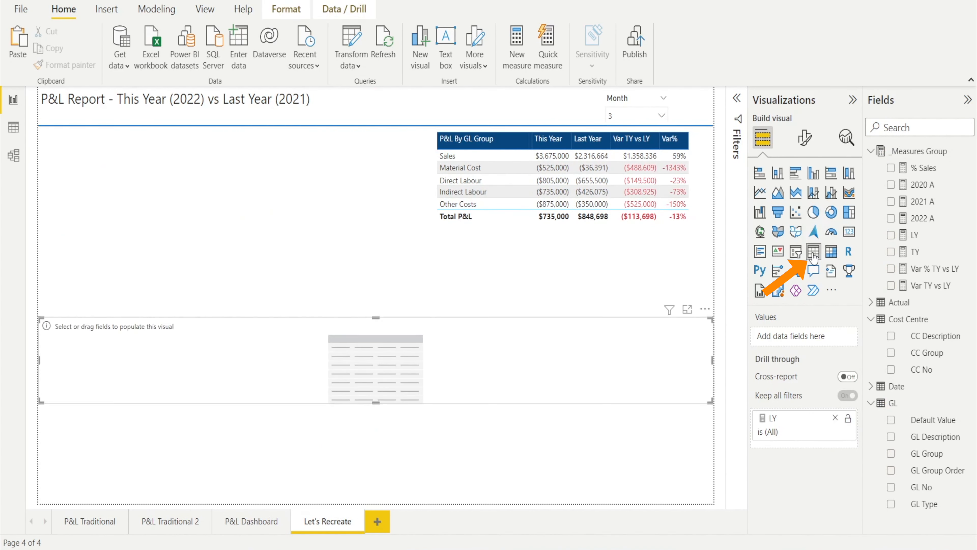
drag(713, 361, 321, 211)
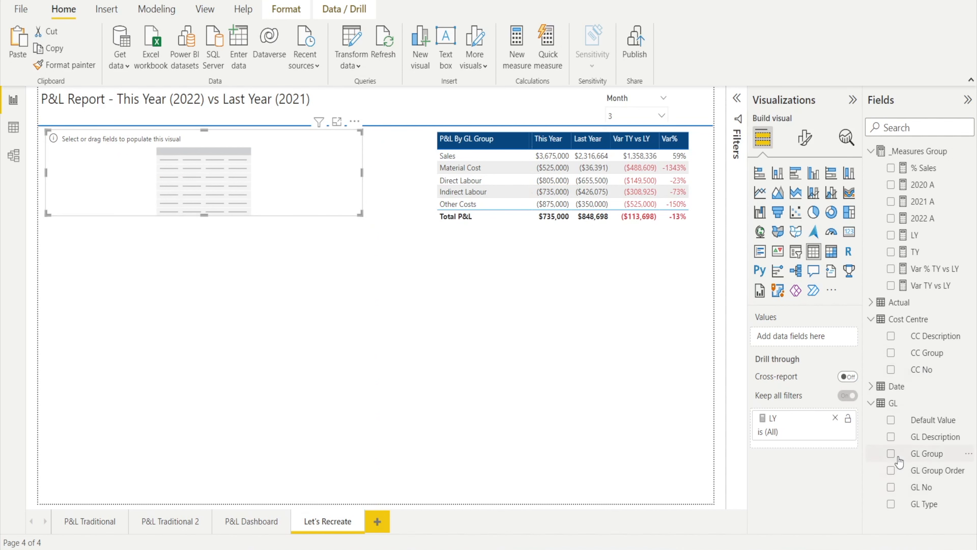
Fill the new table with GL Group, GL Group Order, TY, LY, Var TY vs LY and Var % TY vs LY
click(891, 454)
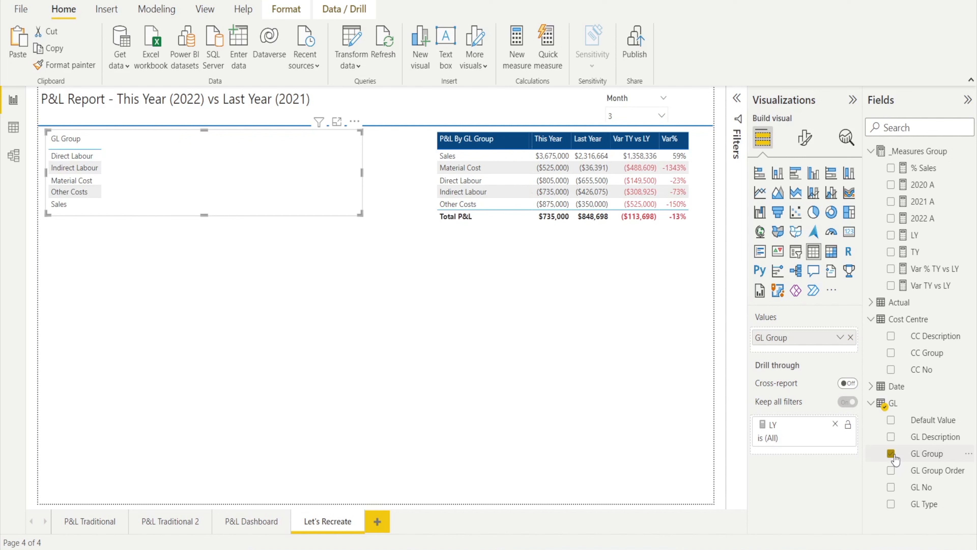
click(891, 470)
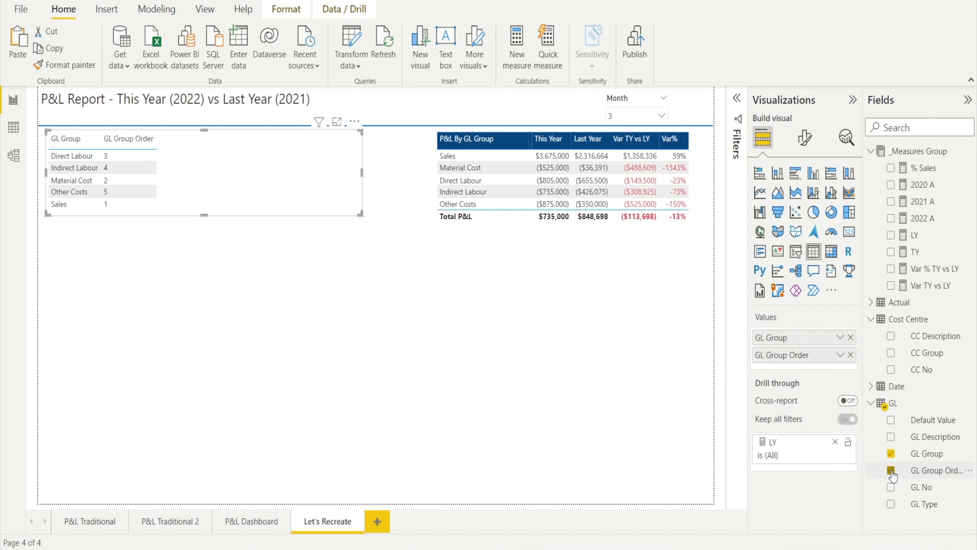
click(891, 252)
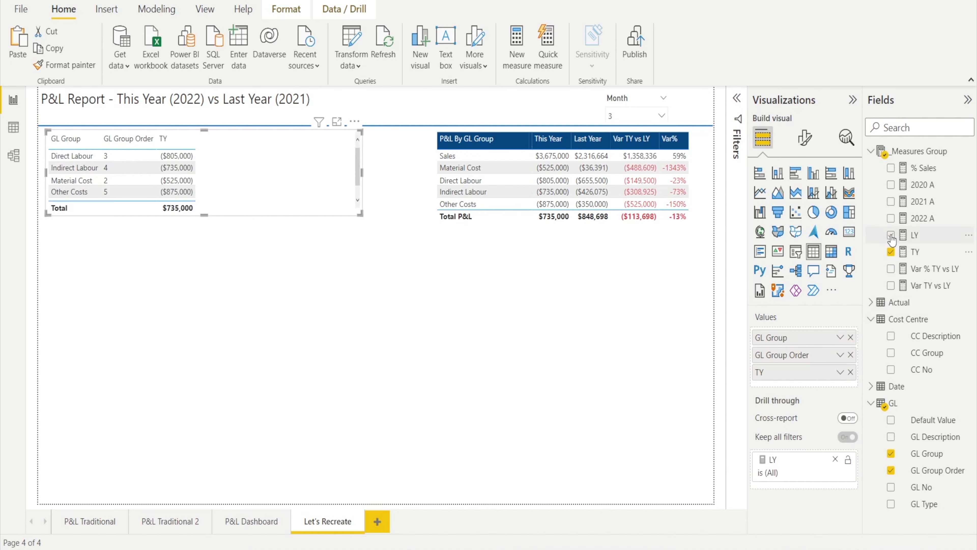
click(891, 236)
click(891, 286)
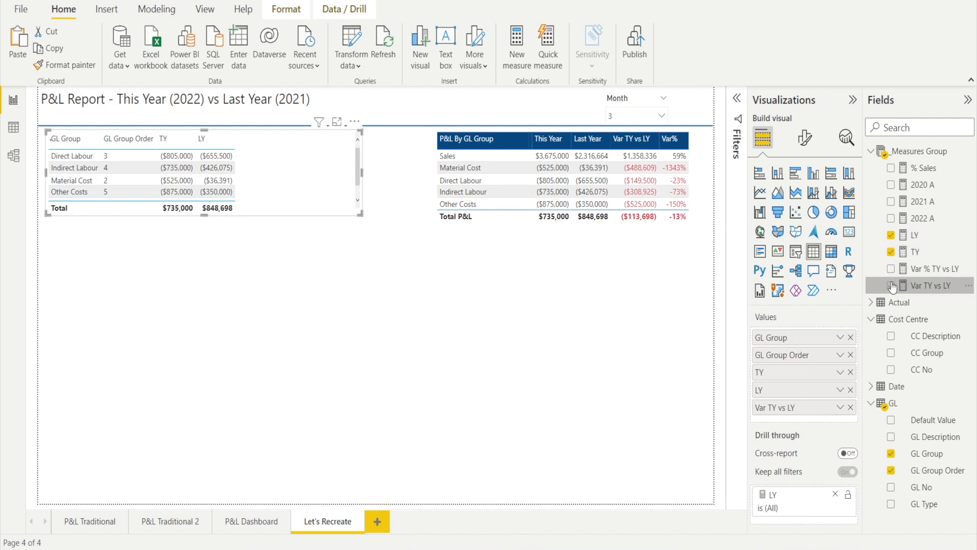
click(892, 269)
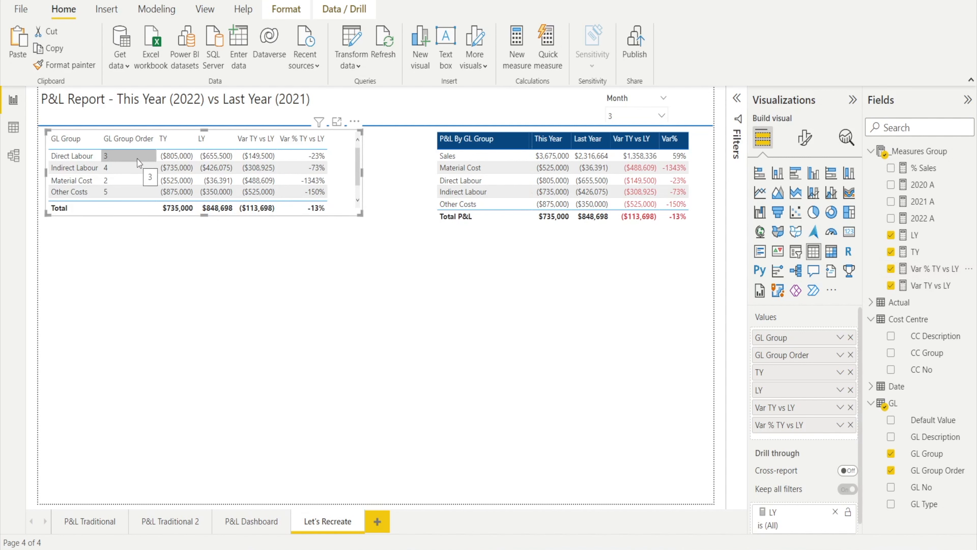
Sort the new table by GL Group Order ascending and make it tall enough to fit all its rows
click(131, 139)
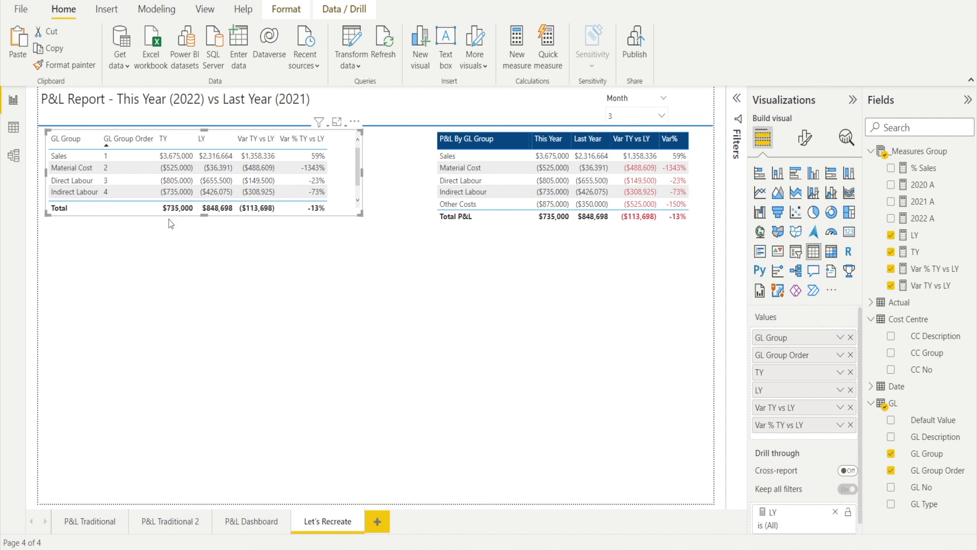
drag(204, 218, 208, 229)
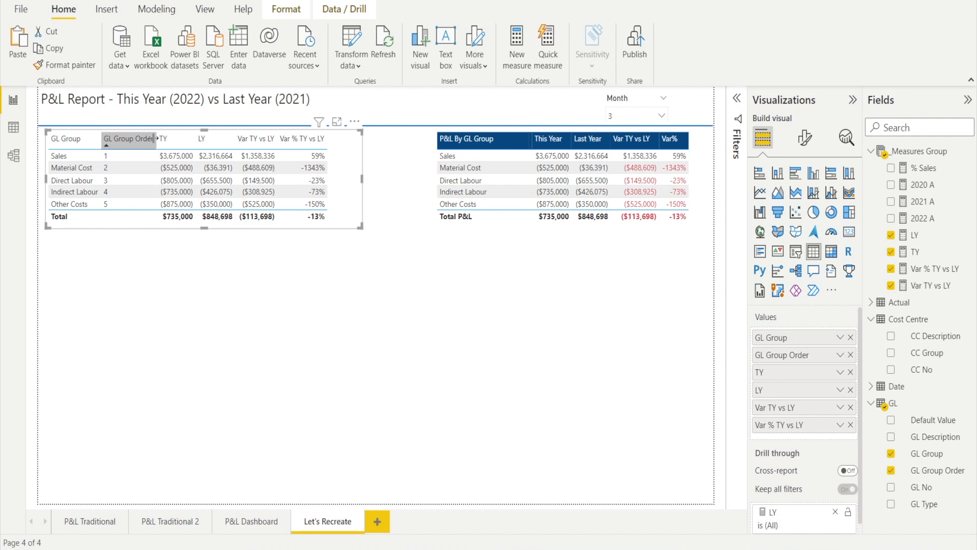
Turn off text wrap for the new table's column headers and narrow the GL Group Order column until it is hidden
mouse_move(154, 138)
mouse_down()
mouse_move(114, 144)
mouse_move(136, 145)
mouse_up()
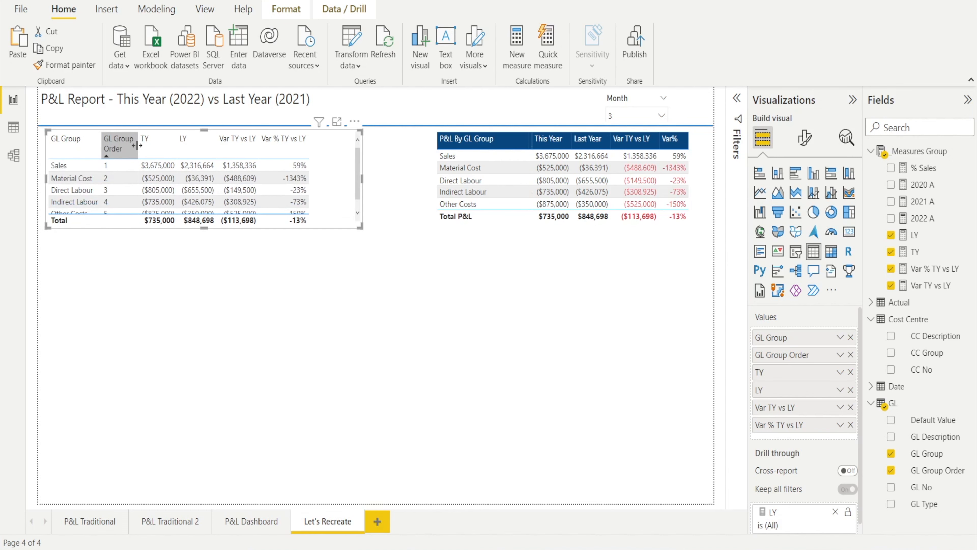
click(805, 139)
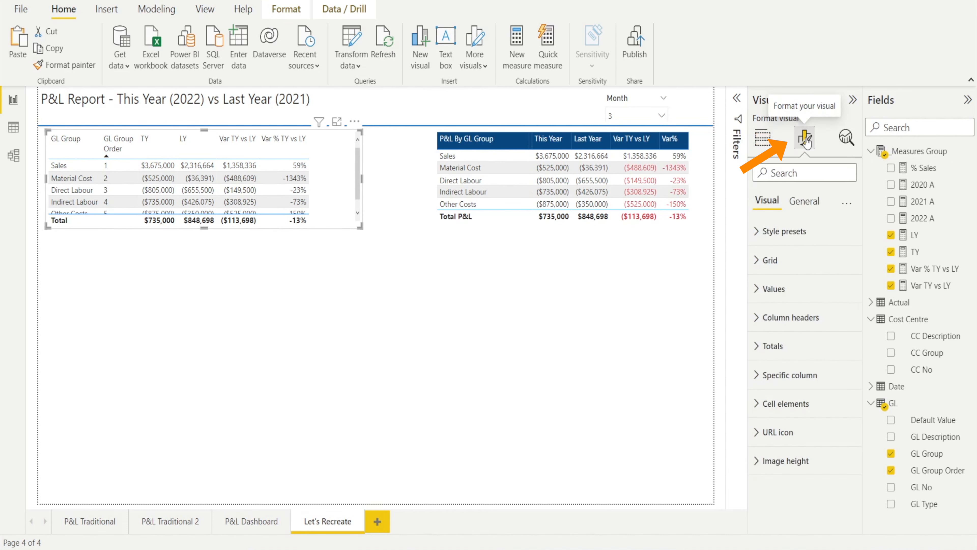
click(760, 318)
scroll(809, 423, down, 1)
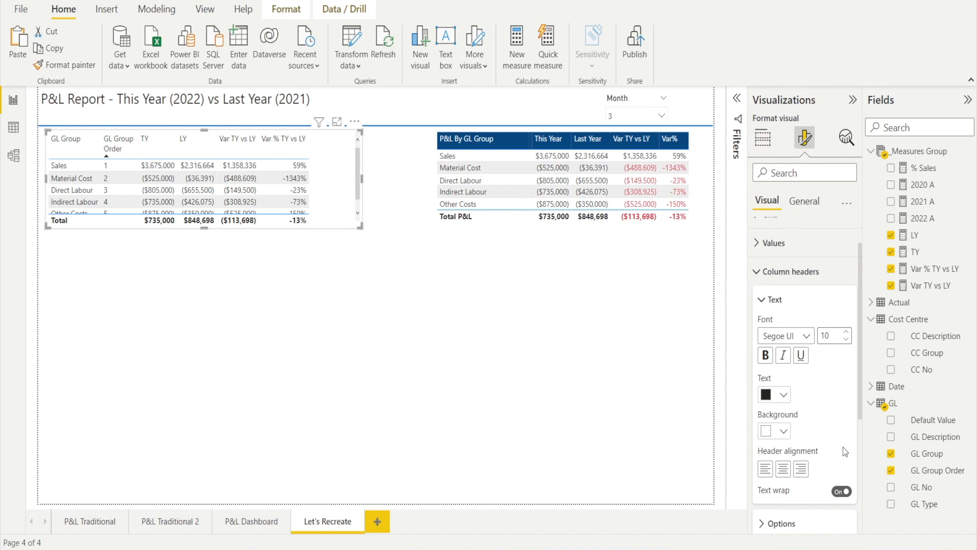
click(835, 491)
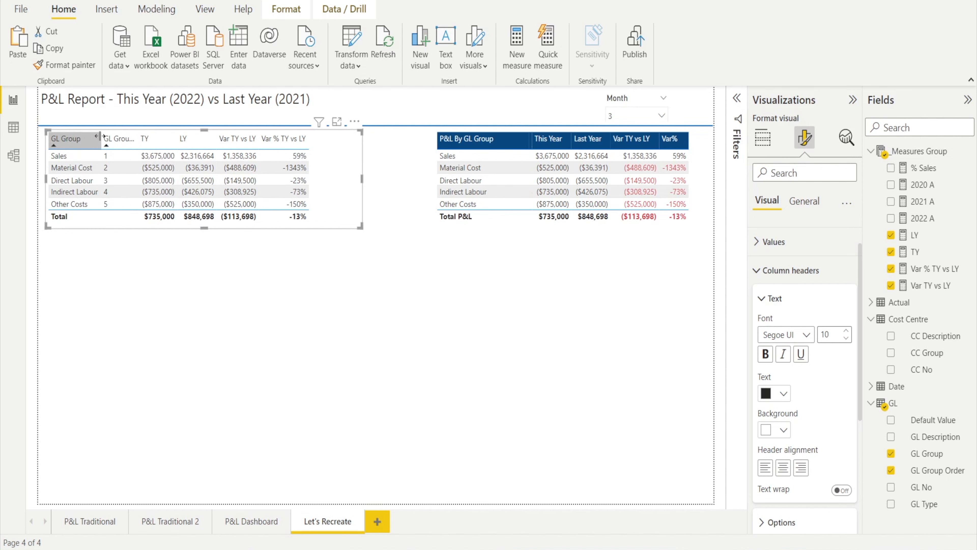
drag(102, 141, 132, 142)
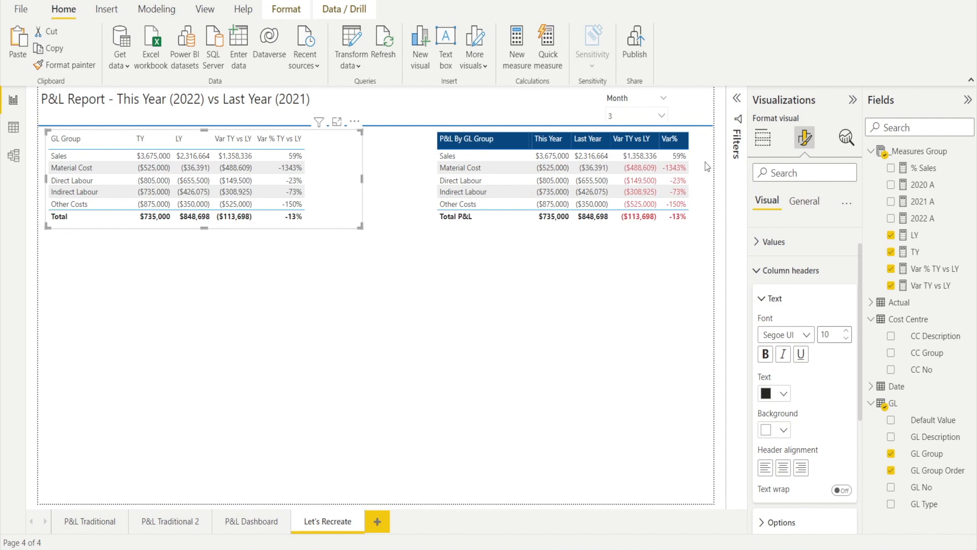
click(81, 143)
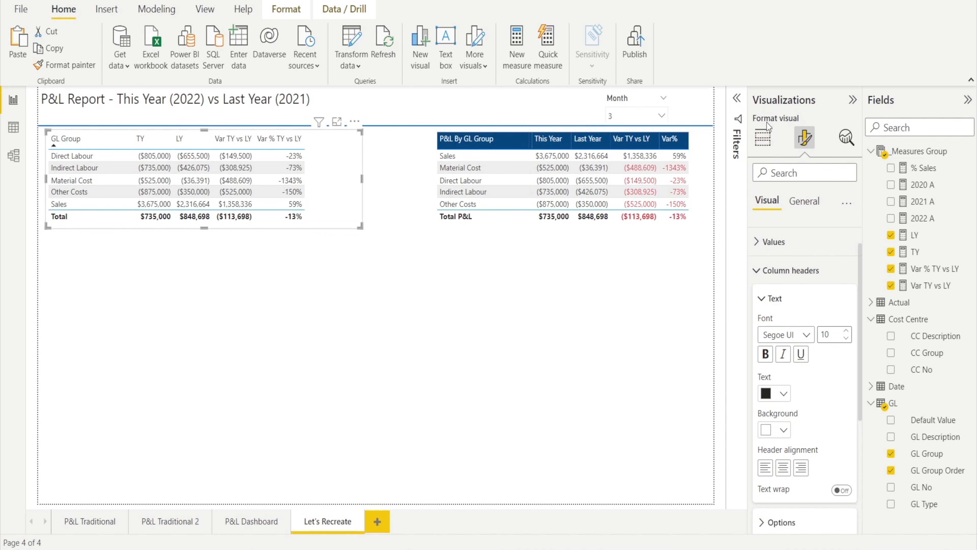
Rename the GL Group field in the new table as P&L By GL Group
click(763, 136)
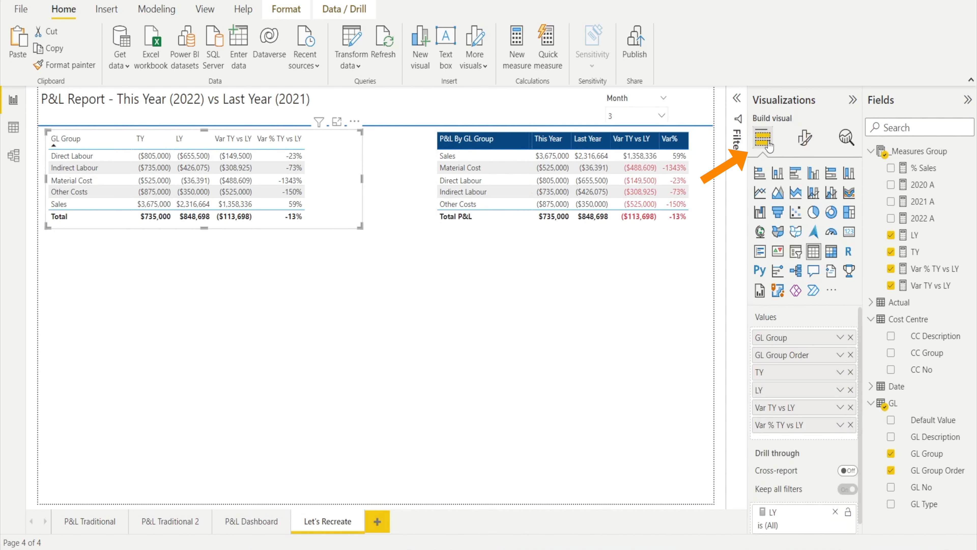
double_click(771, 339)
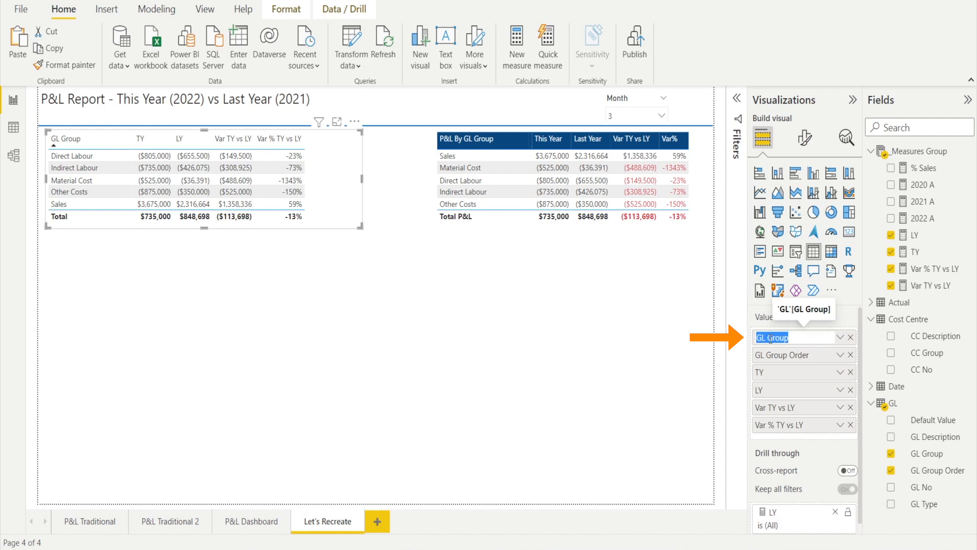
text(P&L By)
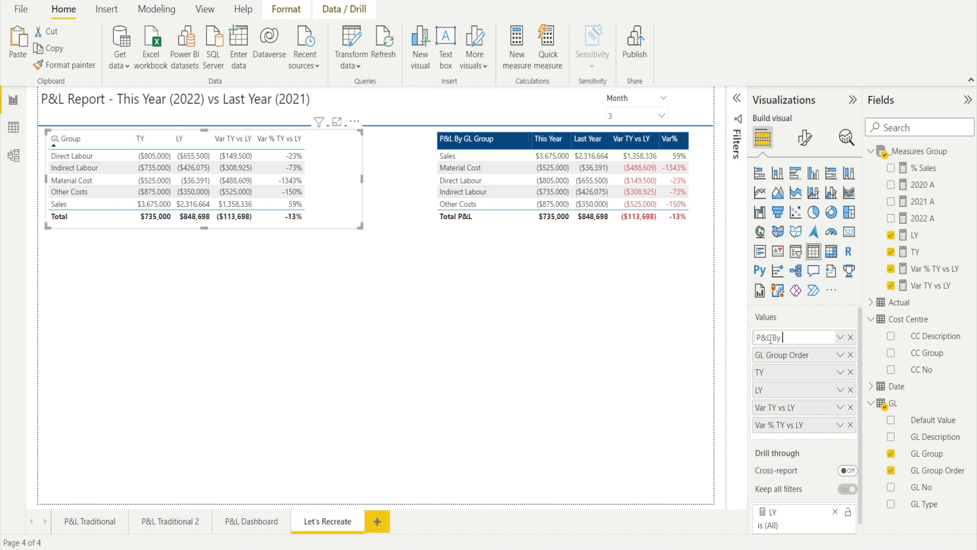
key(Return)
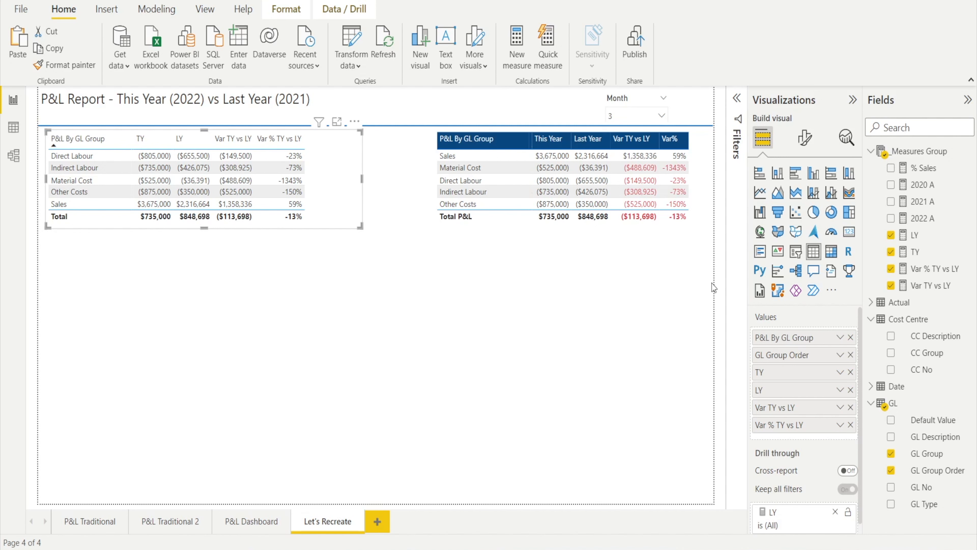
Rename the table's TY field as This Year and its LY field as Last Year
double_click(777, 373)
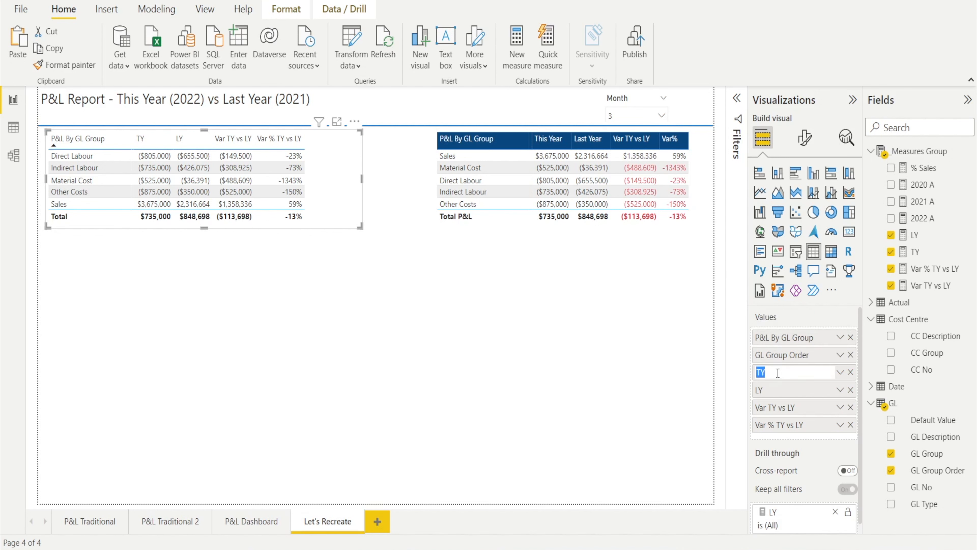
text(Thi)
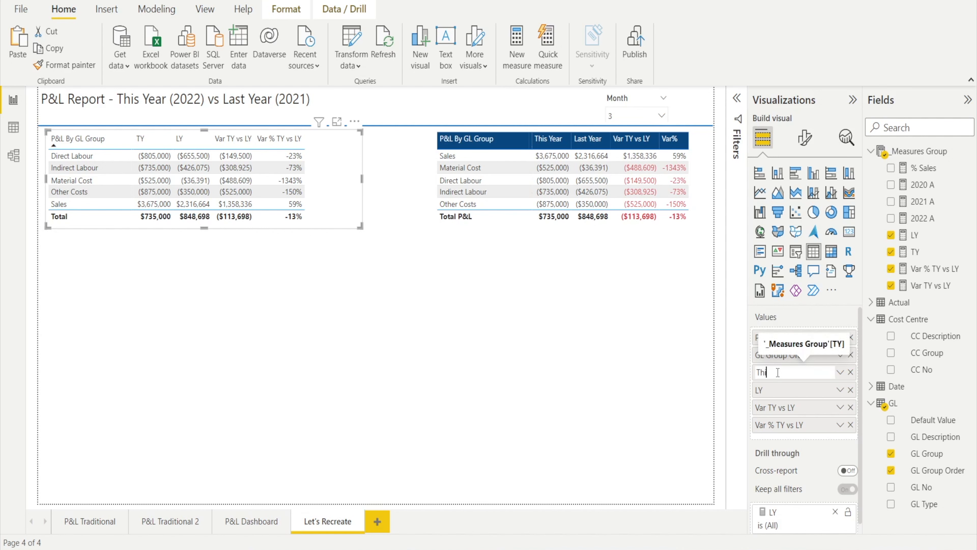
text(s Year)
key(Return)
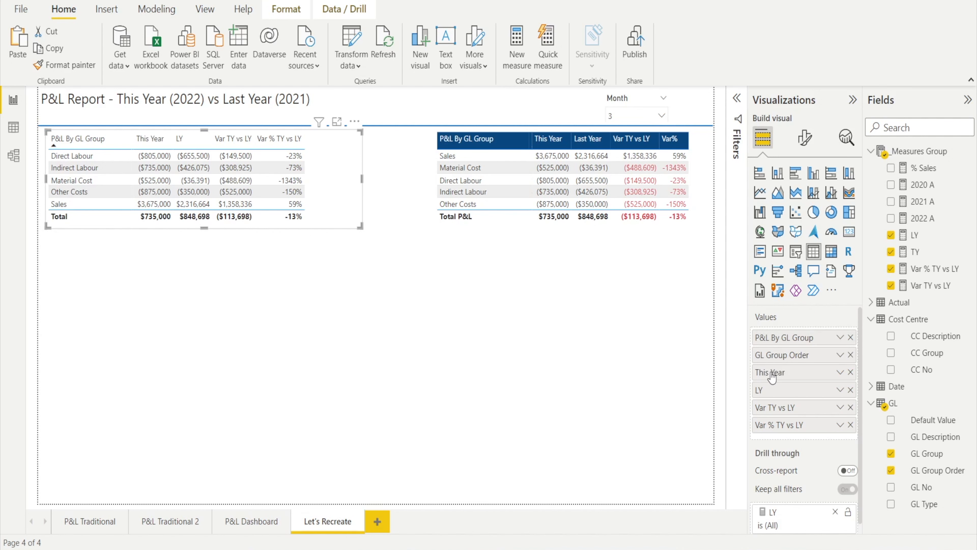
double_click(772, 392)
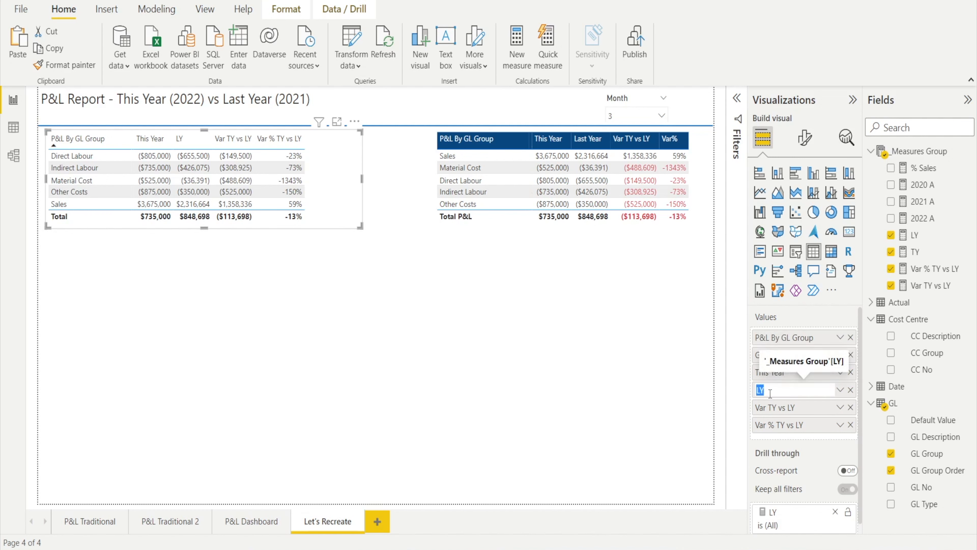
text(Last)
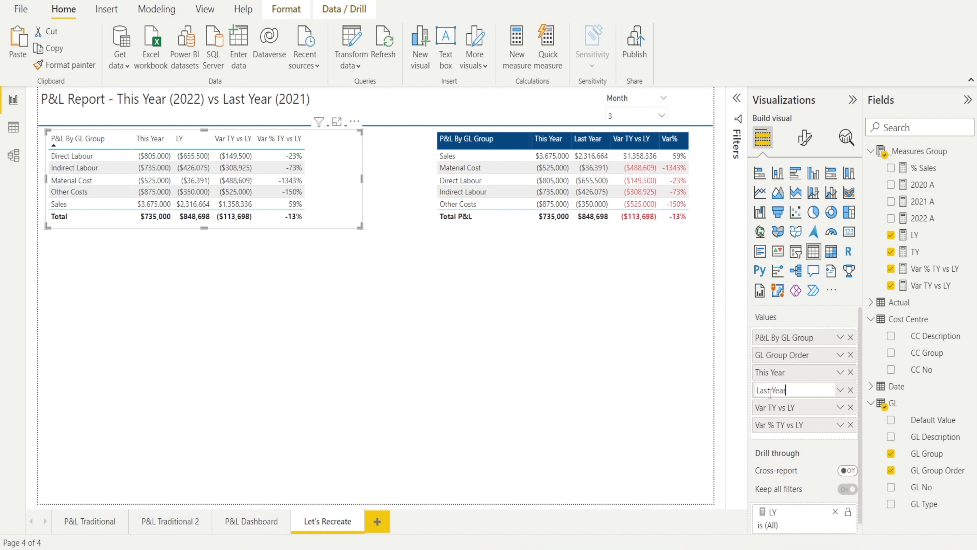
text( Year)
key(Return)
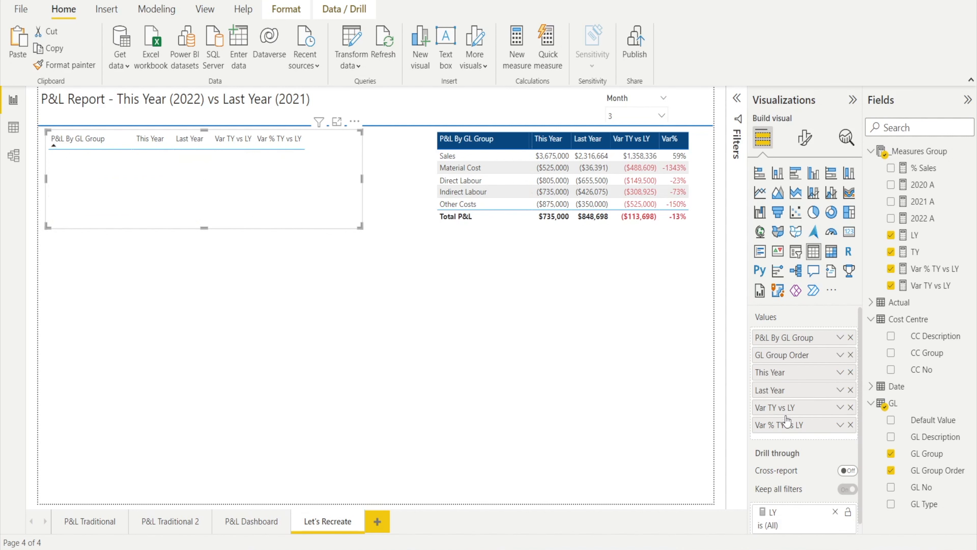
Rename the Var % TY vs LY field as Var% and sort the table by that column
double_click(787, 428)
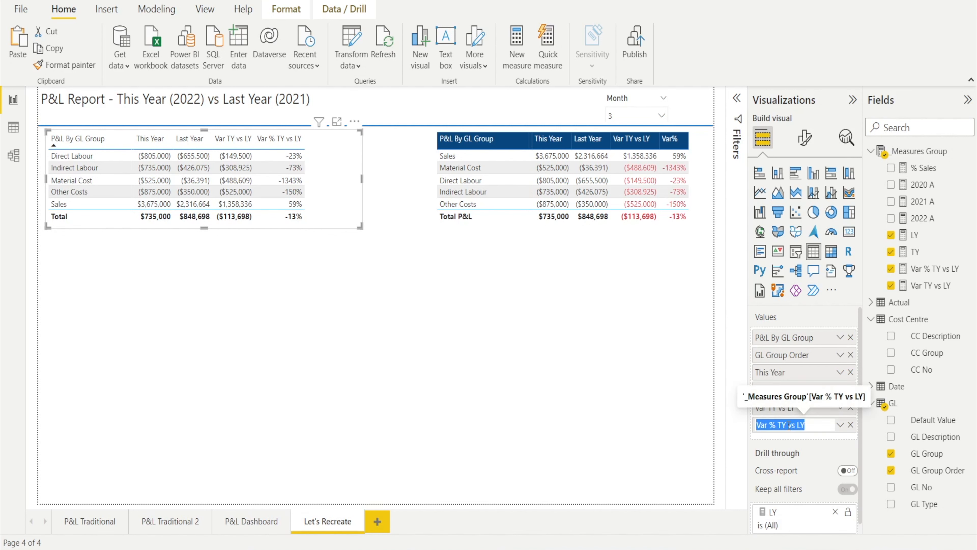
text(Var%)
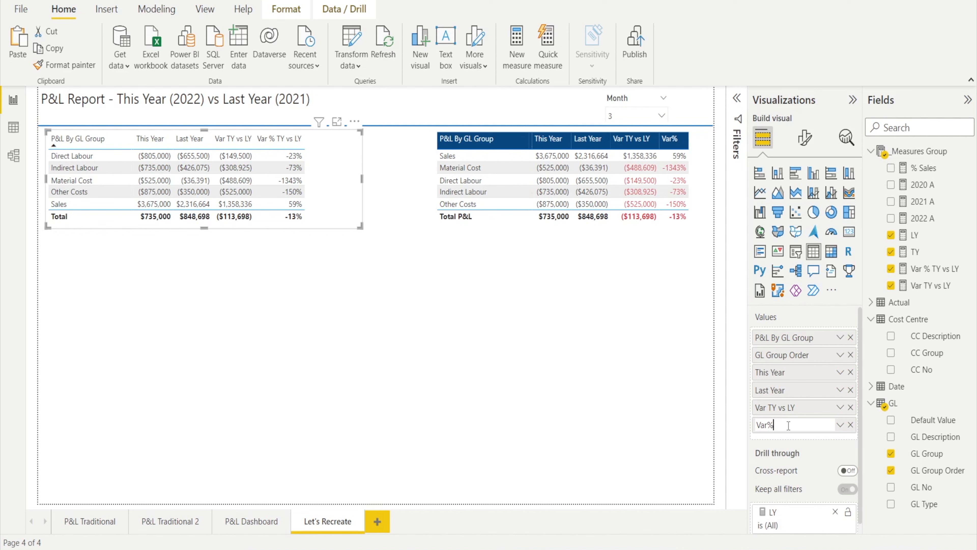
key(Return)
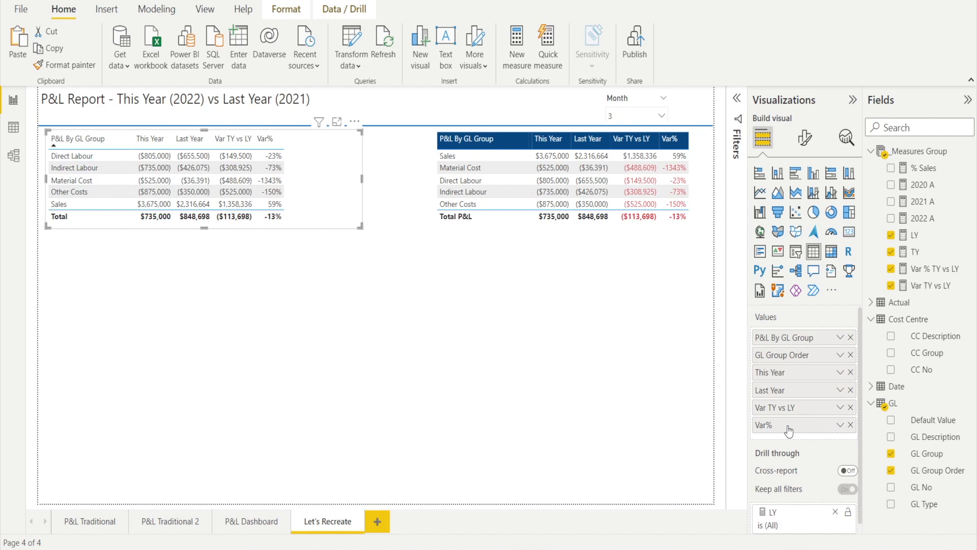
click(271, 148)
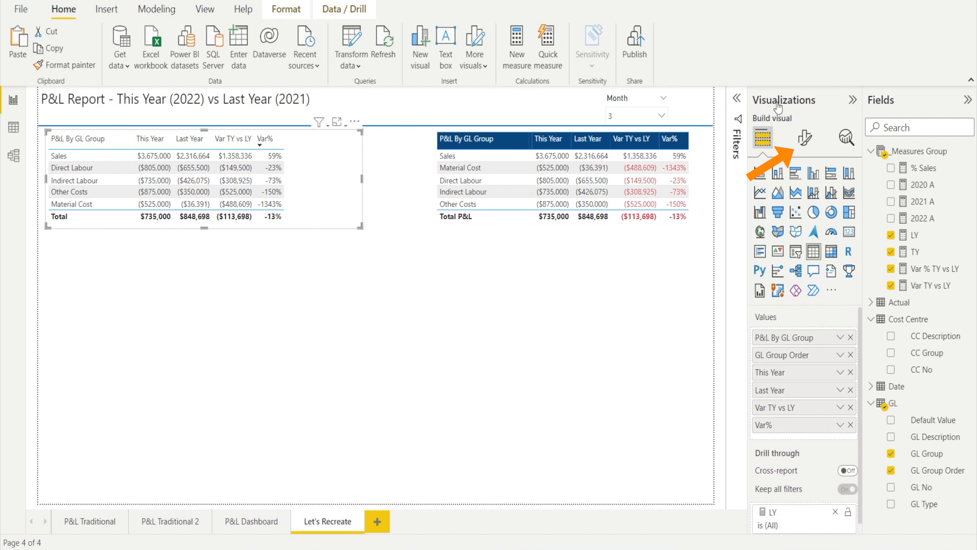
Give the new table's column headers a dark blue background and white text to match the copied table
click(805, 142)
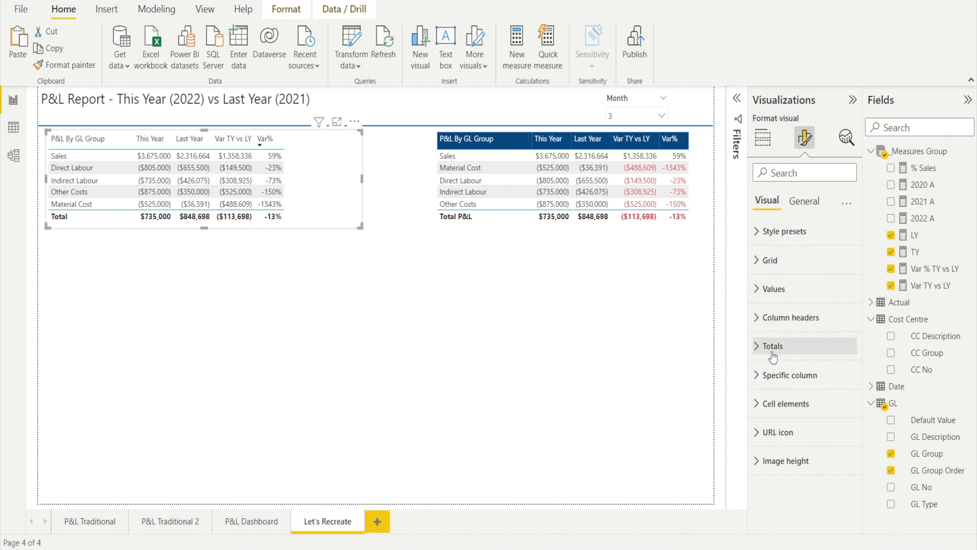
click(763, 327)
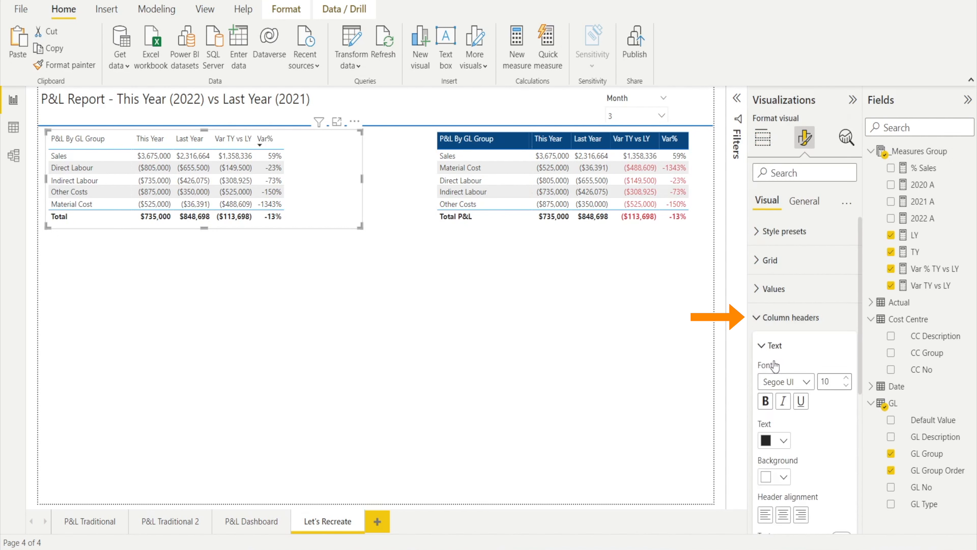
click(785, 478)
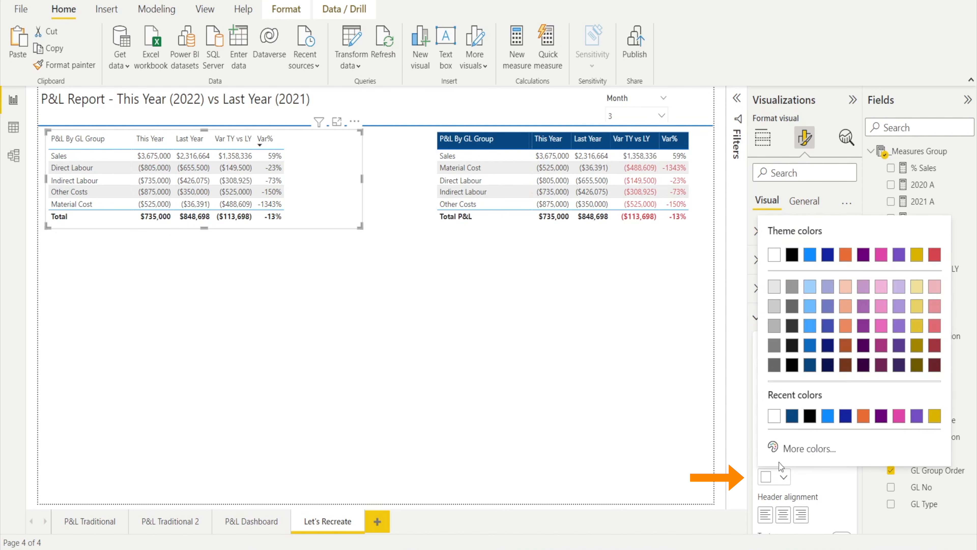
click(792, 417)
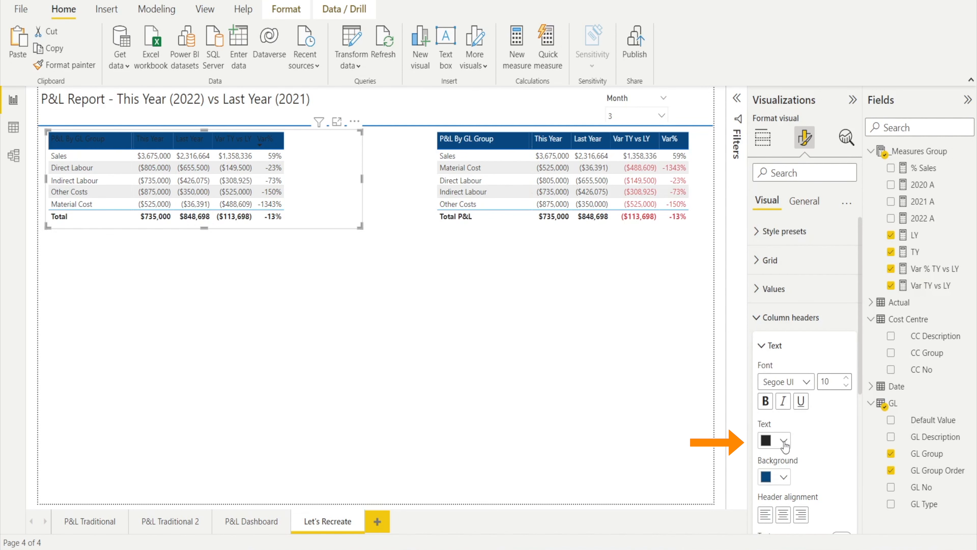
click(784, 440)
click(791, 380)
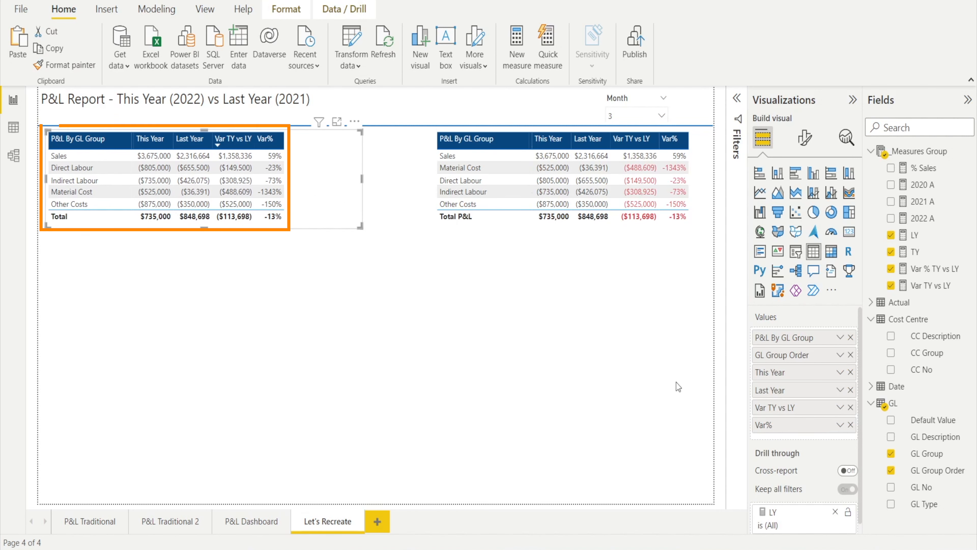
Start font color conditional formatting for Var TY vs LY with the format style set to Rules
click(840, 407)
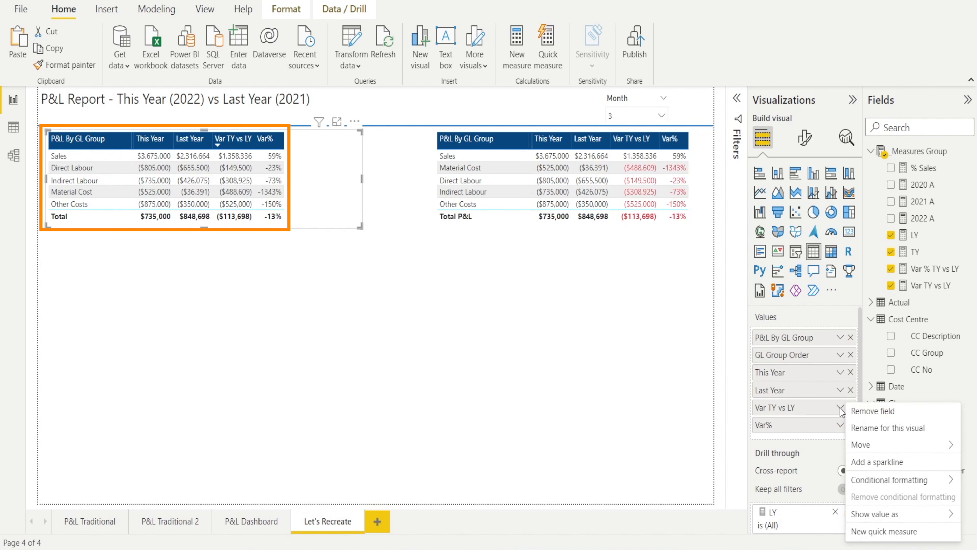
mouse_move(892, 487)
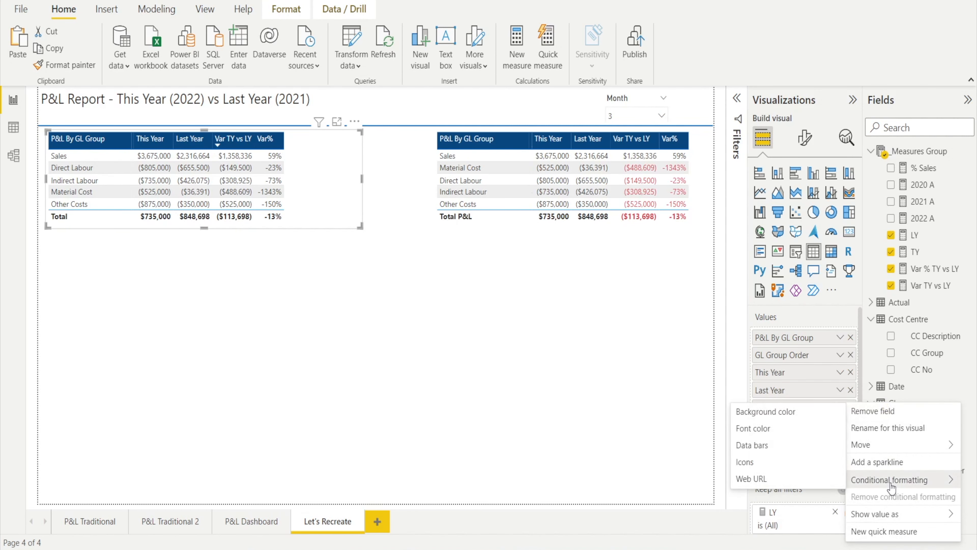
click(764, 429)
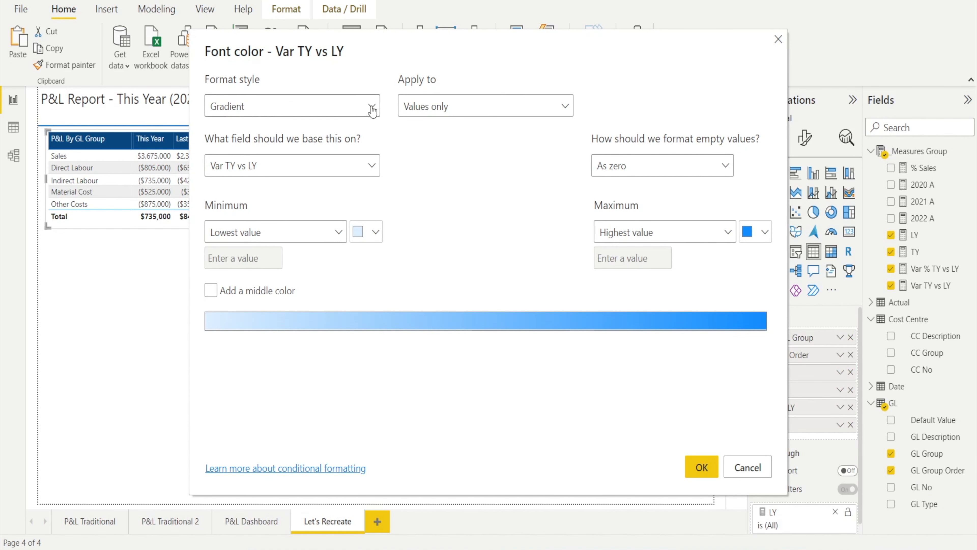
click(372, 110)
click(349, 148)
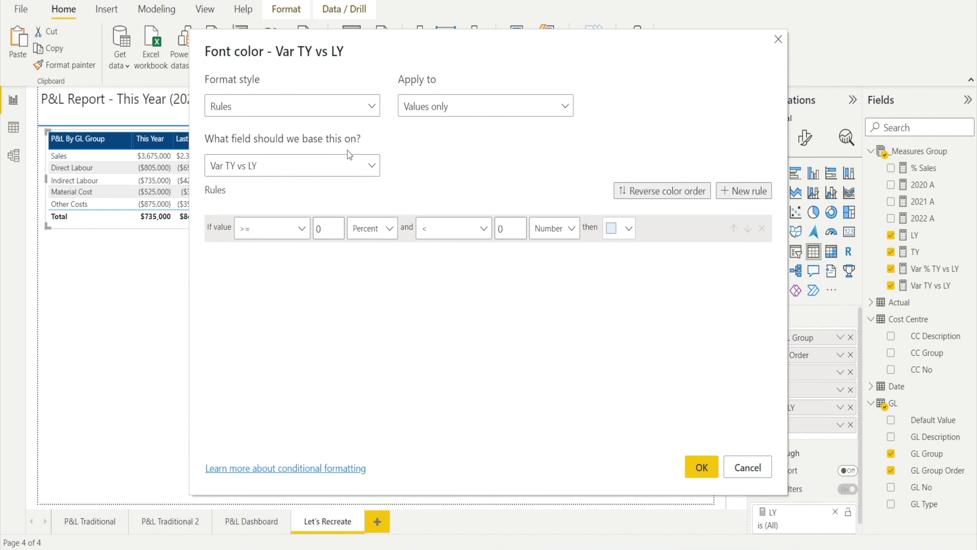
Define the rule in numbers, from a large negative lower bound to less than 0, with red as the font color
click(391, 230)
click(371, 254)
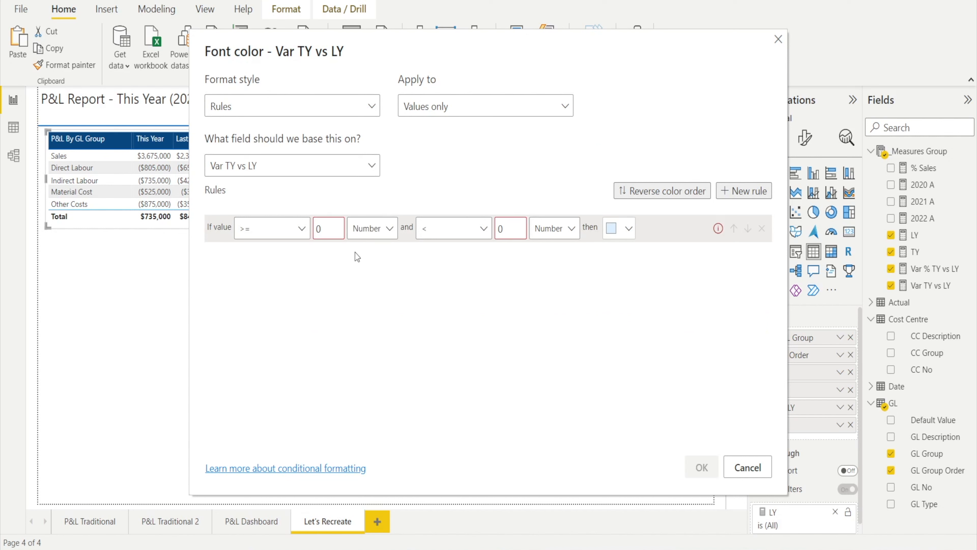
double_click(323, 233)
text(-10000)
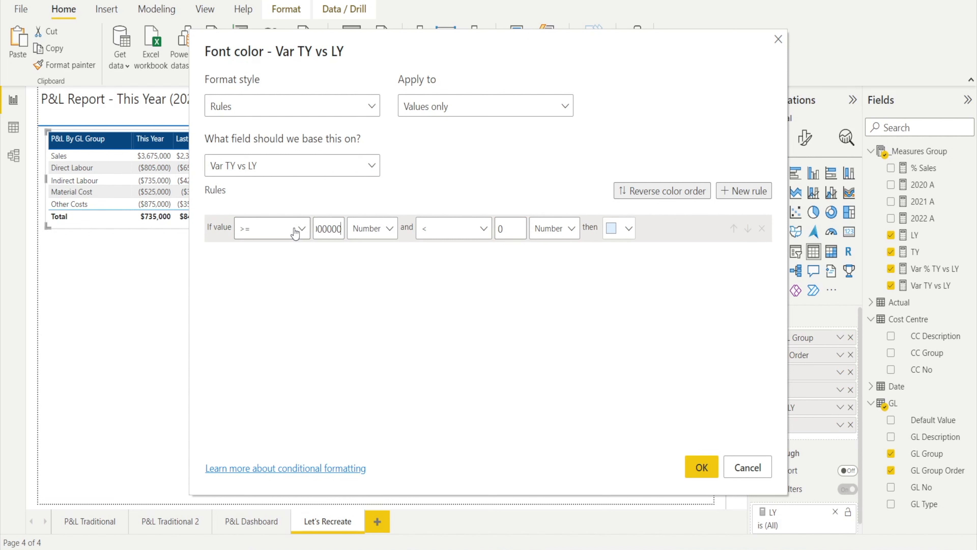
click(630, 231)
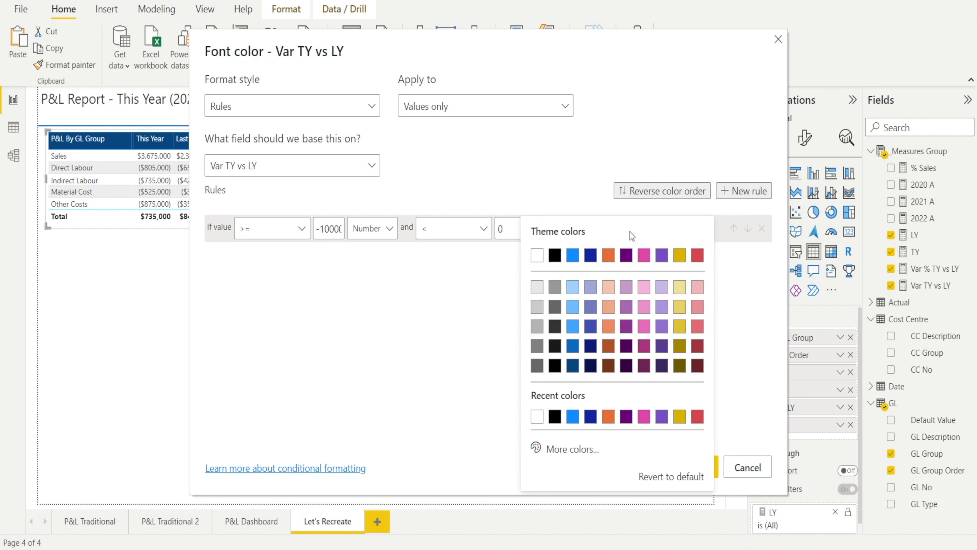
click(698, 256)
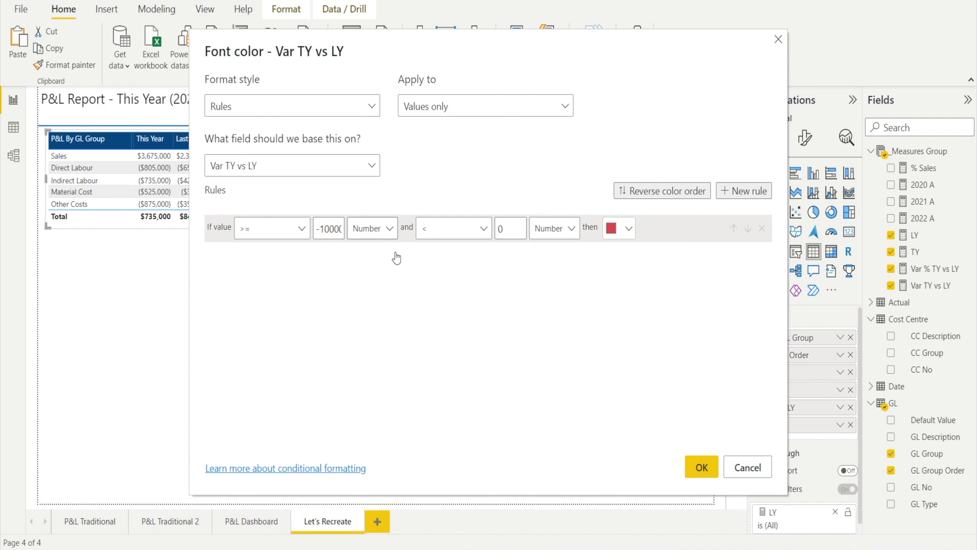
Apply the Var TY vs LY font color rule to values and totals and confirm it
click(565, 112)
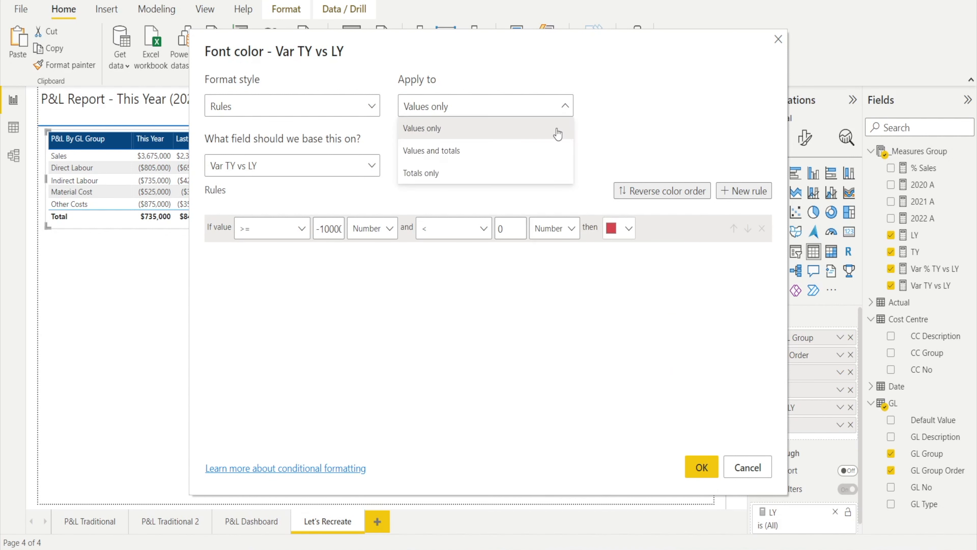
click(541, 148)
click(700, 466)
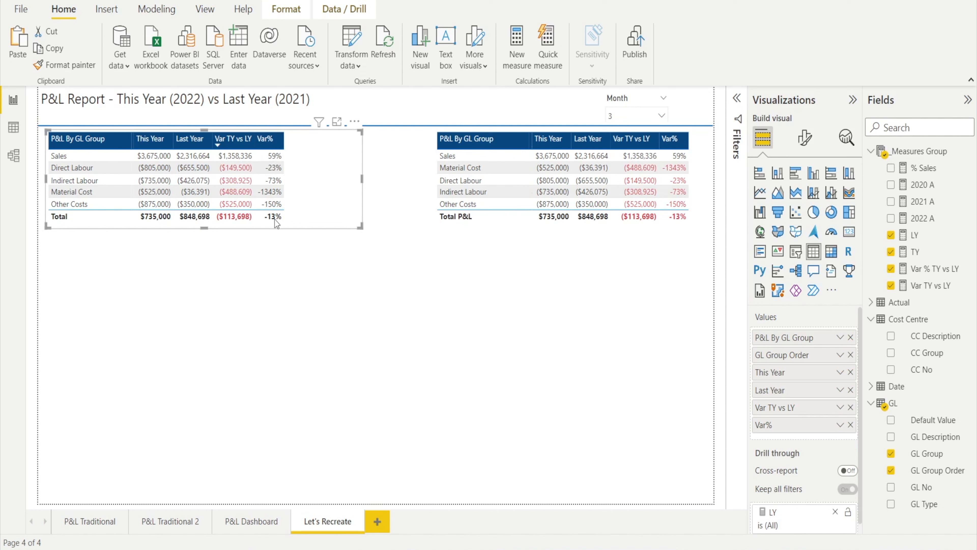
Start font color conditional formatting for Var% with the format style set to Rules
click(840, 428)
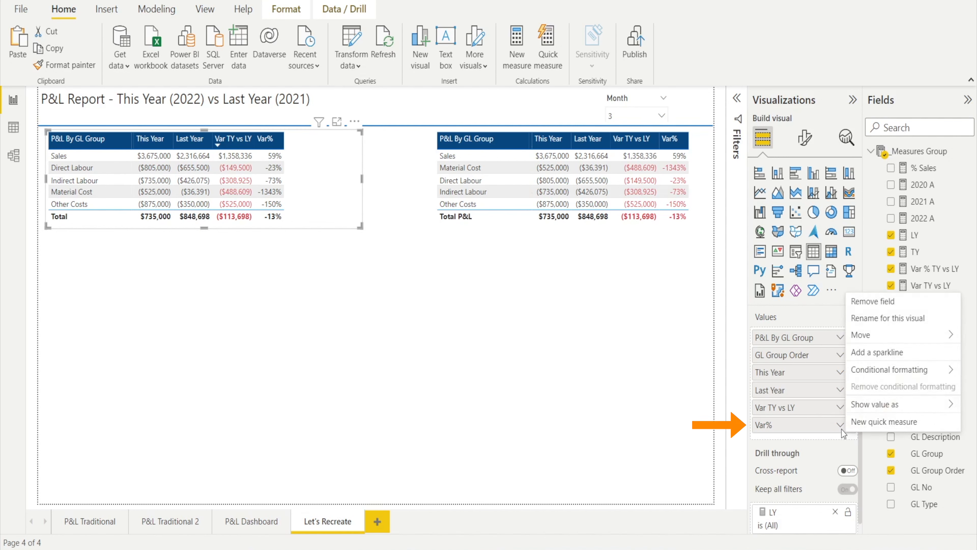
mouse_move(896, 372)
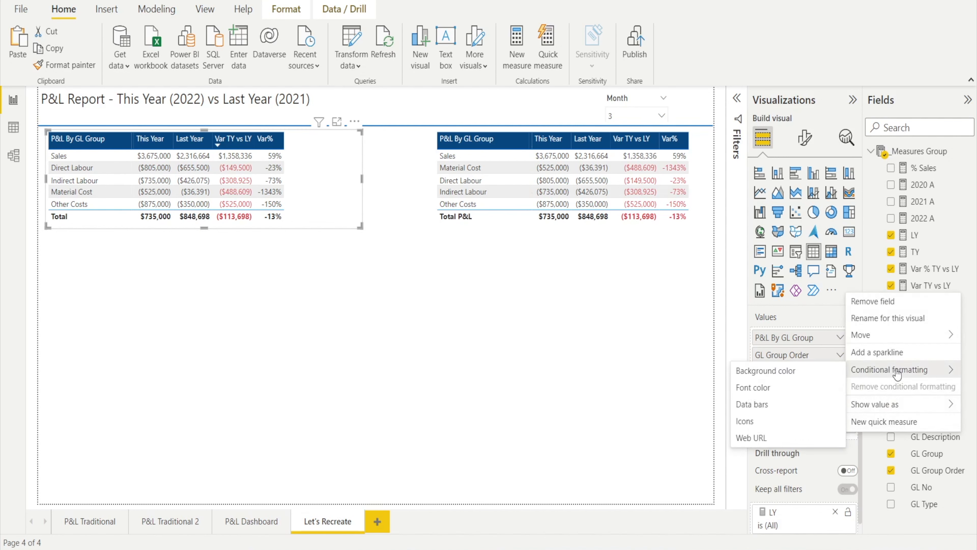
click(785, 388)
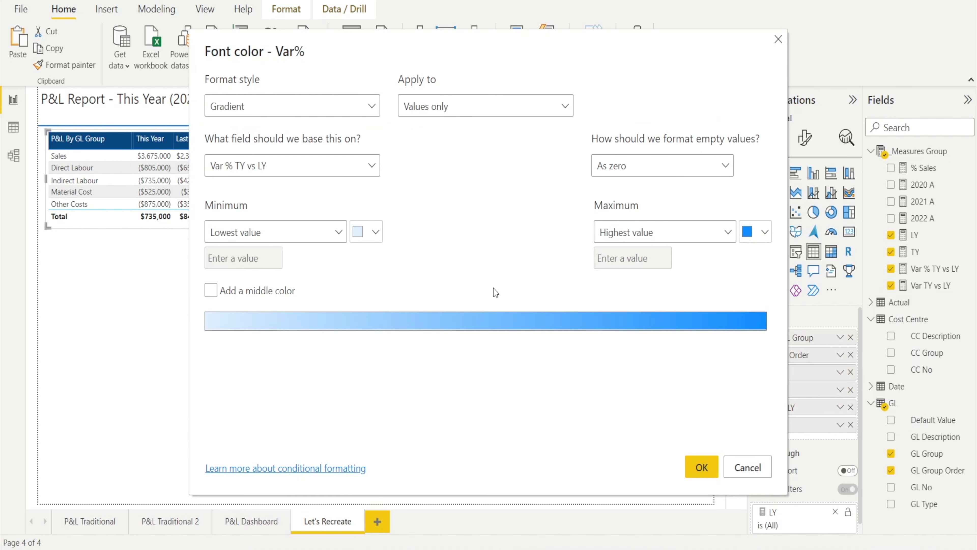
click(375, 104)
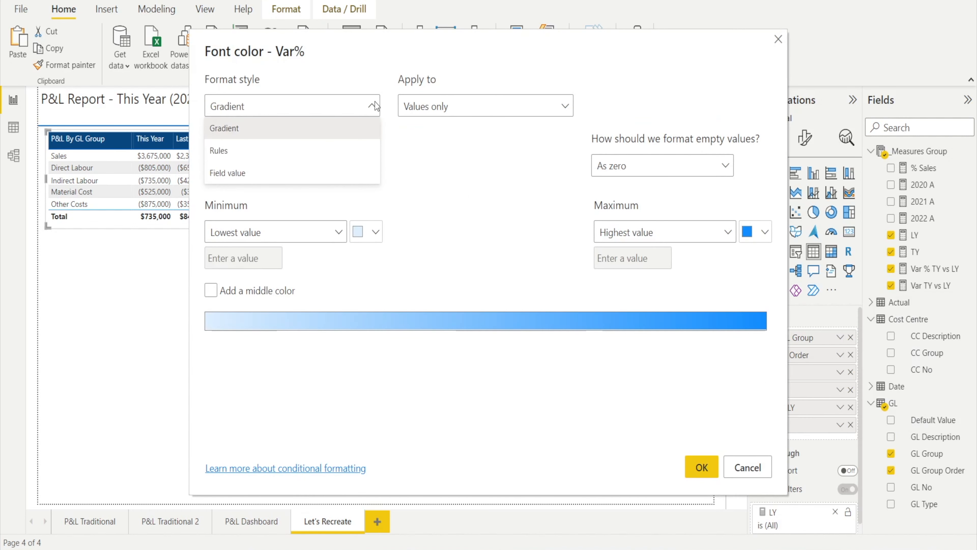
click(331, 154)
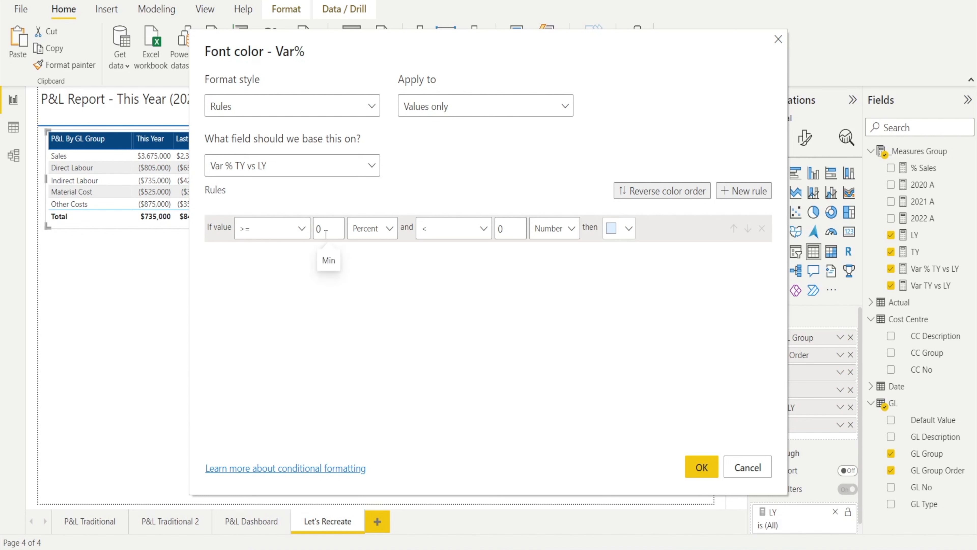
Define the Var% rule in numbers, from a large negative lower bound to less than 0, with red as the font color, and confirm it
click(390, 231)
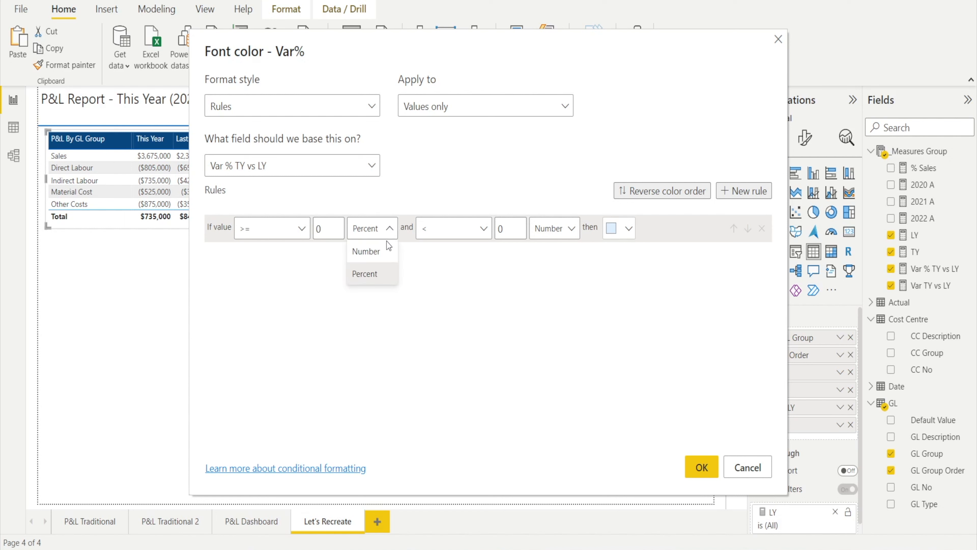
click(366, 251)
click(326, 231)
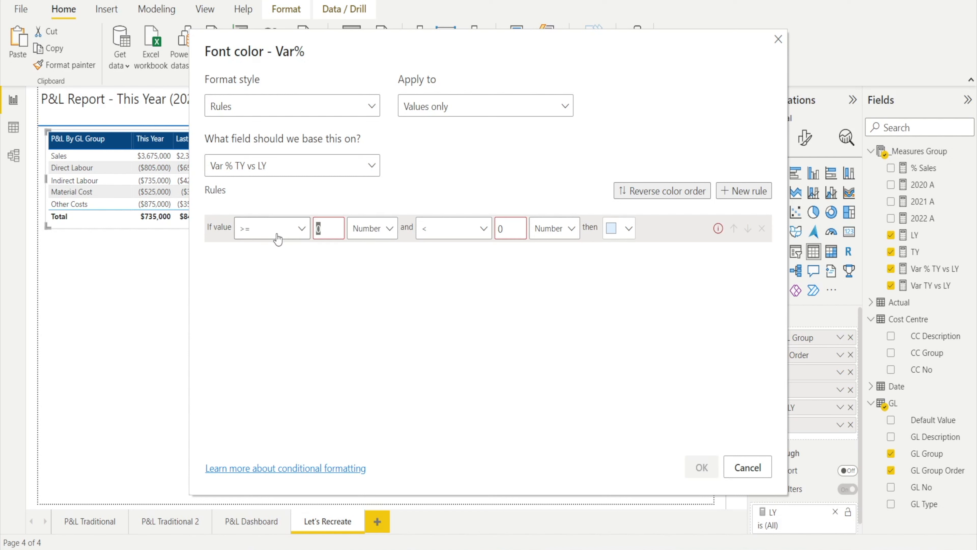
text(-)
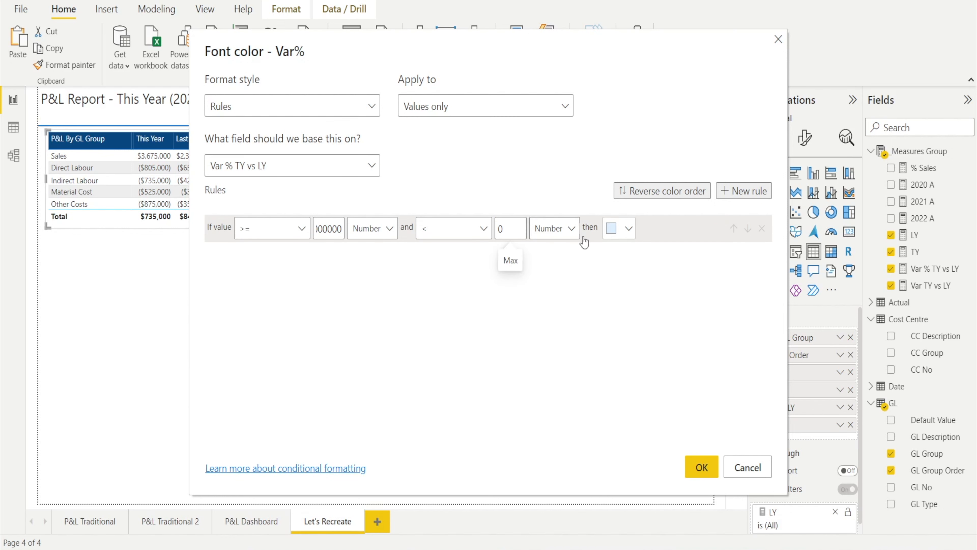
click(629, 230)
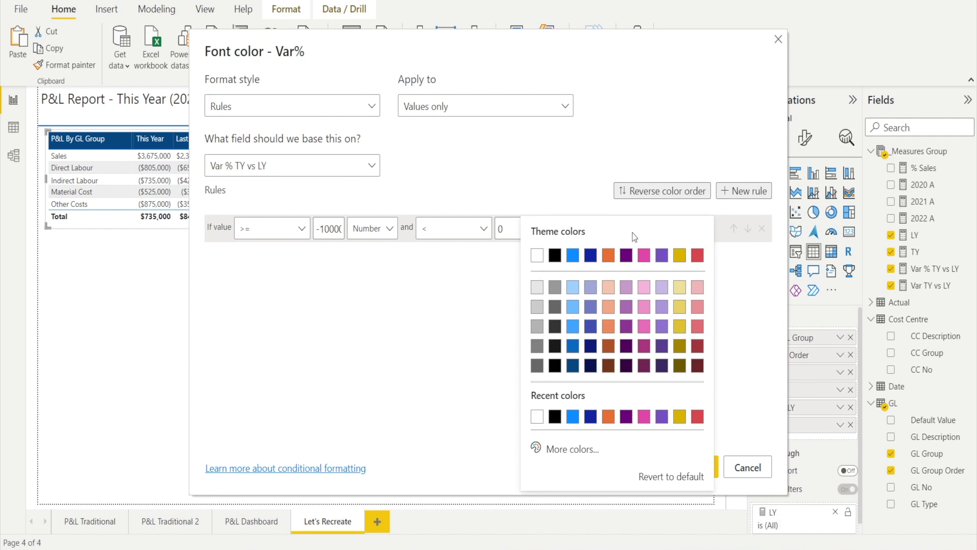
click(698, 256)
click(697, 467)
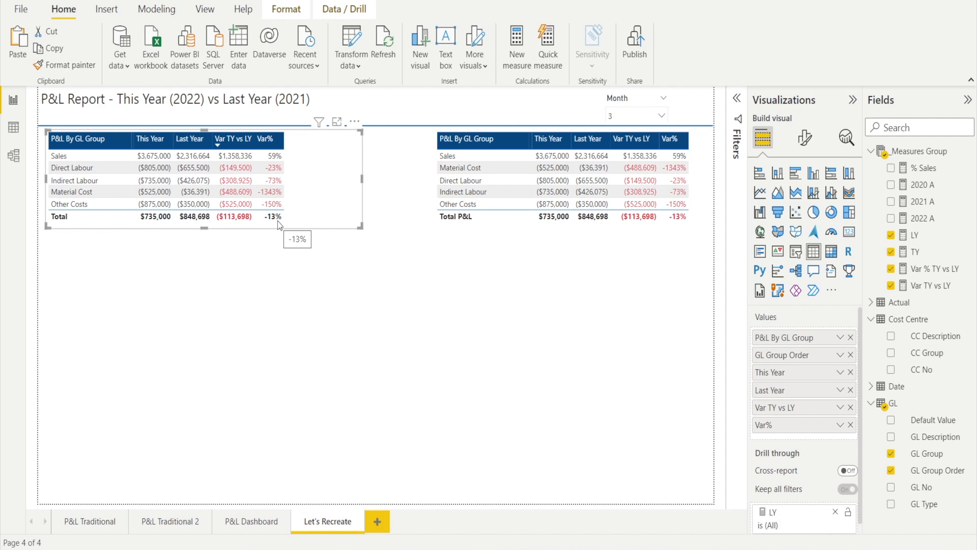
Reopen the Var% font color rule, apply it to values and totals, and confirm it
click(840, 425)
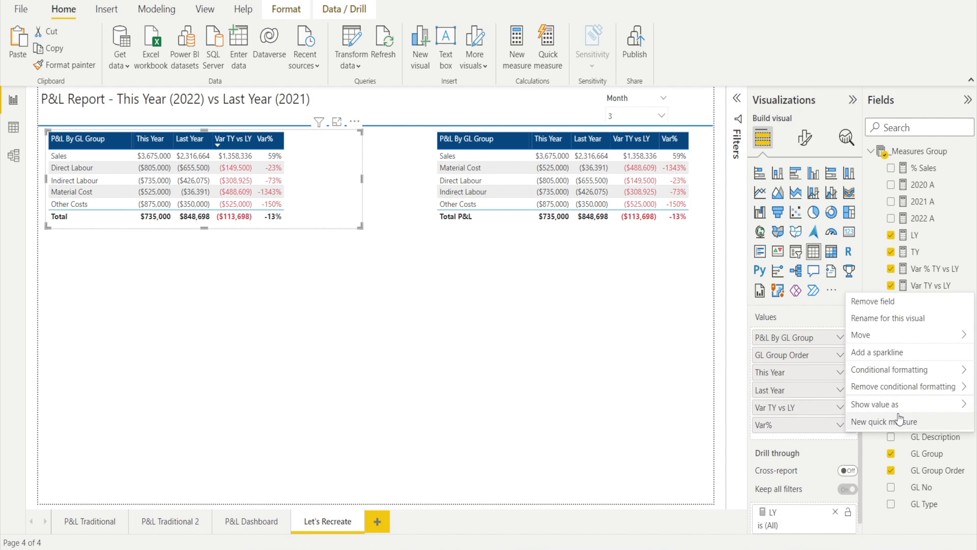
mouse_move(891, 374)
click(762, 388)
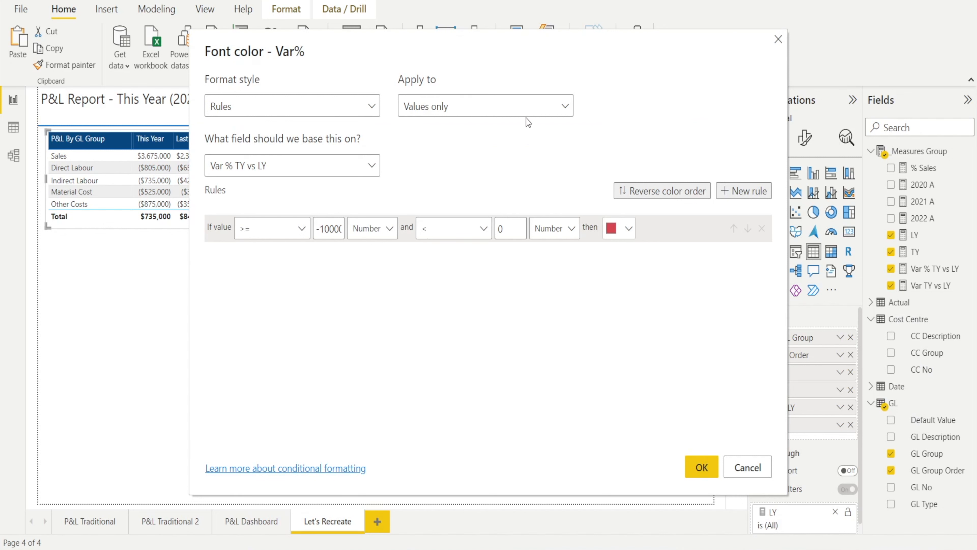
click(565, 108)
click(539, 154)
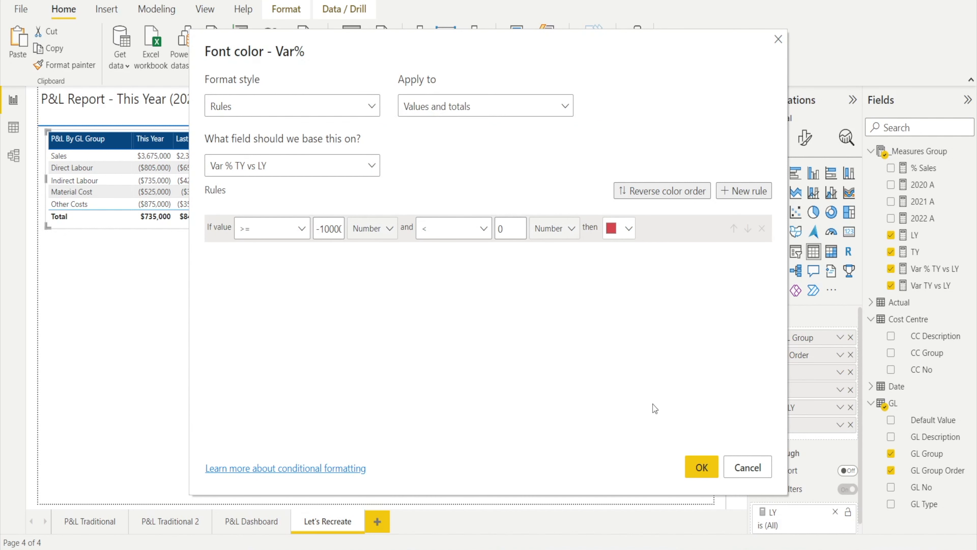
click(697, 466)
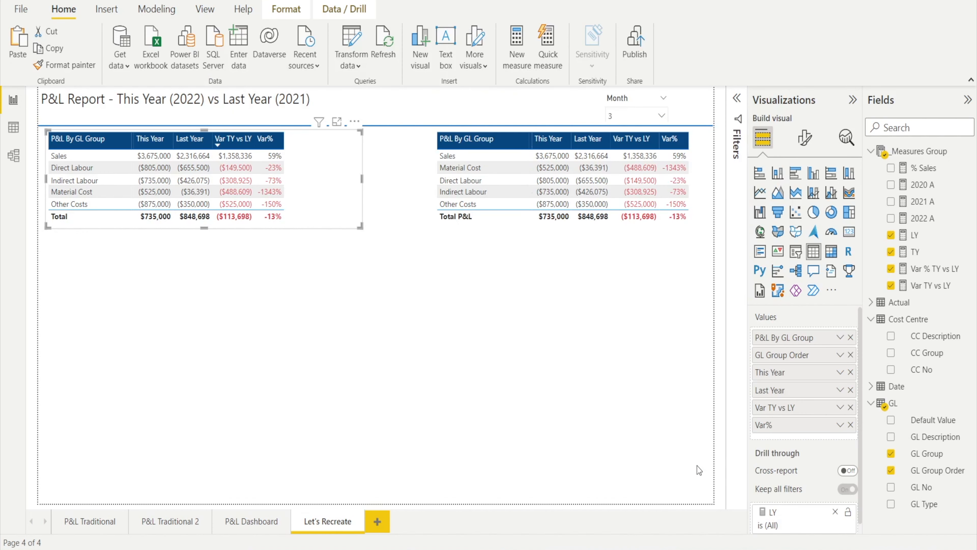
click(391, 284)
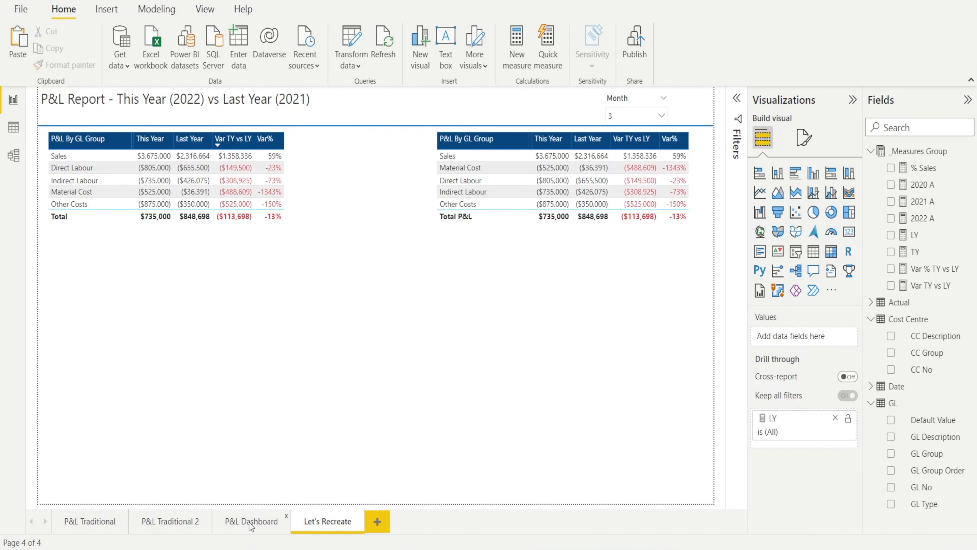
Check the cost centre and GL line tables on P&L Dashboard, then duplicate the new GL Group table on Let's Recreate and place the copy below it
click(248, 522)
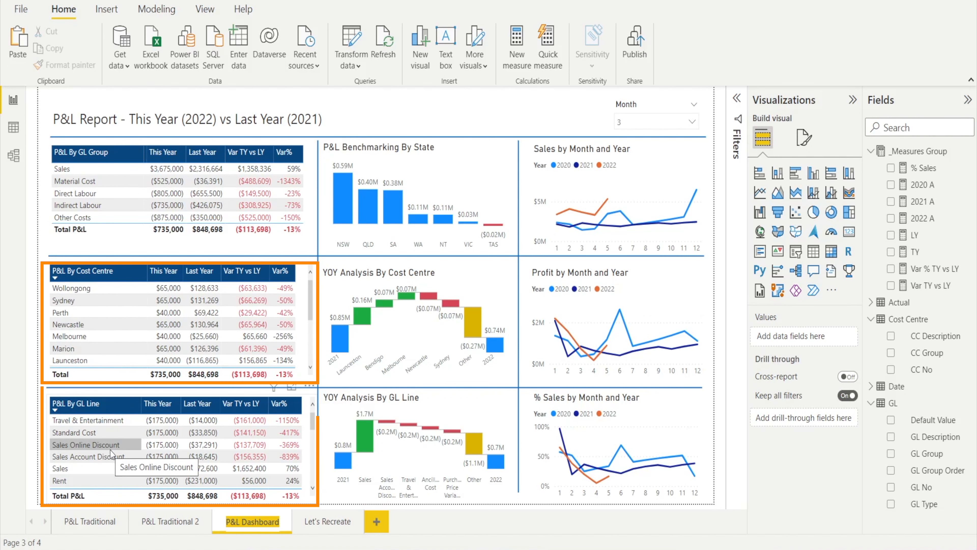
click(309, 518)
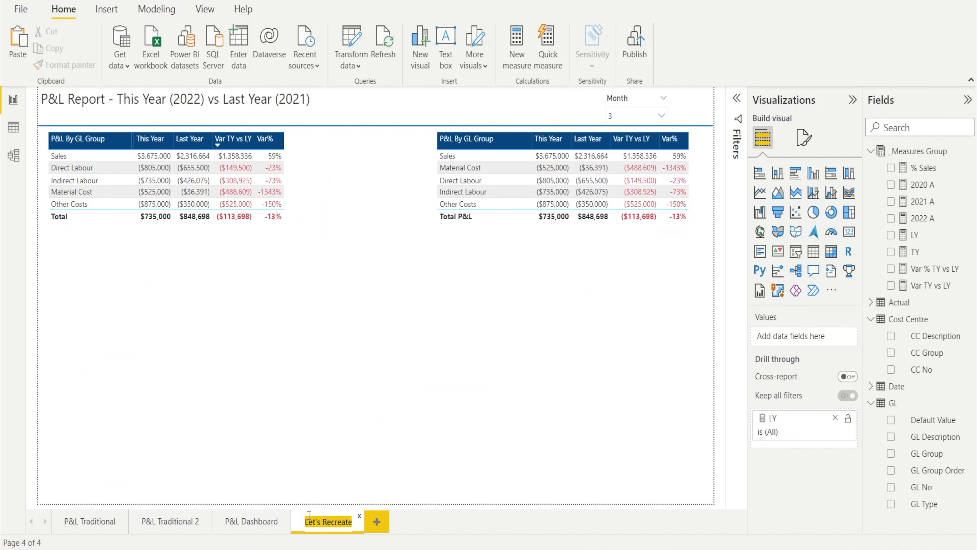
click(271, 231)
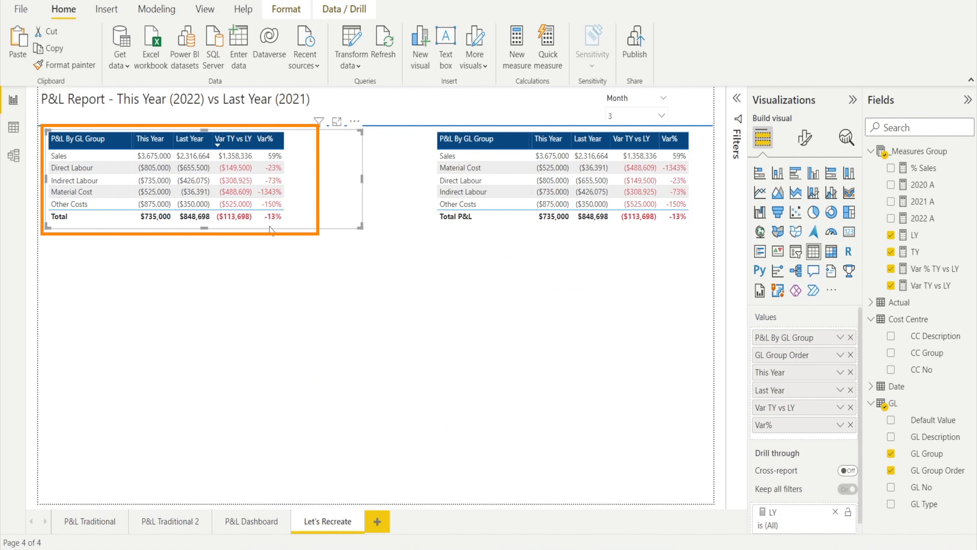
key(ctrl+c)
key(ctrl+v)
drag(301, 220, 294, 334)
Put the CC Description field first in the duplicated table and remove P&L By GL Group and GL Group Order from it
click(922, 130)
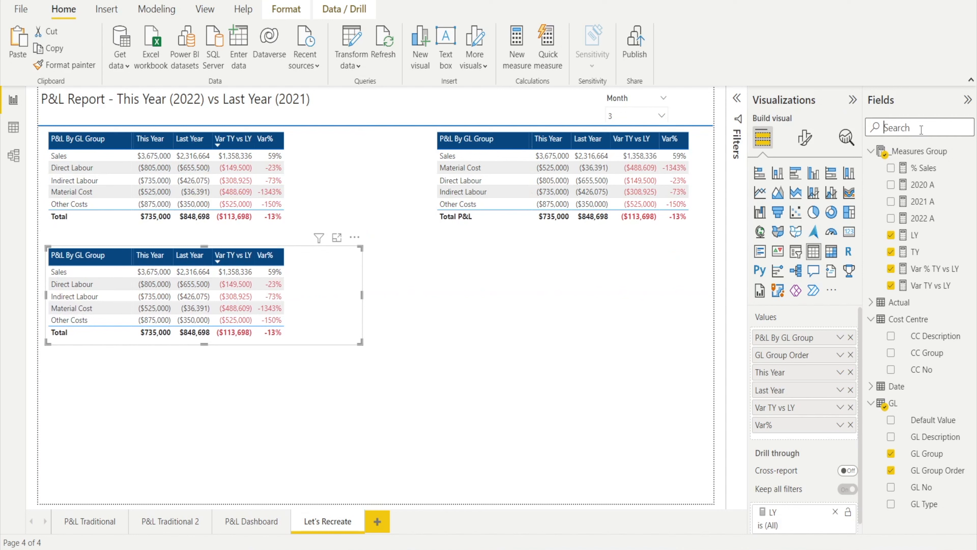
text(Cost)
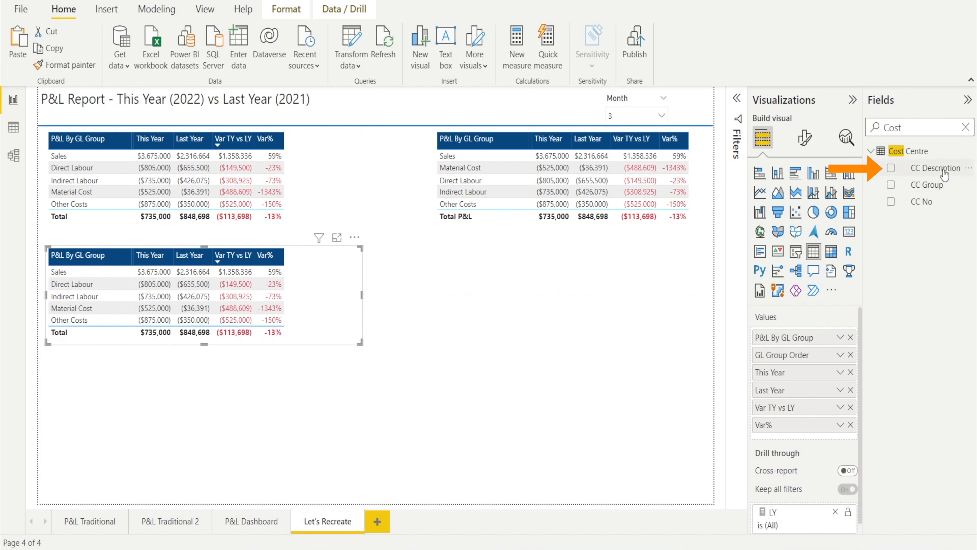
drag(944, 175, 850, 339)
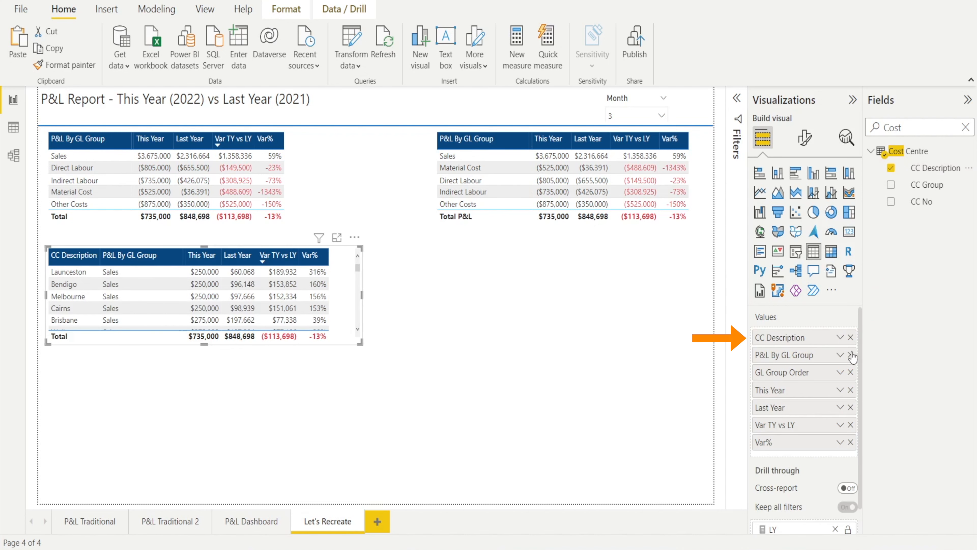
click(851, 355)
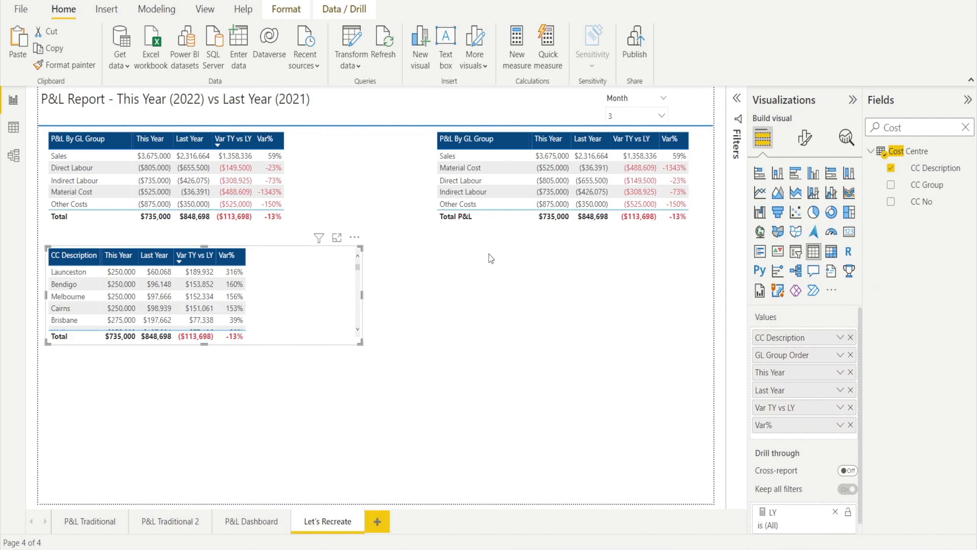
click(851, 355)
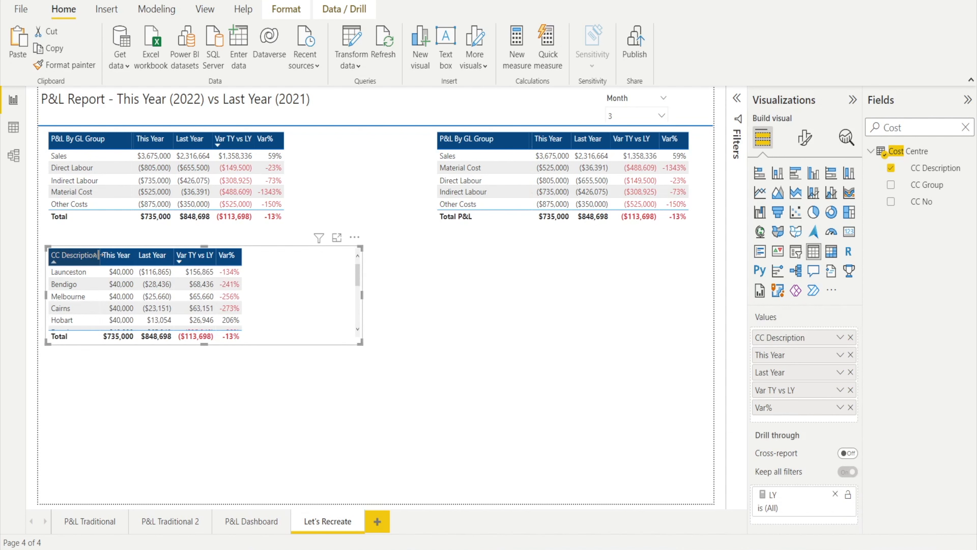
Widen the CC Description column, and make the cost centre table narrower and taller
drag(100, 255, 133, 262)
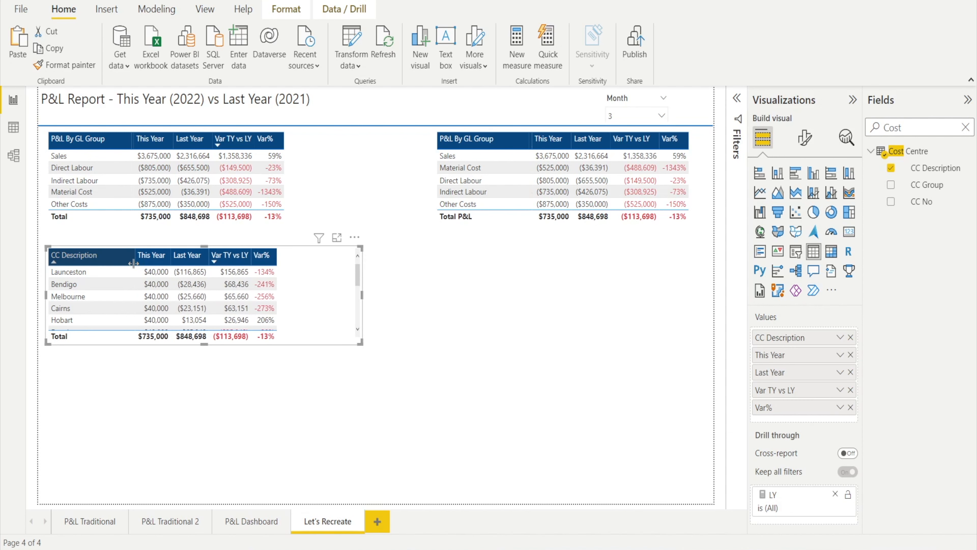
drag(363, 295, 297, 295)
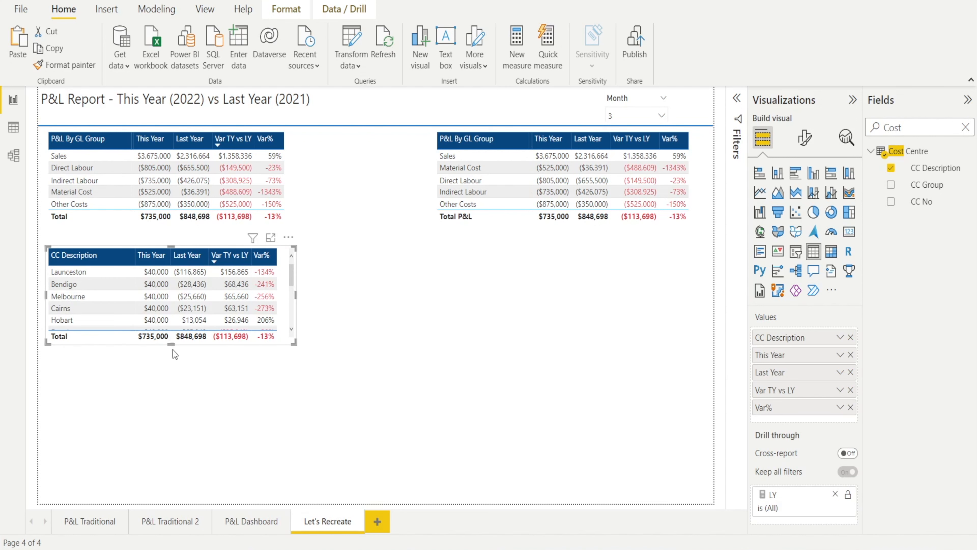
drag(171, 347, 169, 399)
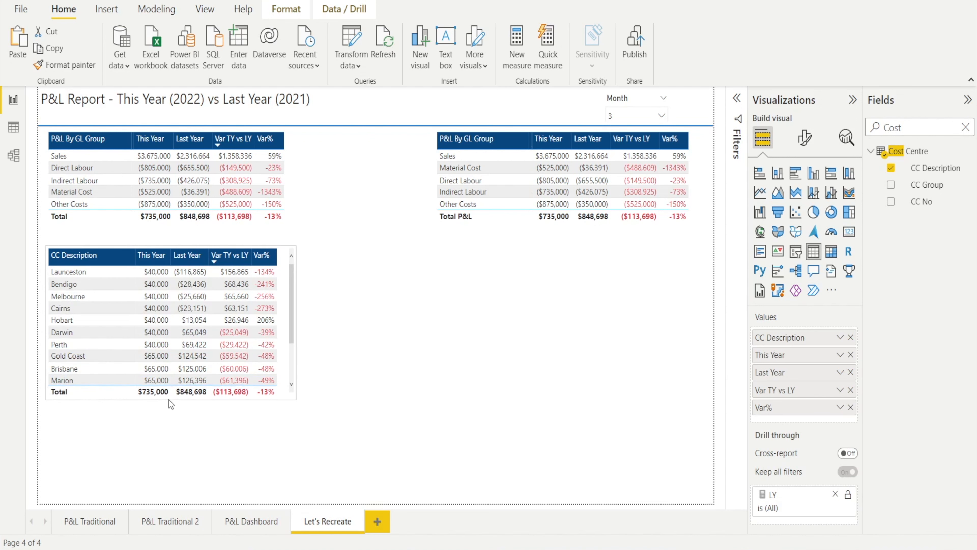
Narrow the recreated P&L By GL Group table to the cost centre table's width, and place a duplicate of it below the cost centre table
click(295, 220)
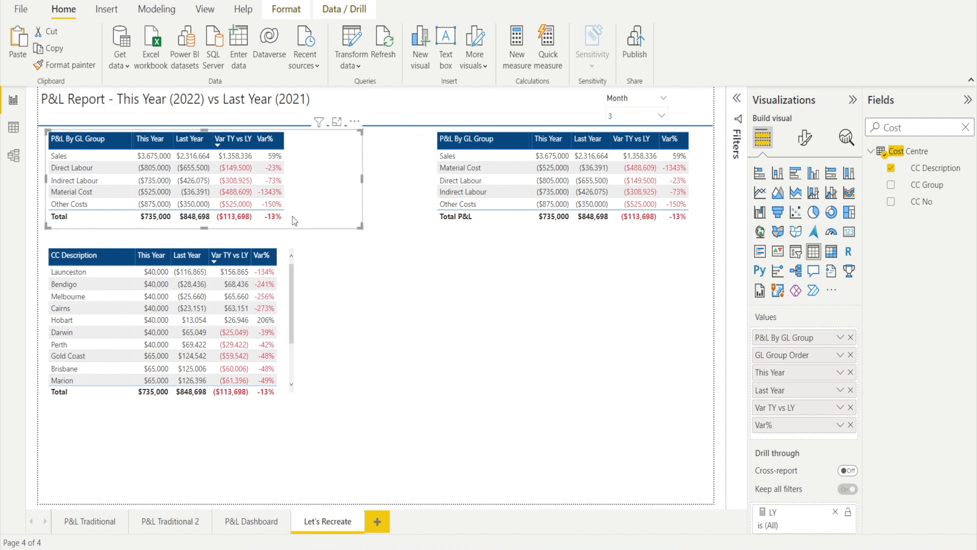
drag(361, 179, 296, 198)
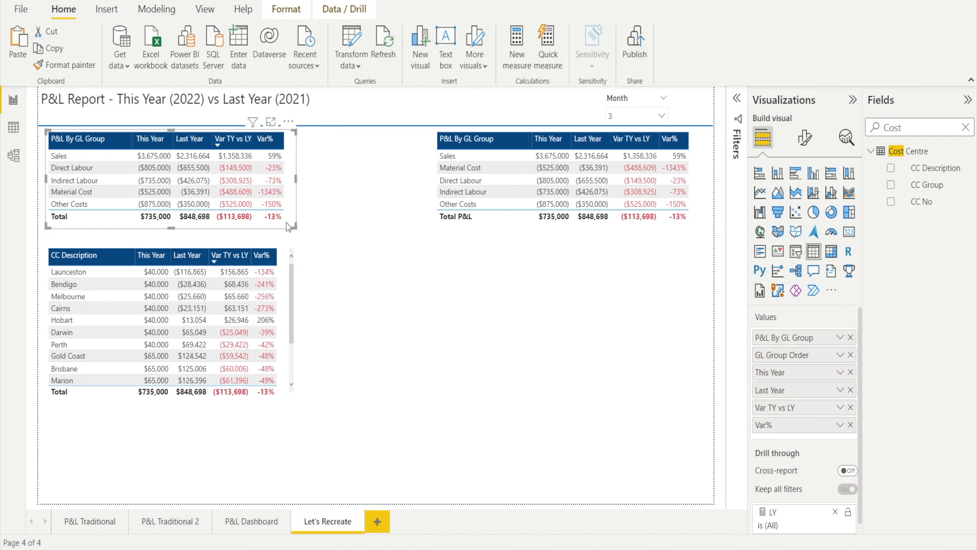
key(ctrl+c)
key(ctrl+v)
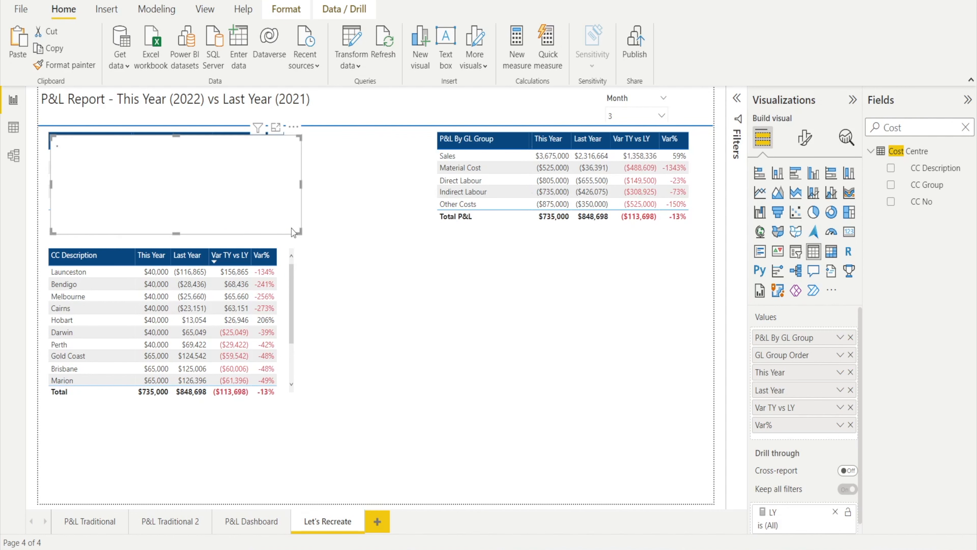
drag(291, 221, 285, 507)
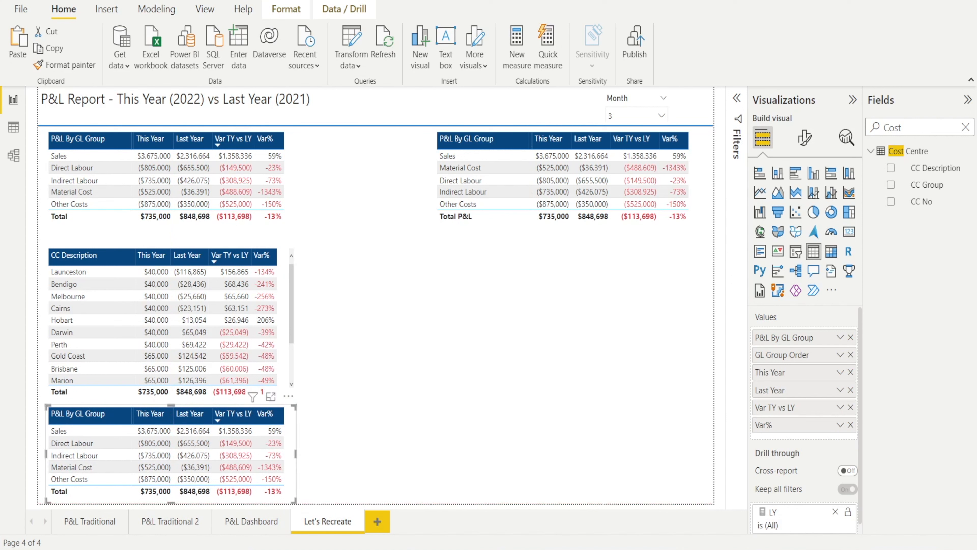
Put the GL Description field first in the lowest table and remove P&L By GL Group and GL Group Order from it
key(BackSpace)
key(BackSpace)
key(BackSpace)
key(BackSpace)
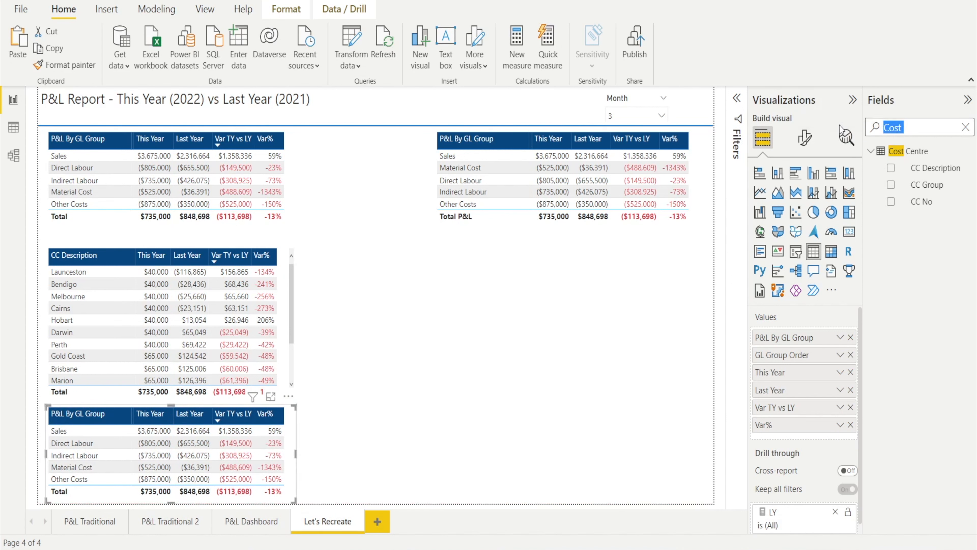
text(GL)
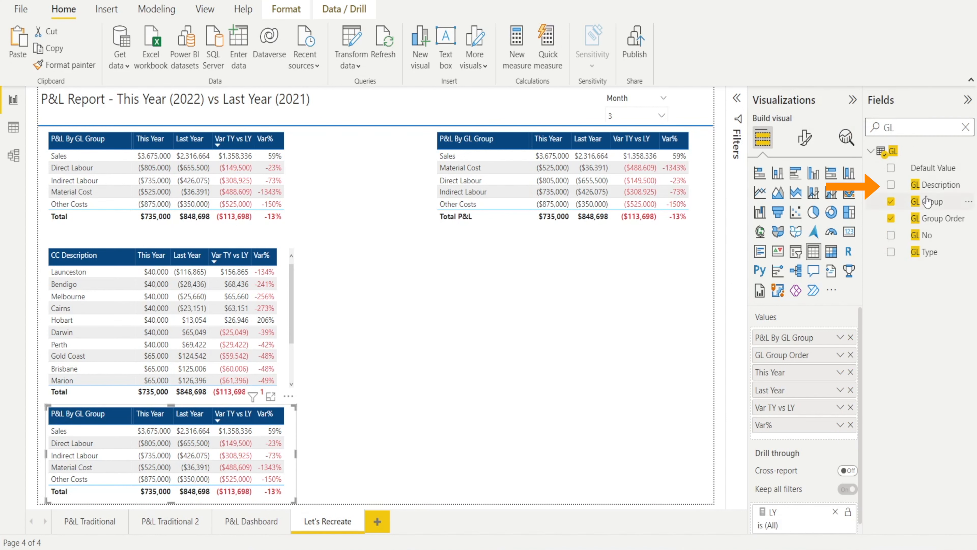
drag(935, 185, 850, 331)
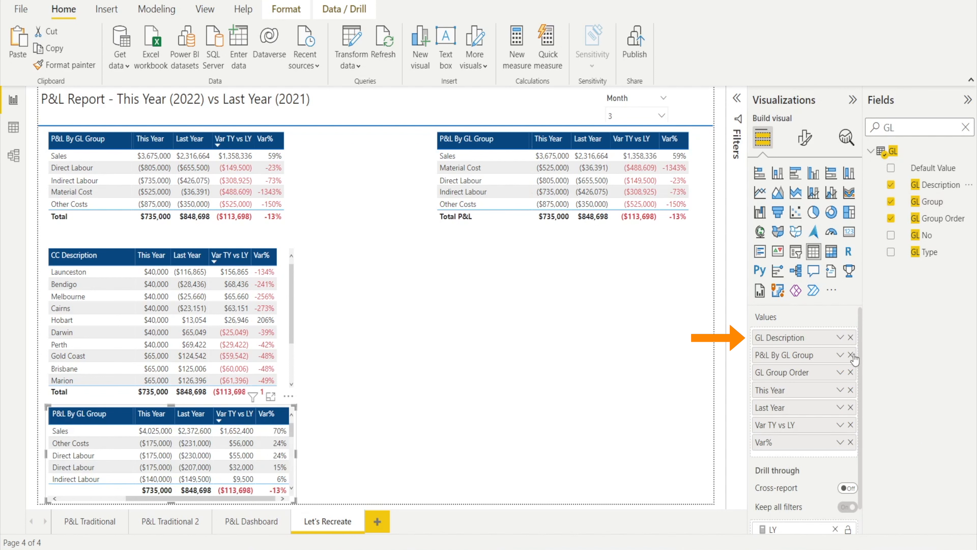
click(851, 354)
click(851, 355)
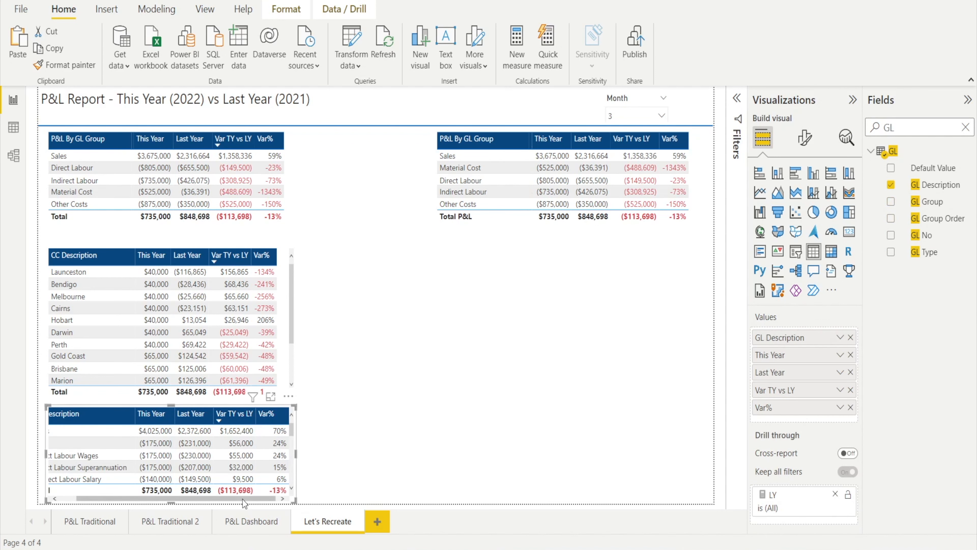
drag(243, 498, 196, 498)
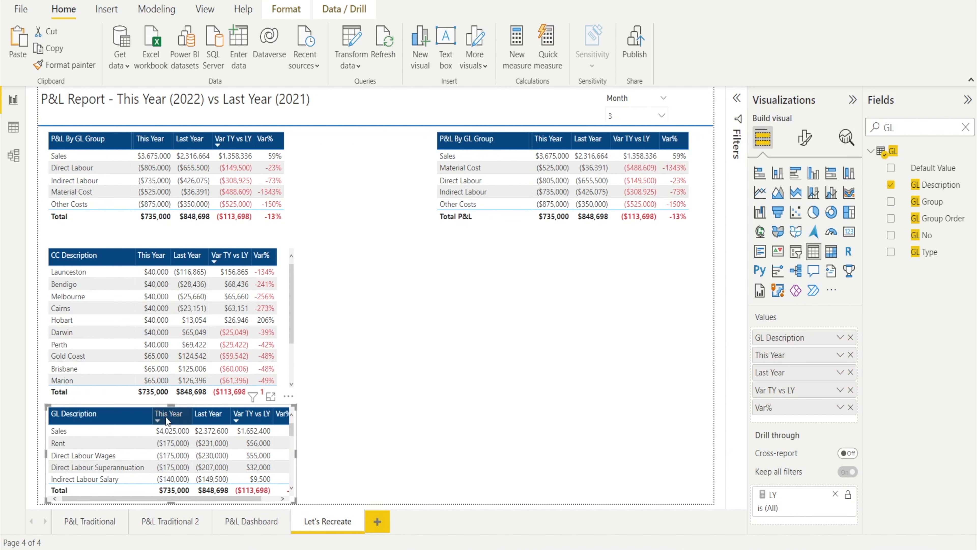
Widen the GL Description table and the cost centre table to the same width, and widen the CC Description column
drag(296, 452, 316, 458)
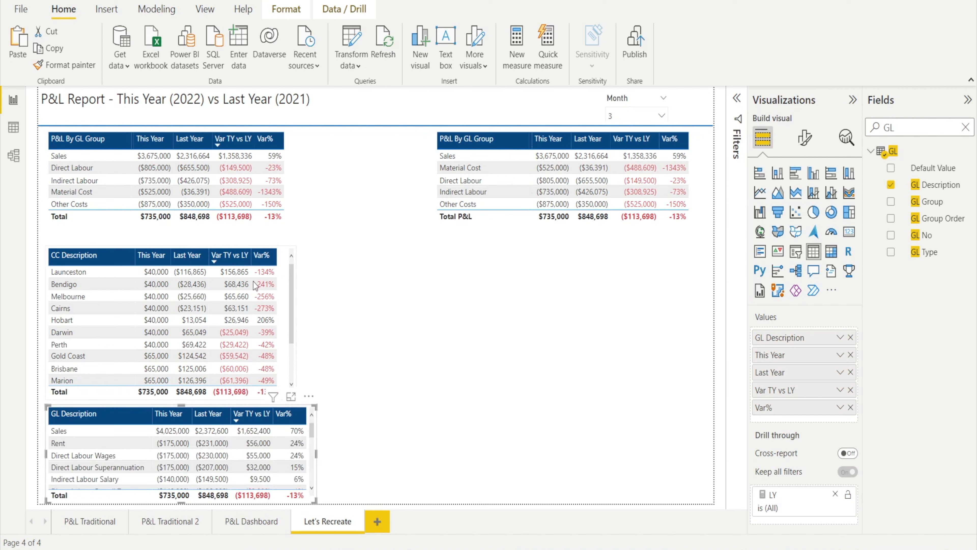
click(295, 324)
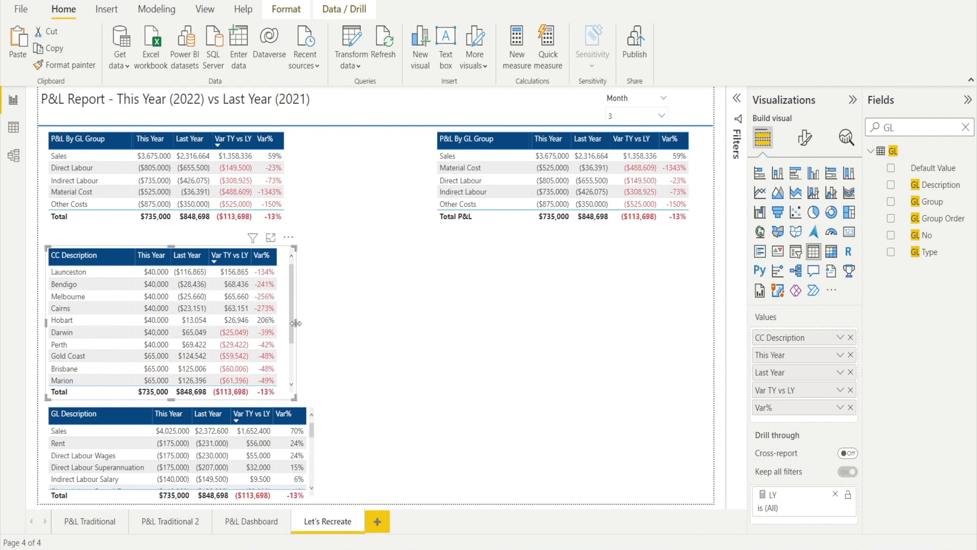
drag(294, 324, 315, 334)
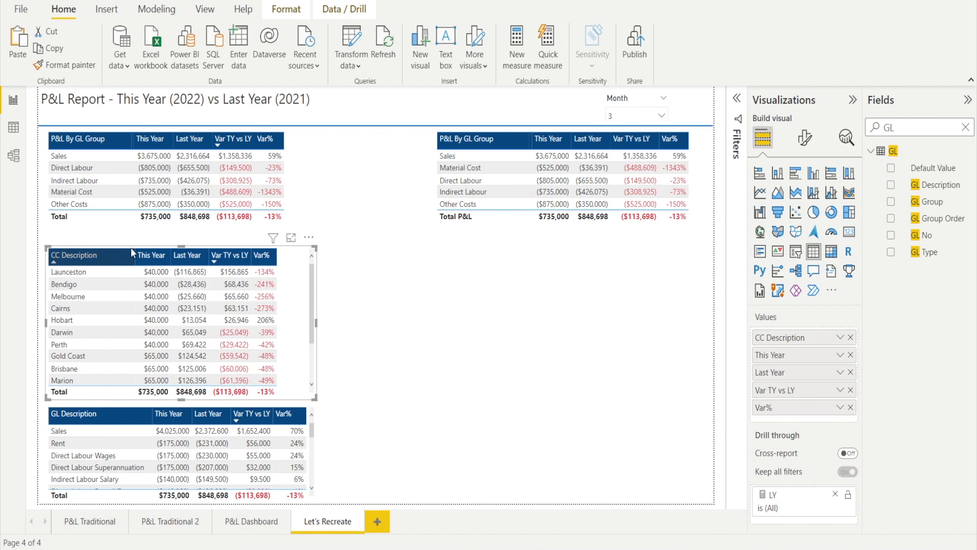
drag(132, 254, 150, 254)
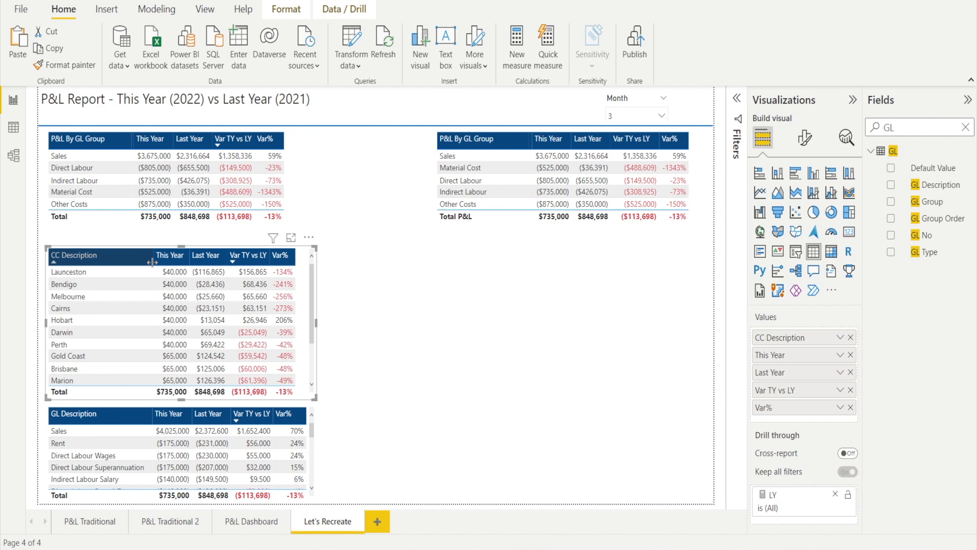
Widen the recreated P&L By GL Group table and its first column, and collapse the GL Group Order column to hide it
click(296, 181)
drag(296, 181, 311, 182)
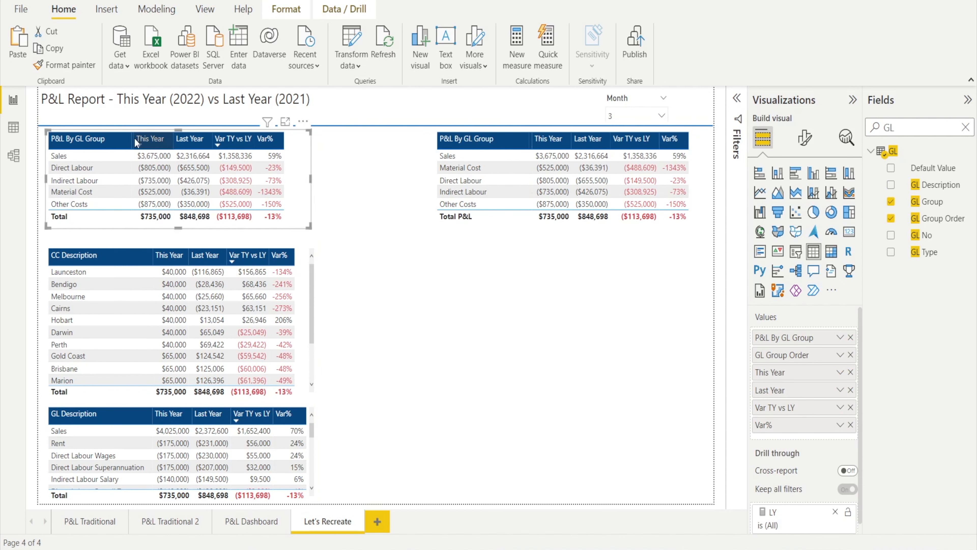
drag(133, 142, 150, 144)
click(143, 142)
click(142, 143)
drag(166, 142, 145, 143)
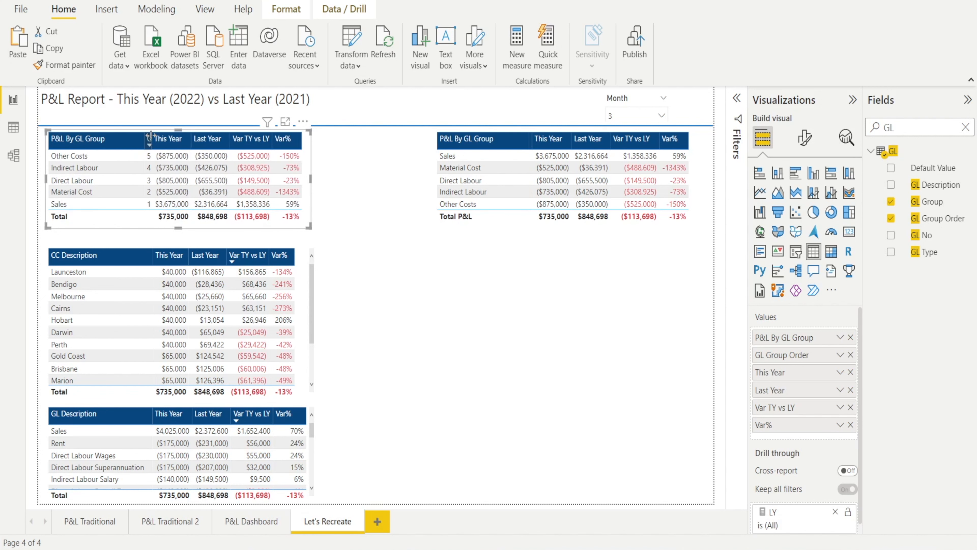
Narrow the GL Description and cost centre tables slightly, and trim their columns so all of them fit
click(150, 421)
click(151, 413)
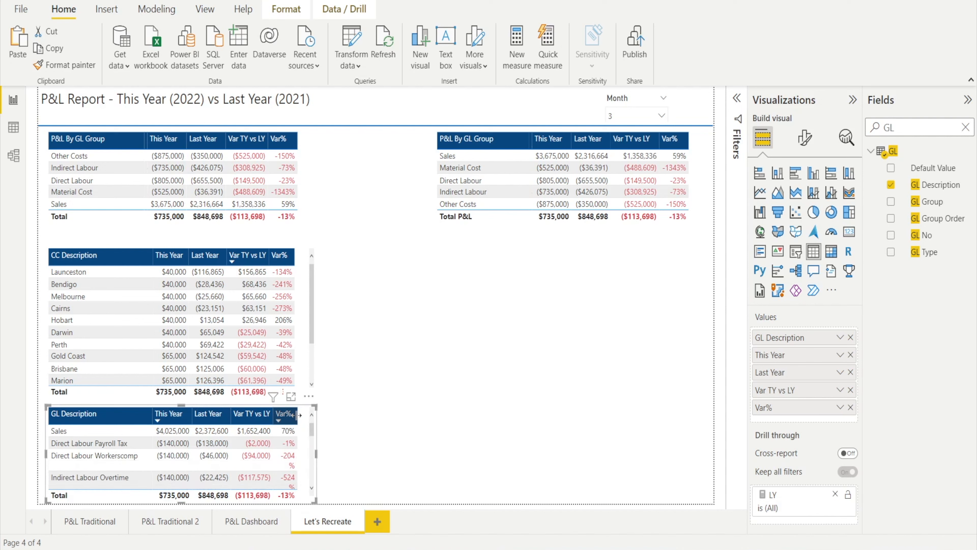
click(310, 332)
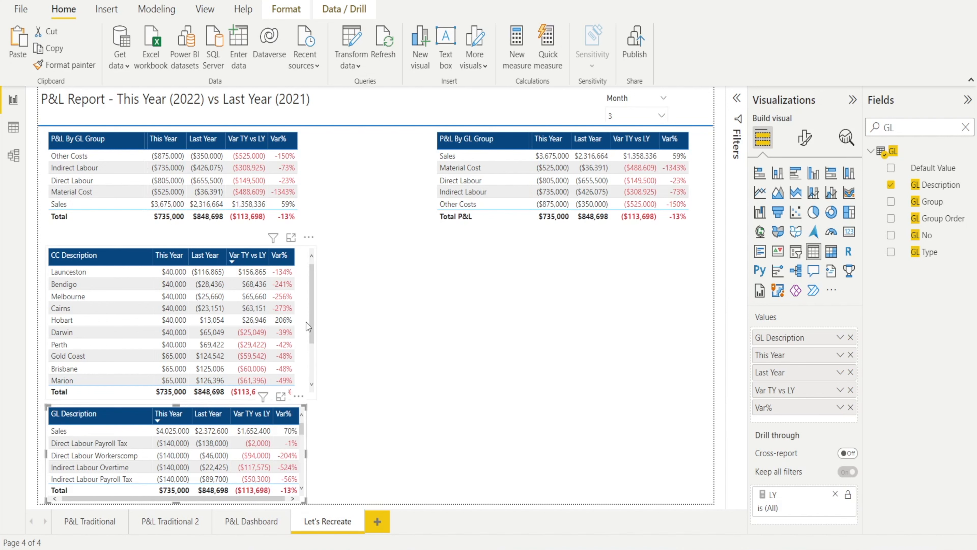
drag(152, 255, 145, 254)
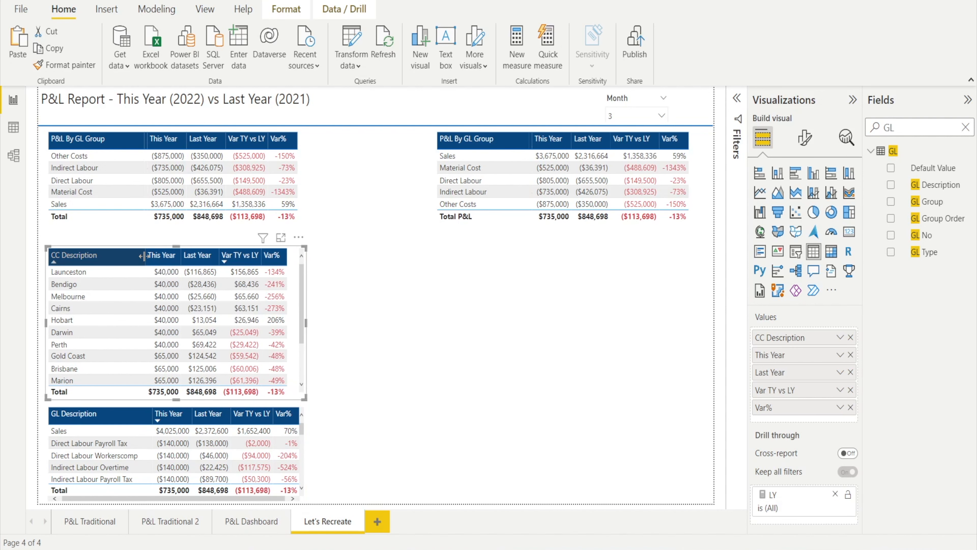
drag(151, 411, 148, 411)
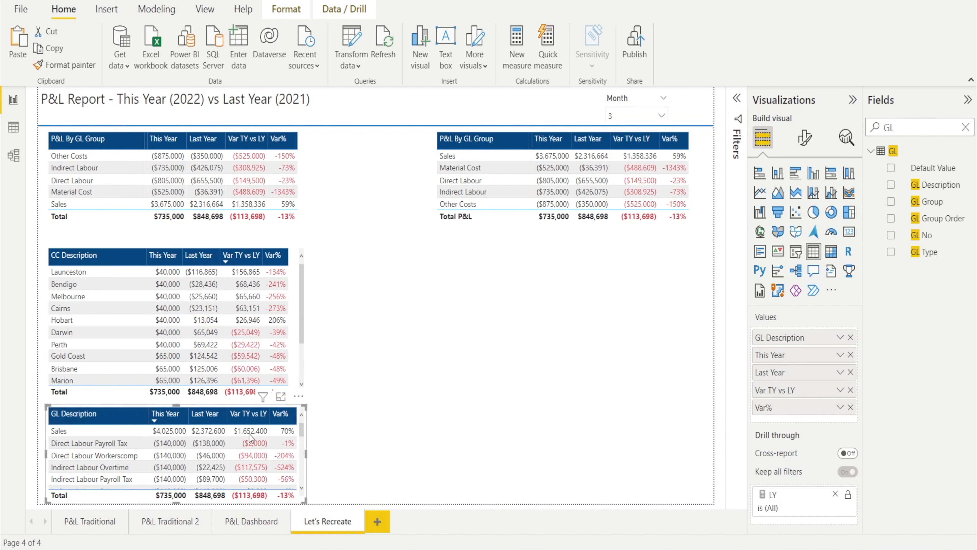
drag(270, 417, 228, 416)
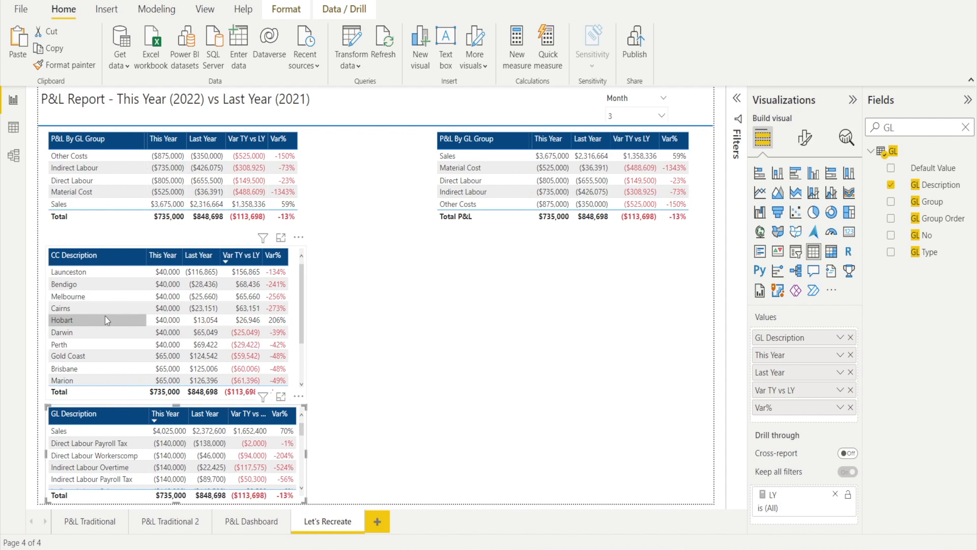
click(334, 454)
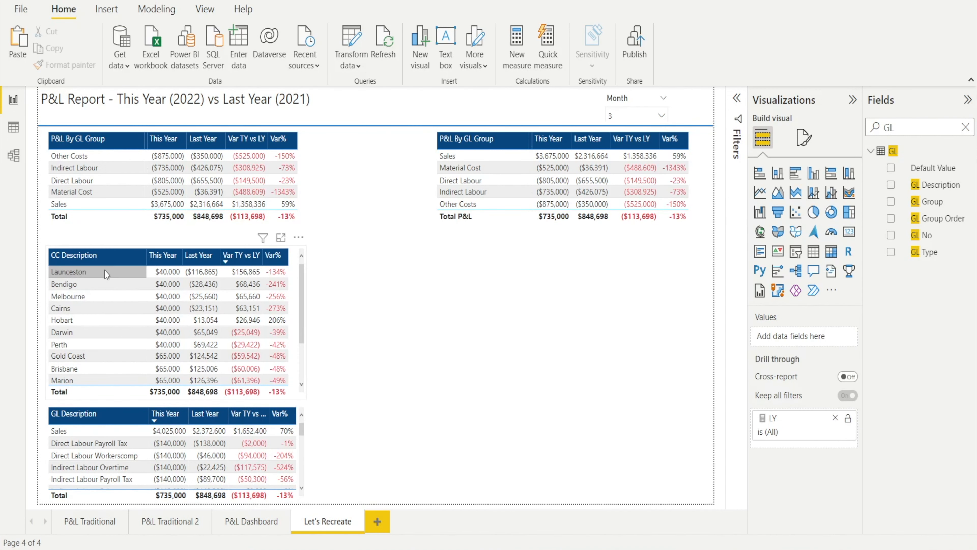
Sort the cost centre table alphabetically by CC Description and rename that field as P&L By Cost Centre
click(90, 258)
click(90, 255)
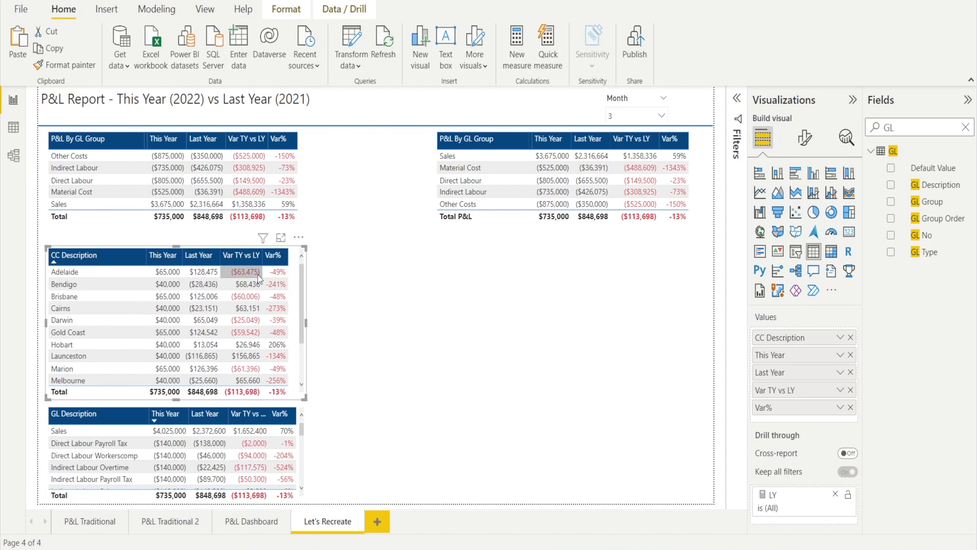
double_click(779, 340)
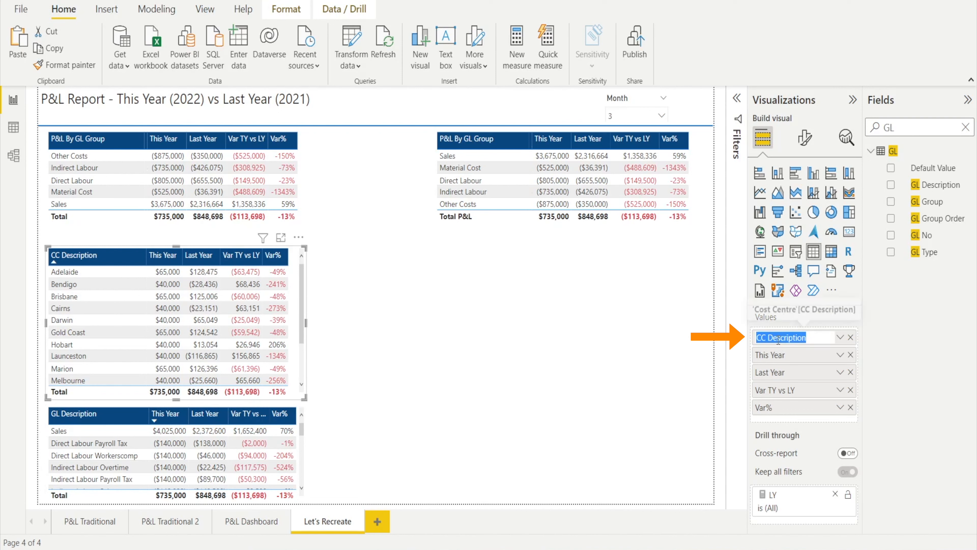
text(P&L By)
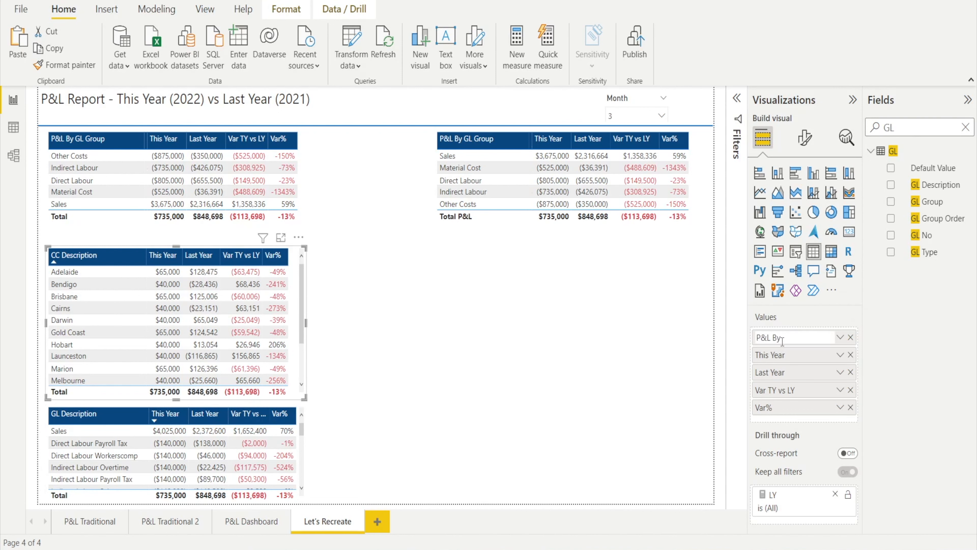
text( Cost Centre)
key(Return)
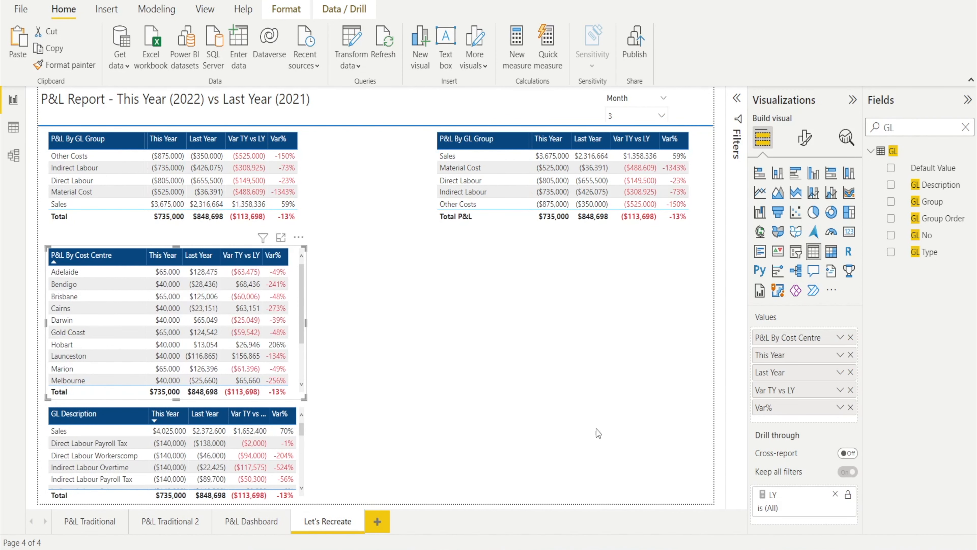
Sort the lowest table alphabetically by GL Description and rename that field as P&L By GL Line
click(69, 414)
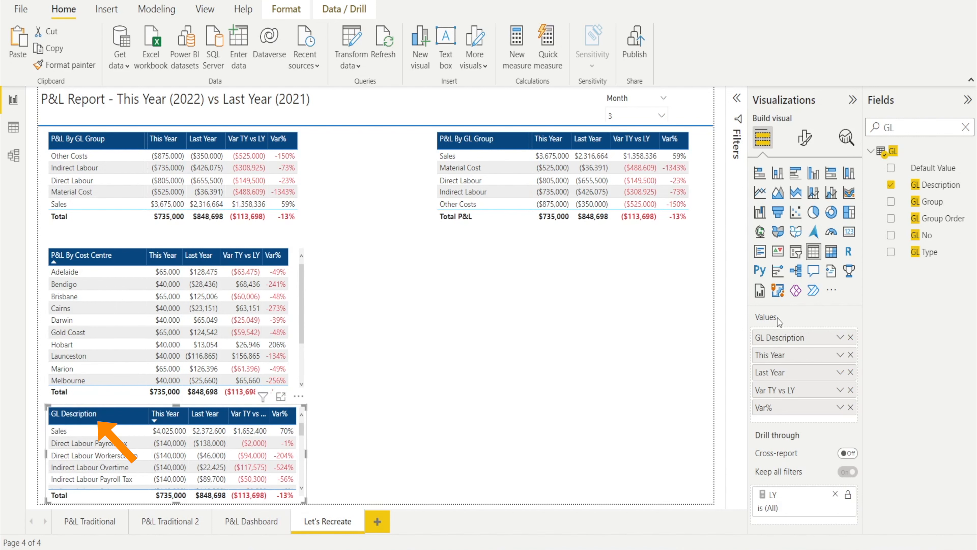
double_click(779, 338)
text(P&)
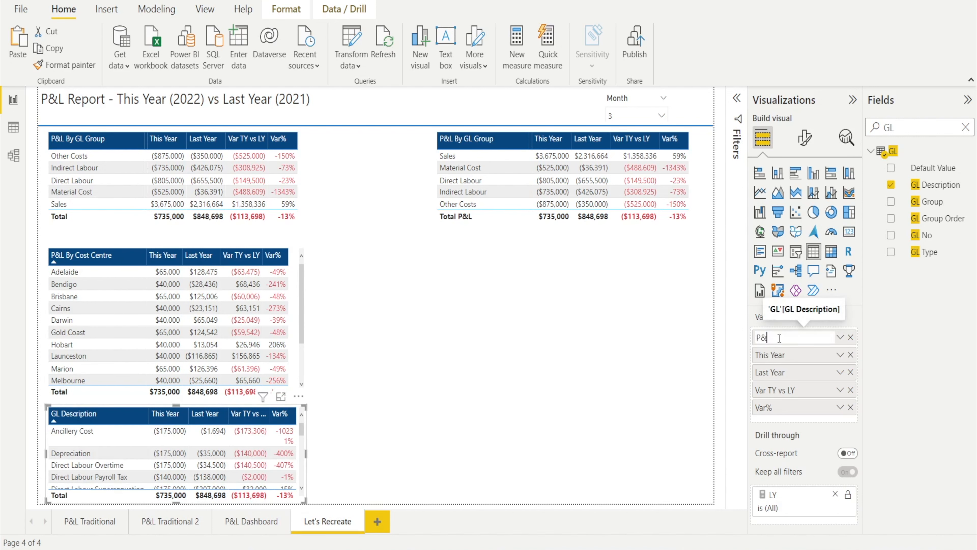
text(L By GL Line)
key(Return)
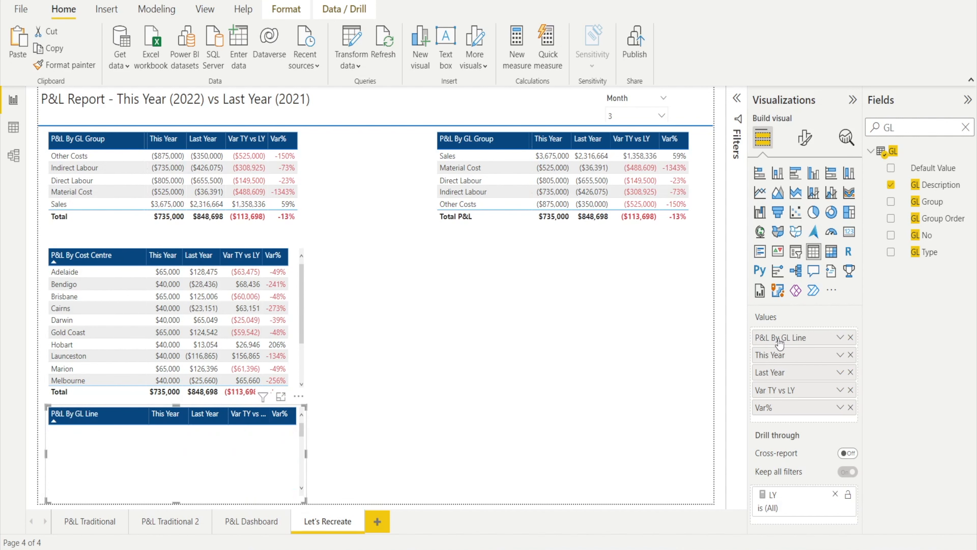
Replace the reference P&L By GL Group table with a copy of the P&L Benchmarking By State chart from the P&L Dashboard page
click(506, 223)
key(Delete)
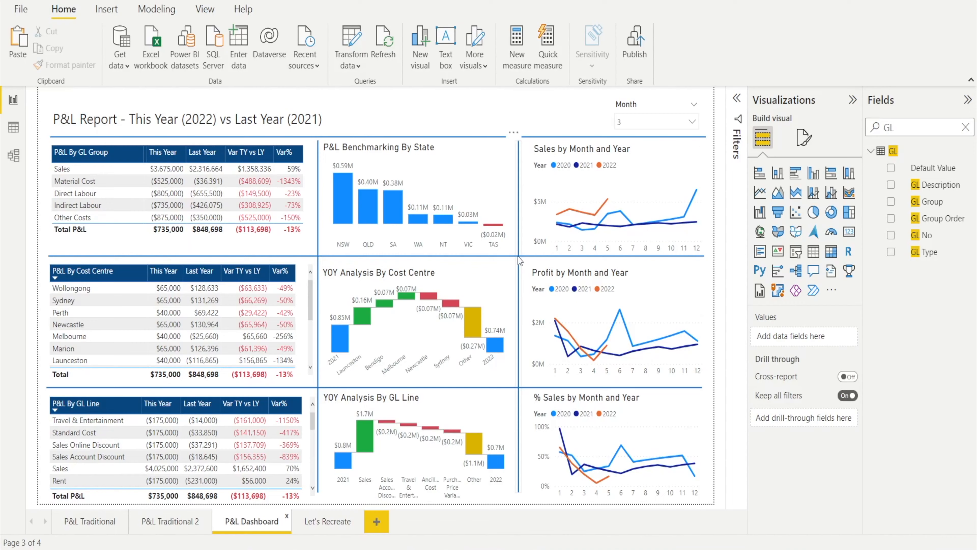
click(487, 159)
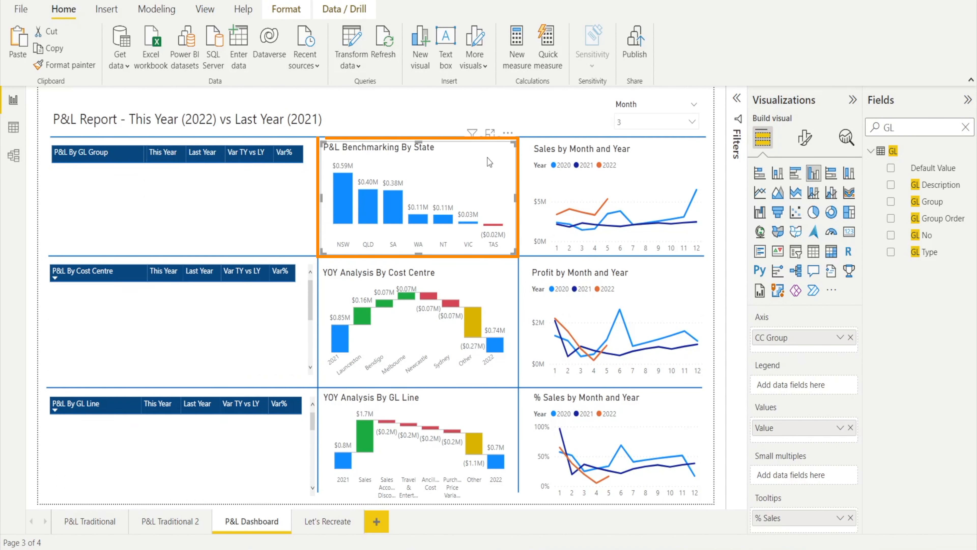
key(ctrl+c)
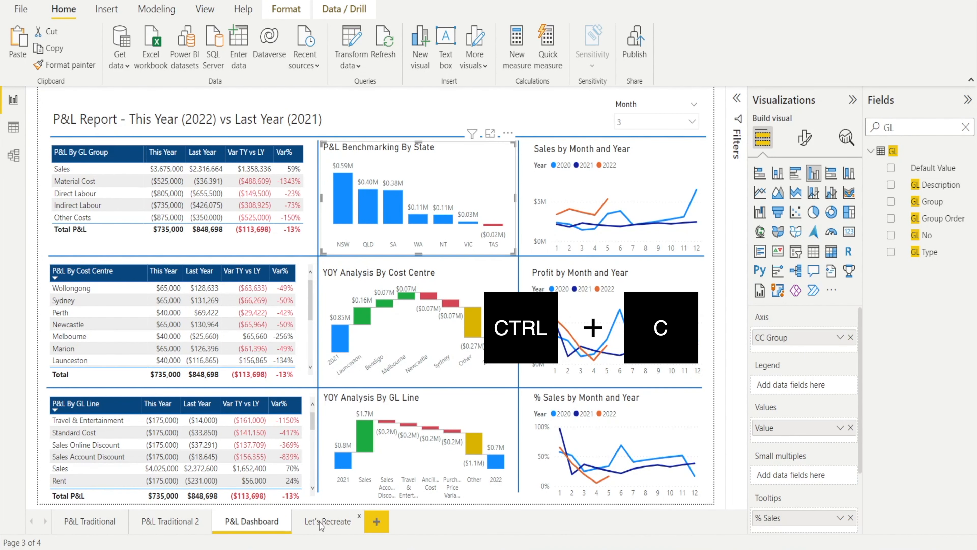
click(321, 522)
key(ctrl+v)
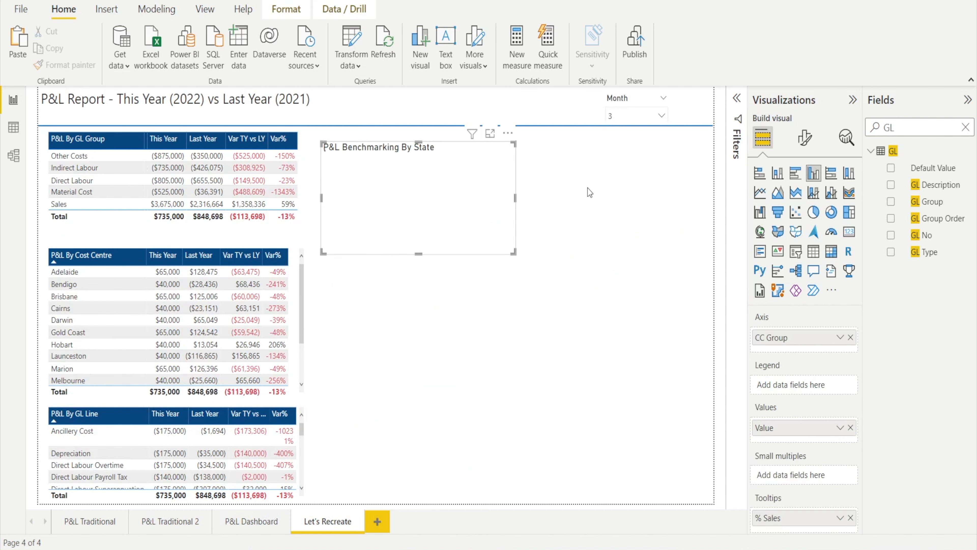
drag(474, 251, 661, 243)
click(657, 254)
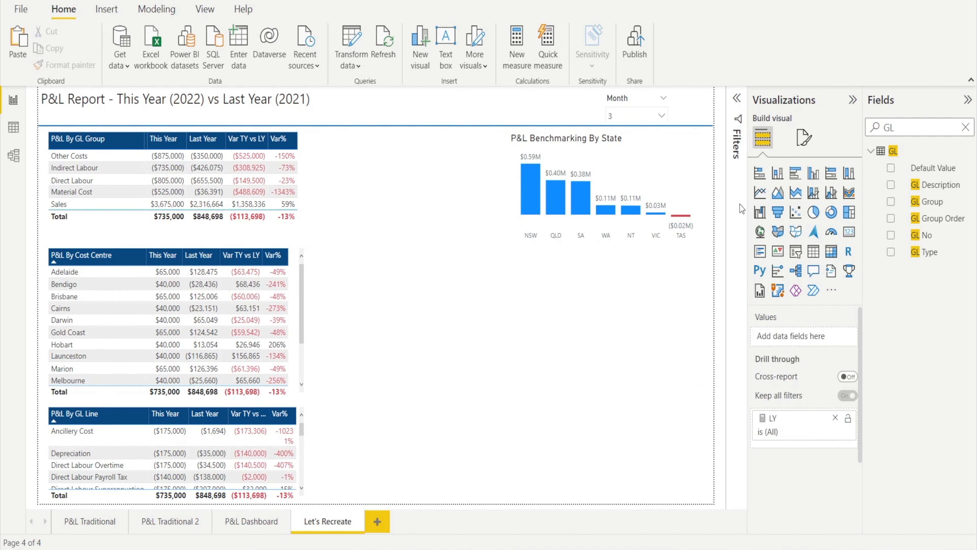
Add a stacked column chart with CC Group on the axis and the Actual table's Value field as values
click(778, 173)
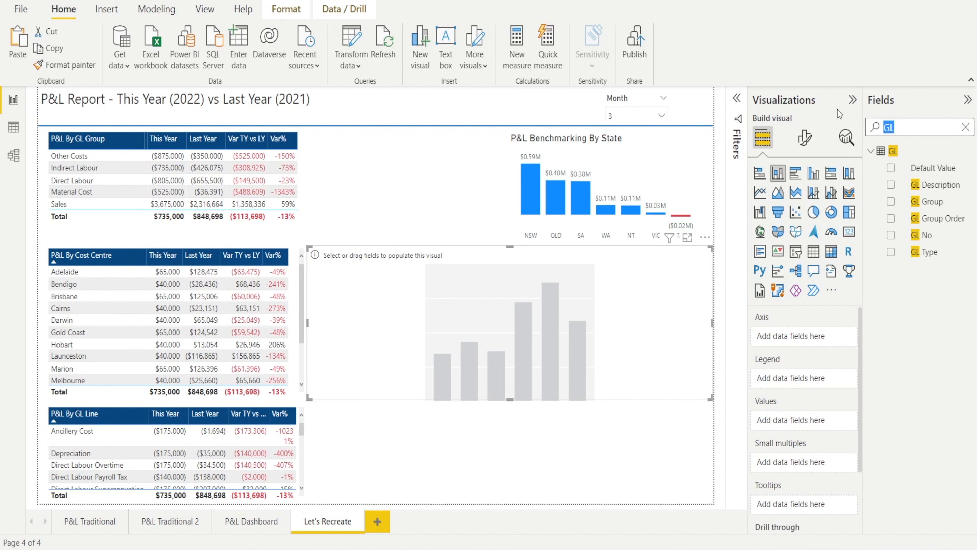
text(cc)
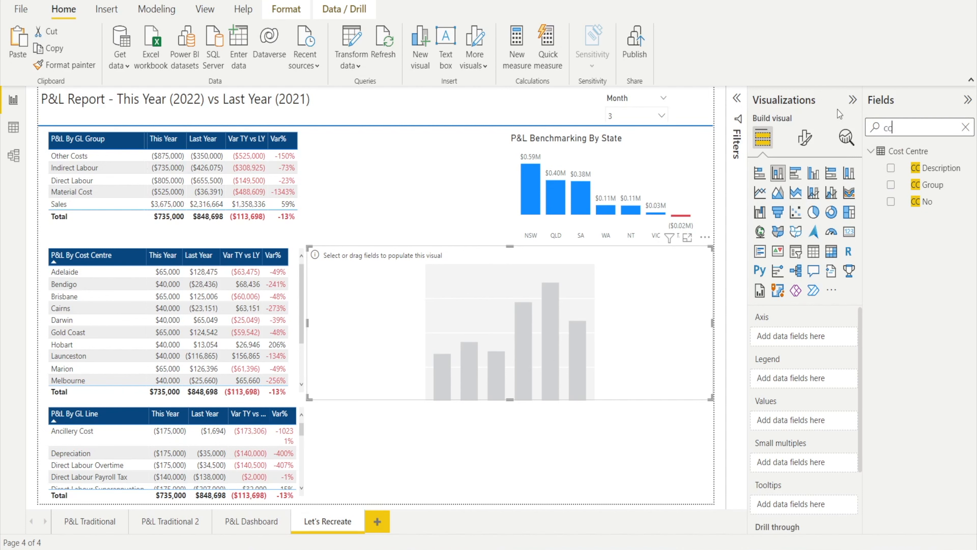
click(891, 185)
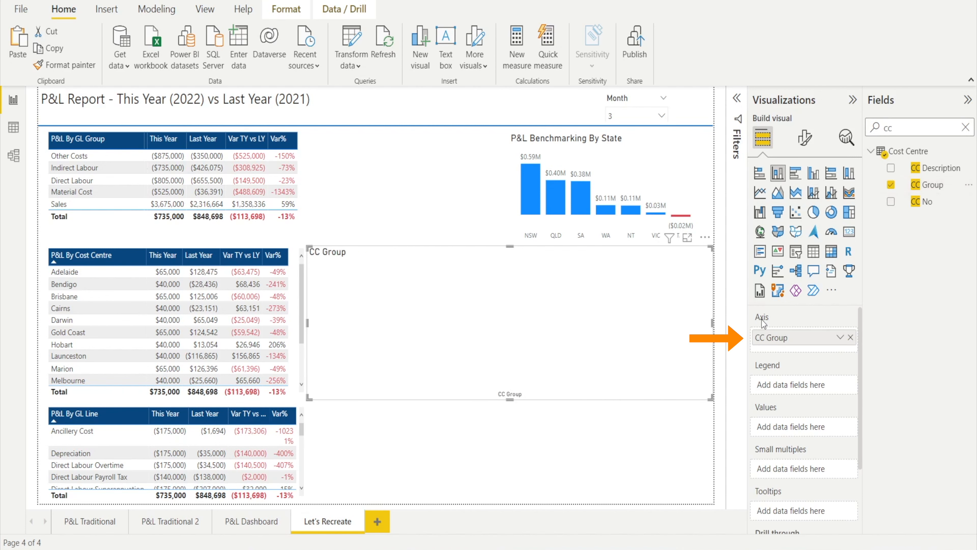
key(BackSpace)
key(BackSpace)
text(va)
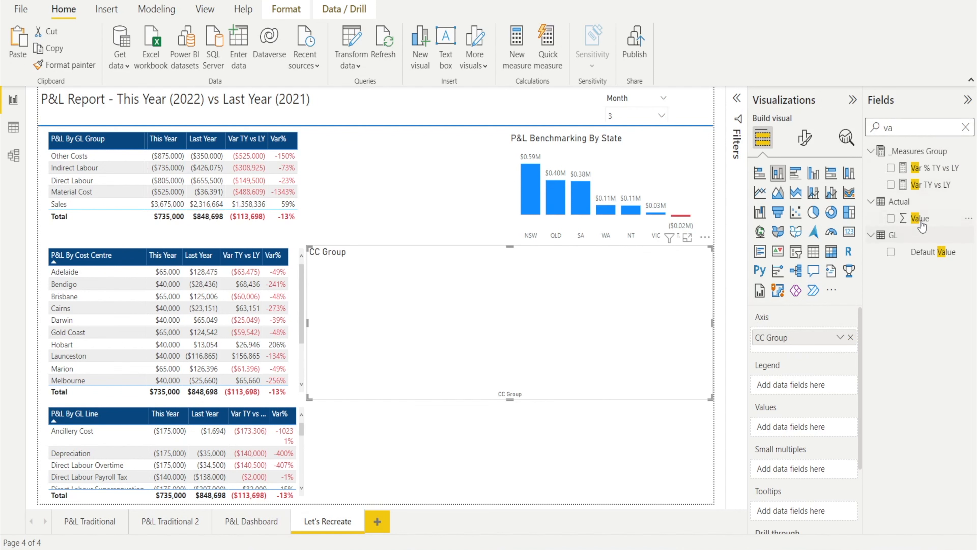
drag(920, 218, 819, 433)
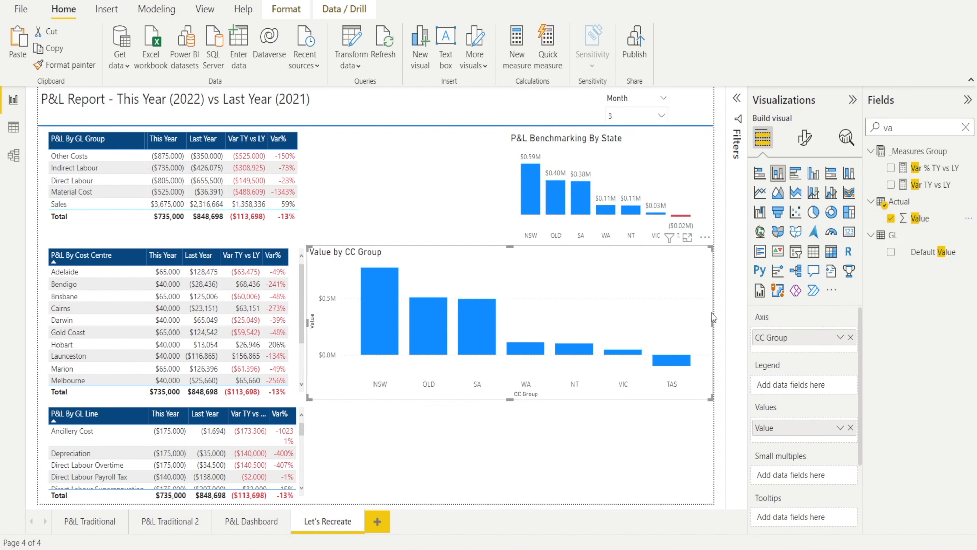
Shrink the new column chart and fit it between the P&L By GL Group table and the P&L Benchmarking By State chart
drag(657, 333, 517, 334)
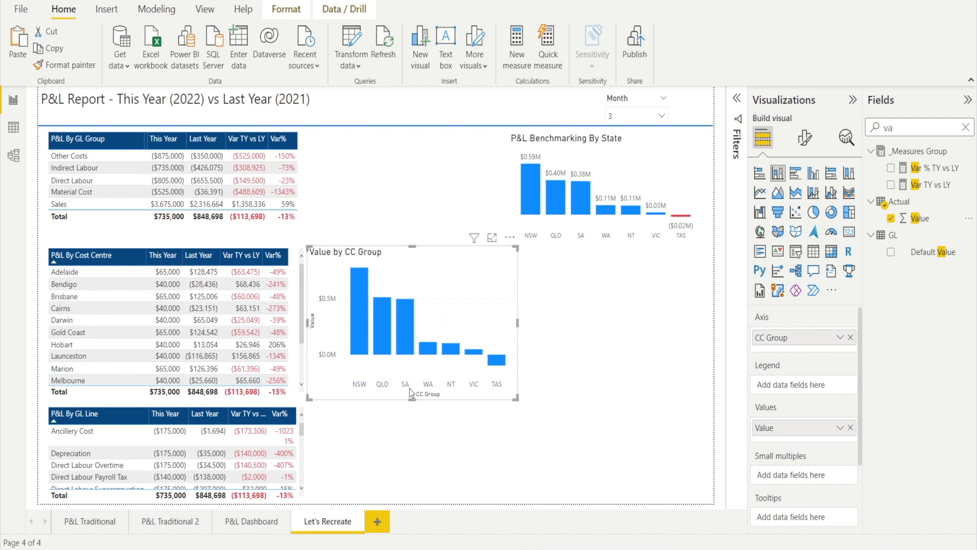
drag(410, 389, 405, 368)
drag(443, 267, 431, 147)
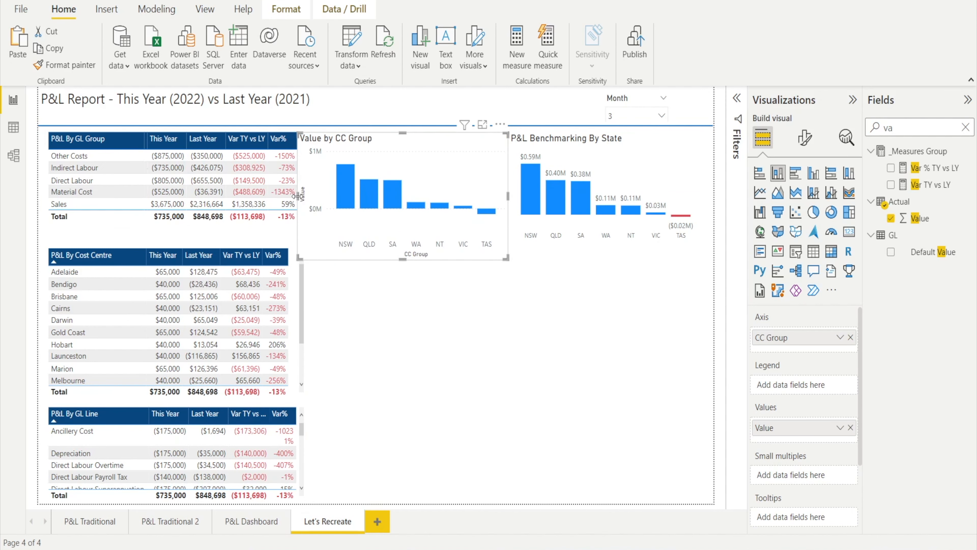
drag(297, 196, 306, 196)
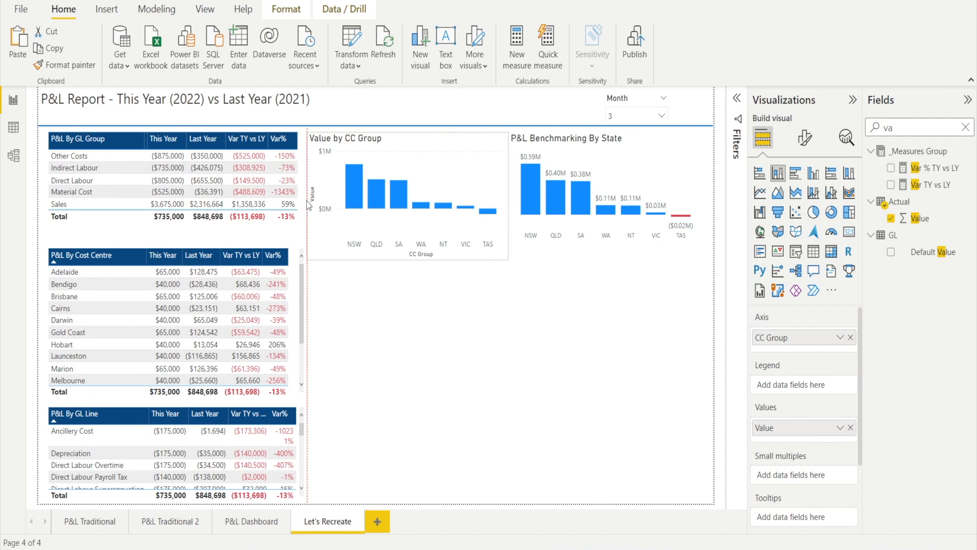
Turn on data labels for the Value by CC Group chart and turn off its X-axis title
click(805, 137)
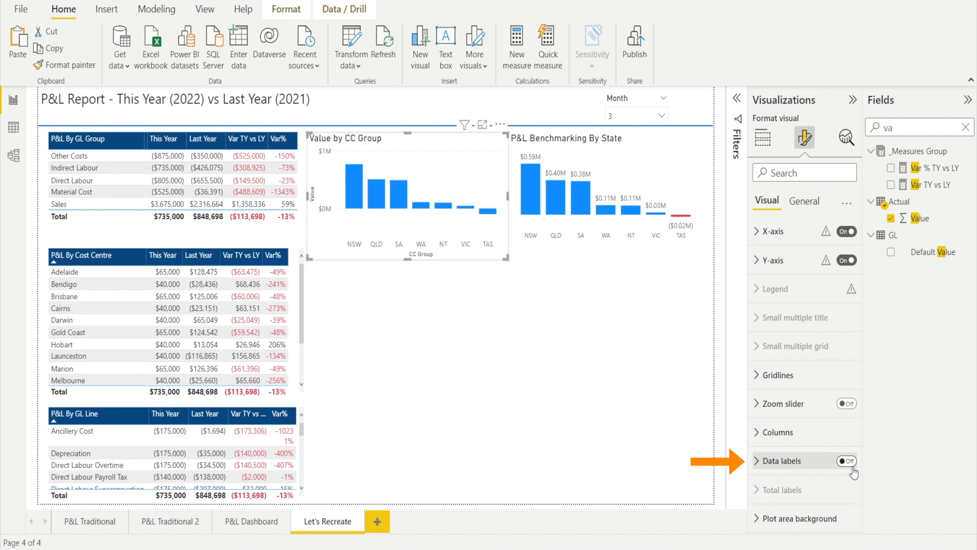
click(846, 461)
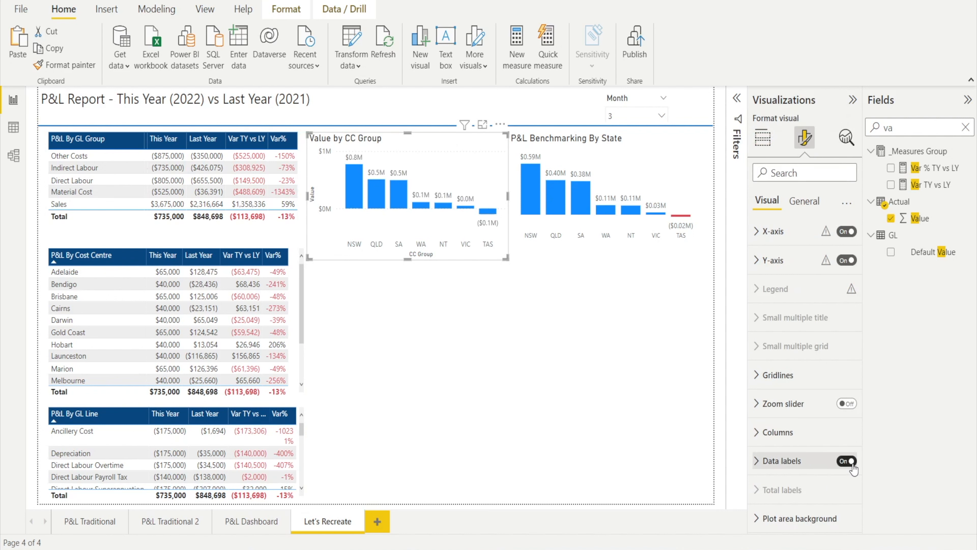
click(757, 231)
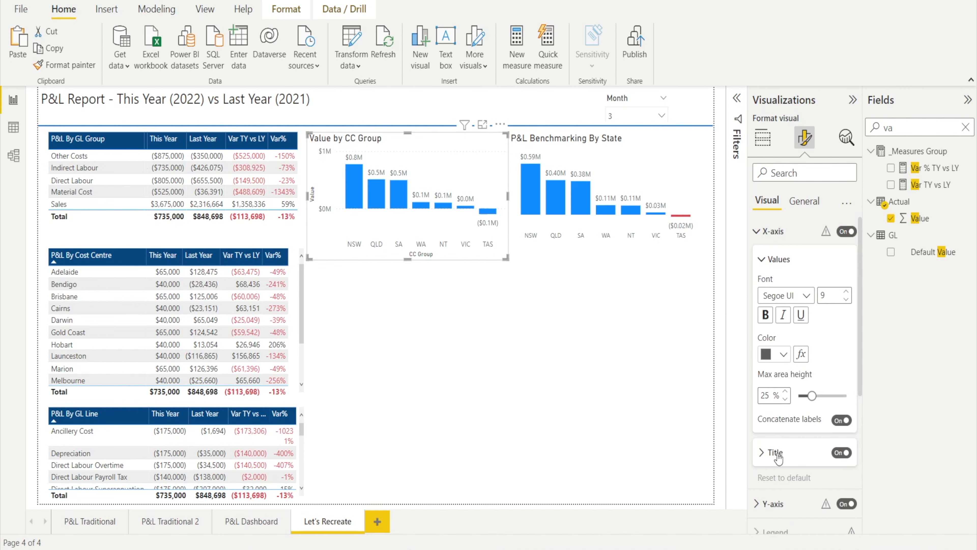
click(841, 453)
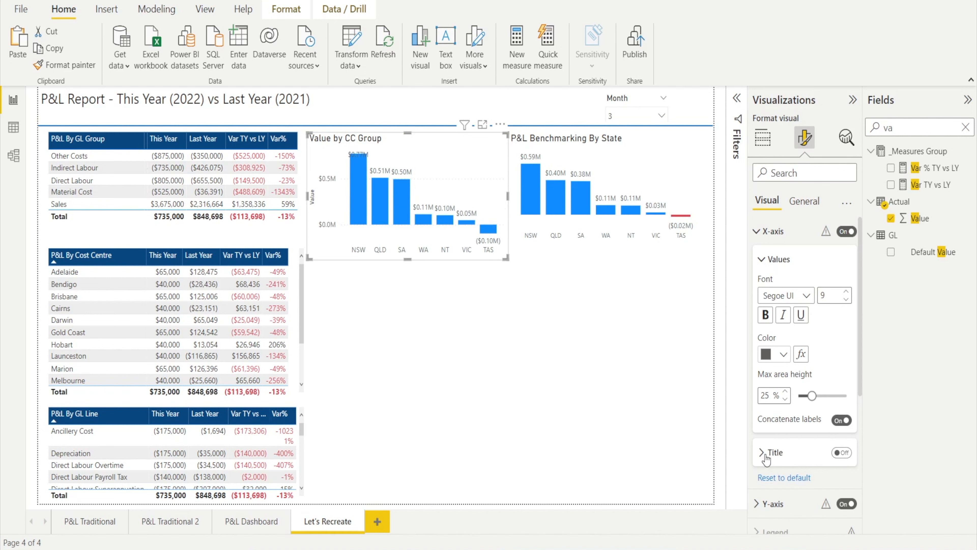
Turn off the Y-axis title of the Value by CC Group chart and hide the Y-axis
click(783, 479)
click(764, 469)
scroll(859, 475, down, 4)
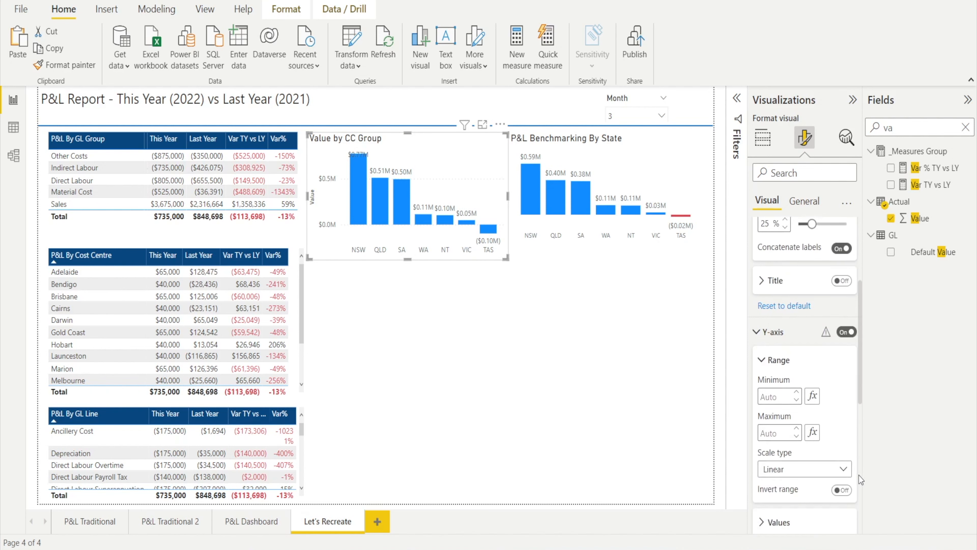
scroll(850, 460, up, 1)
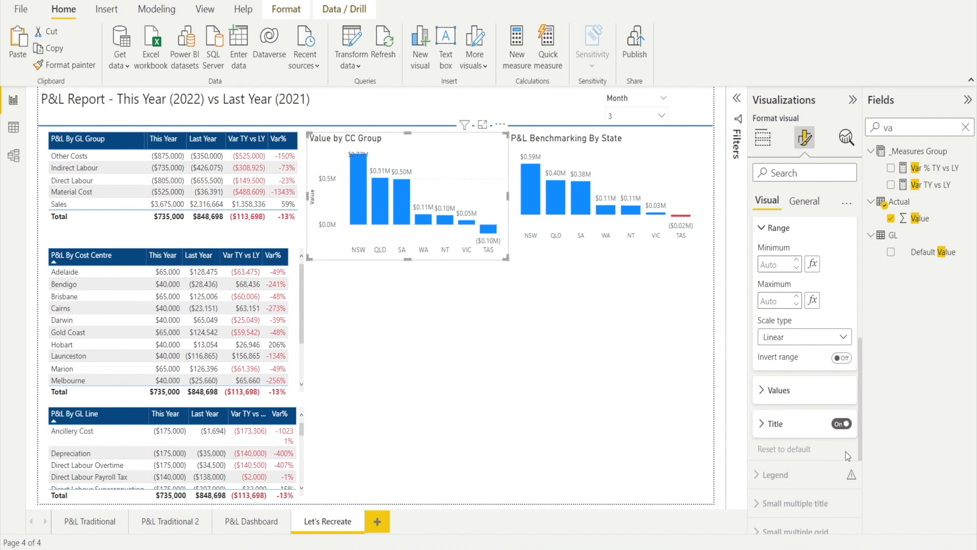
click(833, 429)
scroll(842, 413, up, 1)
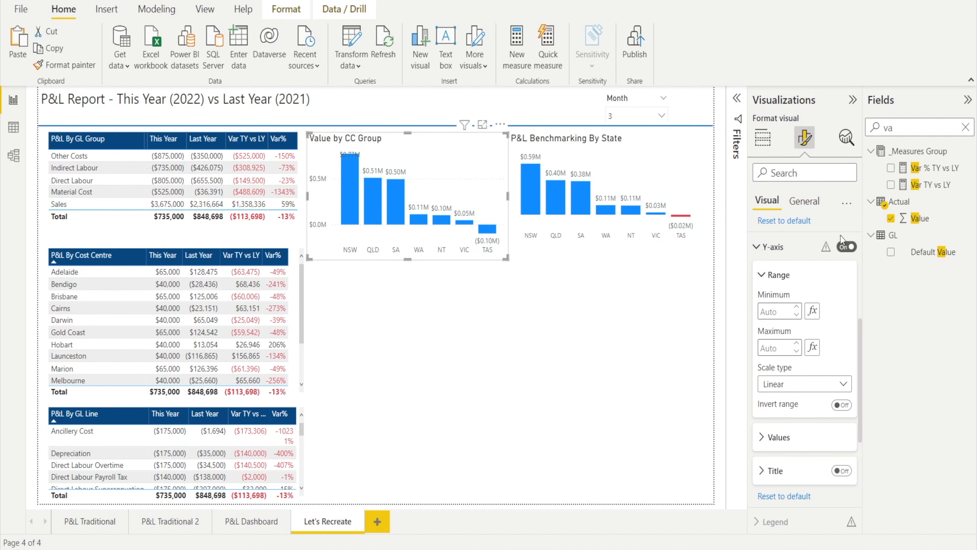
click(840, 249)
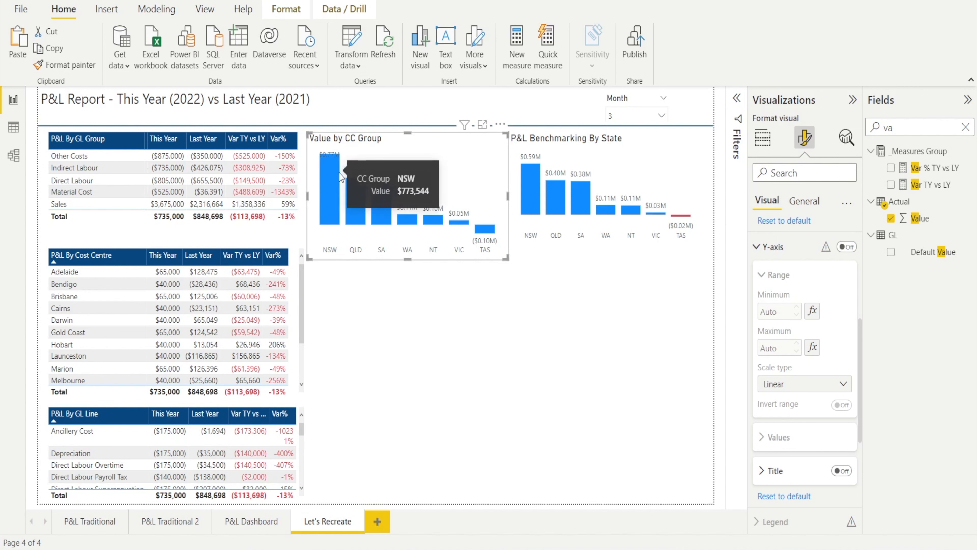
Show the Y-axis again and set its range maximum to 800000
scroll(848, 311, up, 1)
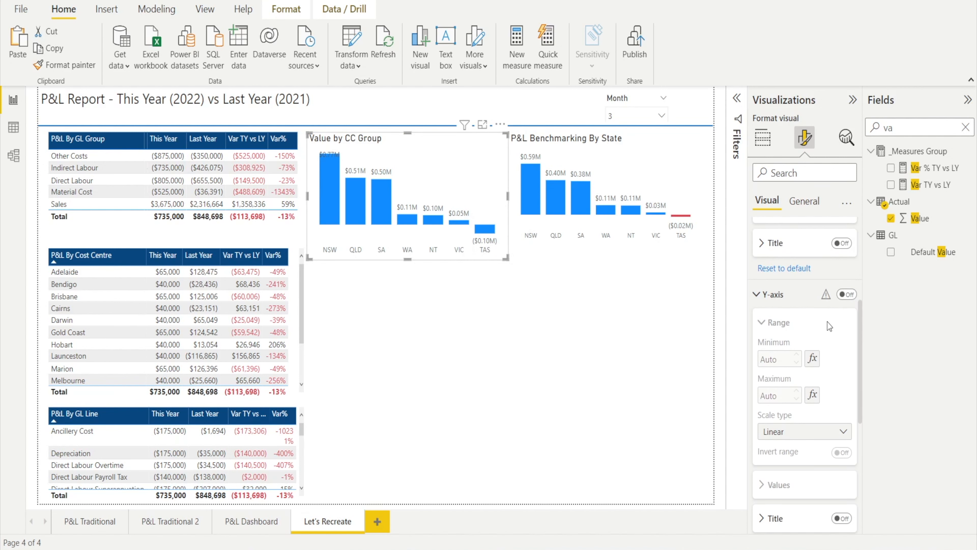
click(846, 295)
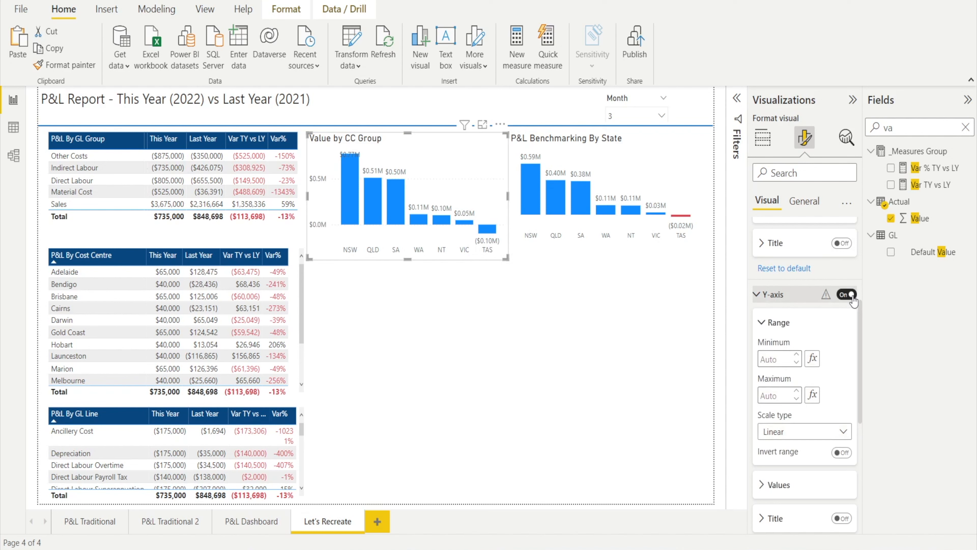
click(778, 396)
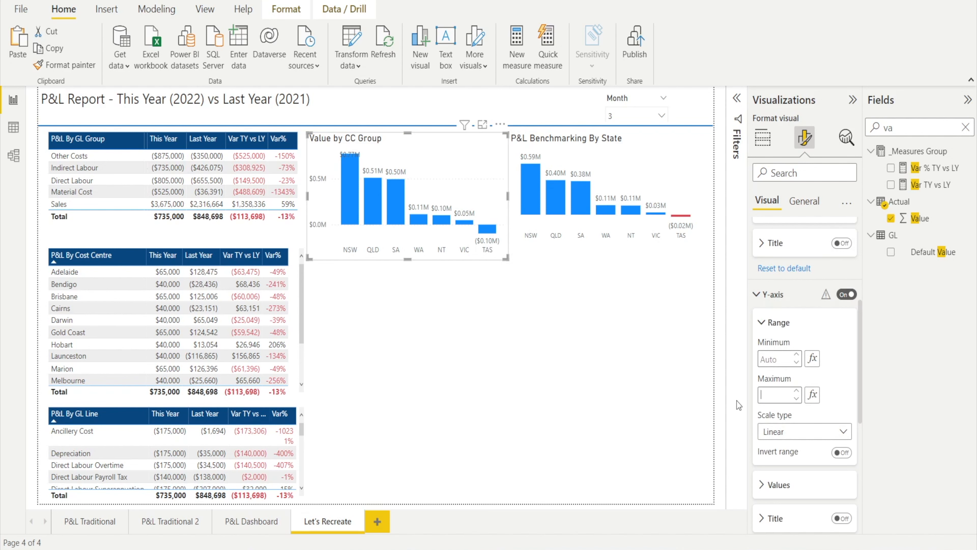
text(1)
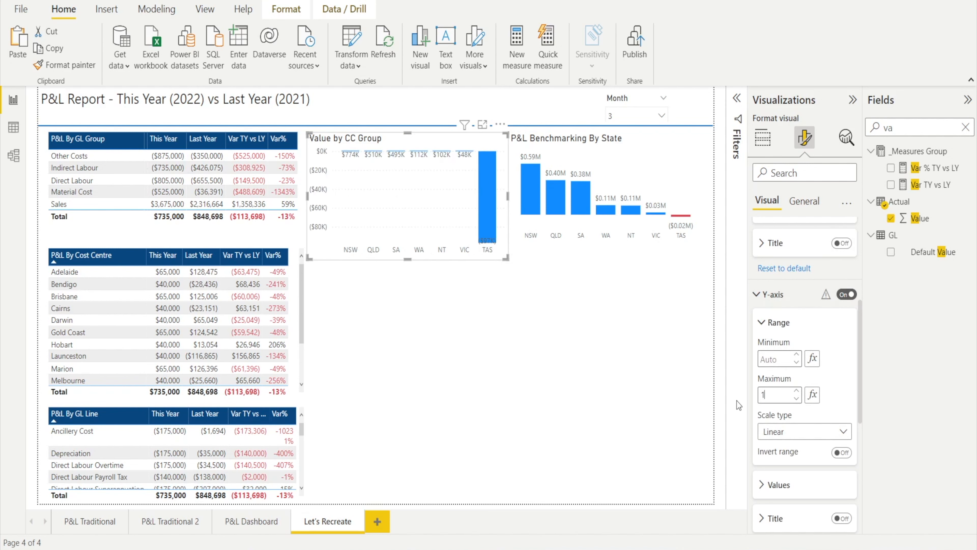
key(BackSpace)
text(80000)
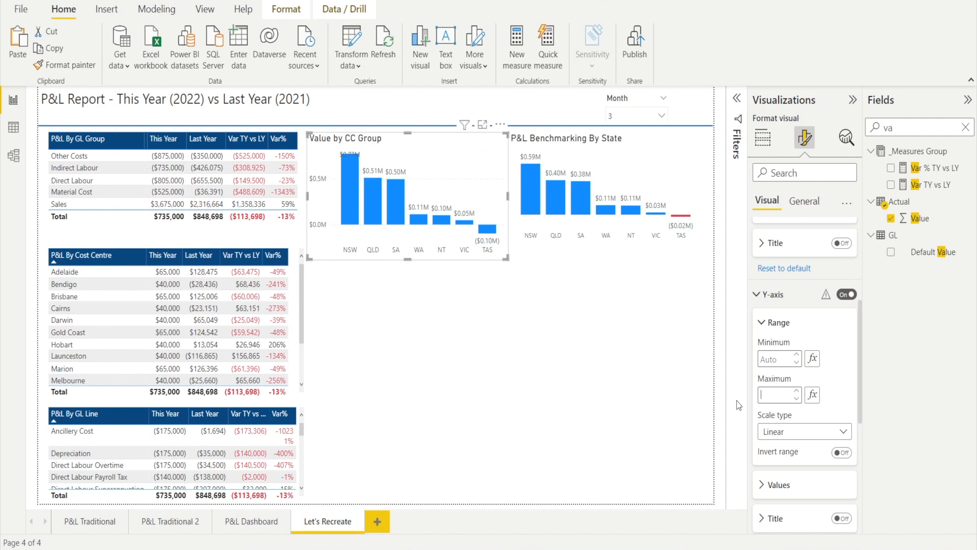
text(0)
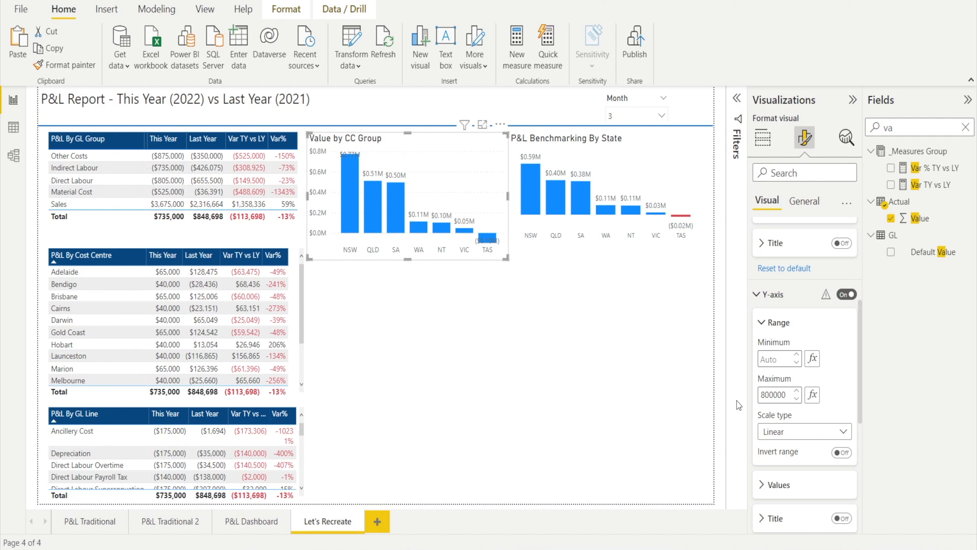
Set the Y-axis range to a minimum of -200000 and a maximum of 1000000, and hide the axis
click(786, 359)
text(-200000)
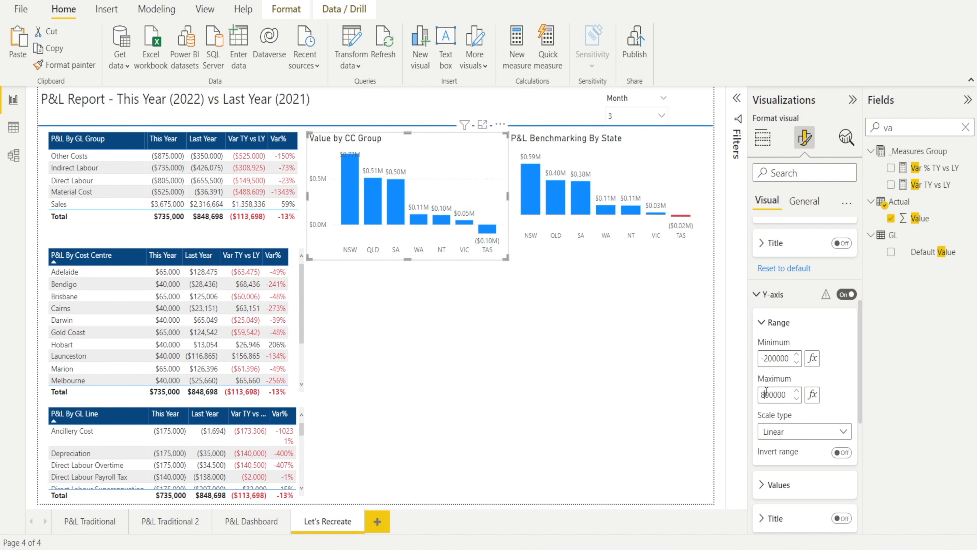
text(1)
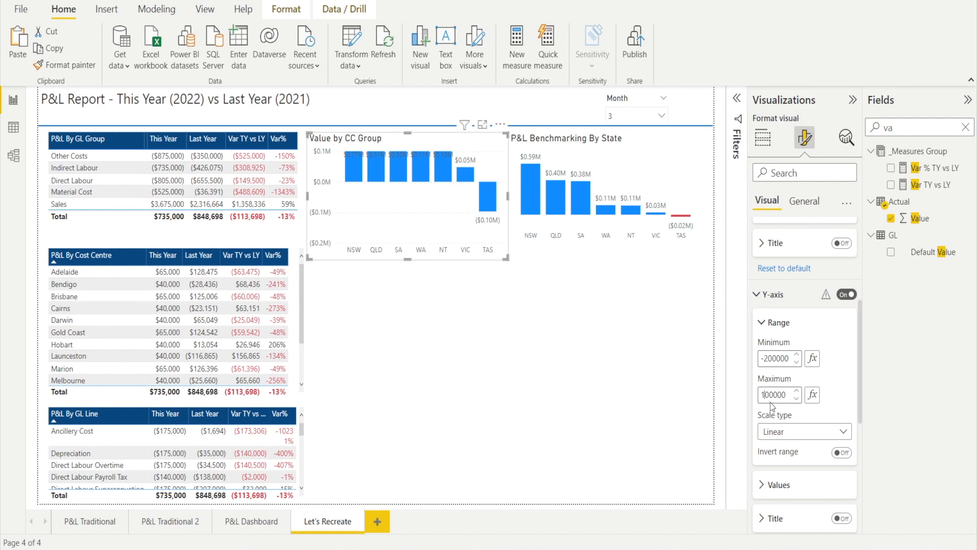
text(0)
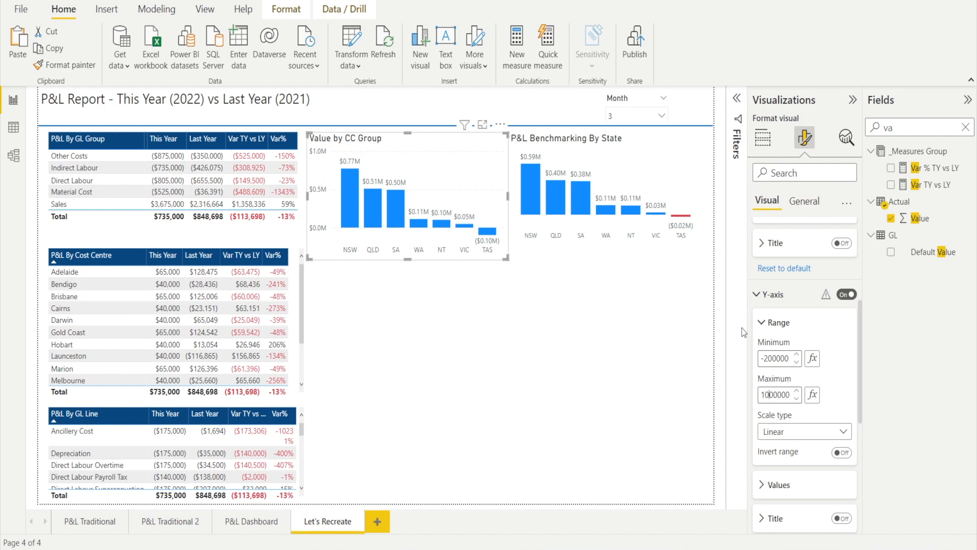
click(846, 295)
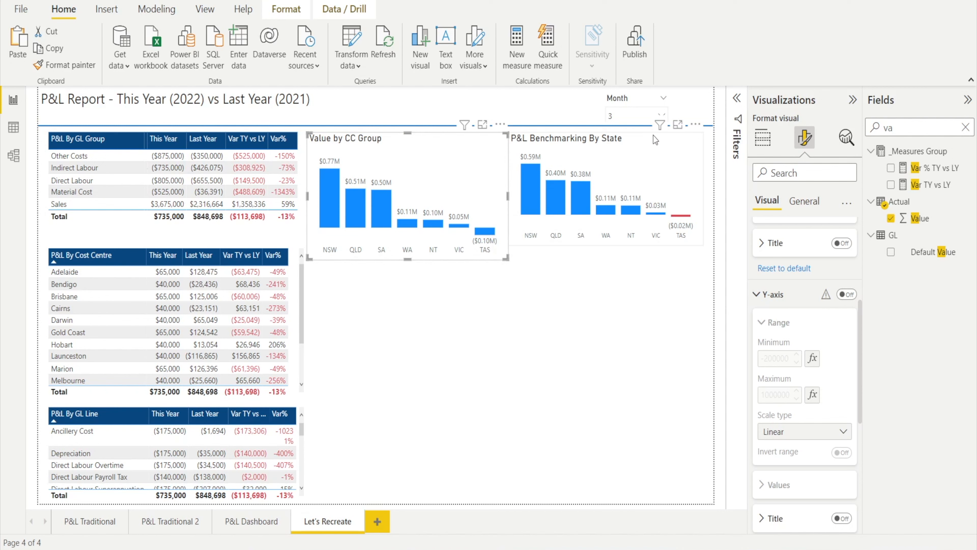
Add the Date table's Year field as a visual-level filter on the Value by CC Group chart
mouse_move(660, 126)
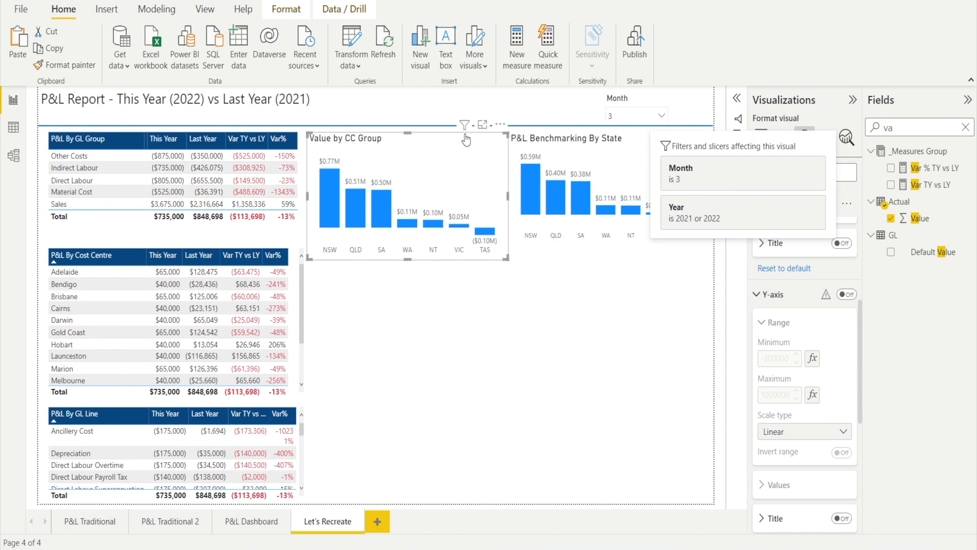
mouse_move(464, 125)
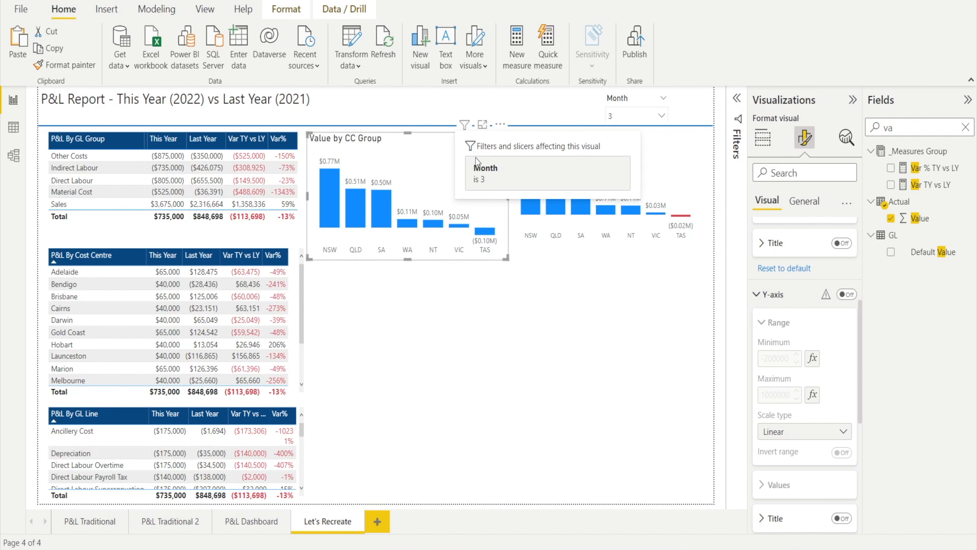
click(737, 110)
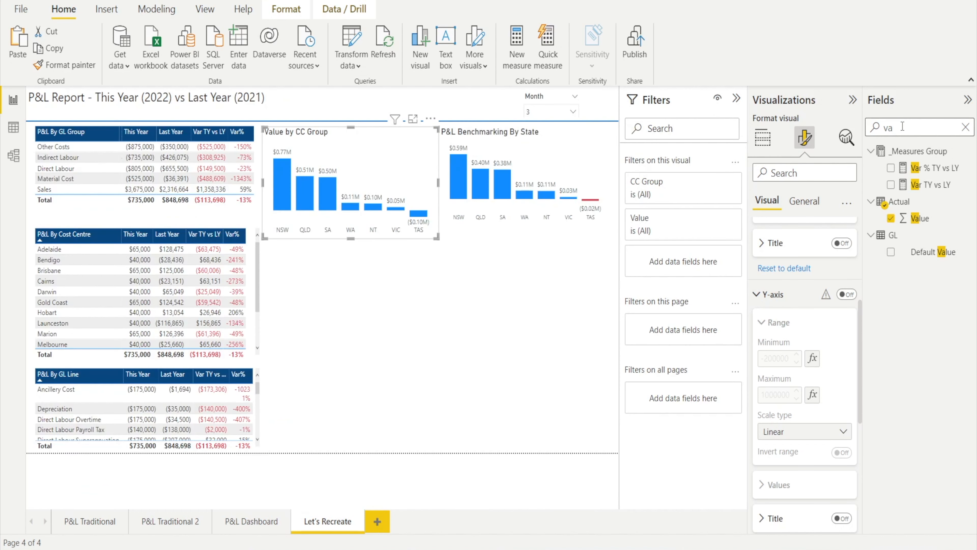
key(ctrl+a)
text(u)
key(BackSpace)
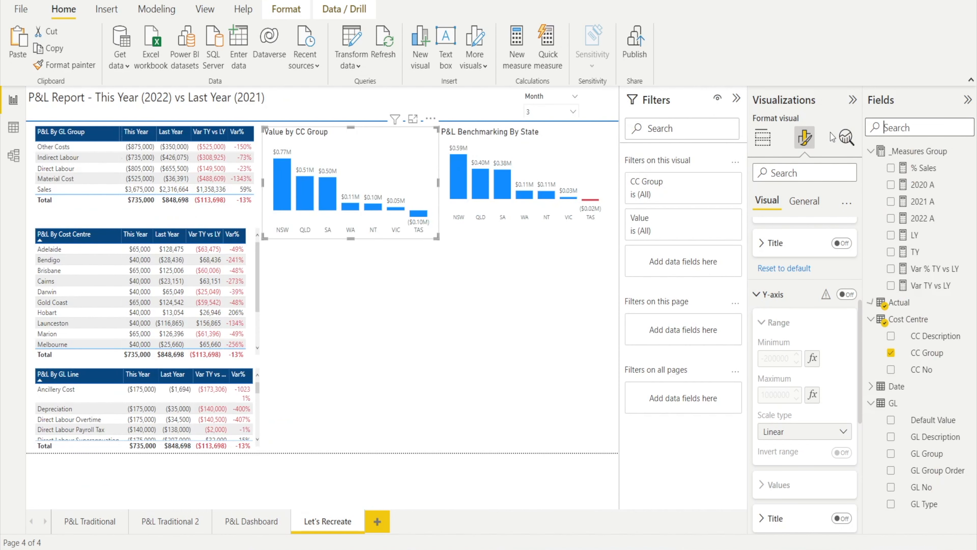
text(Year)
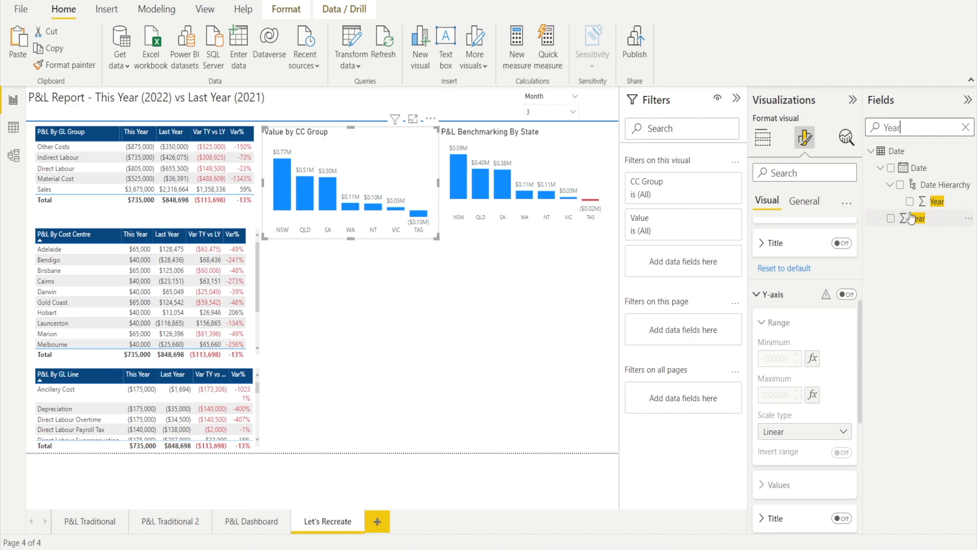
drag(918, 219, 683, 262)
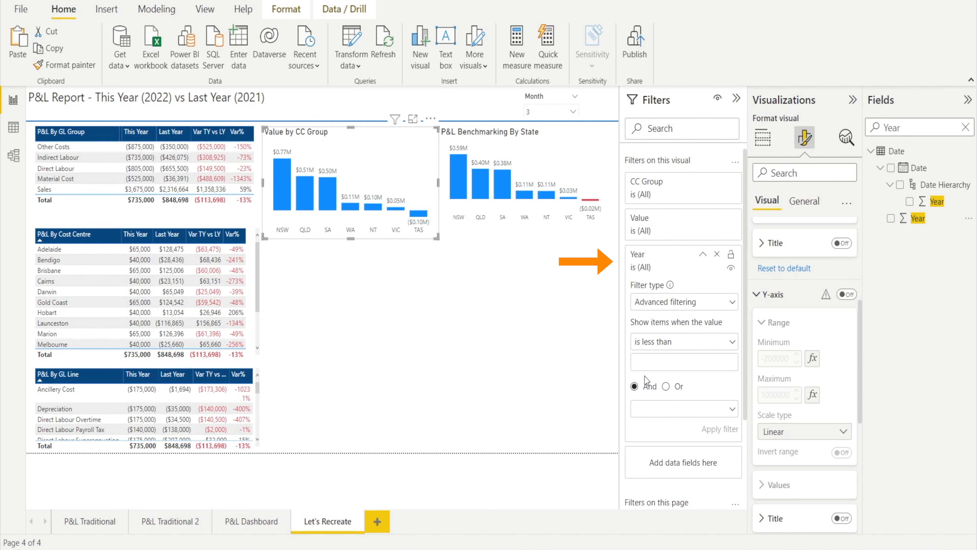
Switch the chart's Year filter to basic filtering and select 2021 and 2022
click(725, 304)
click(677, 339)
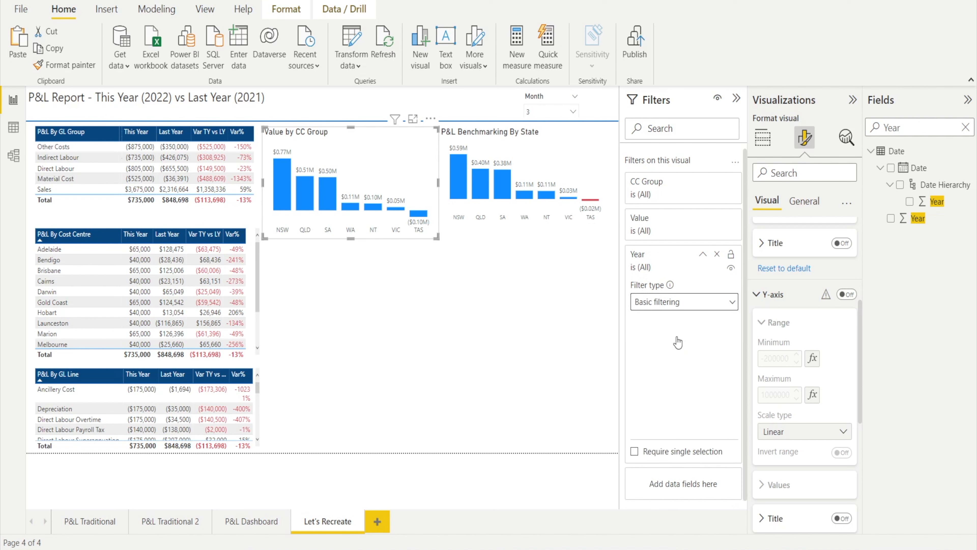
click(640, 350)
click(639, 366)
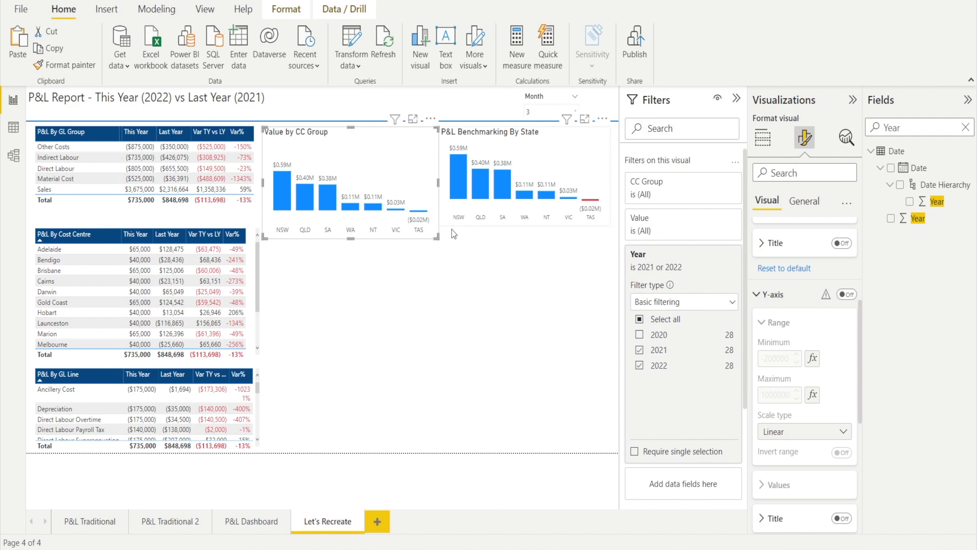
Temporarily show the chart's Y-axis to set its range maximum to 800000, and hide the axis again
scroll(784, 310, down, 1)
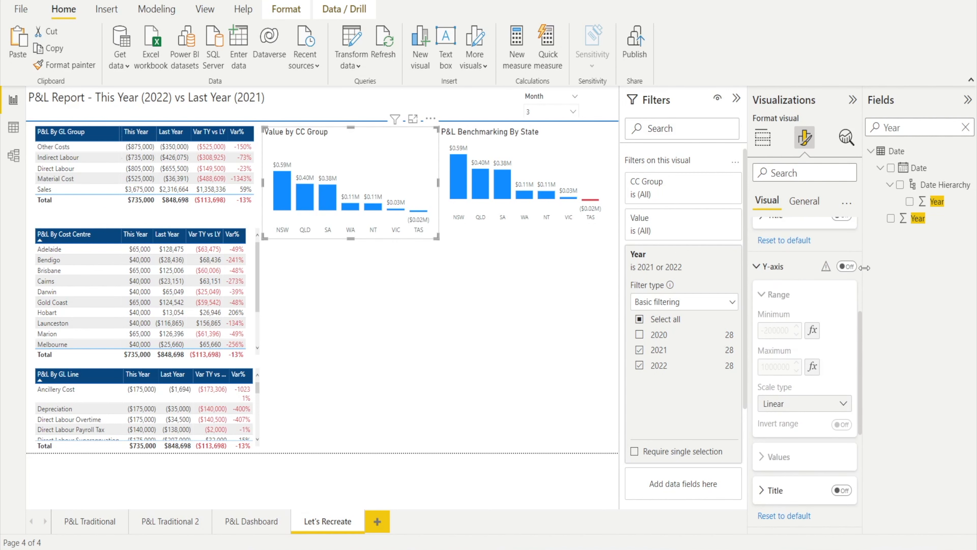
click(848, 266)
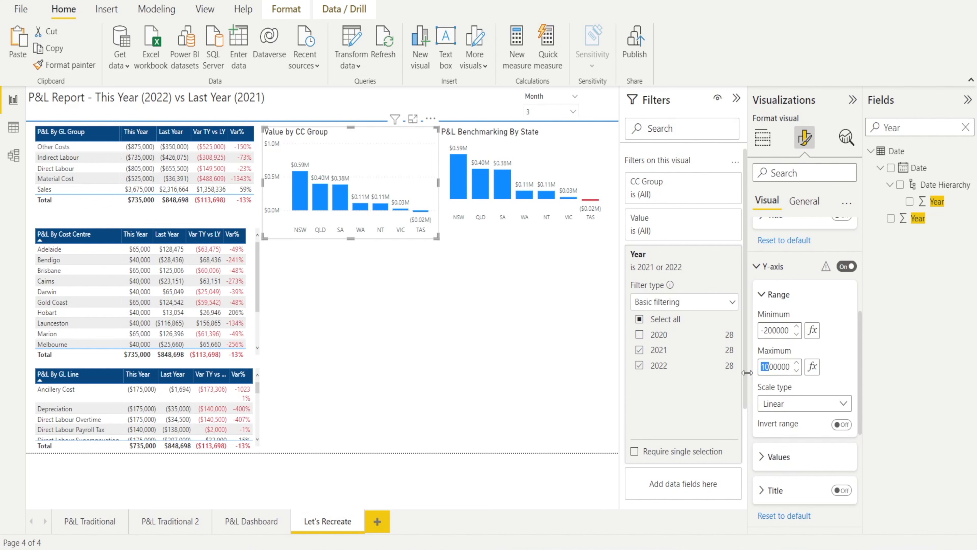
text(8)
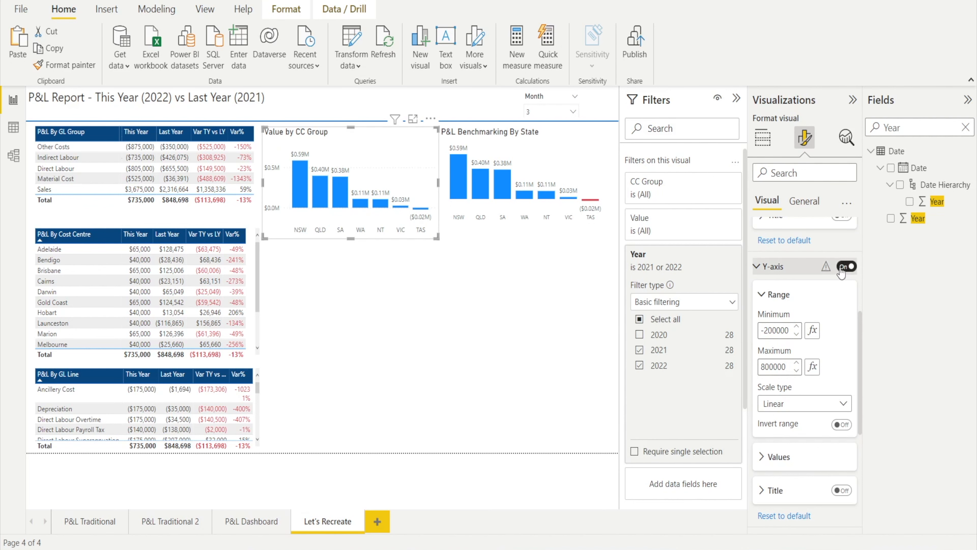
click(843, 266)
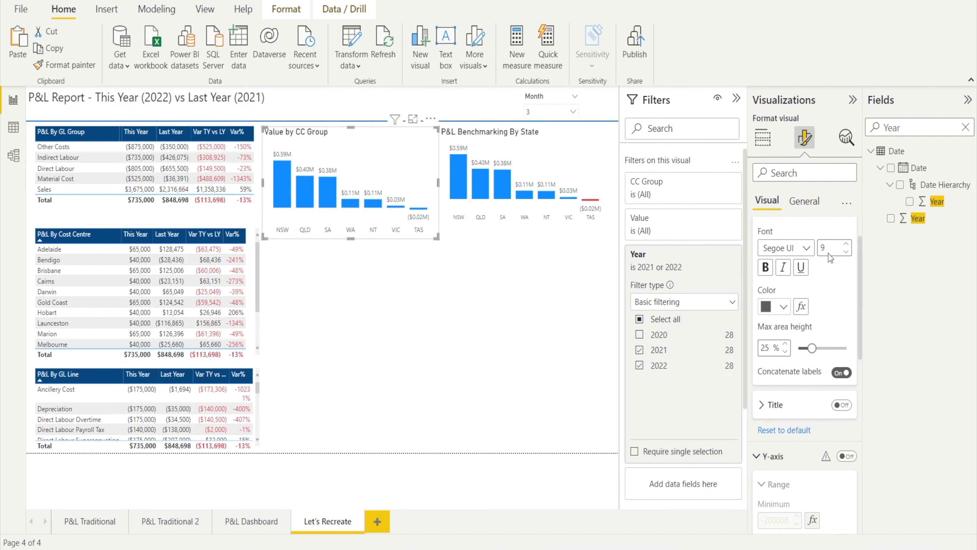
Change the Value by CC Group chart's title to P&L Benchmarking By State
scroll(781, 225, up, 5)
click(756, 231)
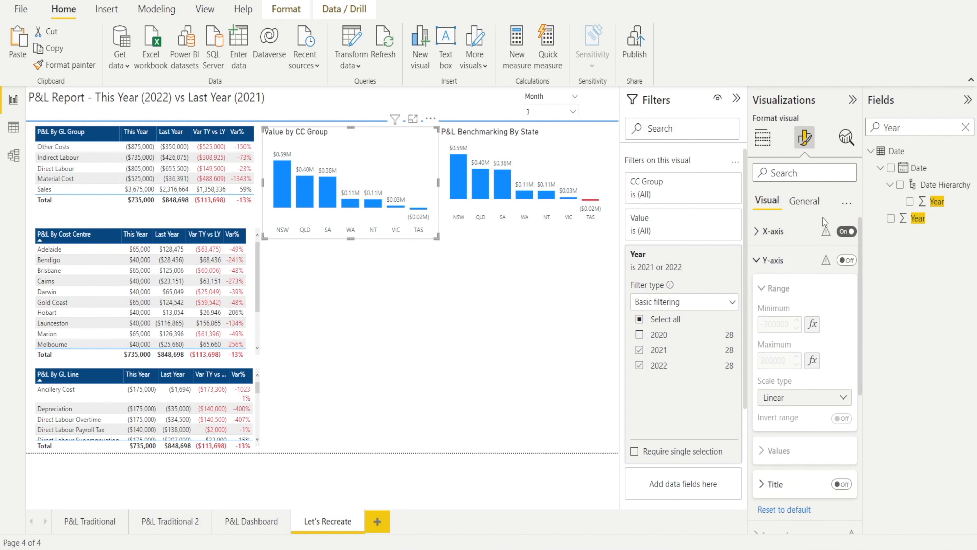
click(810, 204)
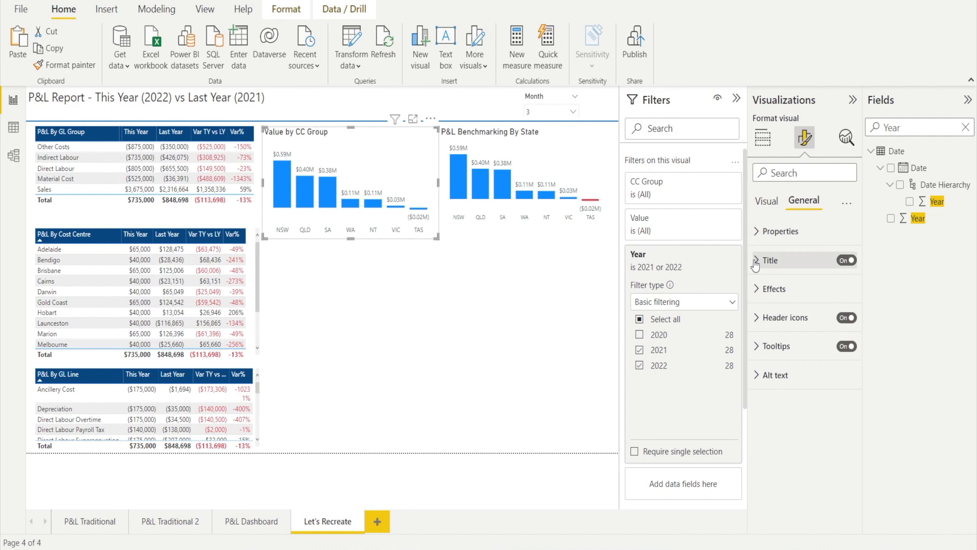
click(766, 260)
drag(764, 302, 867, 293)
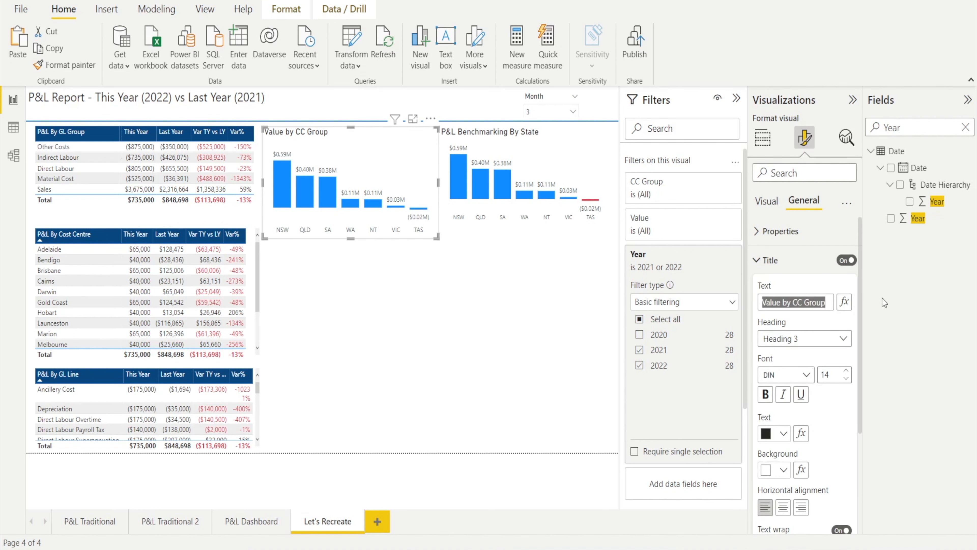
text(P&L Benchmarking By State)
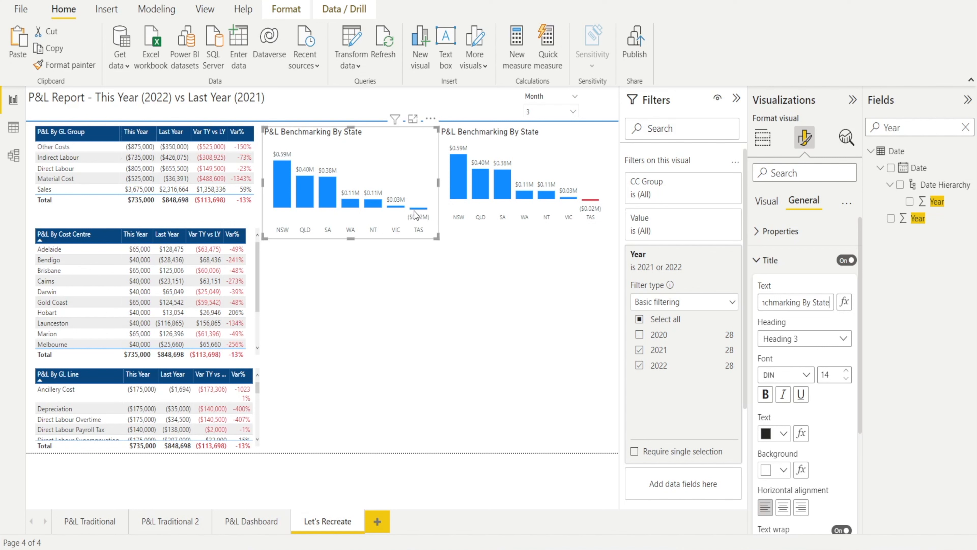
mouse_move(392, 211)
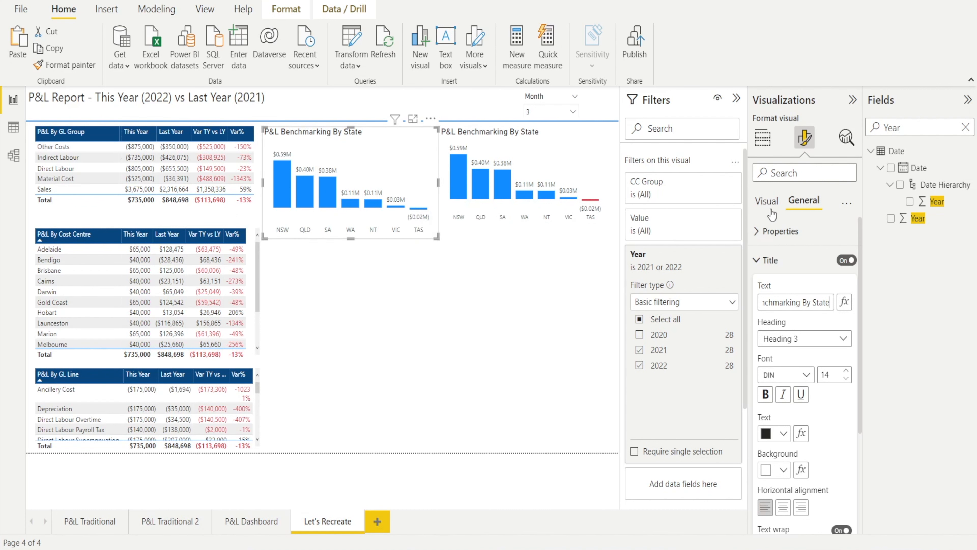
Set the P&L Benchmarking By State chart's column colour to rules-based formatting on the sum of the Actual table's Value field
click(768, 201)
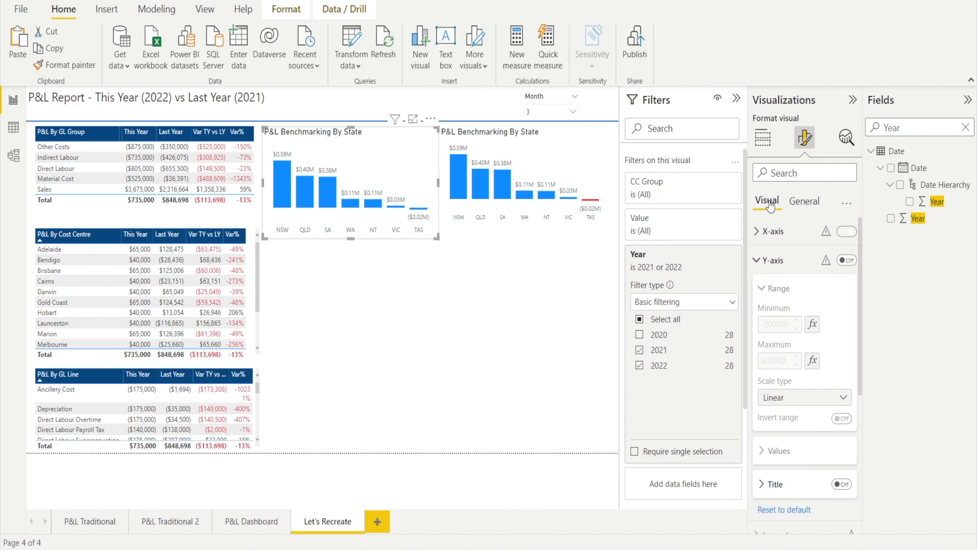
click(761, 265)
click(769, 439)
scroll(769, 445, down, 3)
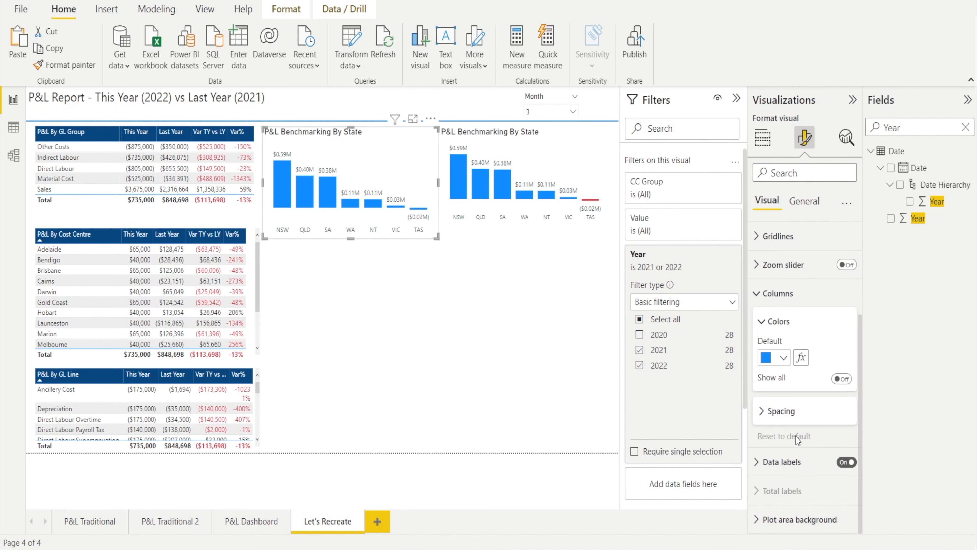
click(802, 359)
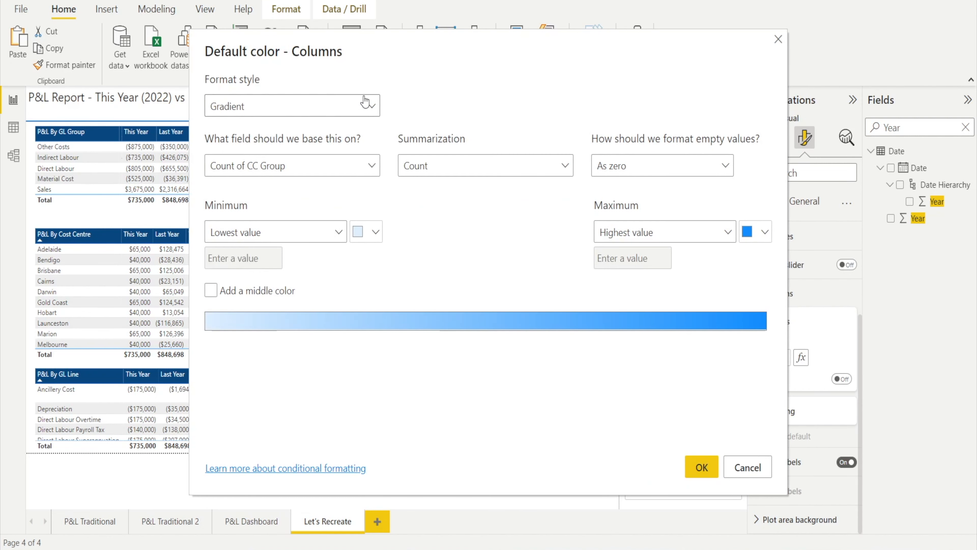
click(375, 112)
click(323, 153)
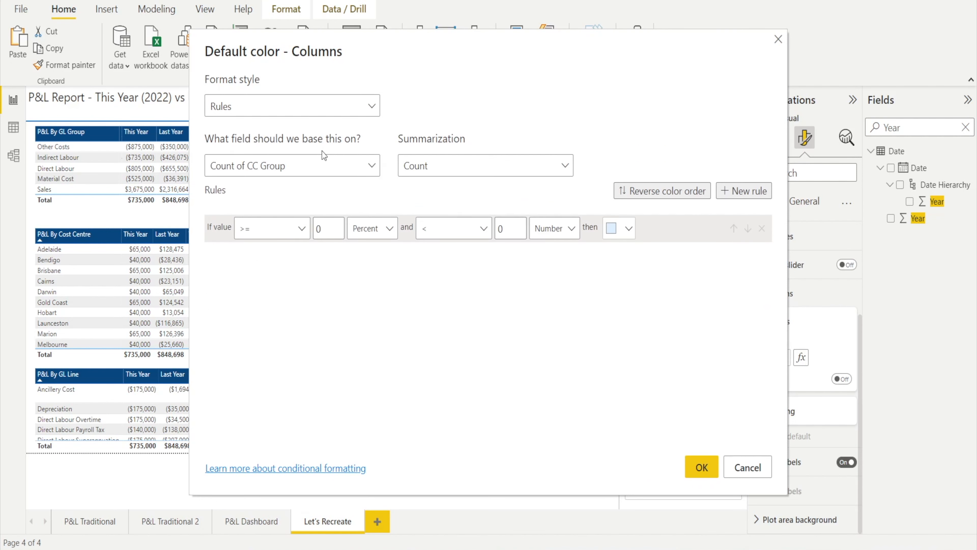
click(367, 162)
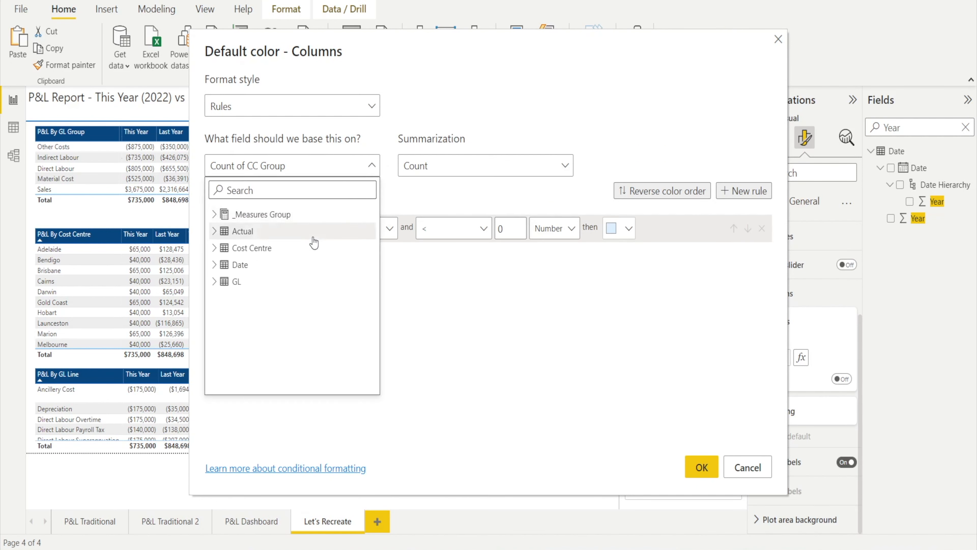
click(221, 285)
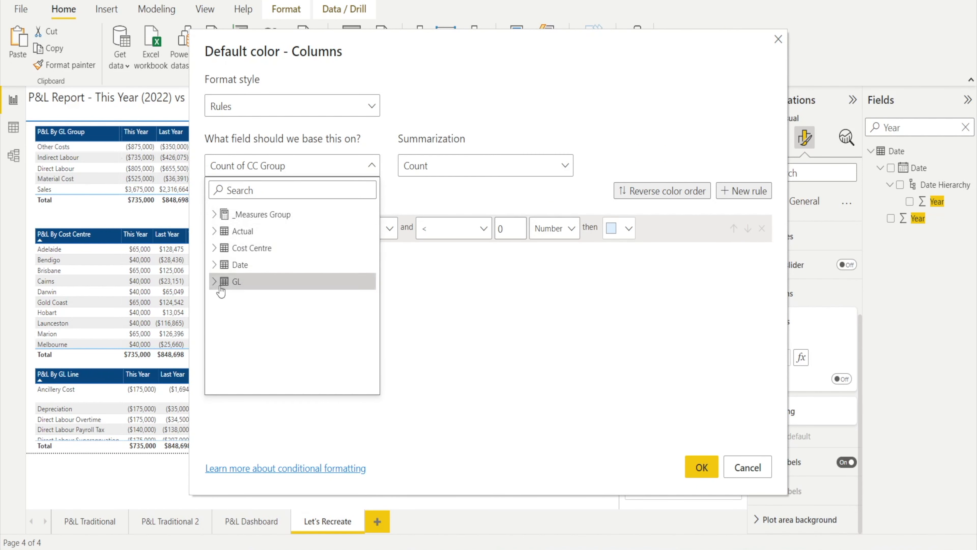
click(223, 231)
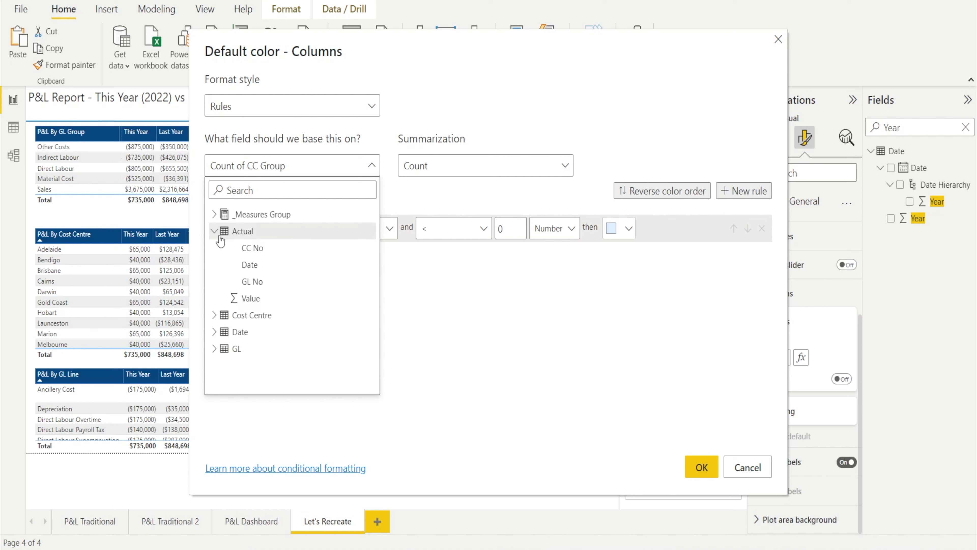
click(243, 297)
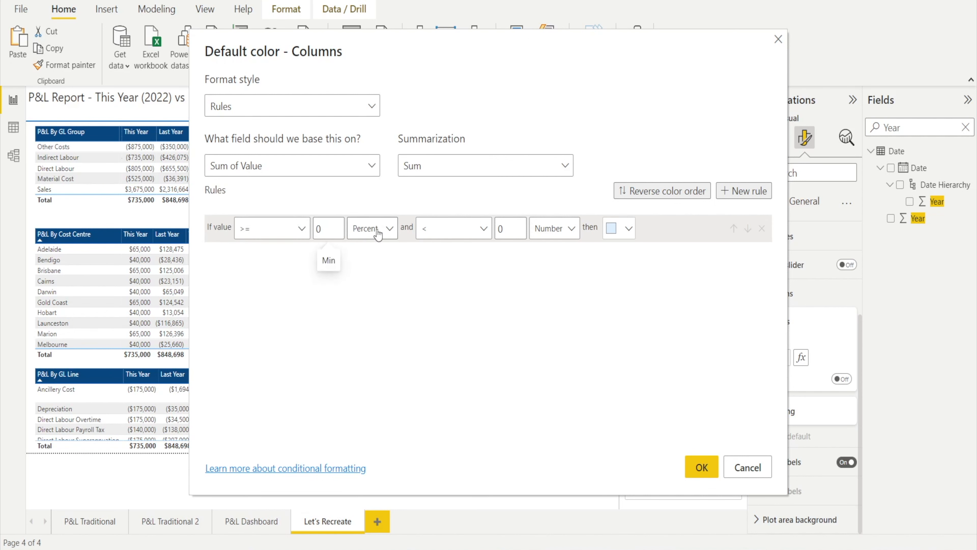
Define the column colour rule as red for values from -10000000 to below 0, both as numbers, and apply it
click(389, 228)
click(379, 253)
double_click(325, 228)
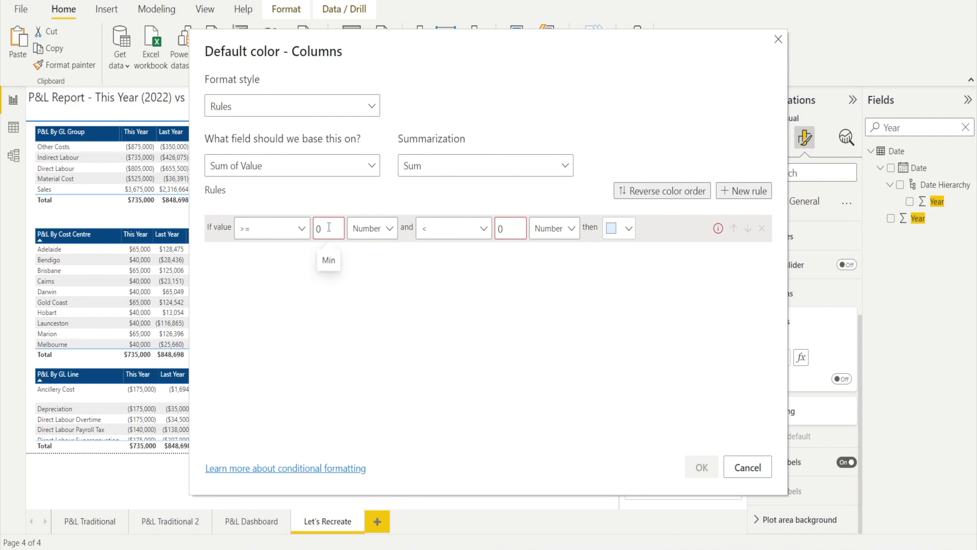
text(-100)
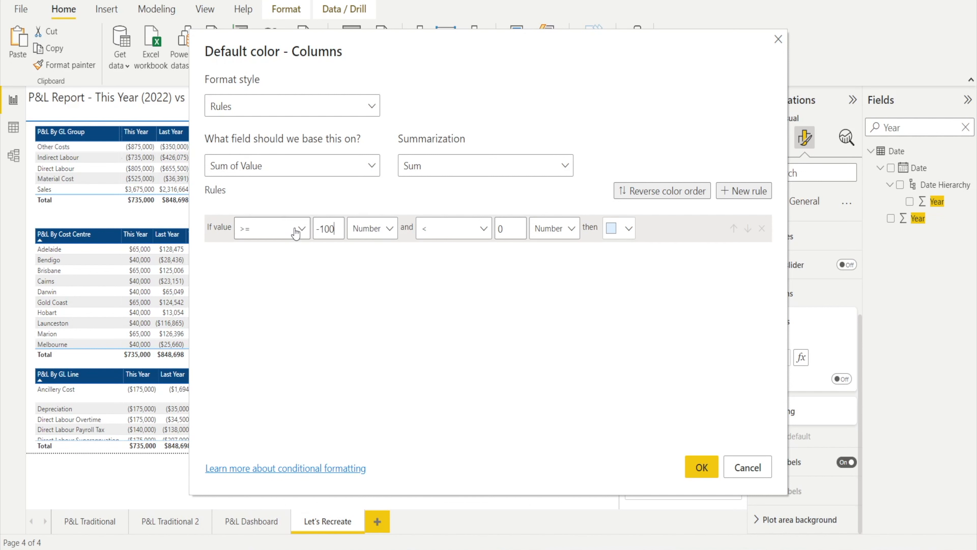
text(00000)
click(628, 229)
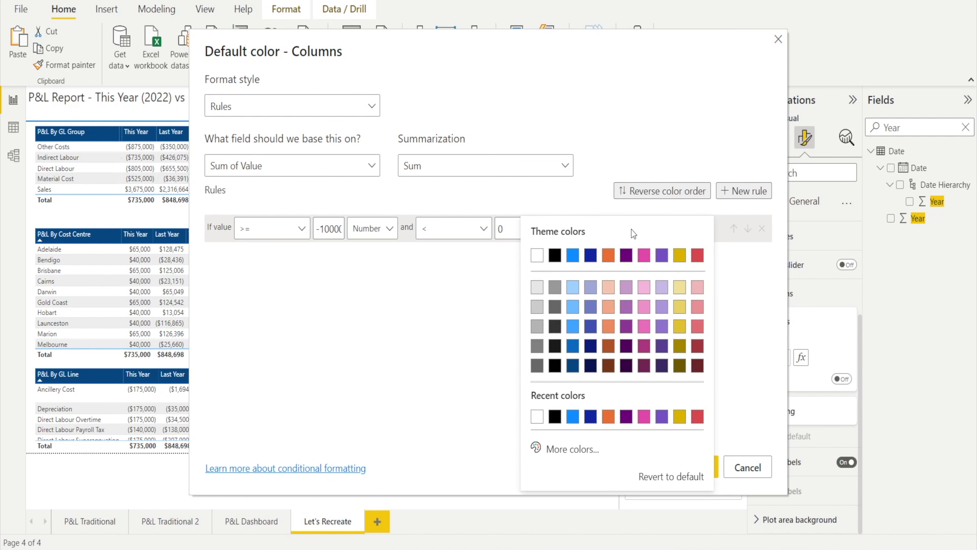
click(699, 256)
click(701, 468)
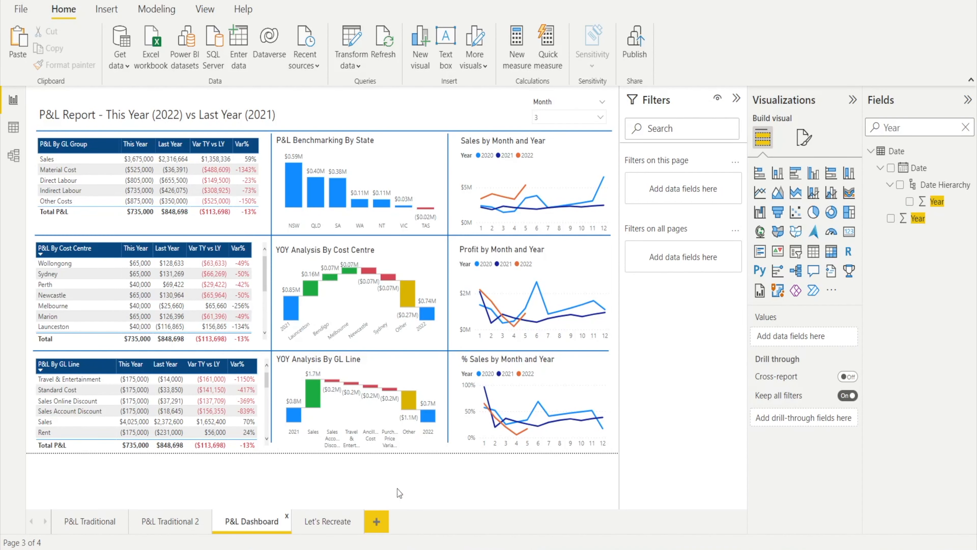
Copy the YOY Analysis By Cost Centre chart from the P&L Dashboard page to Let's Recreate, beside the P&L Benchmarking By State chart
click(412, 261)
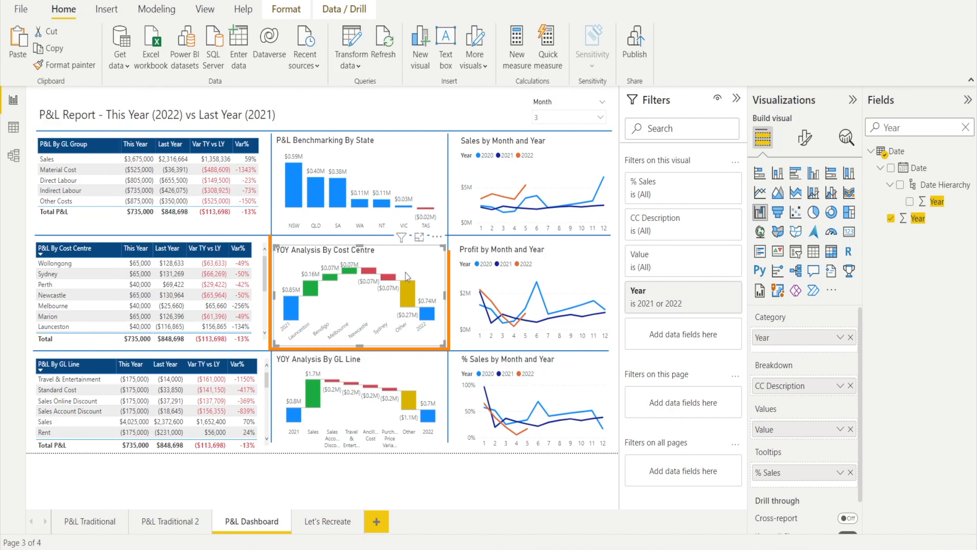
key(ctrl+c)
click(327, 521)
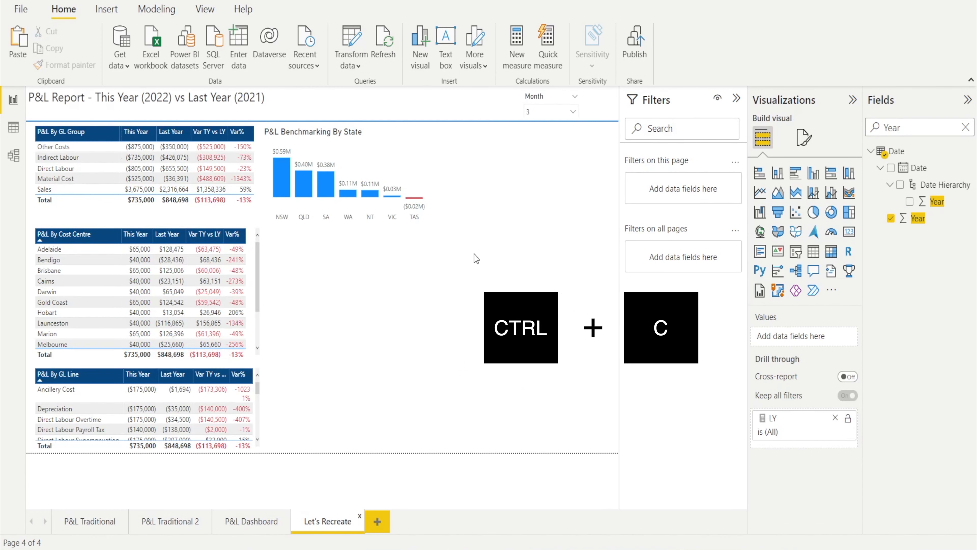
key(ctrl+v)
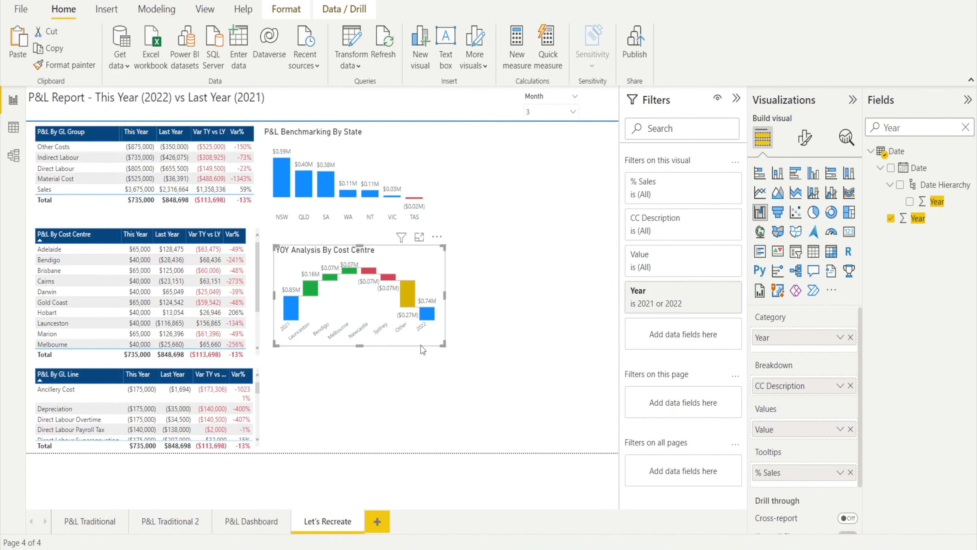
drag(423, 349, 587, 231)
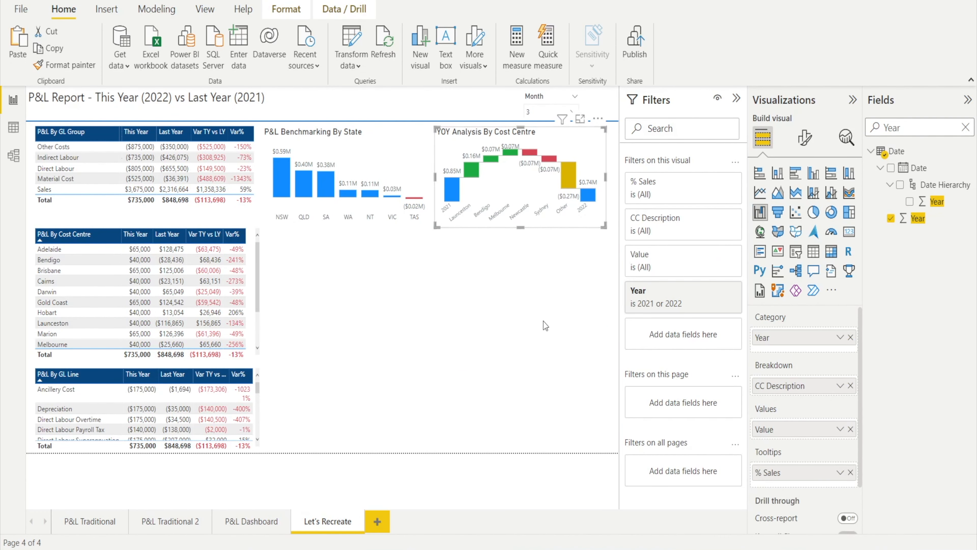
Insert a waterfall chart on the Let's Recreate page with the Date table's Year as category and CC Description as breakdown
click(544, 323)
click(760, 212)
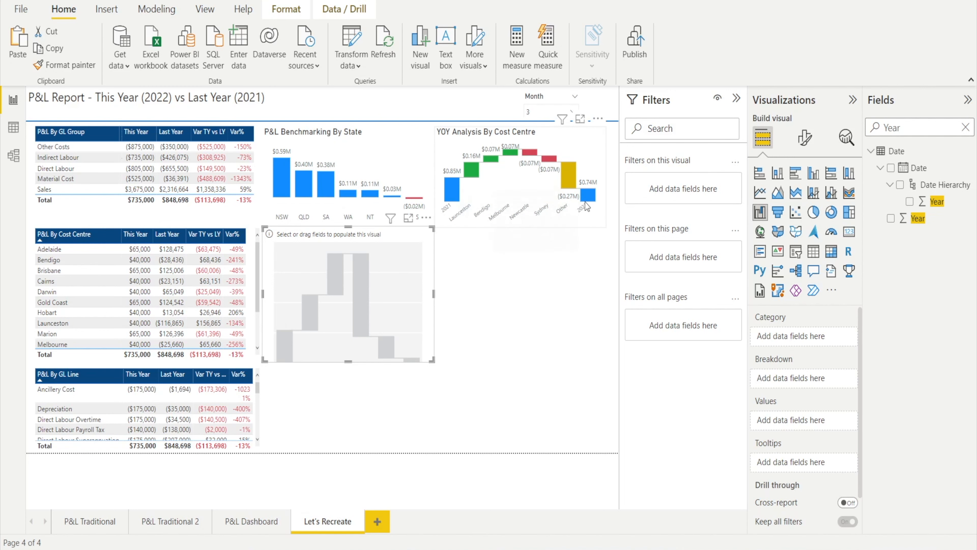
mouse_move(586, 205)
drag(917, 218, 804, 340)
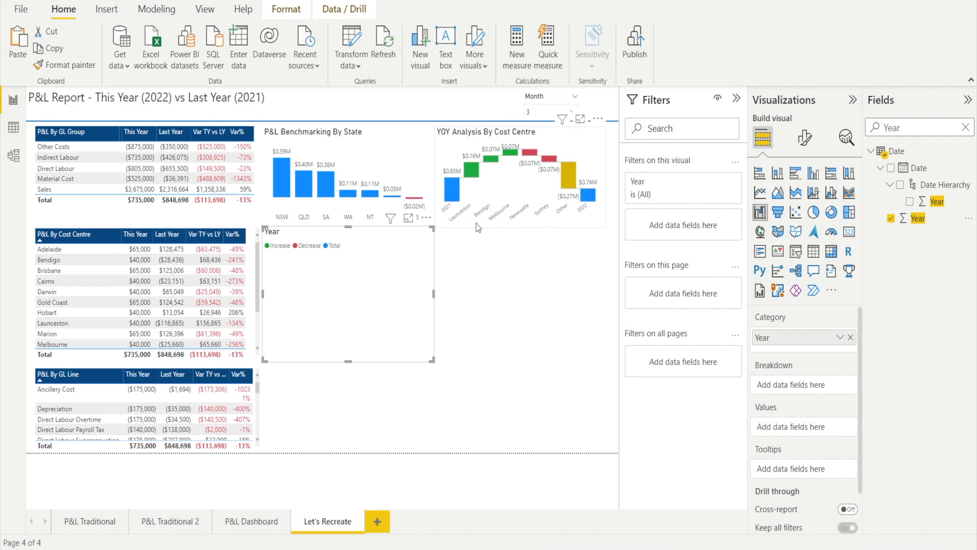
double_click(907, 127)
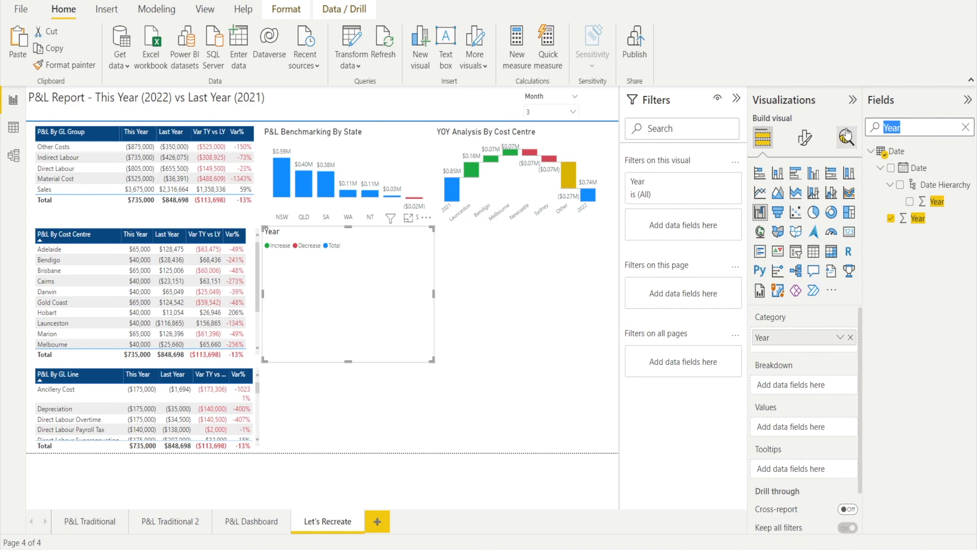
text(cc)
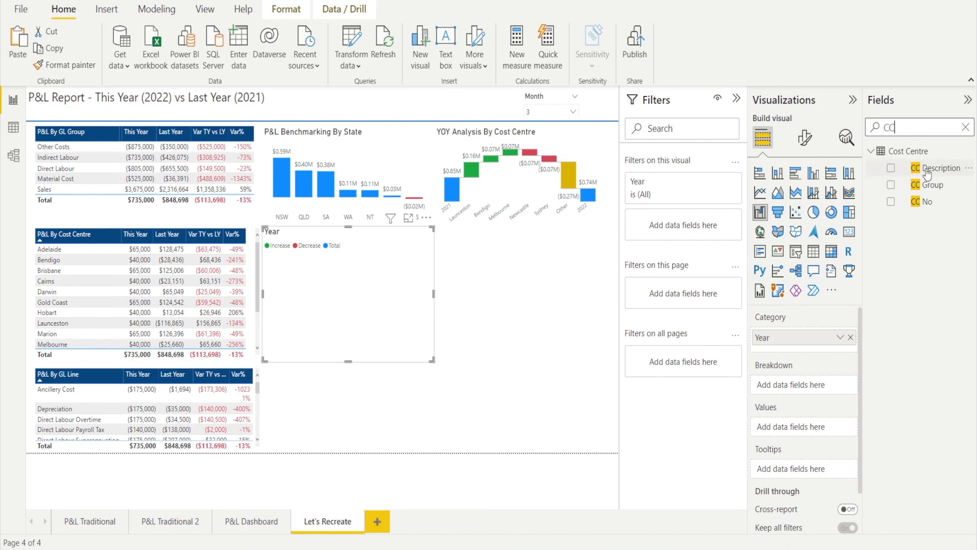
drag(927, 174, 822, 389)
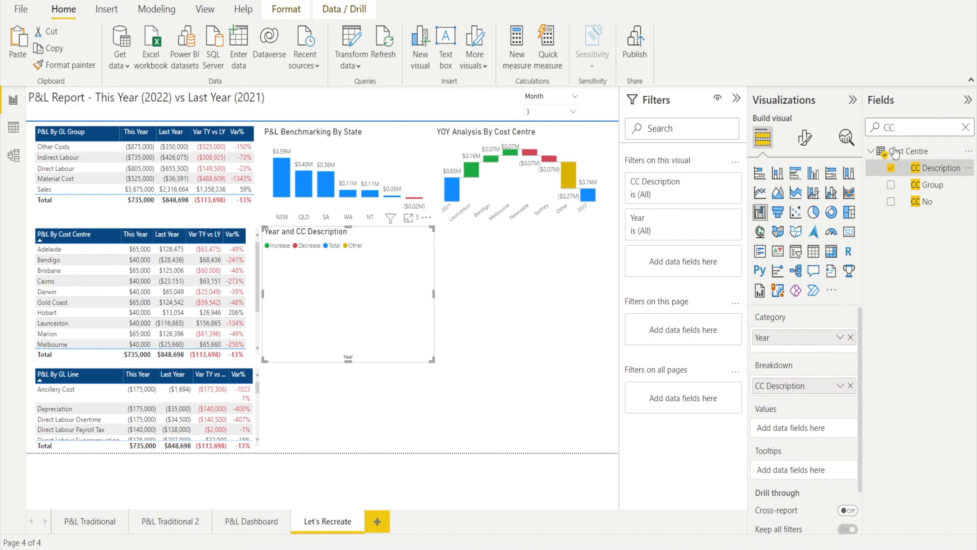
Add the Actual table's Value field as the waterfall chart's values and widen the chart
drag(905, 127, 832, 162)
text(Value)
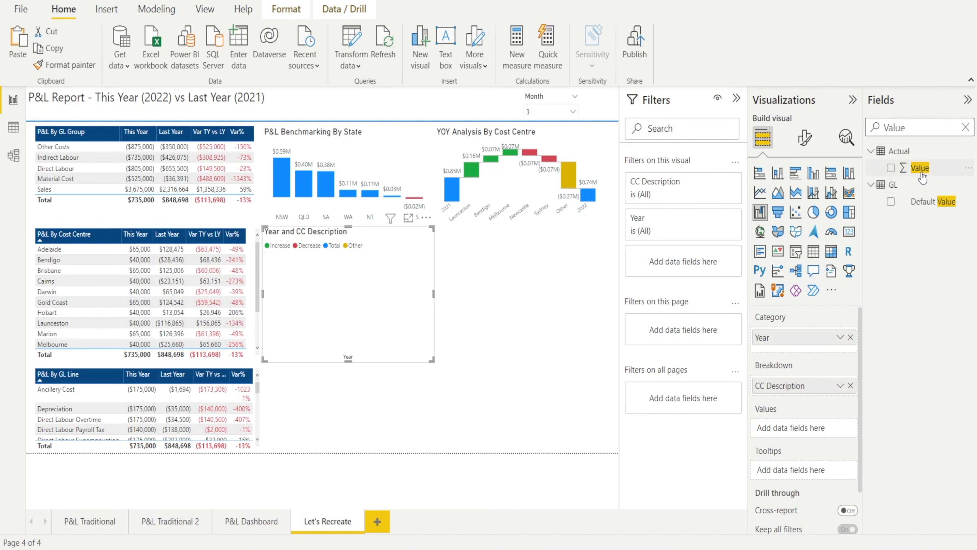
drag(923, 178, 814, 436)
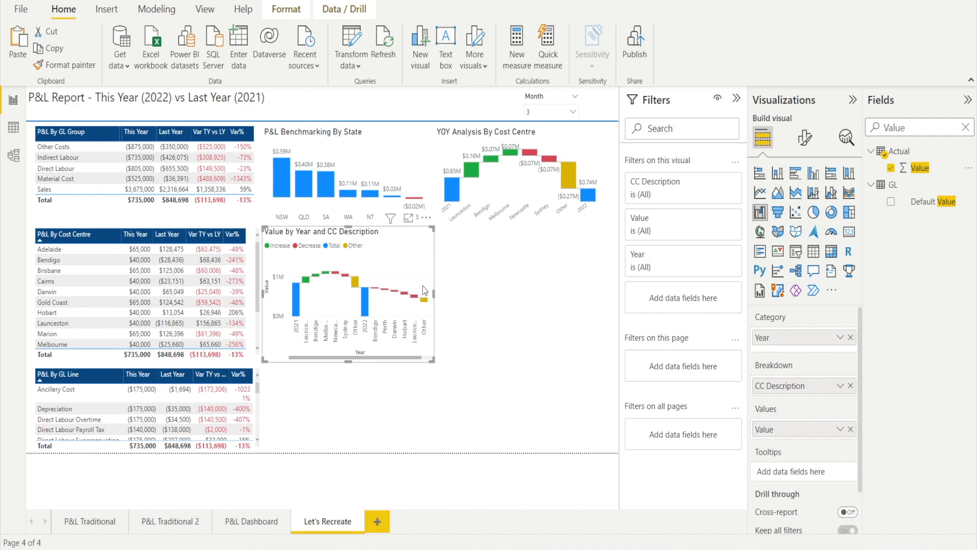
drag(475, 300, 496, 296)
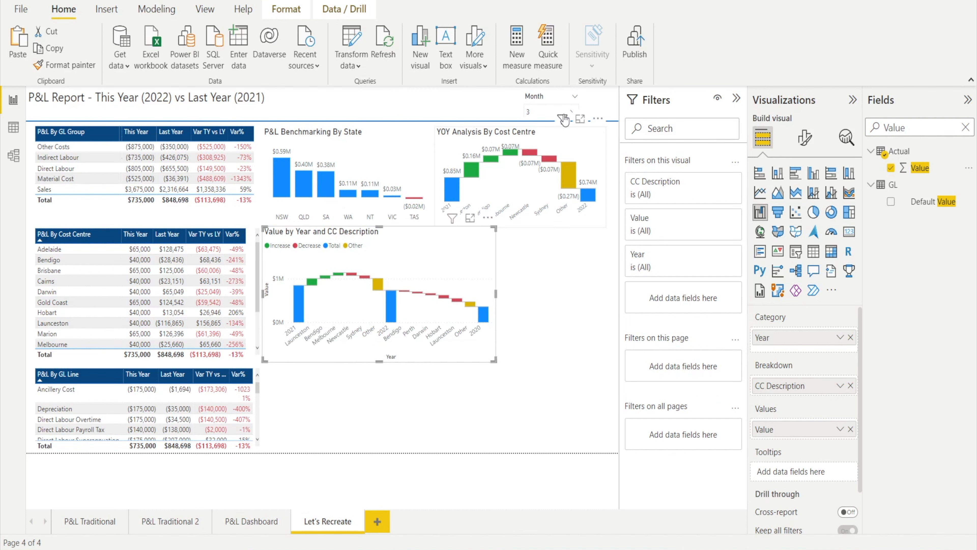
Switch the waterfall chart's Year filter to basic filtering and select 2021 and 2022
mouse_move(564, 126)
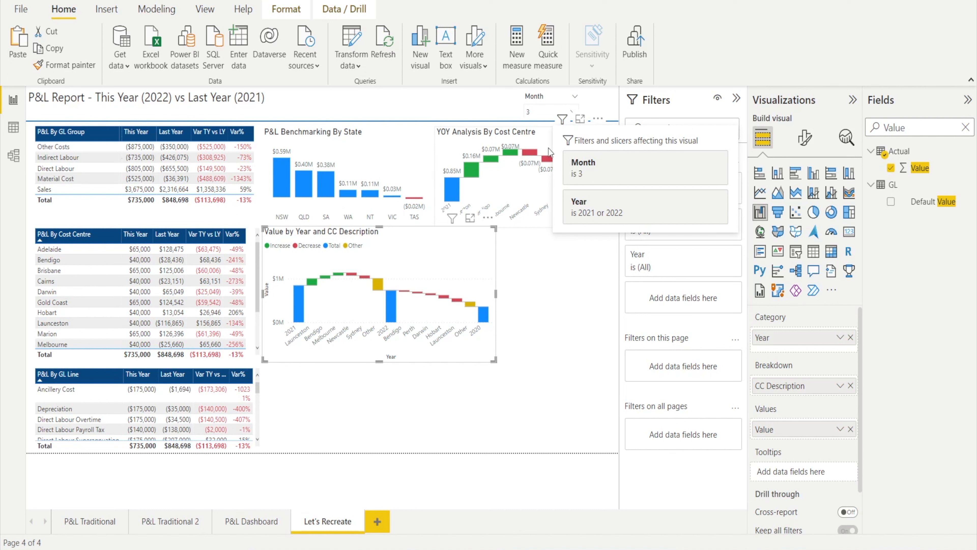
mouse_move(453, 219)
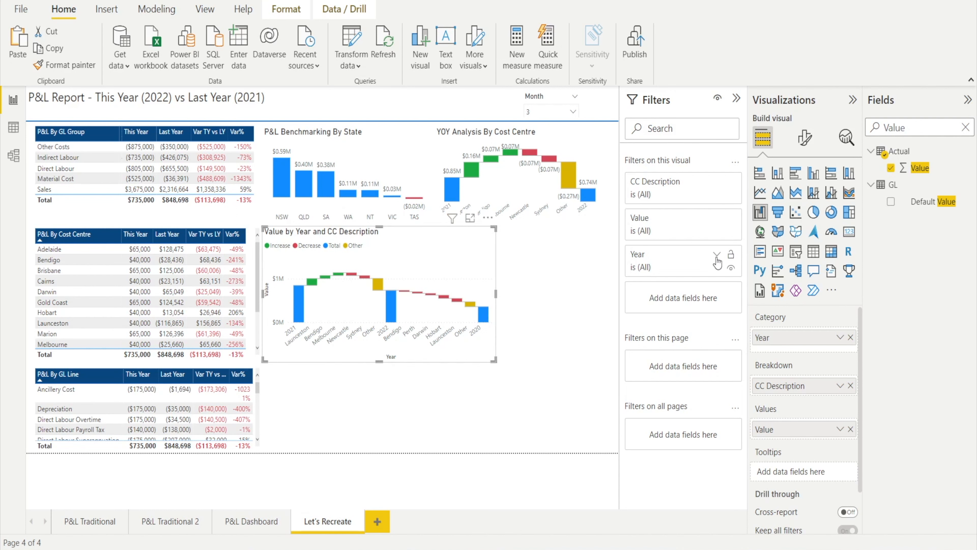
click(717, 256)
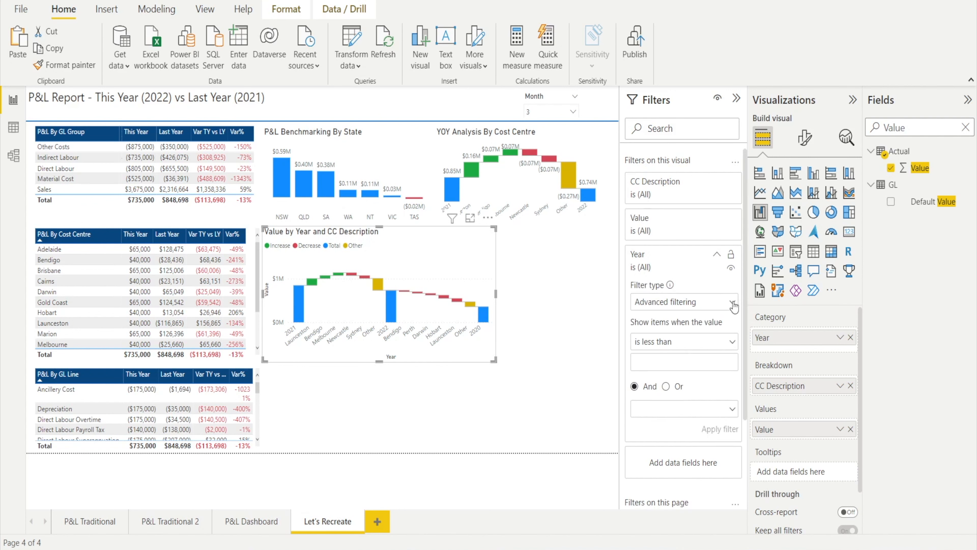
click(733, 303)
click(700, 339)
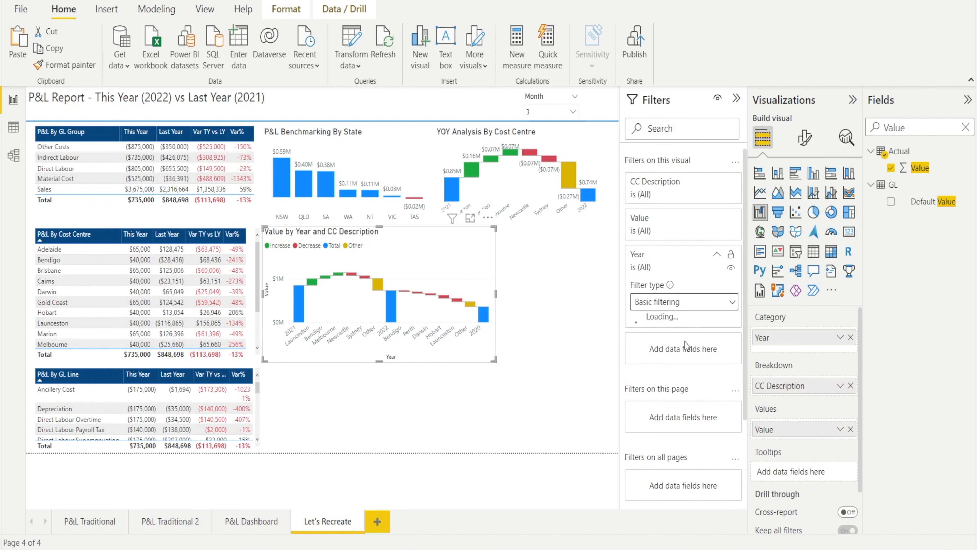
click(640, 351)
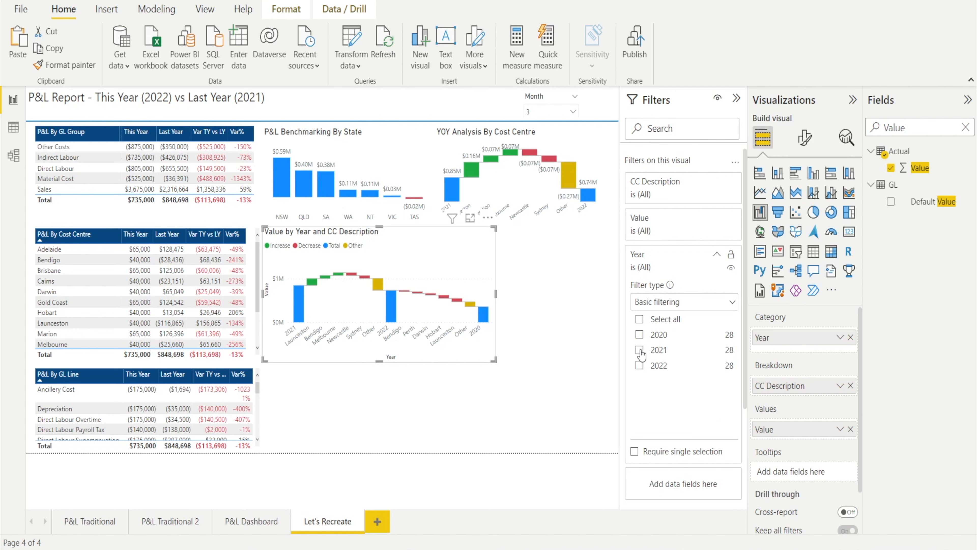
click(640, 366)
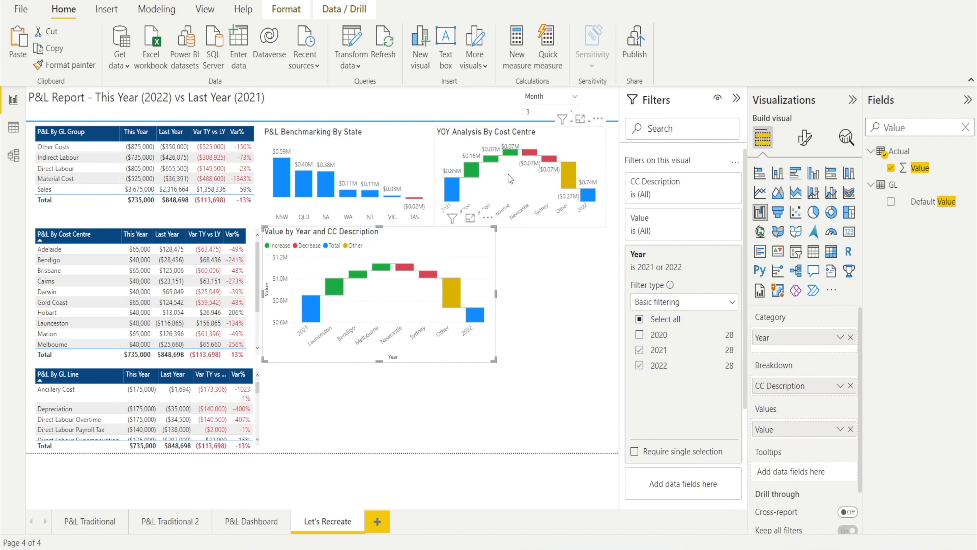
Turn off the Y-axis and the Y-axis title on the Value by Year and CC Description waterfall chart
click(533, 318)
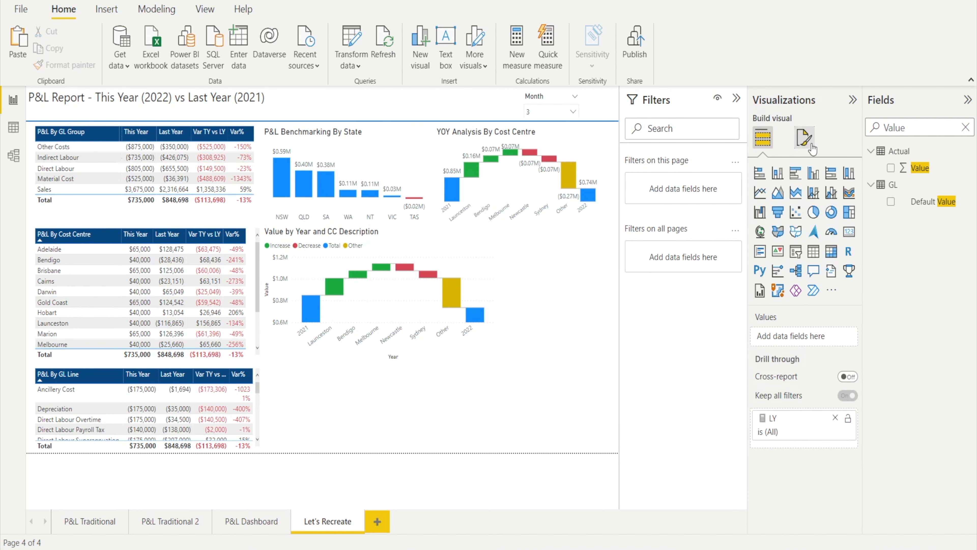
click(466, 246)
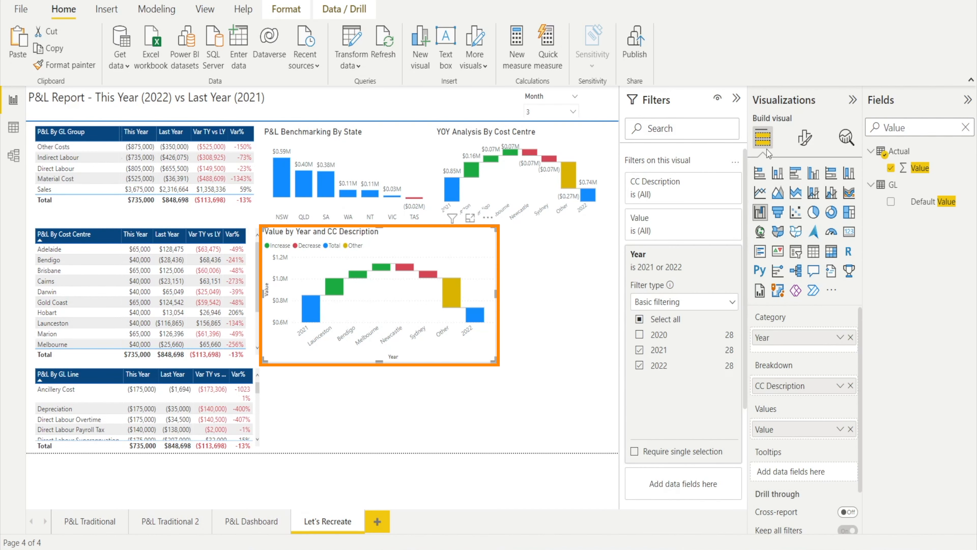
click(805, 137)
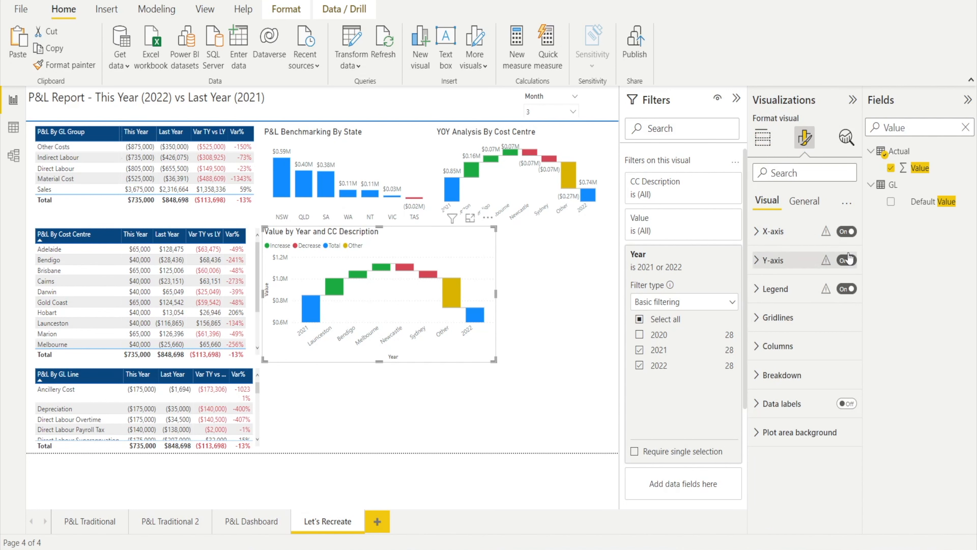
click(843, 260)
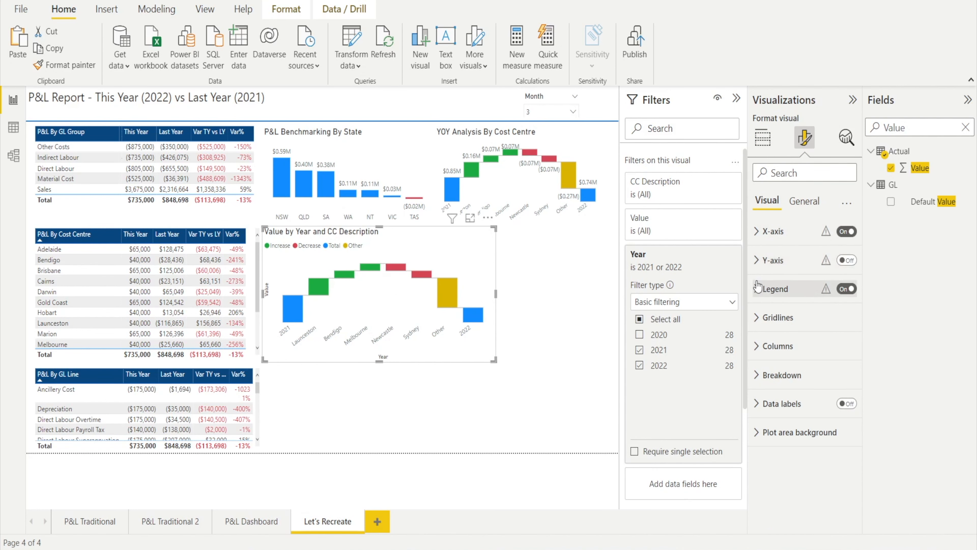
click(757, 262)
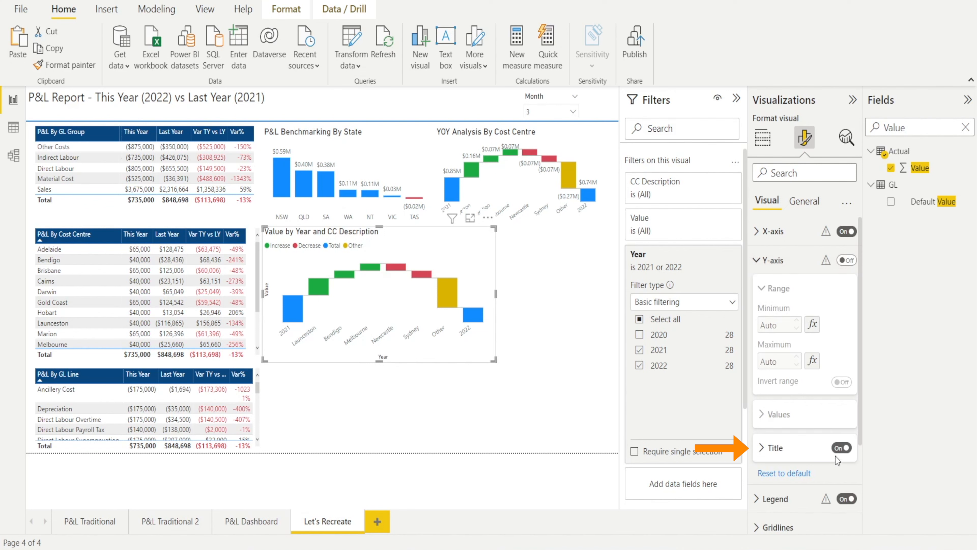
click(841, 448)
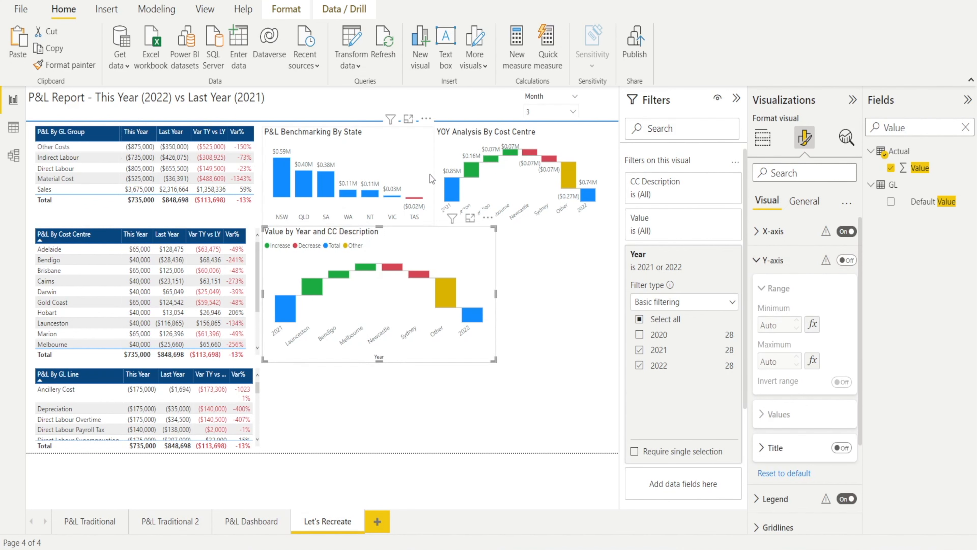
Turn off the X-axis title and the legend on the Value by Year and CC Description waterfall chart
click(418, 399)
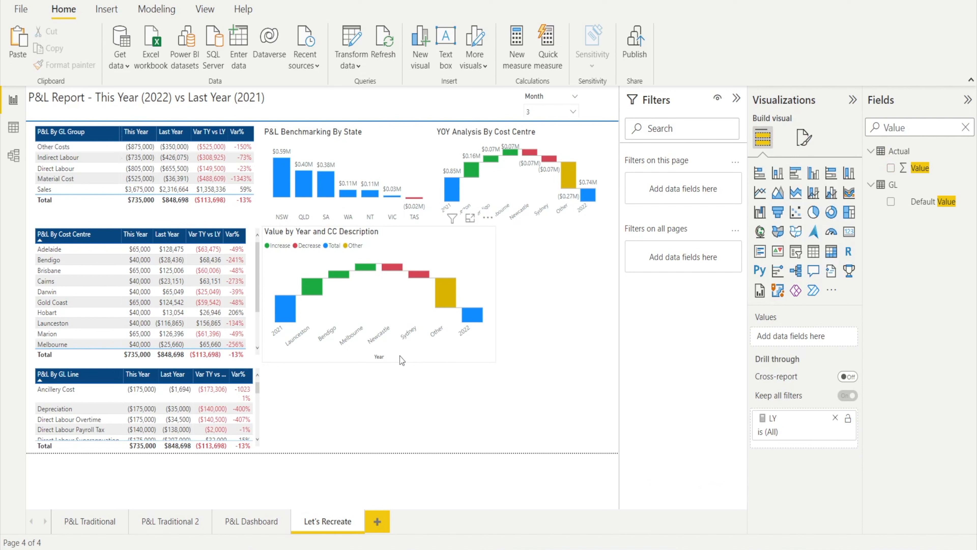
click(804, 140)
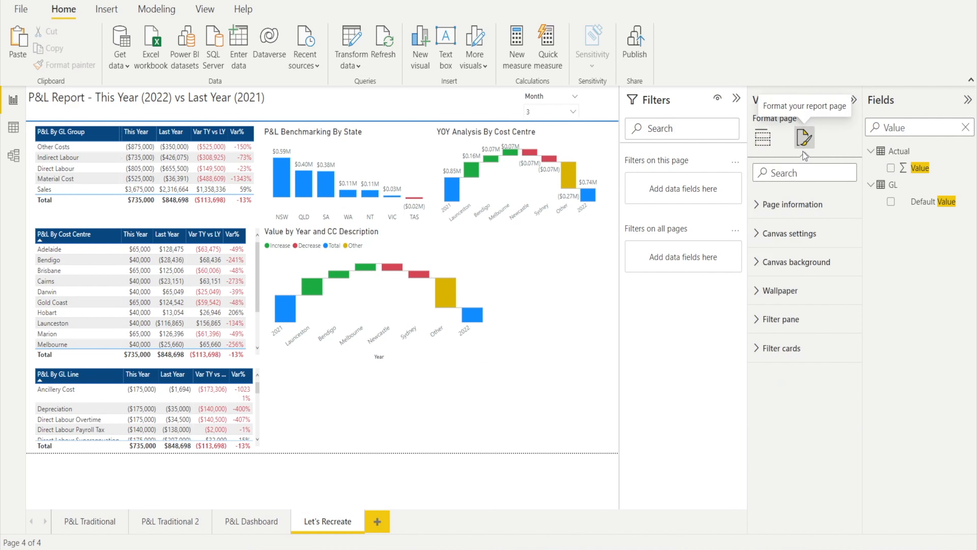
click(764, 144)
click(464, 265)
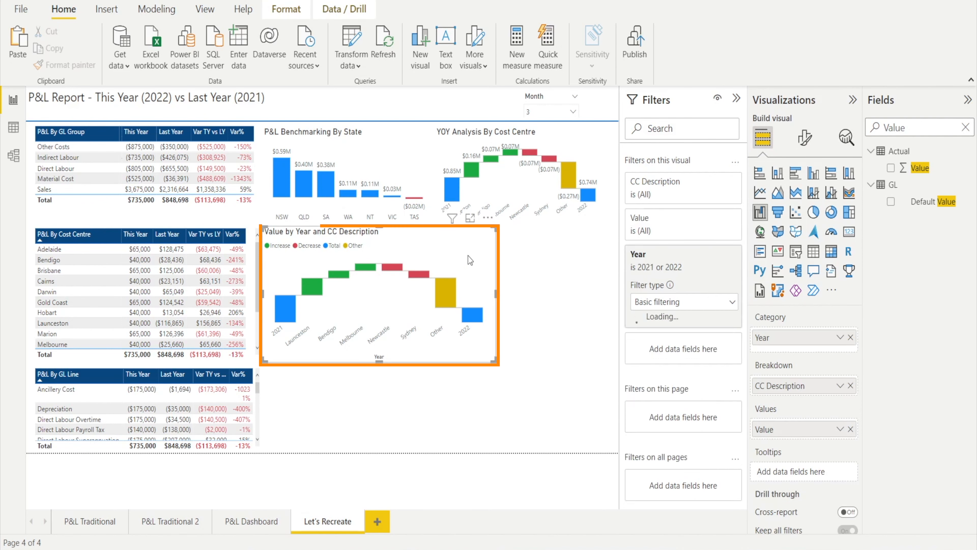
click(804, 138)
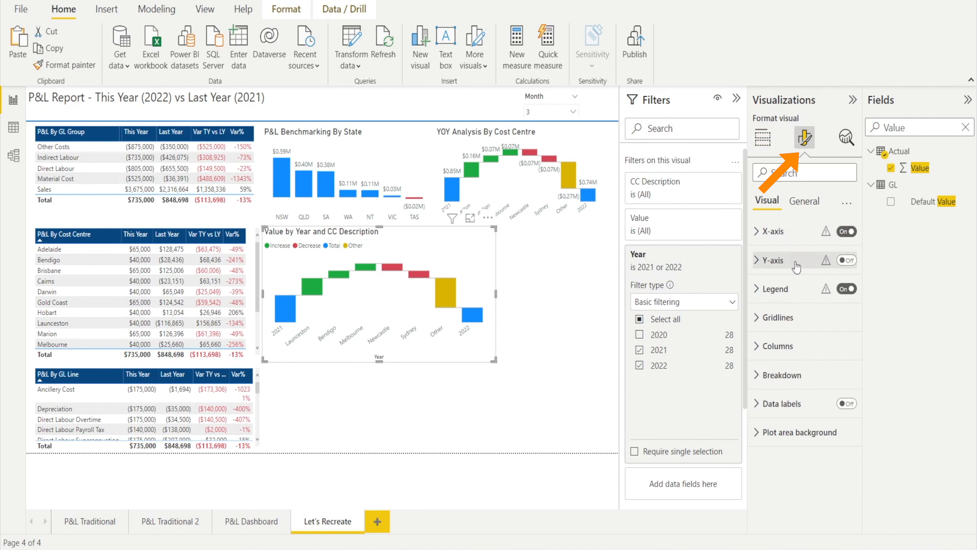
click(758, 232)
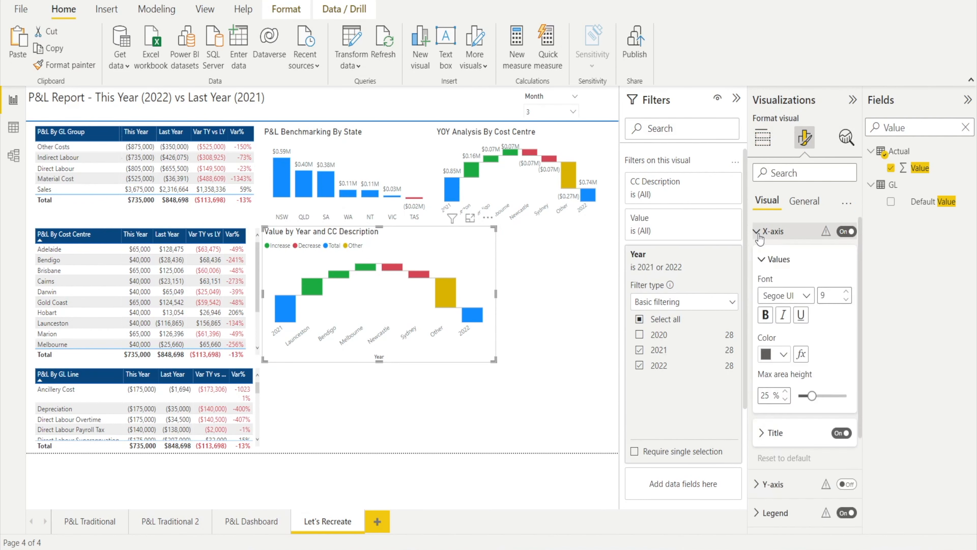
click(835, 434)
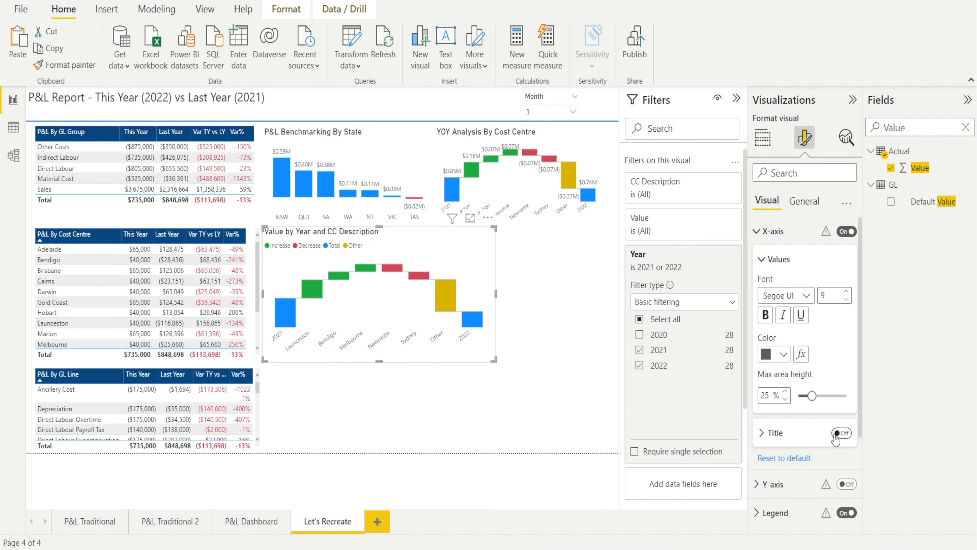
scroll(836, 439, down, 1)
click(844, 466)
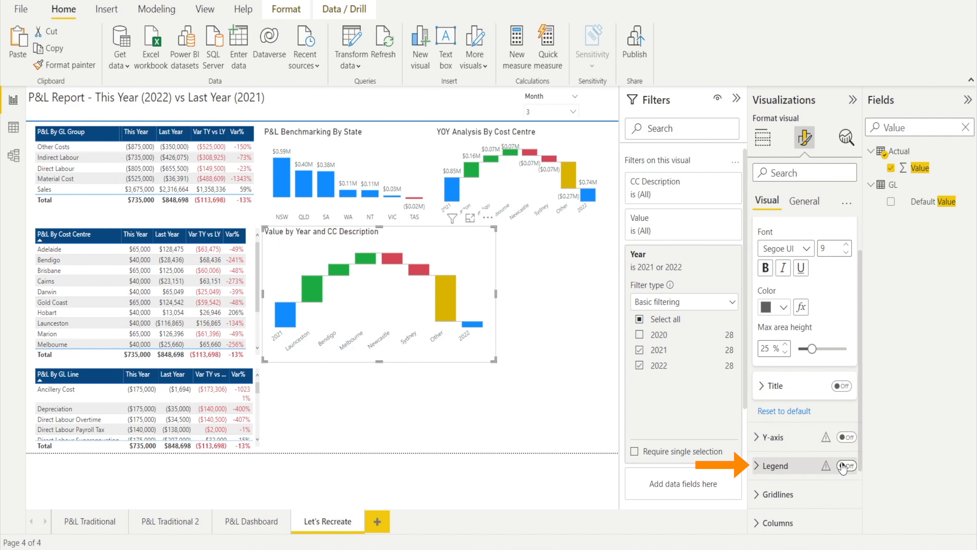
Turn on data labels for the waterfall chart and shrink it to about the width of the P&L Benchmarking By State chart
scroll(843, 466, down, 2)
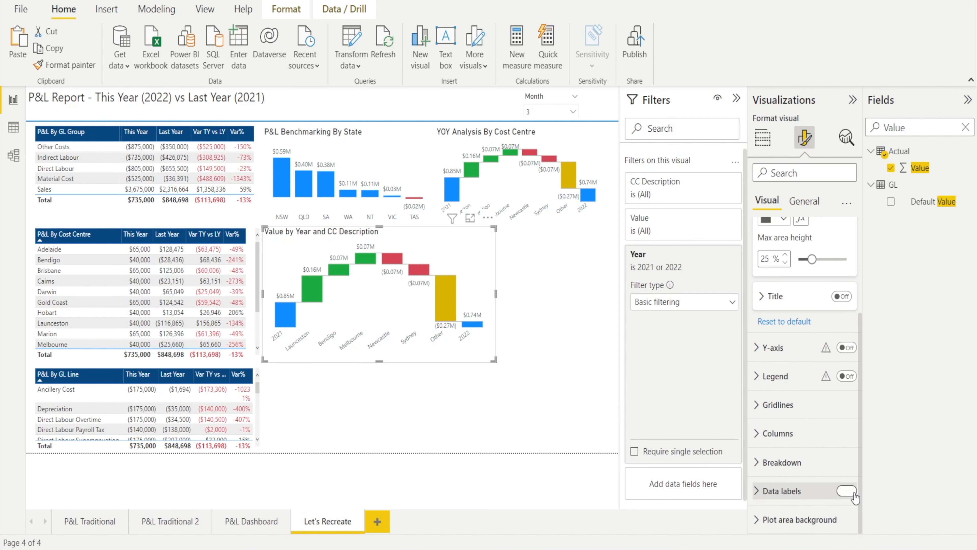
click(851, 492)
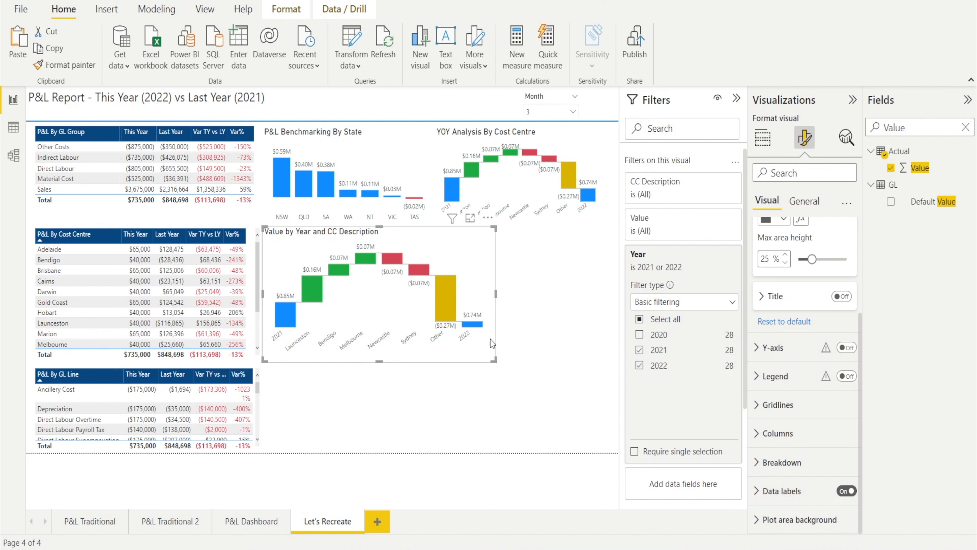
drag(496, 360, 433, 347)
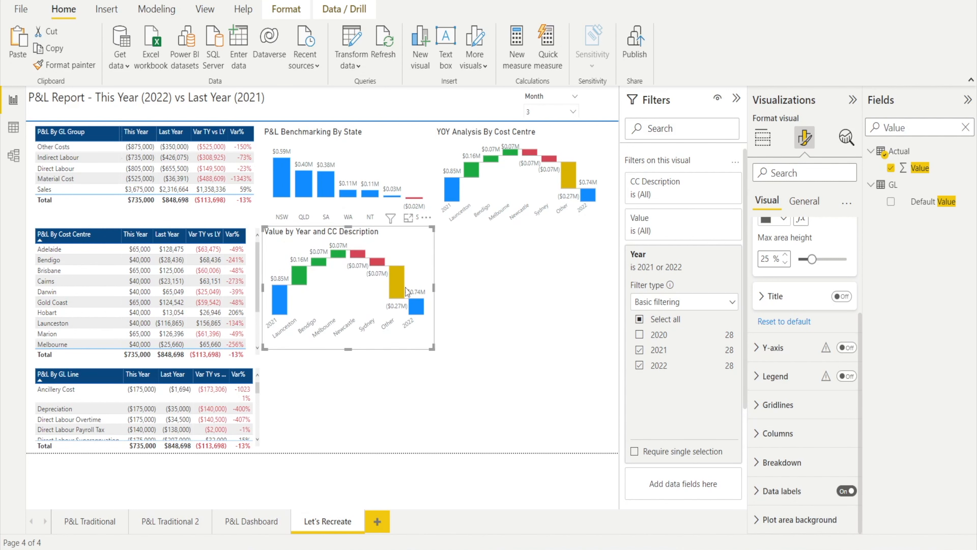
Copy the YOY Analysis By GL Line chart from P&L Dashboard to Let's Recreate, placing it below the YOY Analysis By Cost Centre chart
click(255, 522)
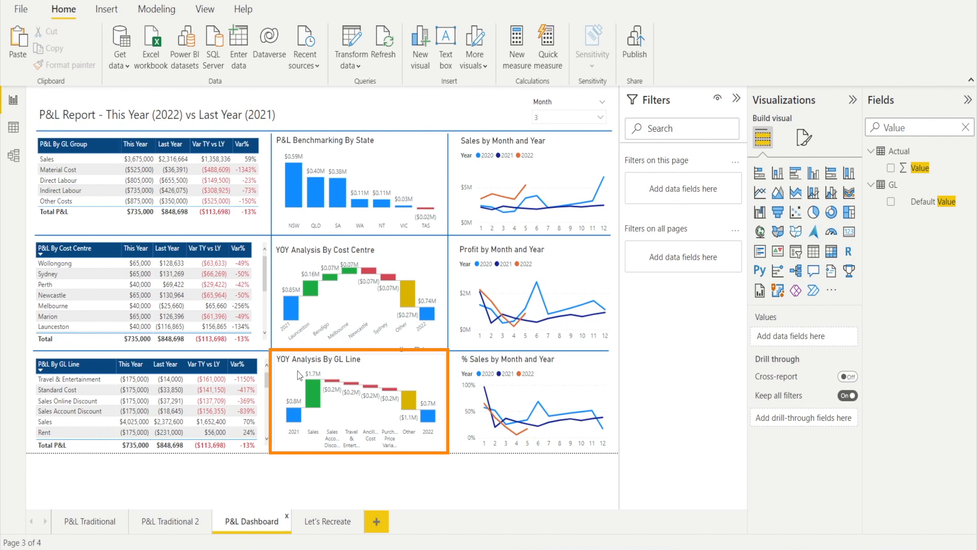
click(329, 527)
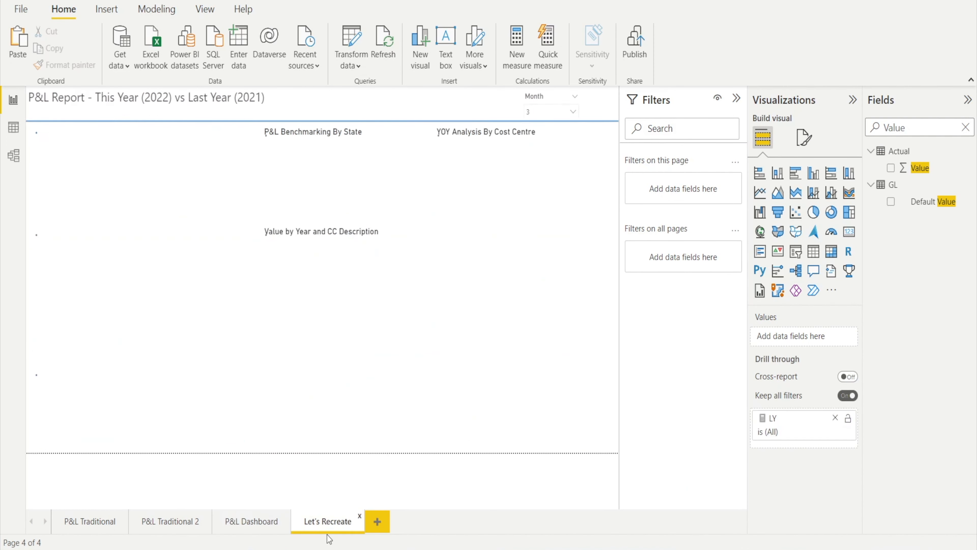
click(240, 520)
click(397, 371)
key(ctrl+c)
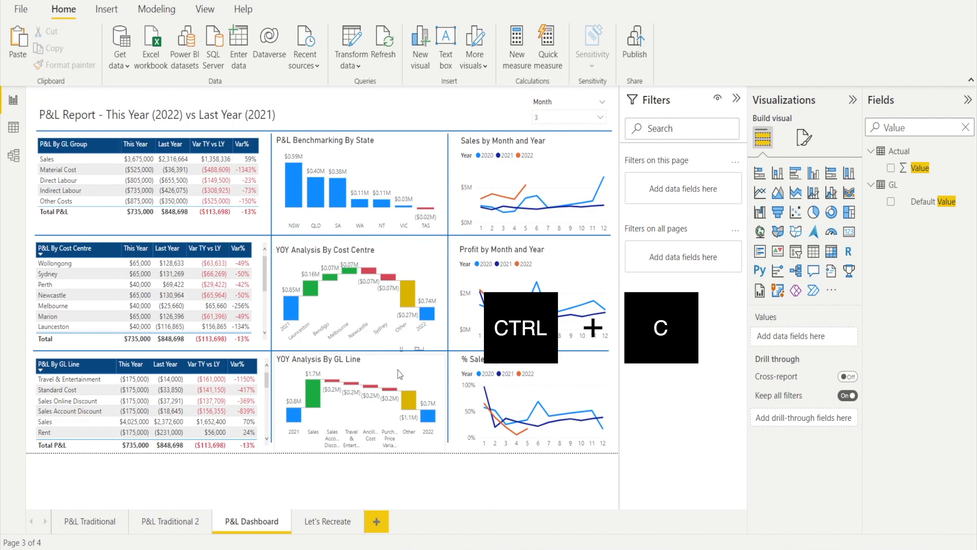
click(332, 526)
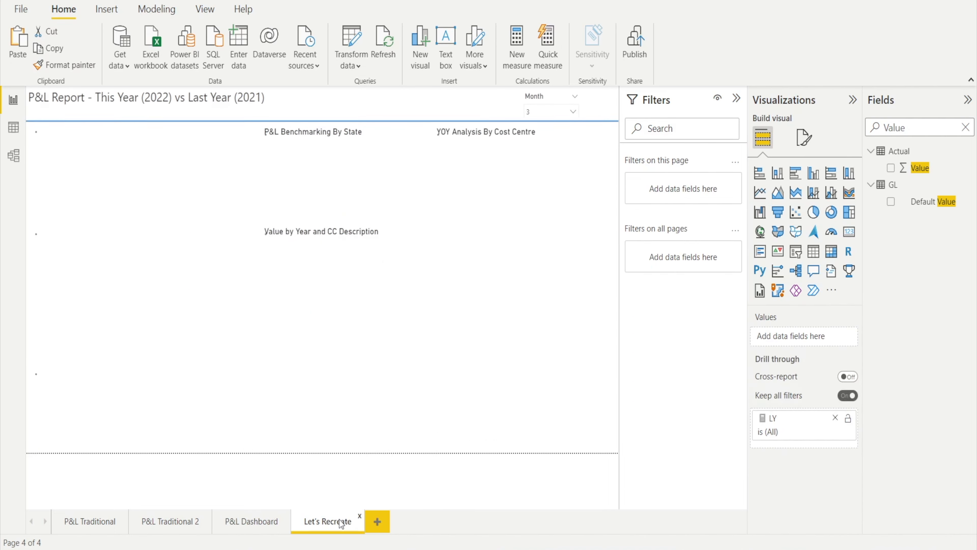
key(ctrl+v)
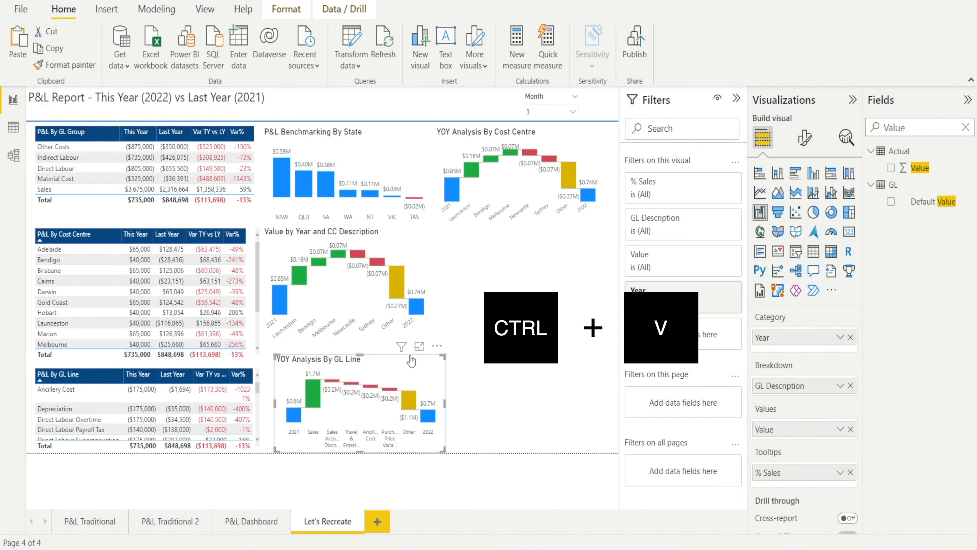
drag(415, 370, 521, 259)
drag(580, 250, 589, 246)
Duplicate the Value by Year and CC Description waterfall chart, place the copy below the original and reduce its height to fit the page
click(408, 243)
key(ctrl+c)
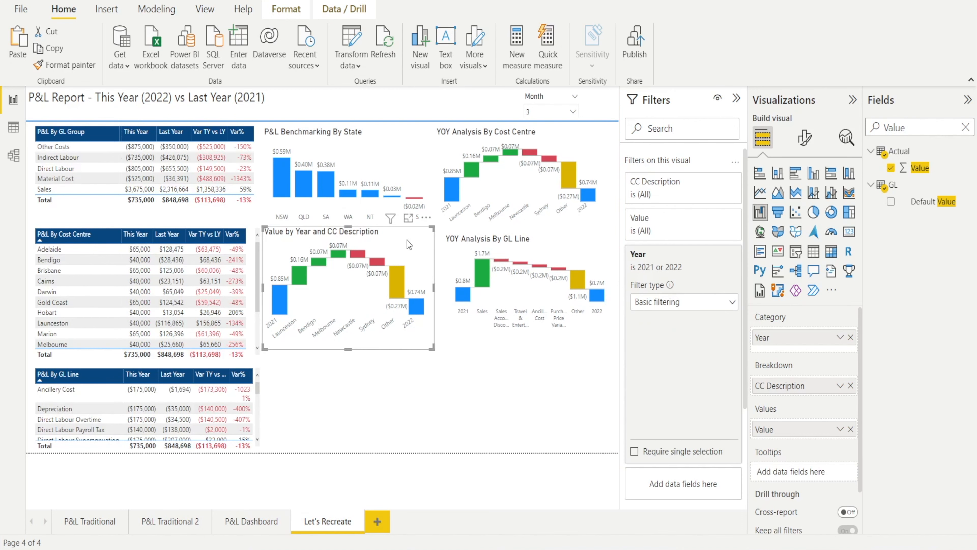
key(ctrl+v)
drag(409, 246, 400, 342)
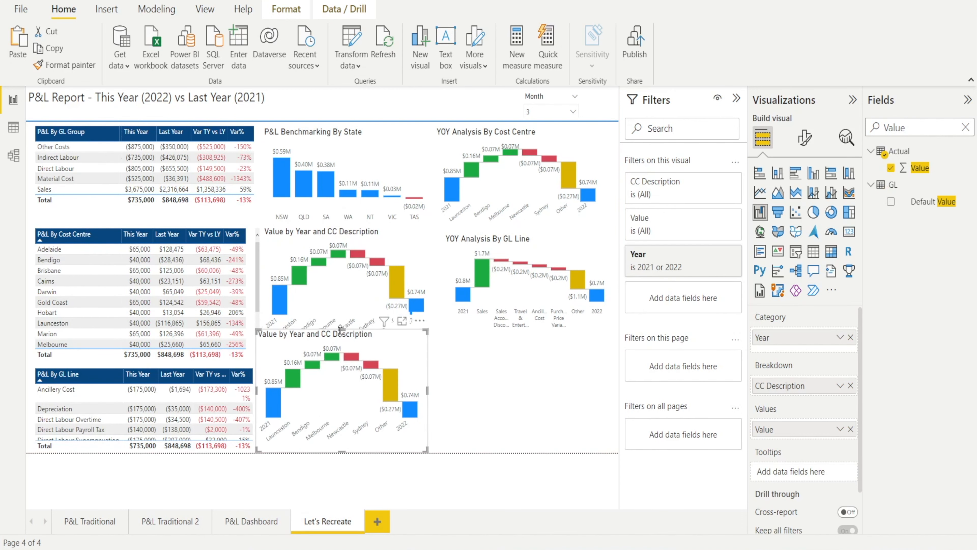
drag(342, 329, 341, 363)
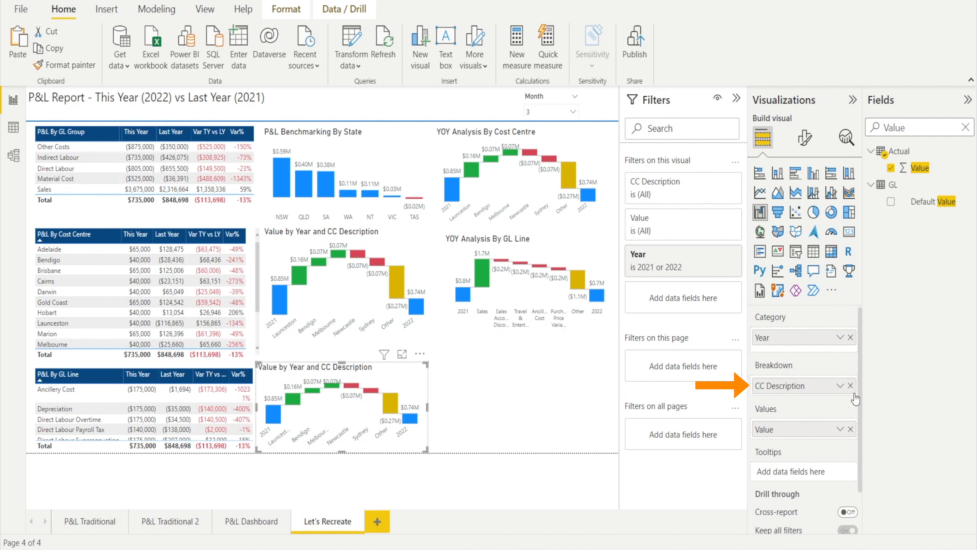
Replace CC Description with the GL table's GL Description as the duplicated waterfall chart's breakdown
click(850, 386)
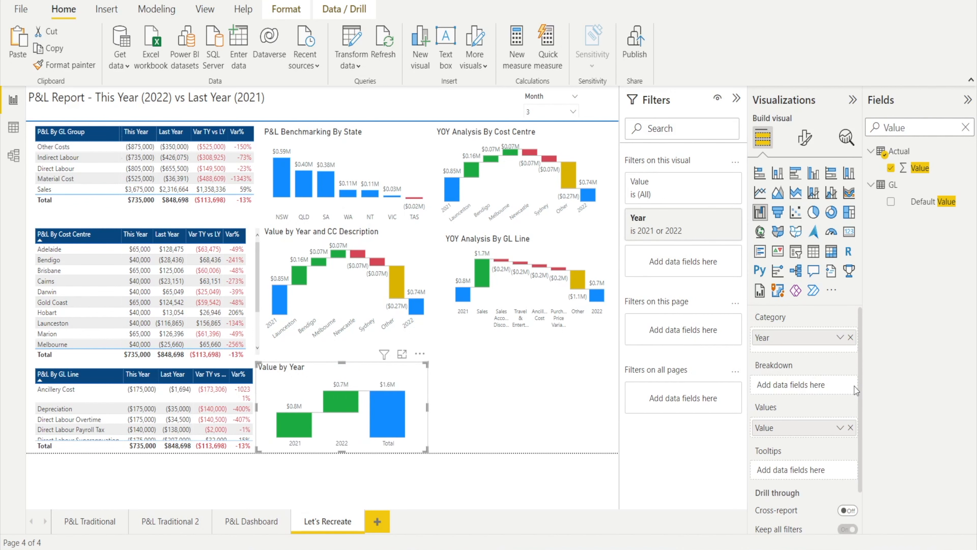
double_click(894, 128)
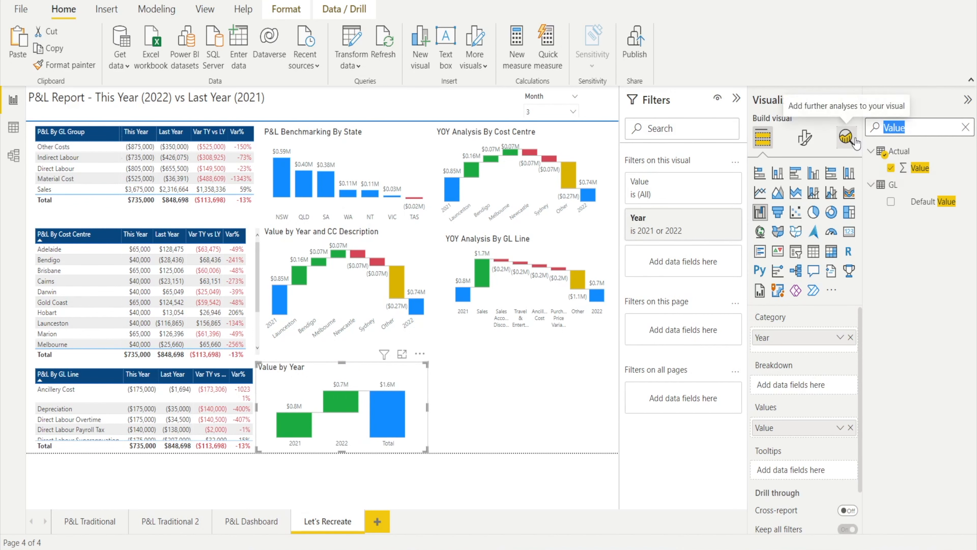
text(GL)
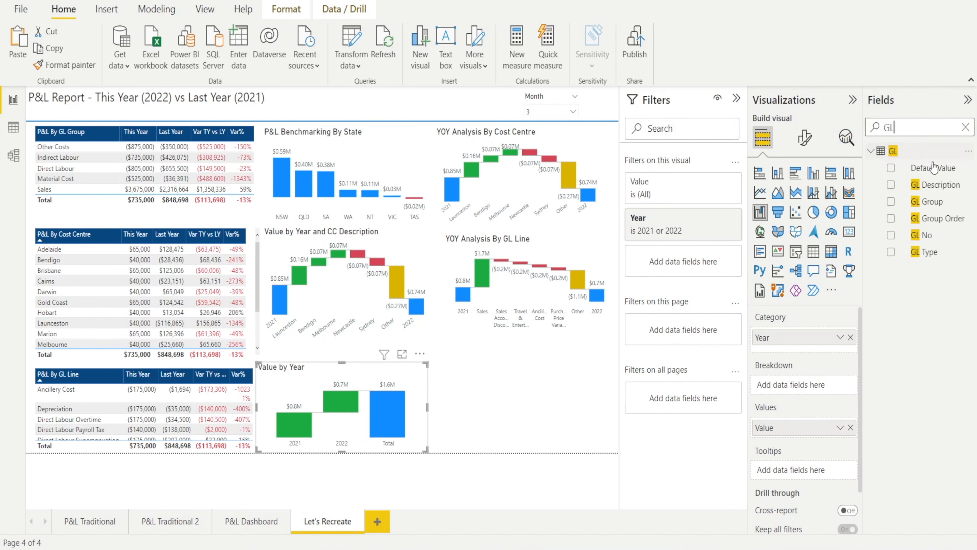
drag(933, 185, 816, 385)
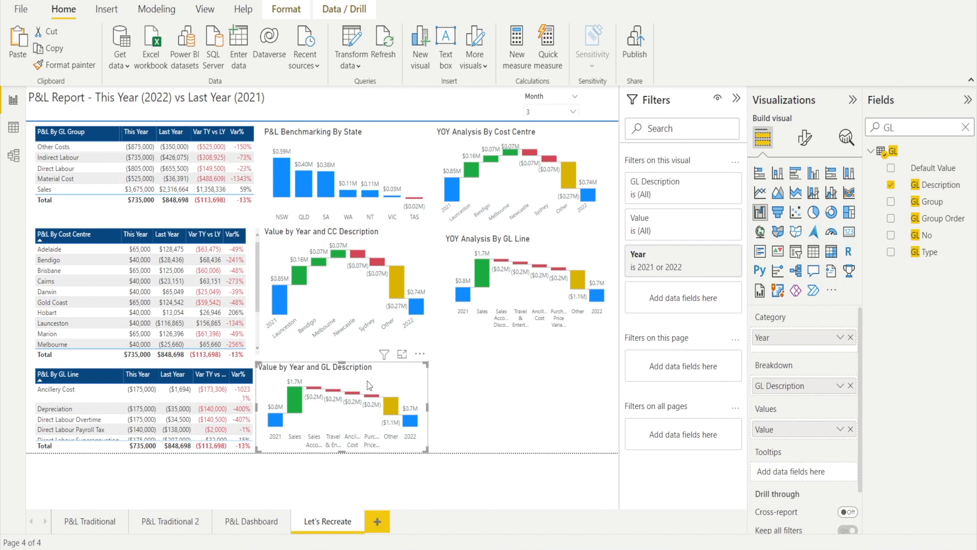
Change the title of the GL Description waterfall chart to "YOY Analysis By GL LIne"
mouse_move(384, 354)
click(806, 147)
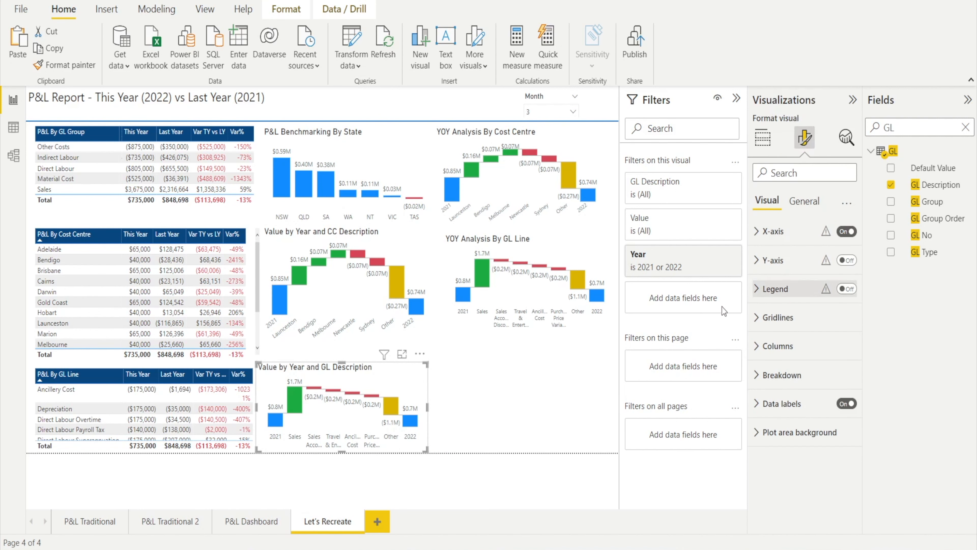
click(805, 201)
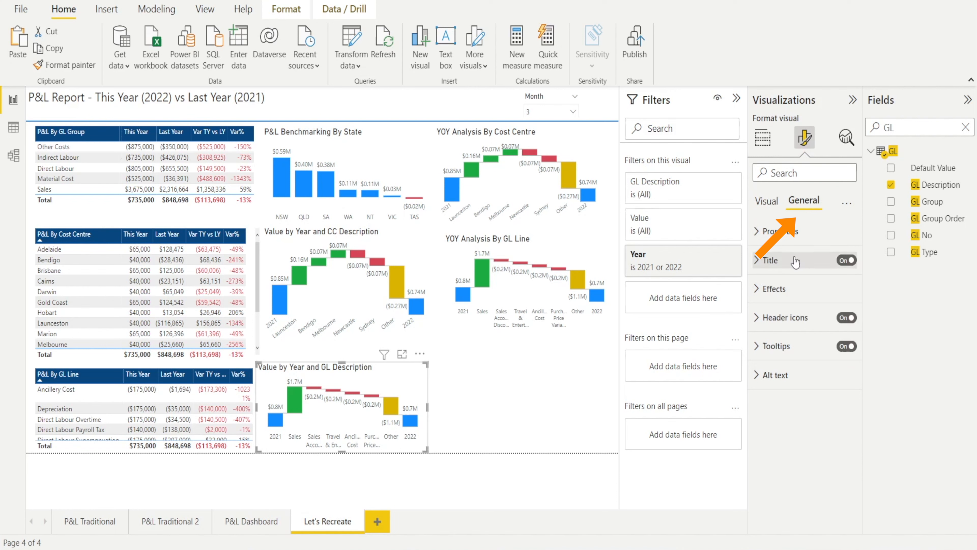
click(761, 266)
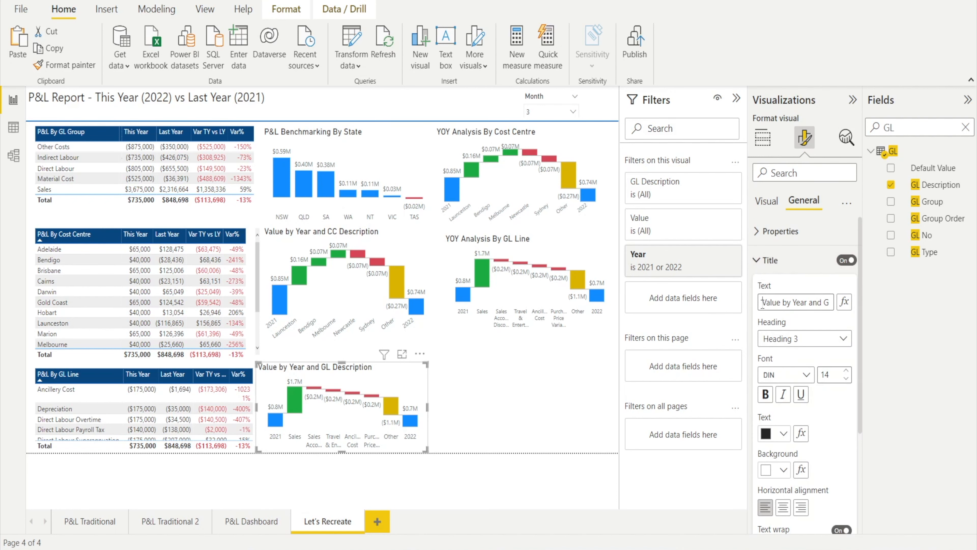
drag(764, 302, 873, 299)
key(BackSpace)
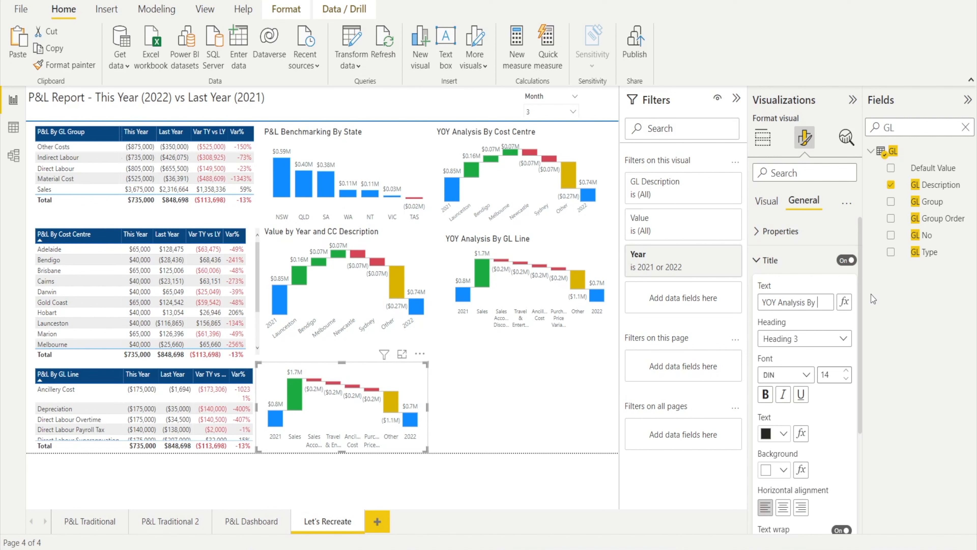
text(YOY Analysis By GL LIne)
Change the title of the Value by Year and CC Description waterfall chart to "YOY Analysis By Cost Centre"
click(402, 246)
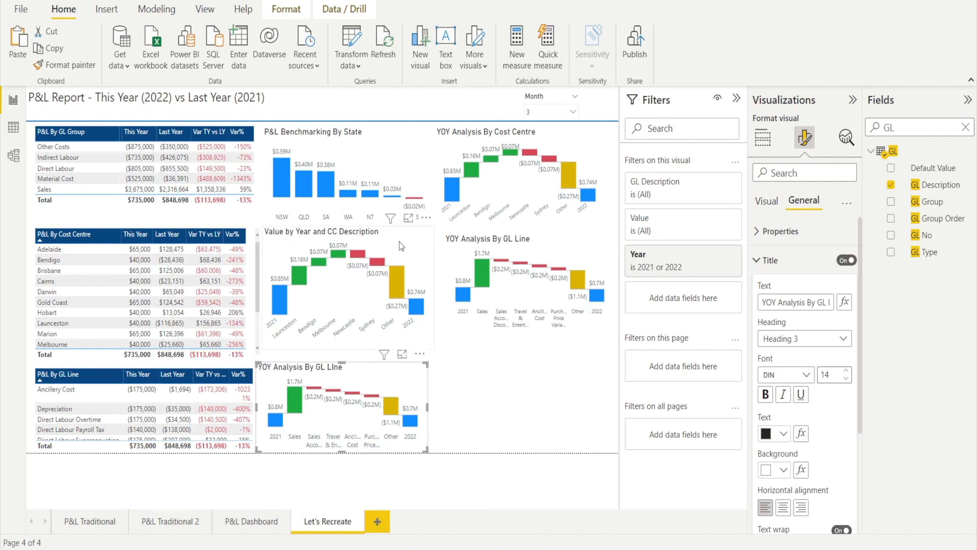
drag(760, 307, 874, 303)
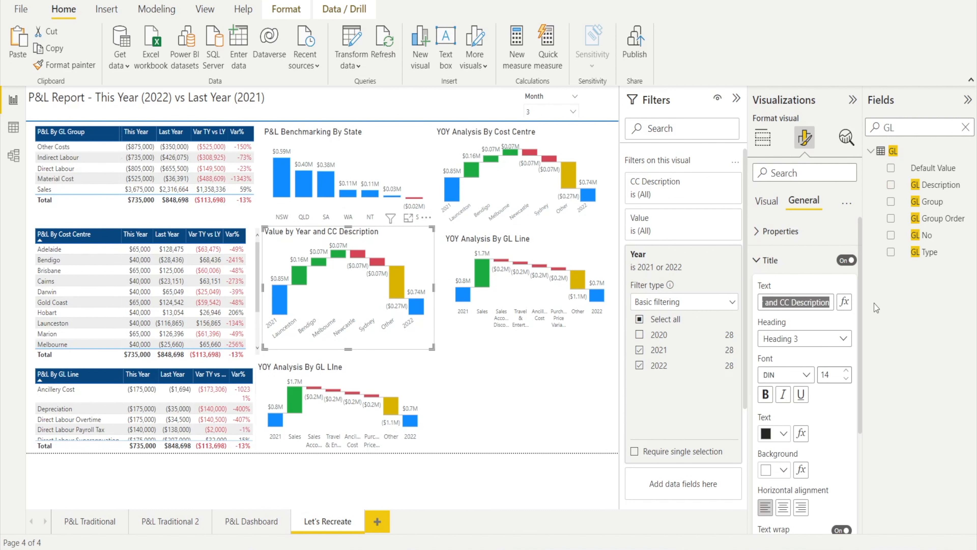
text(YOY A)
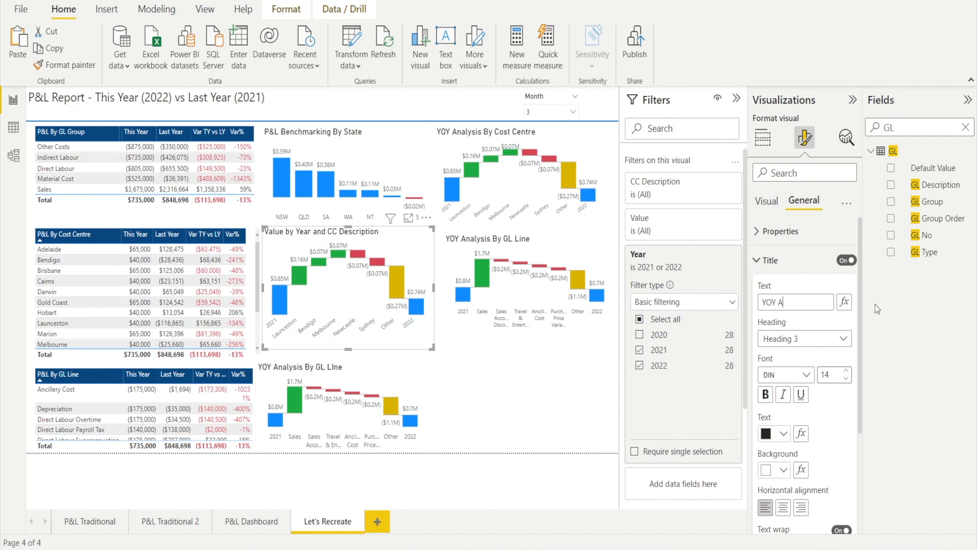
text(nalysis By Cost Centre)
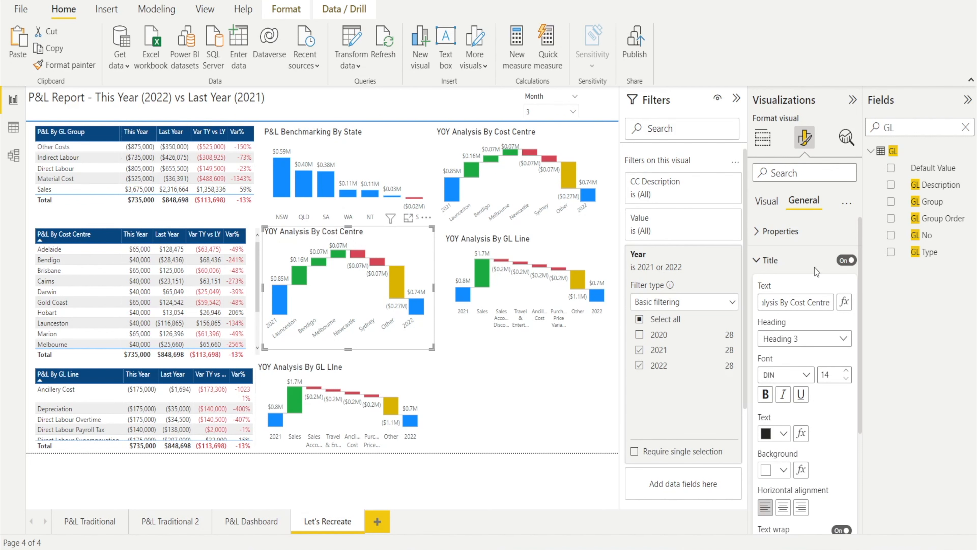
click(479, 364)
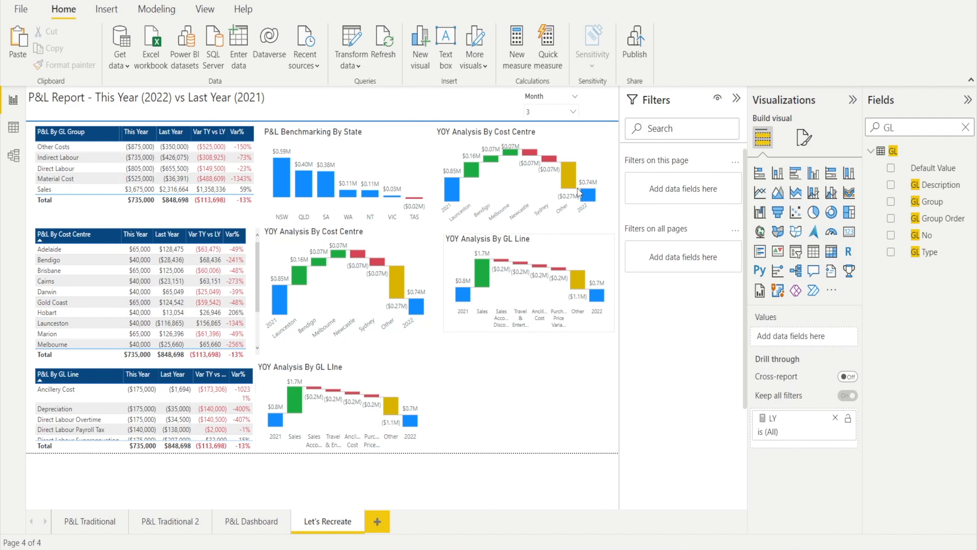
Delete the two reference waterfall charts copied from P&L Dashboard, for Cost Centre and GL Line
click(583, 145)
key(Delete)
click(589, 252)
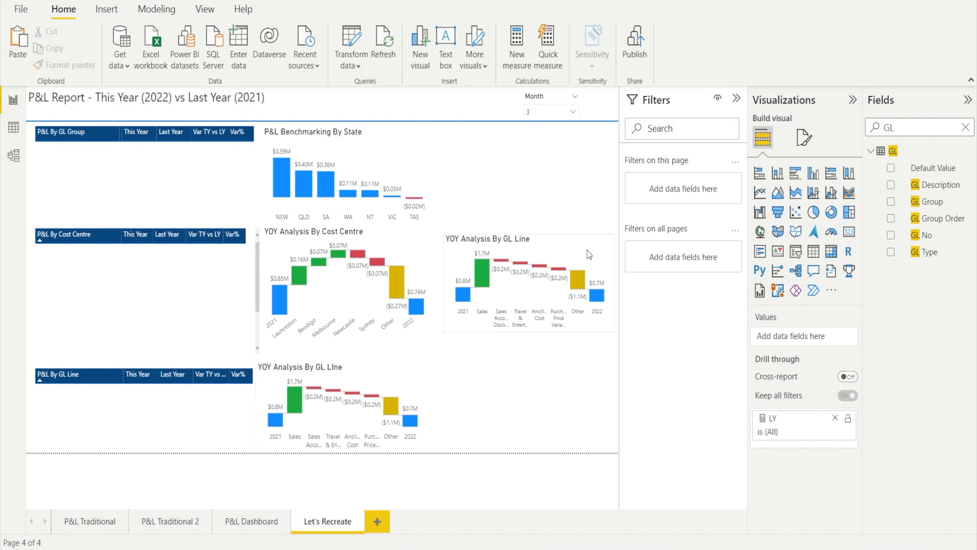
key(Delete)
Extend the GL Line waterfall chart upward and shorten the Cost Centre waterfall chart at both its upper and lower edges
click(372, 369)
drag(341, 363, 341, 350)
click(400, 236)
drag(348, 226, 348, 250)
drag(348, 349, 348, 336)
Shorten the P&L By Cost Centre table, extend the P&L By GL Line table upward, and adjust the GL Line table's column widths
click(208, 355)
mouse_move(149, 360)
mouse_down()
mouse_move(148, 341)
mouse_move(150, 350)
mouse_up()
click(150, 370)
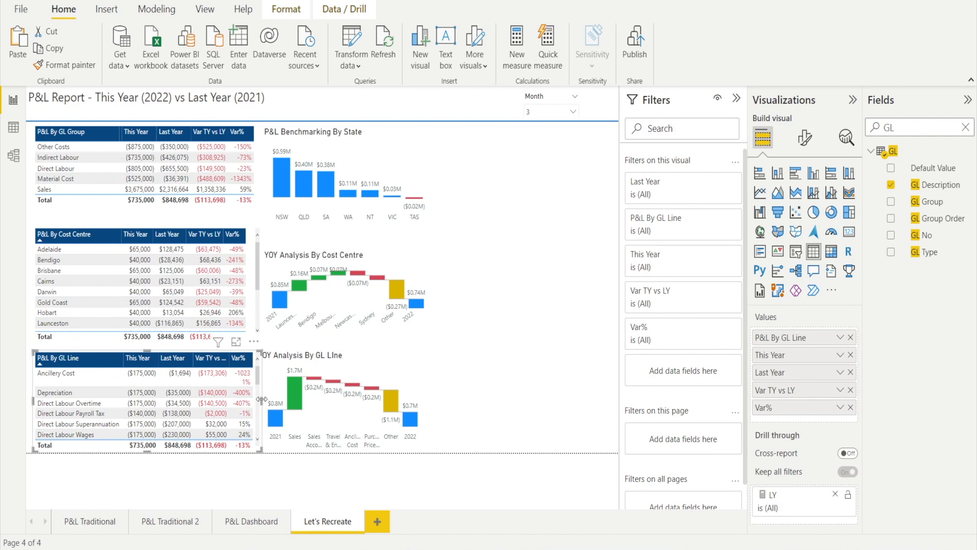
drag(262, 400, 262, 399)
drag(121, 360, 122, 360)
drag(251, 359, 253, 359)
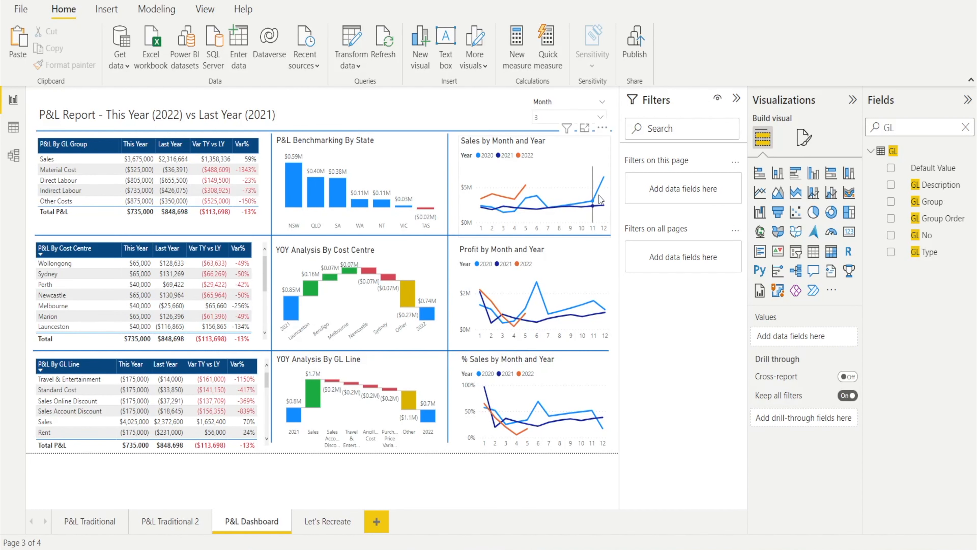
Add a line chart to the Let's Recreate page with Value from the Actual table as its values
click(323, 521)
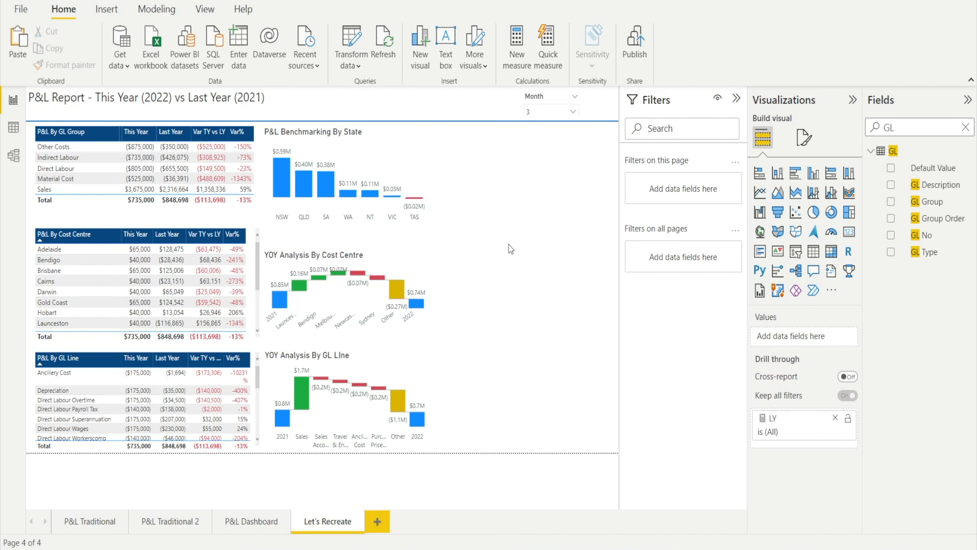
click(761, 192)
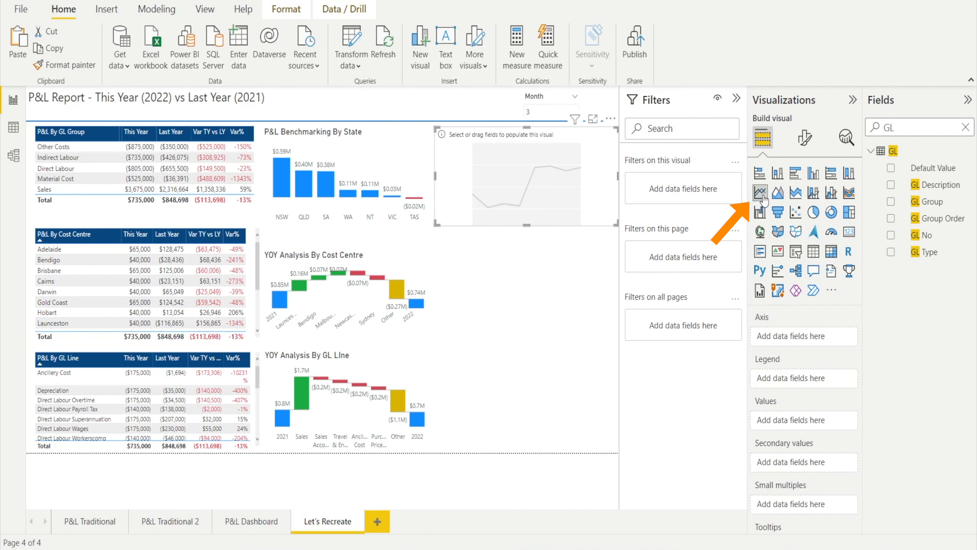
double_click(919, 130)
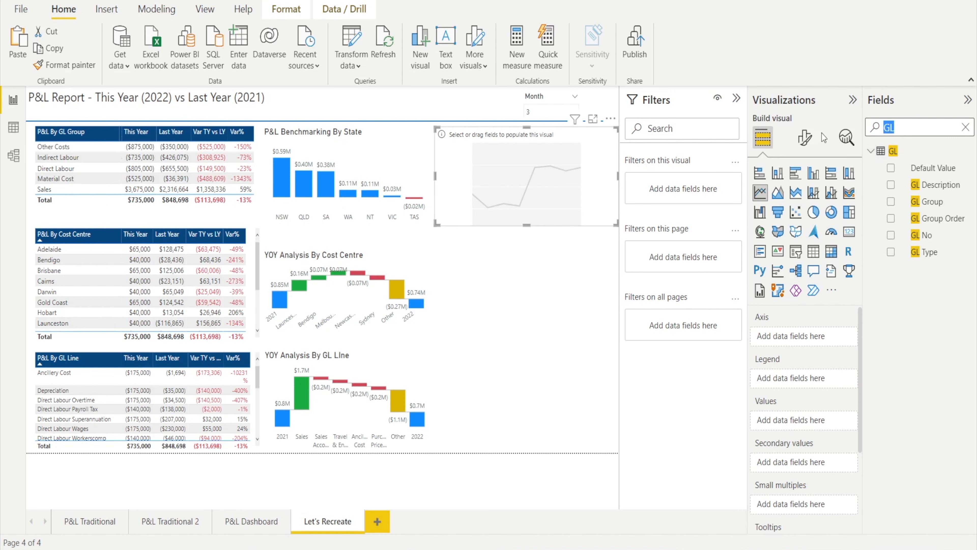
text(Value)
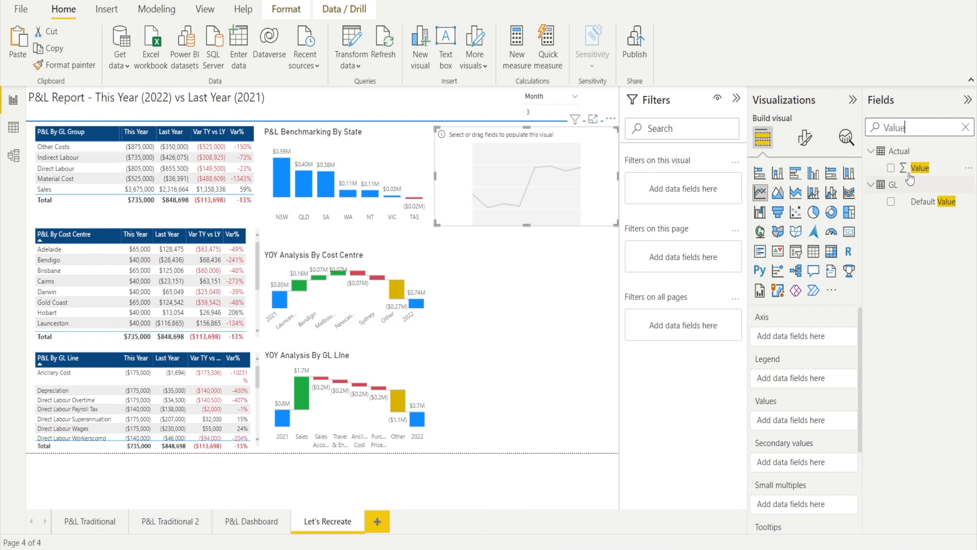
drag(909, 174, 819, 419)
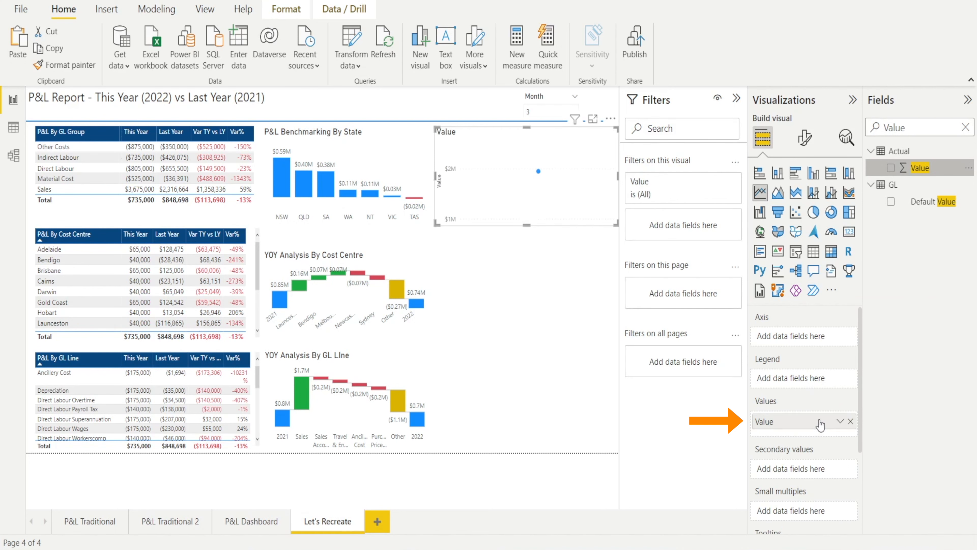
Use Year from the Date table as the line chart's legend
drag(940, 127, 829, 123)
text(Year)
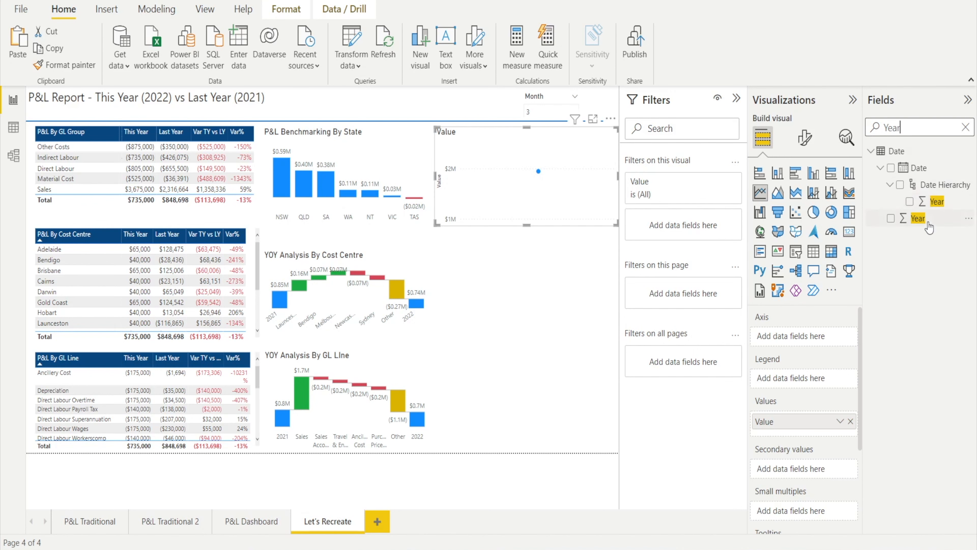
drag(919, 219, 813, 382)
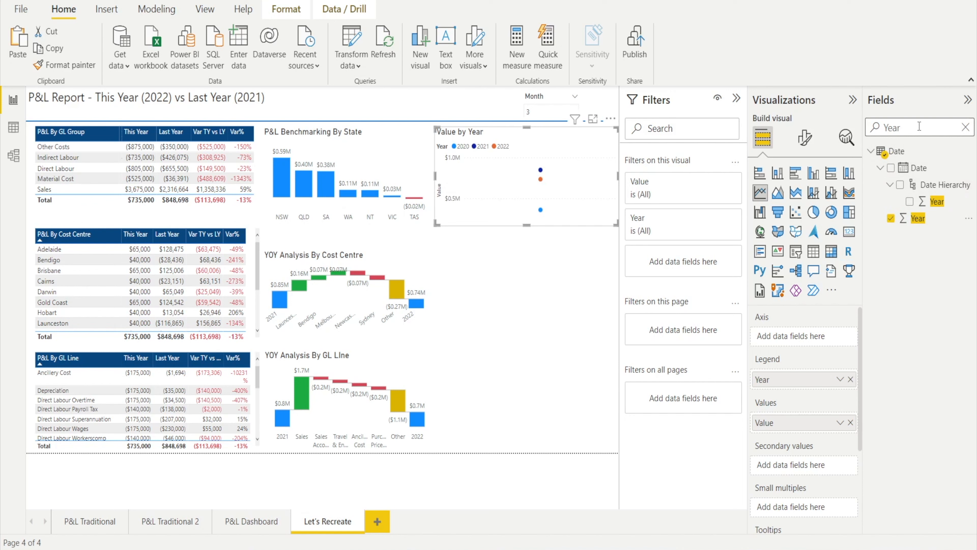
Use Month from the Date table as the line chart's axis and clear the Month slicer's selection
drag(919, 127, 883, 118)
text(Month)
mouse_move(923, 218)
mouse_down()
mouse_move(881, 277)
mouse_move(810, 341)
mouse_up()
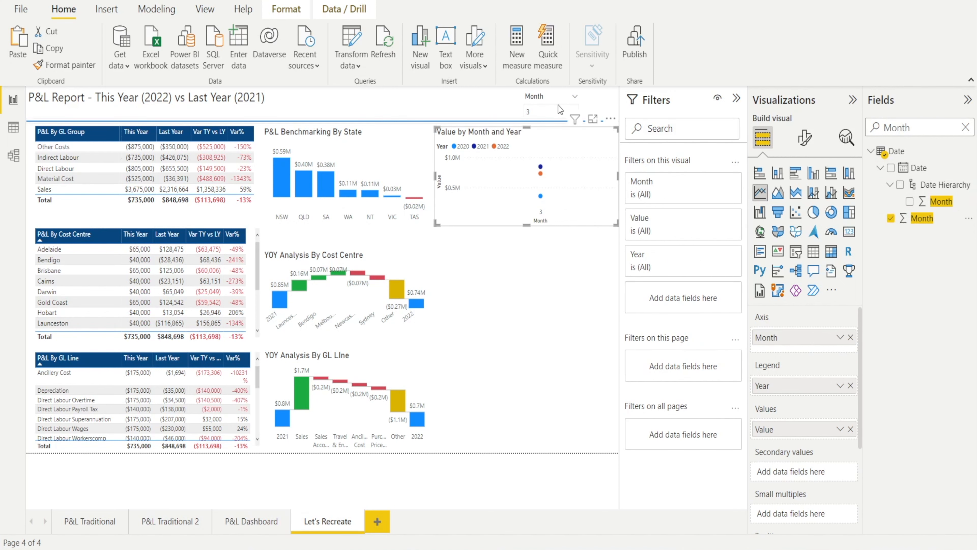
click(564, 99)
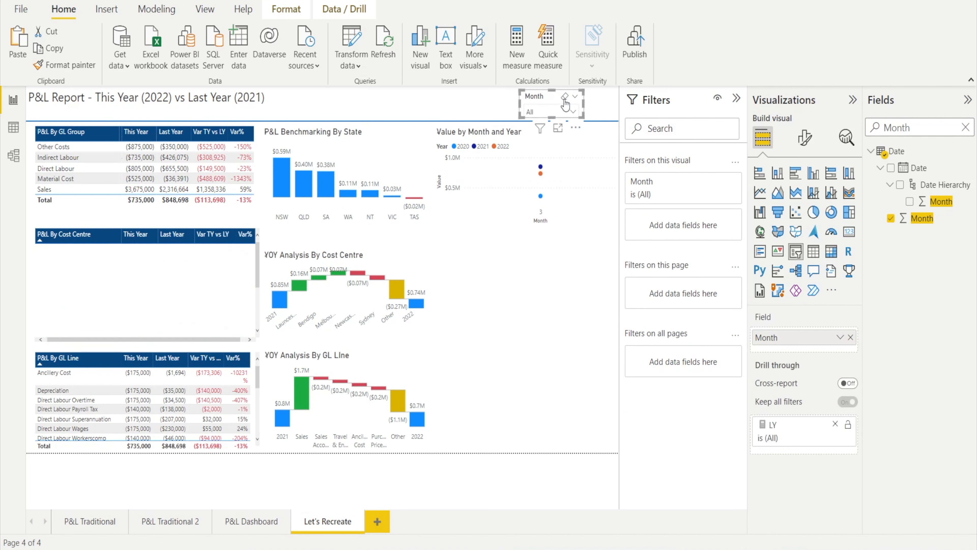
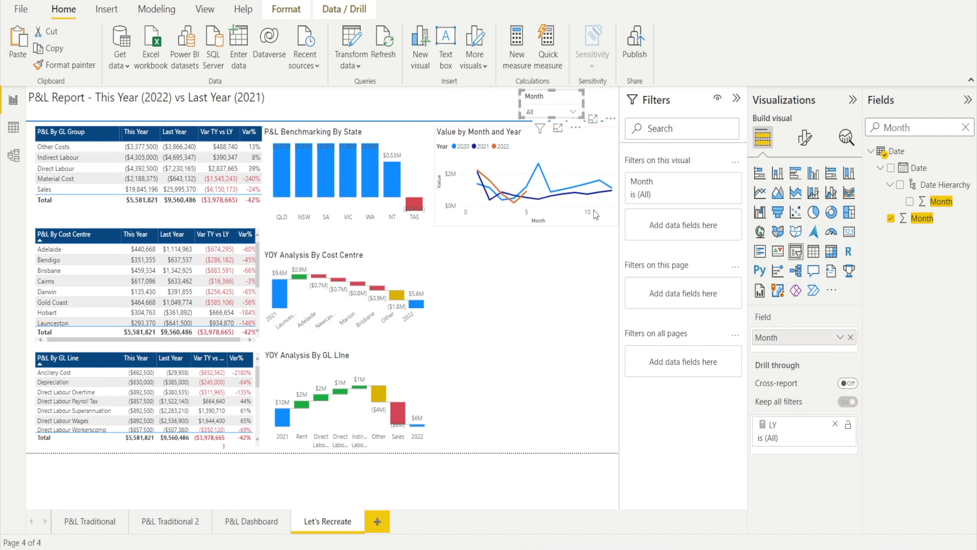
Set the X-axis type of the Value by Month and Year line chart to Categorical
click(608, 128)
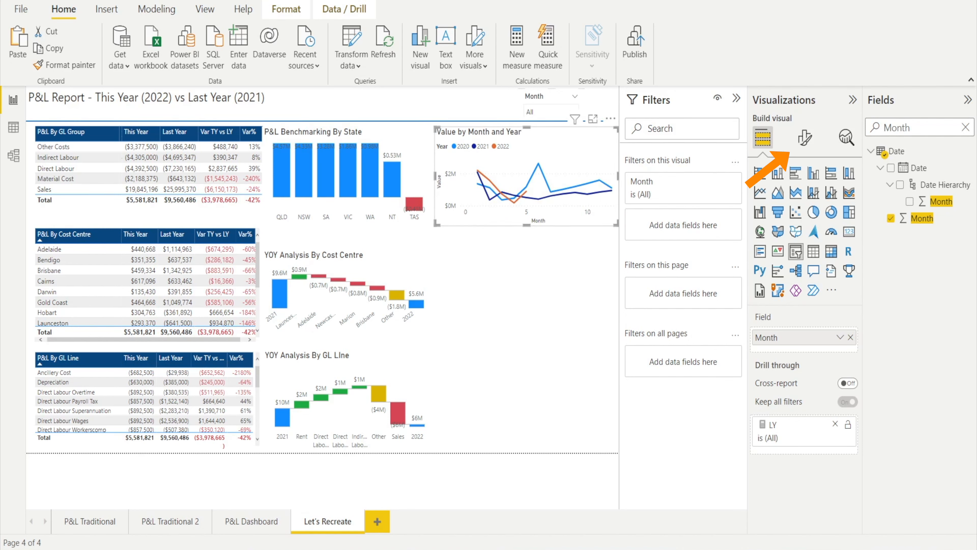
click(805, 137)
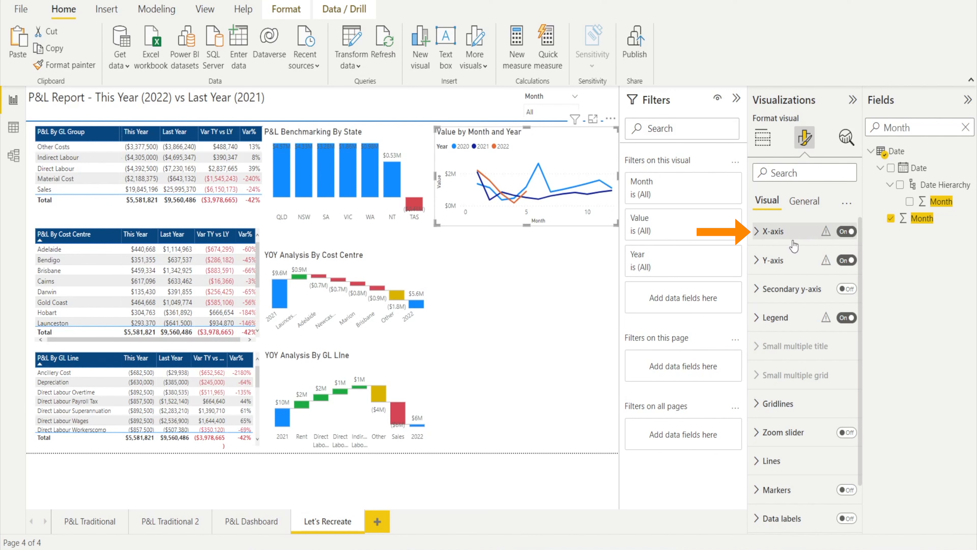
click(757, 233)
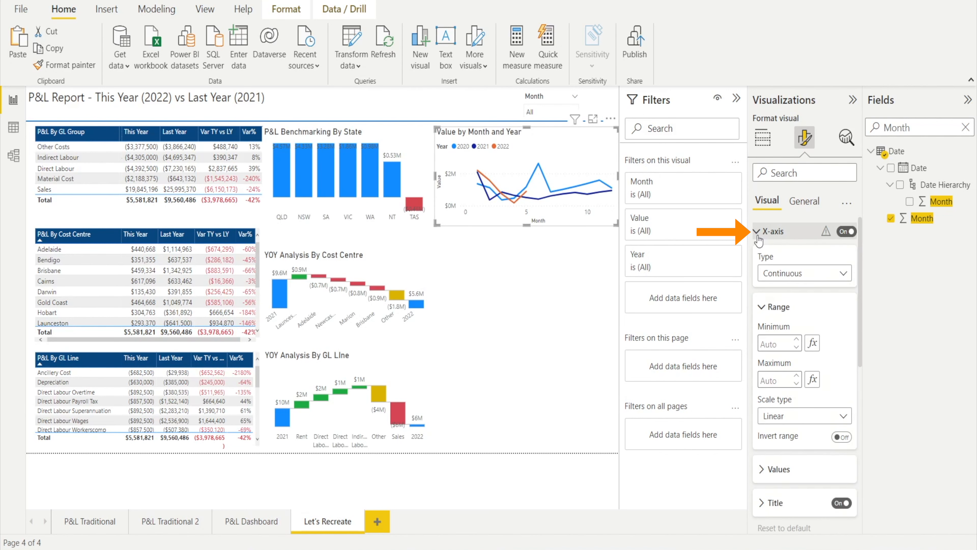
click(844, 273)
click(828, 307)
click(825, 310)
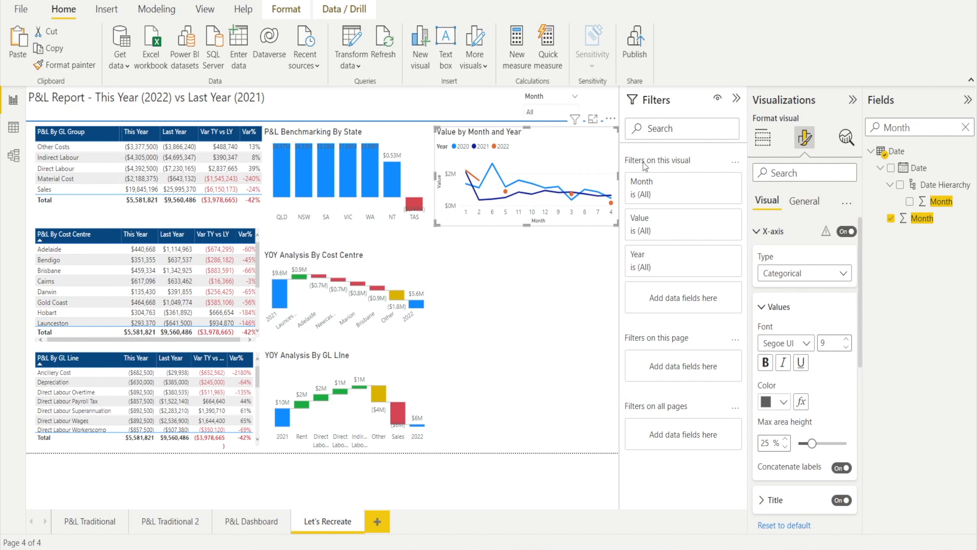
Sort the line chart's axis by Month in ascending order
click(611, 119)
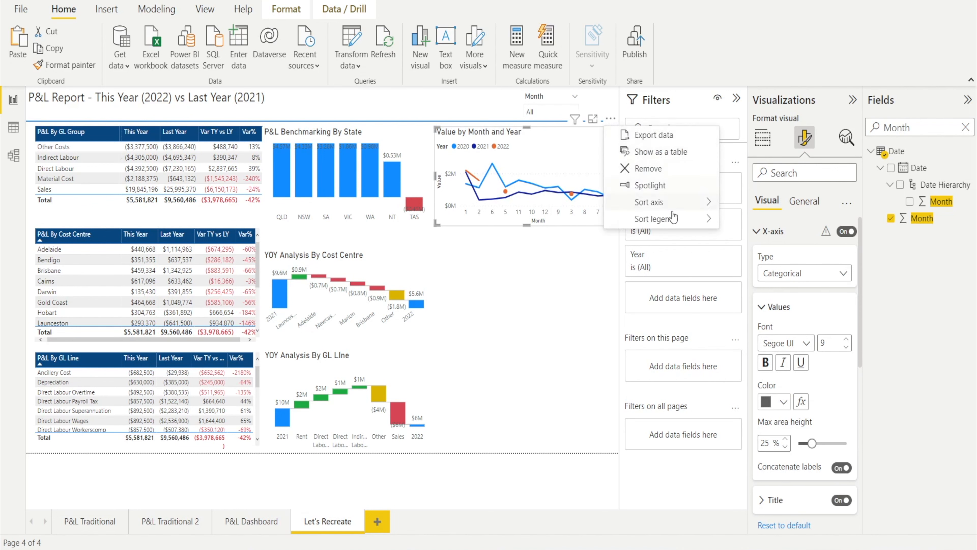
mouse_move(689, 202)
click(771, 202)
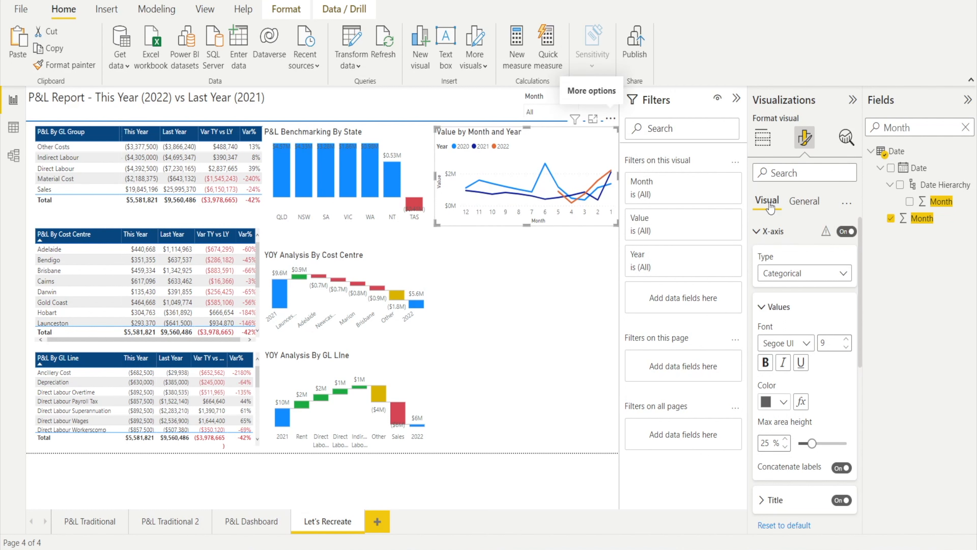
click(611, 118)
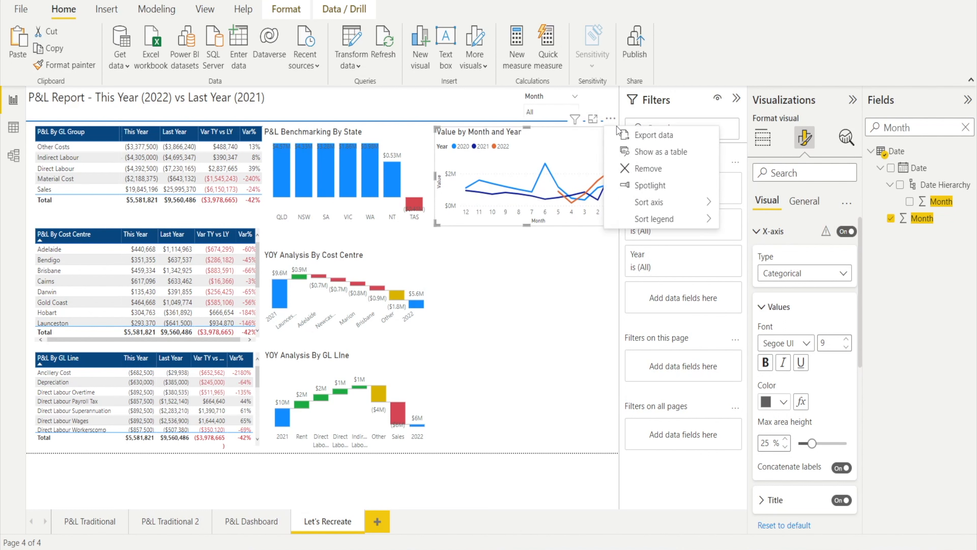
mouse_move(681, 203)
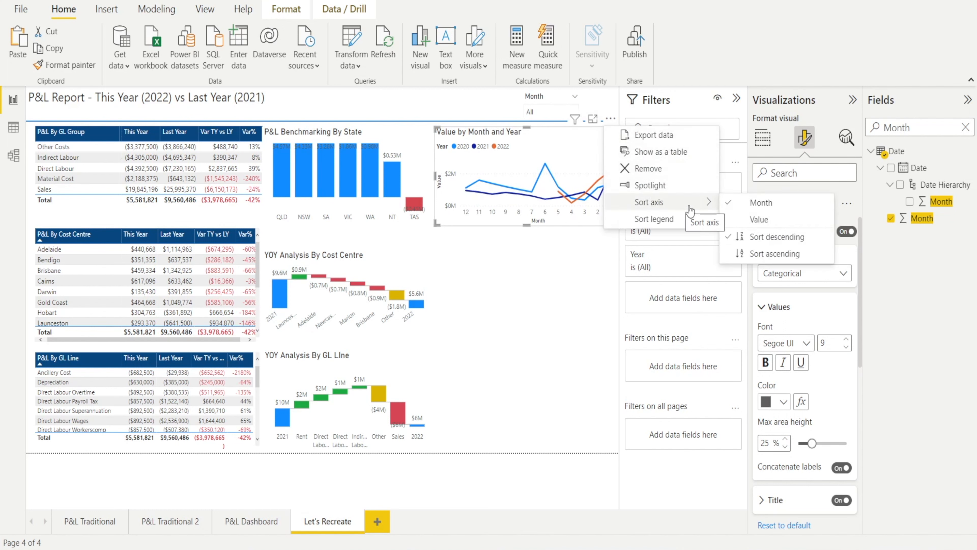
click(751, 257)
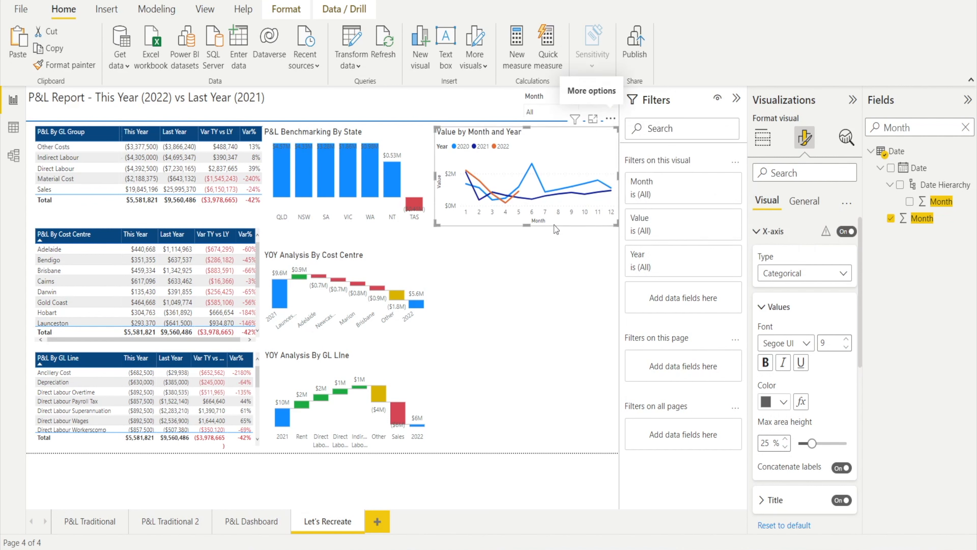
Turn off the X-axis and Y-axis titles of the Value by Month and Year line chart
click(841, 500)
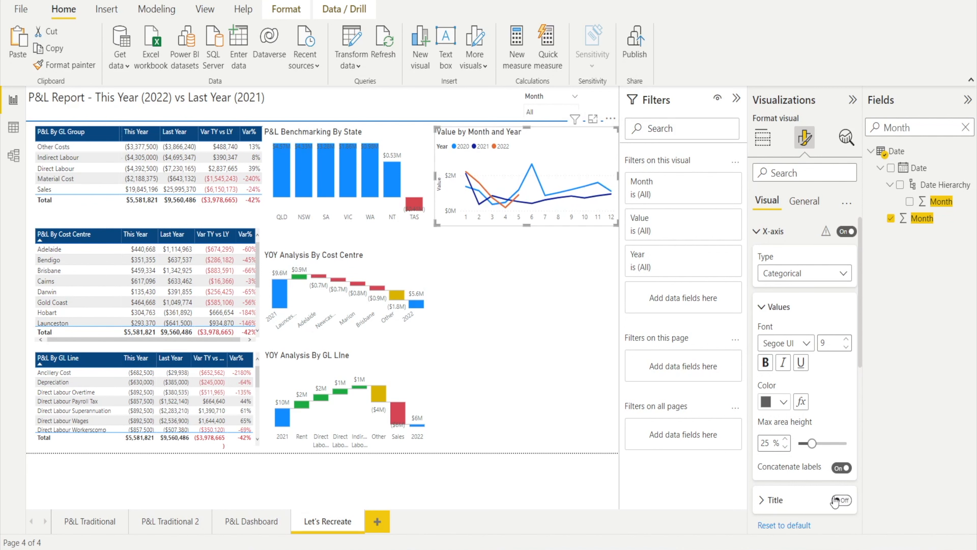
click(756, 231)
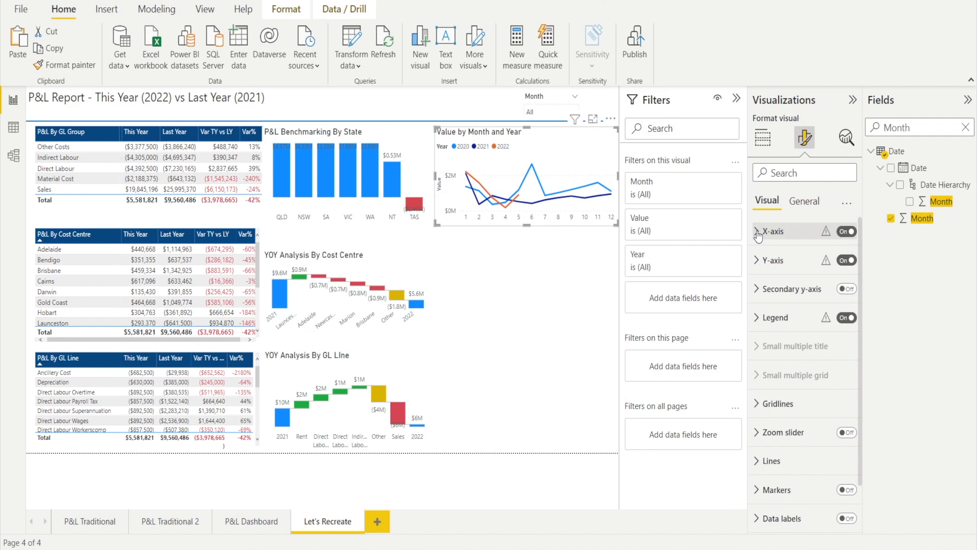
click(757, 265)
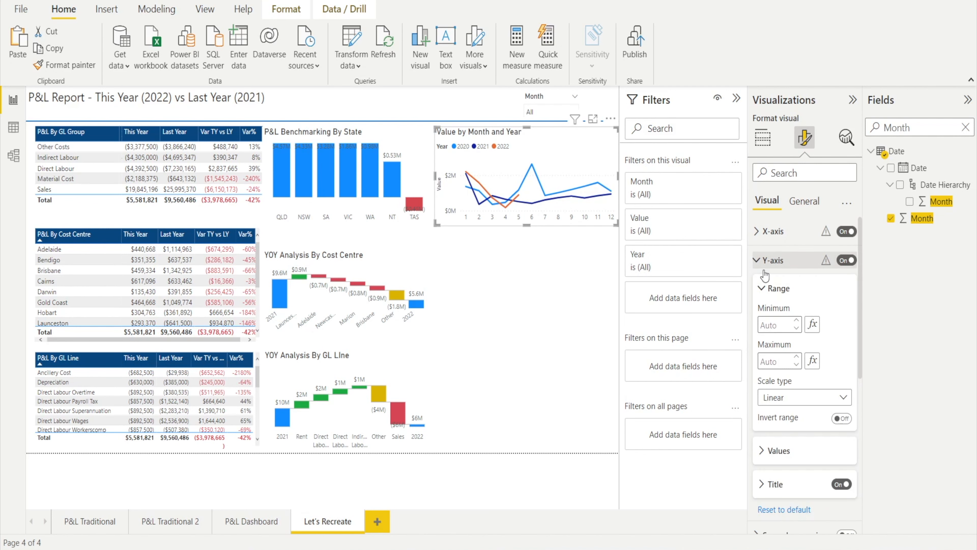
click(839, 486)
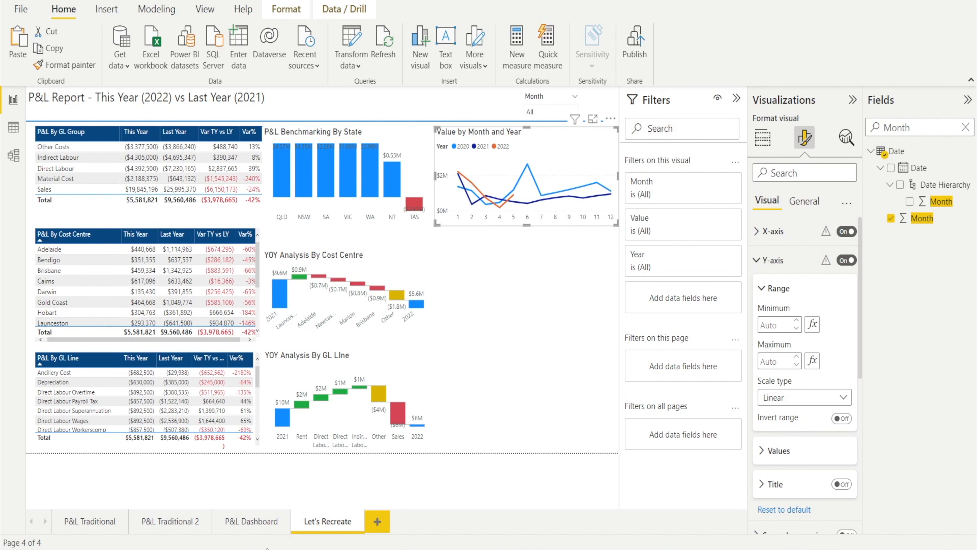
Check the filters and fields of the Sales by Month and Year chart on P&L Dashboard, and return to Let's Recreate
click(252, 522)
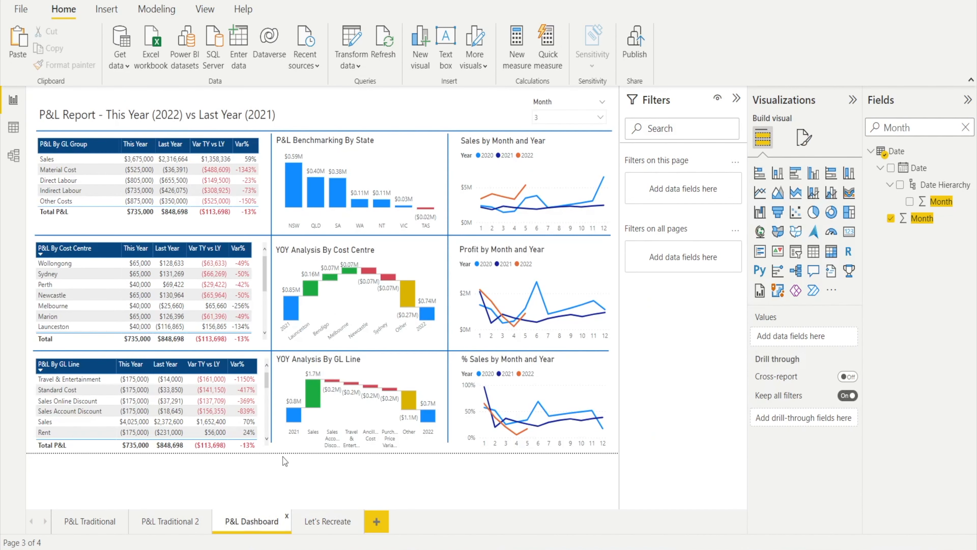
click(565, 164)
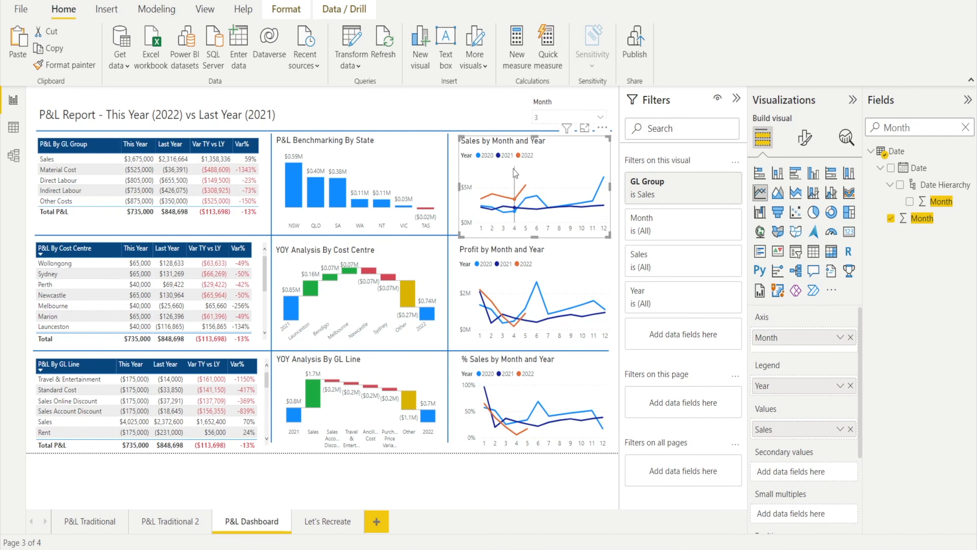
mouse_move(513, 169)
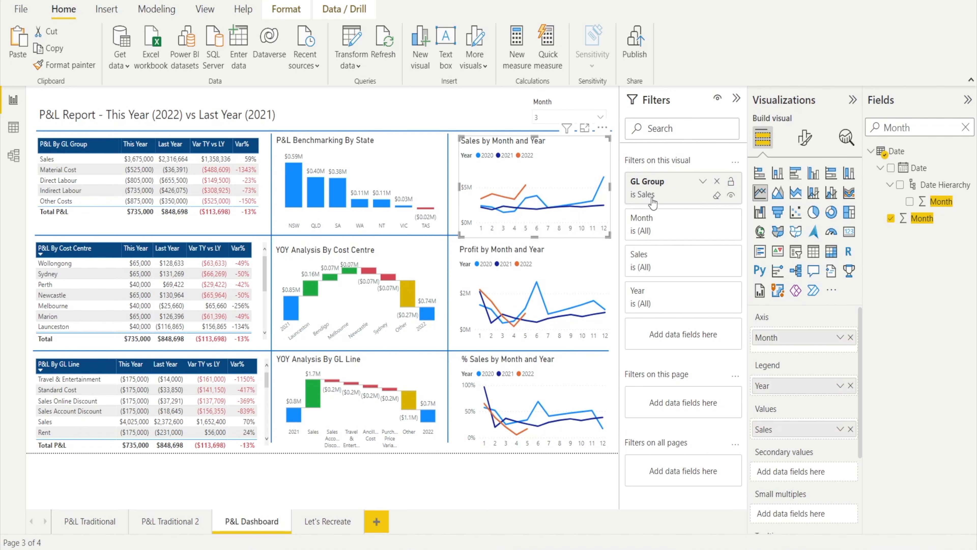
click(309, 524)
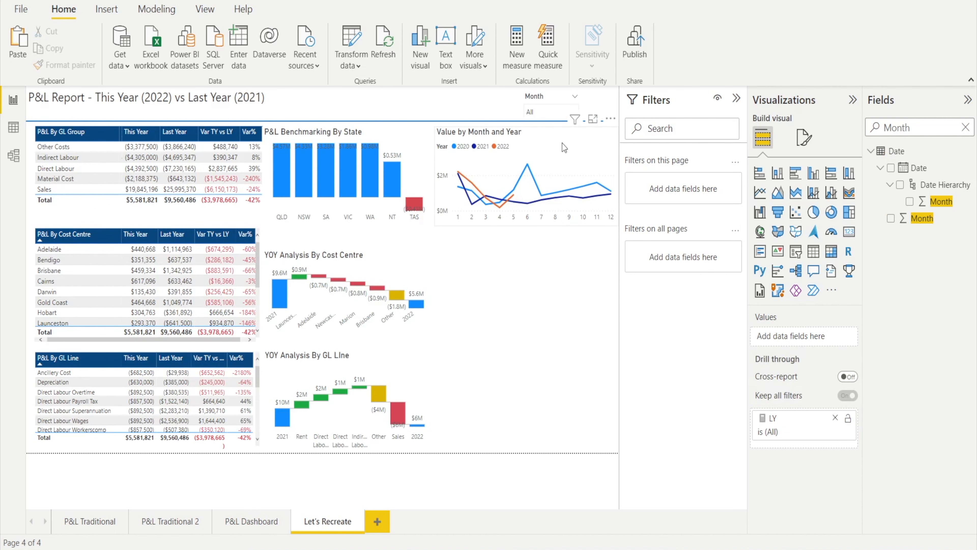
Filter the Value by Month and Year line chart to the Sales GL Group and lock that filter
click(563, 144)
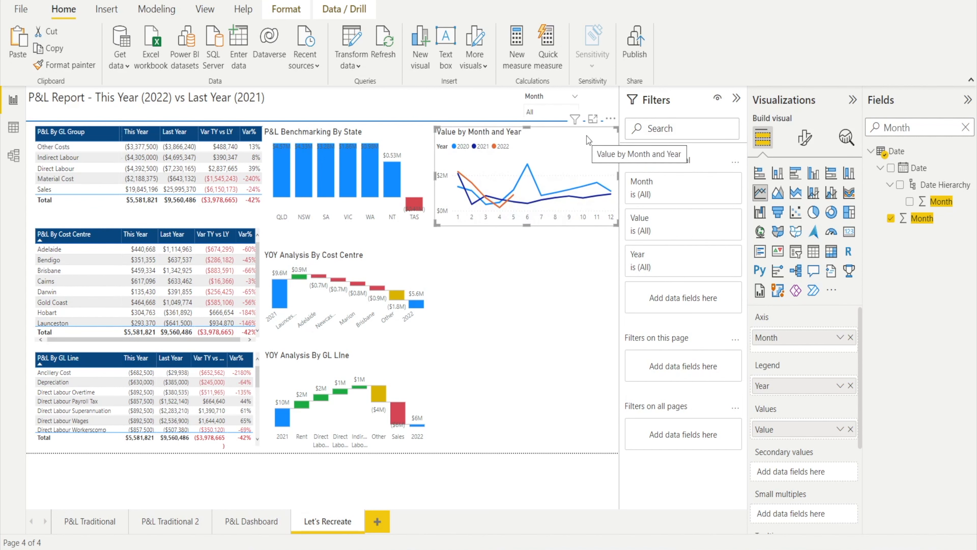
drag(919, 130, 828, 135)
text(GL)
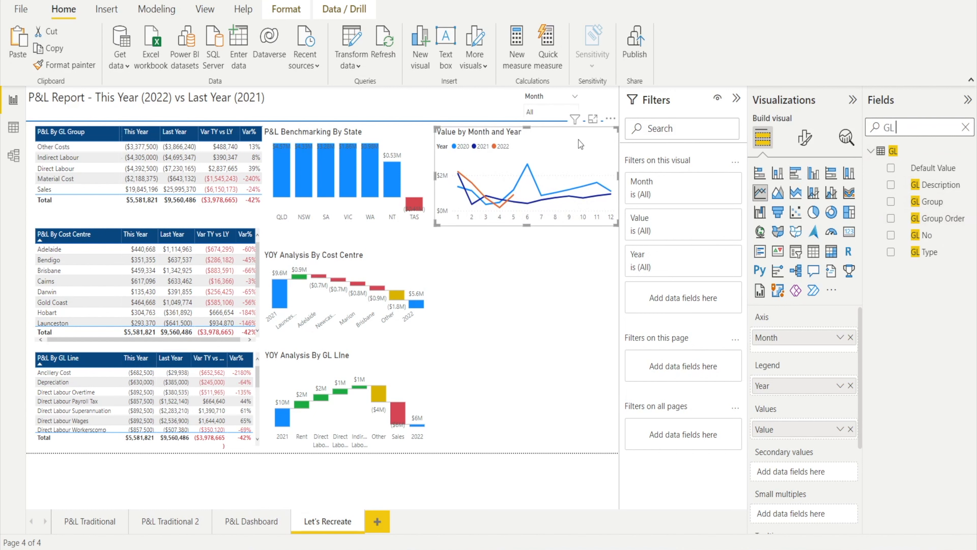
drag(927, 202, 707, 312)
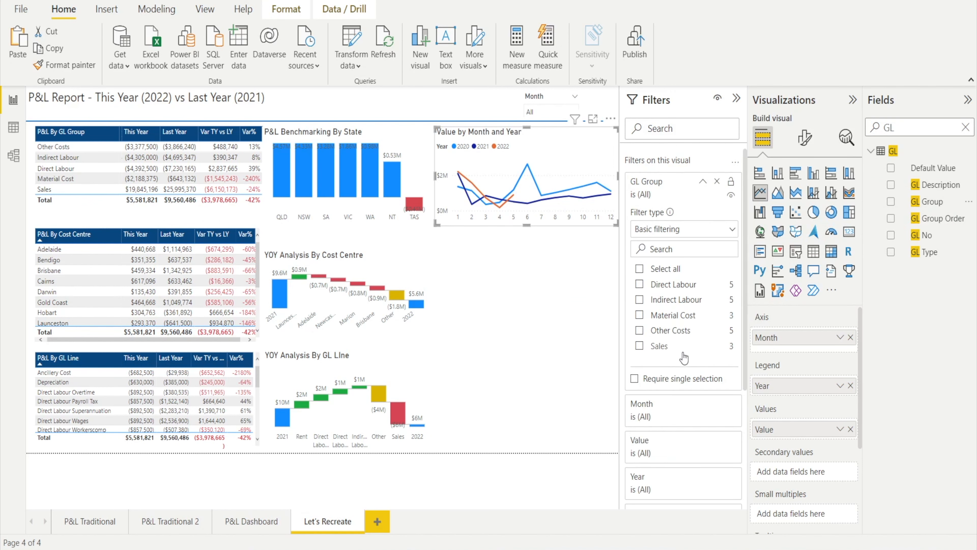
click(639, 346)
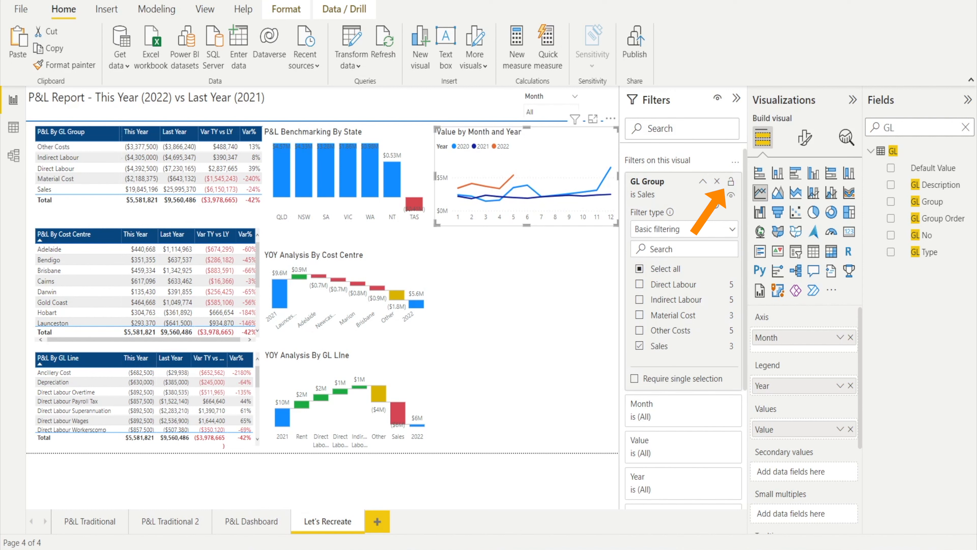
click(731, 182)
click(563, 247)
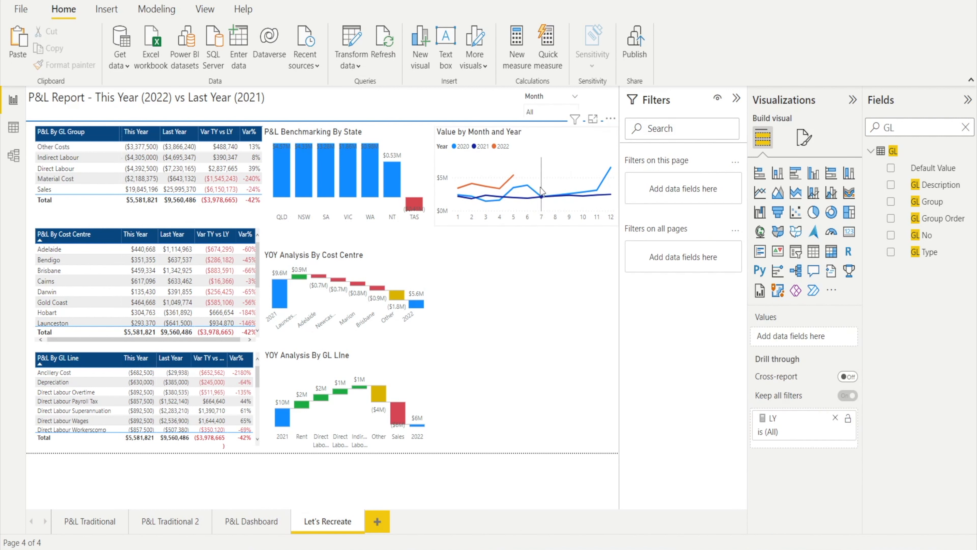
Change the filtered line chart's title to "Sales By Month and Year"
click(540, 136)
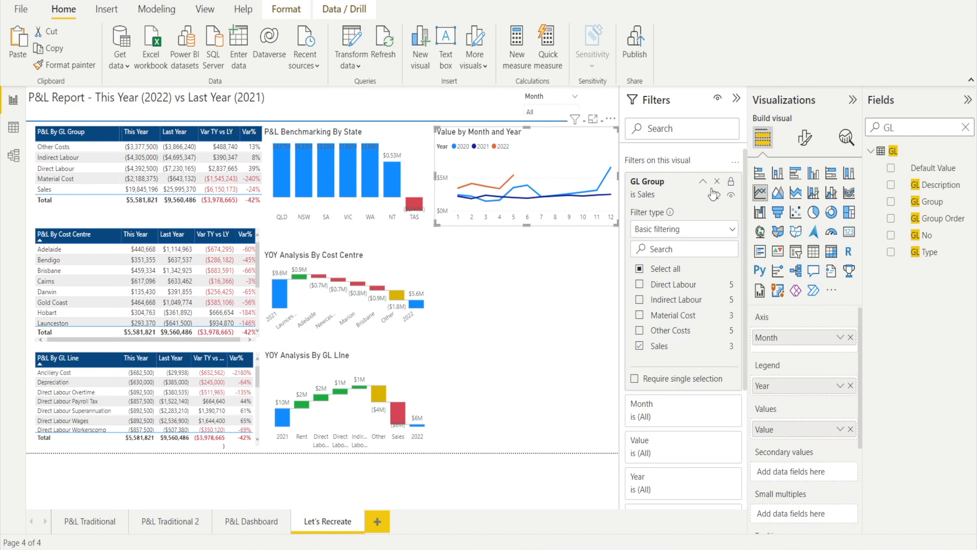
click(805, 139)
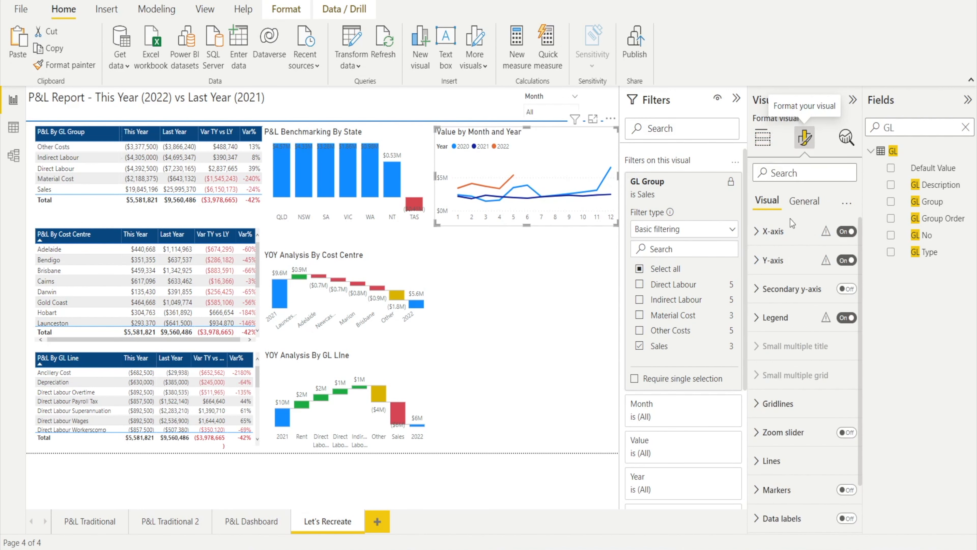
click(803, 201)
click(757, 262)
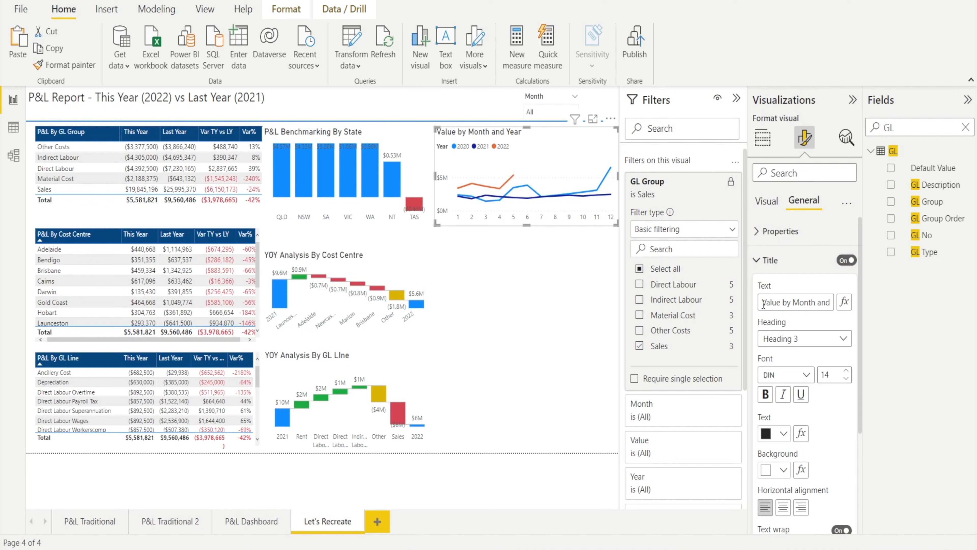
drag(764, 304, 790, 306)
text(Sales By)
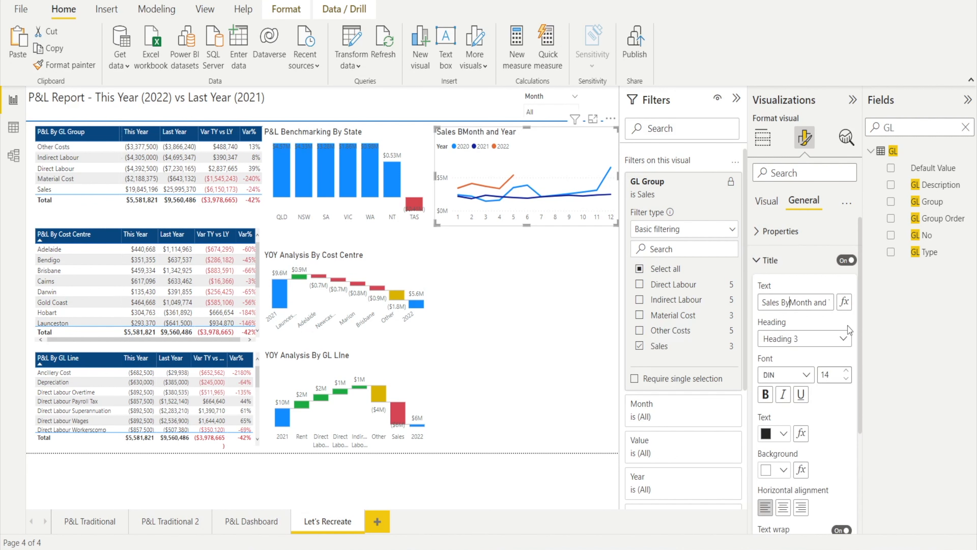
click(547, 251)
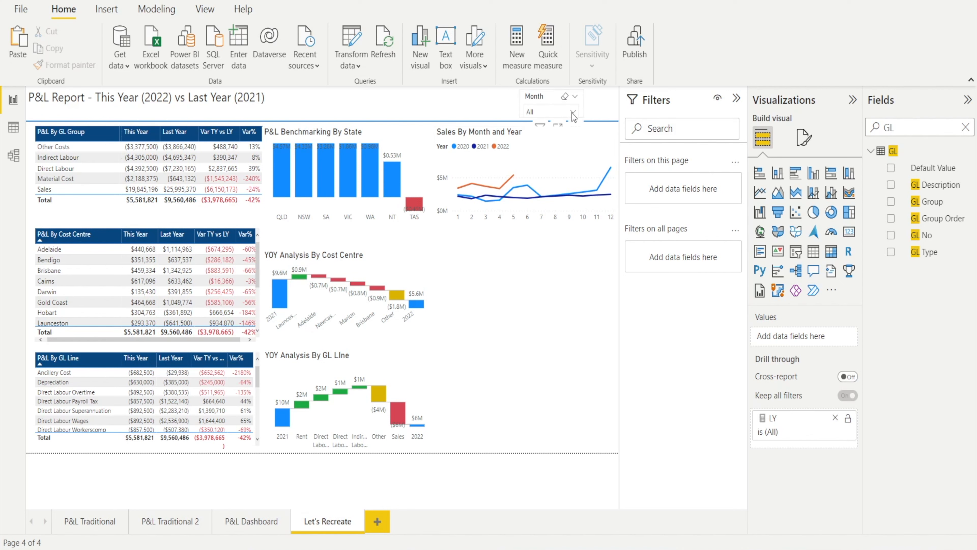
Select month 3 in the Month slicer to check its effect on the Sales By Month and Year chart
click(572, 113)
click(535, 172)
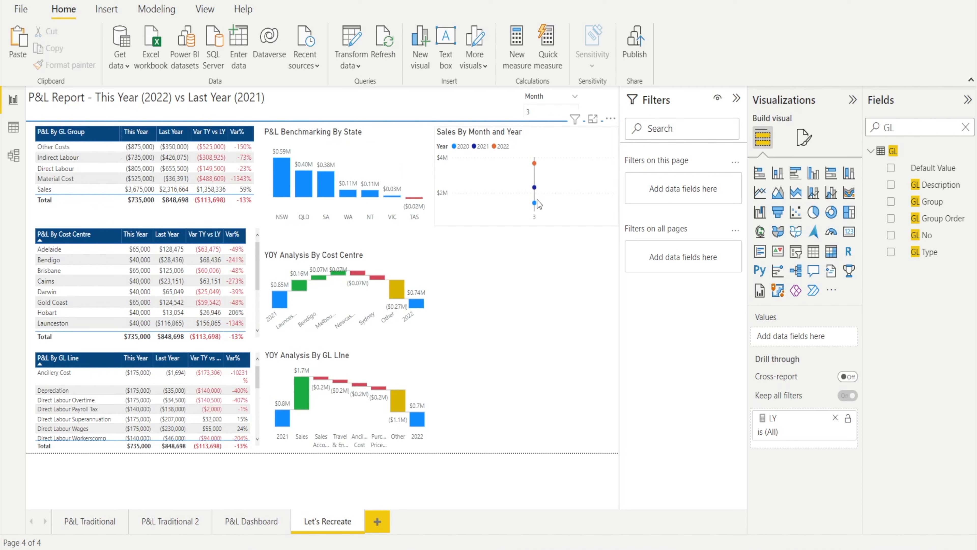
mouse_move(538, 200)
Set the Month slicer's interaction with the Sales By Month and Year chart to None
click(547, 137)
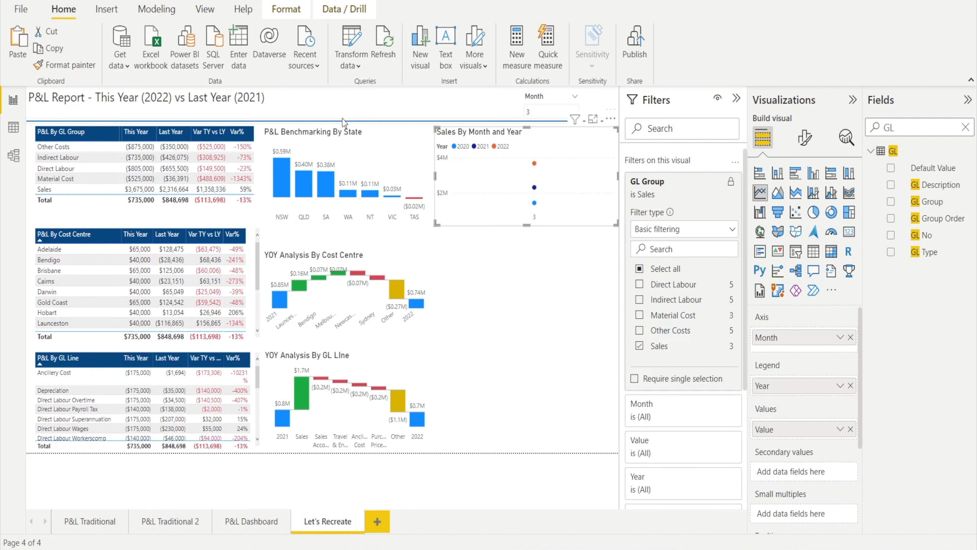
click(295, 15)
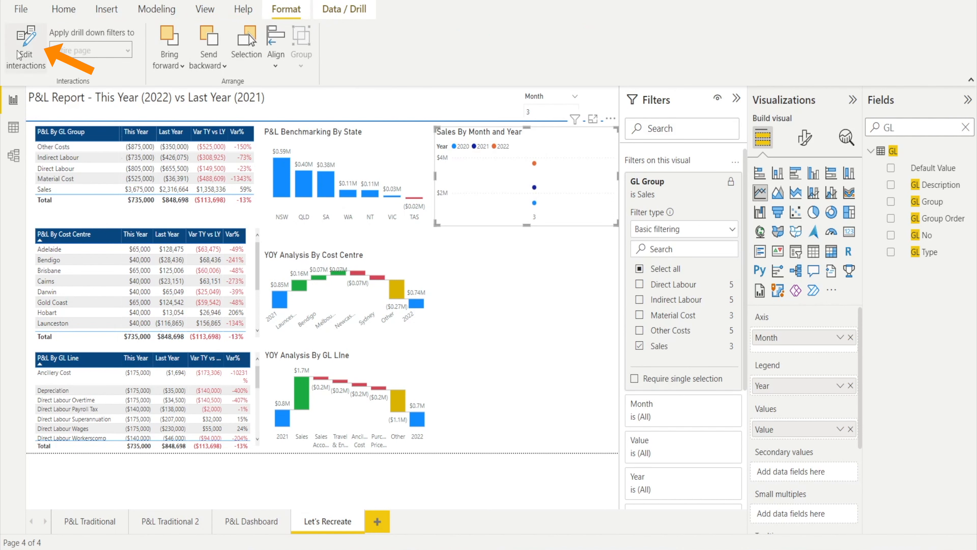
click(25, 55)
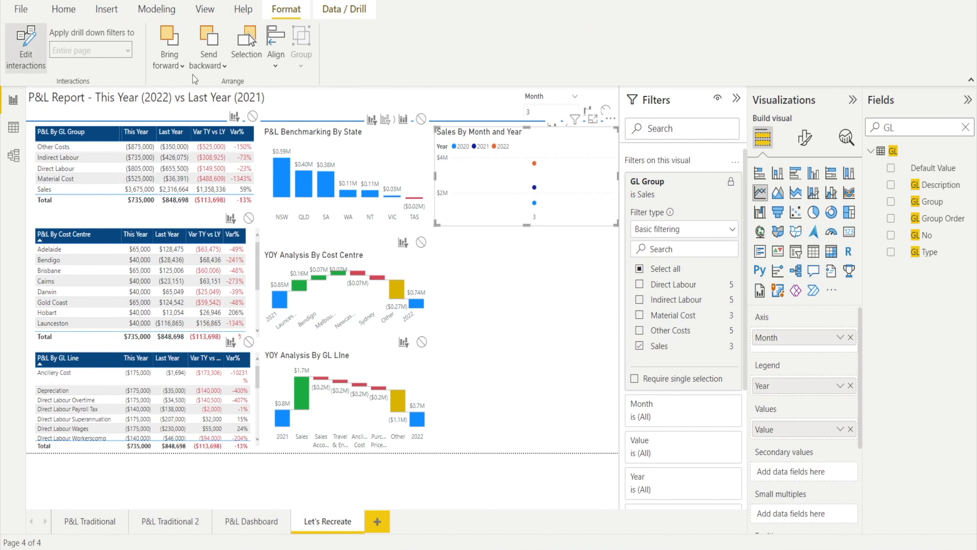
click(530, 95)
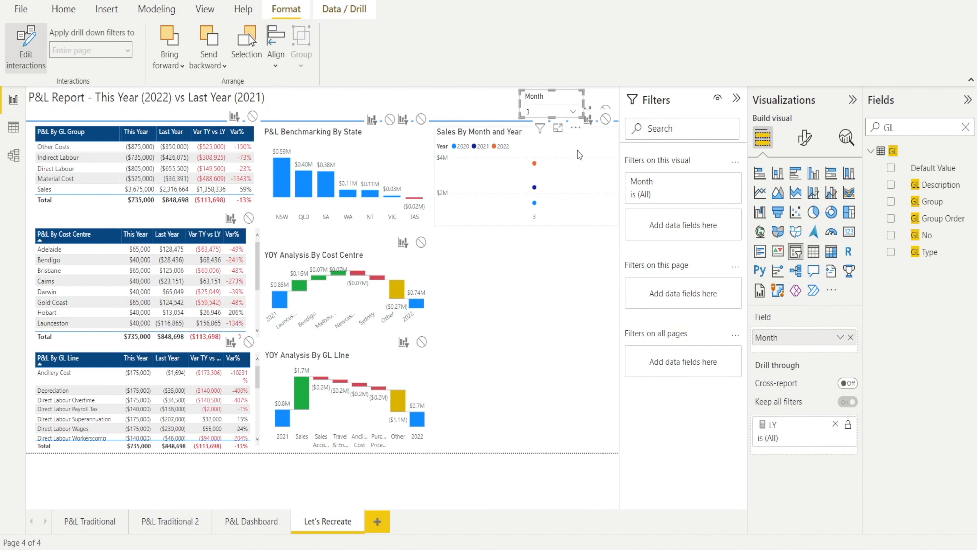
click(606, 120)
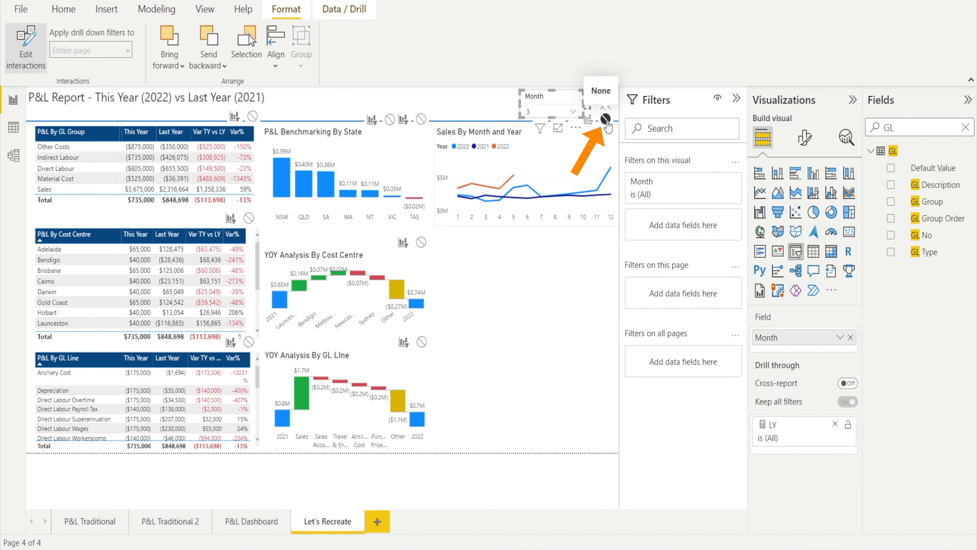
click(577, 280)
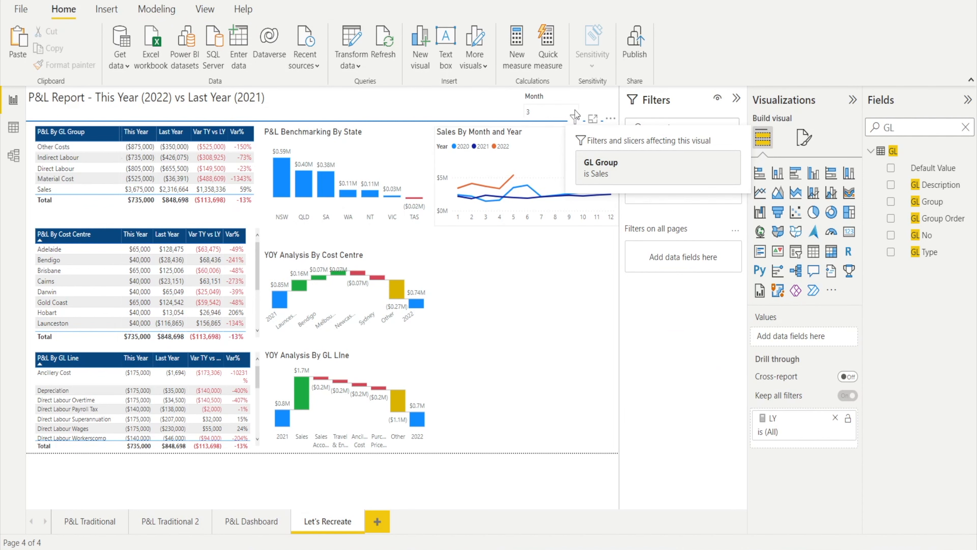
Test the Month slicer on the report with months 2 and 1, and reset it to all months
click(574, 112)
click(487, 242)
click(571, 113)
click(535, 156)
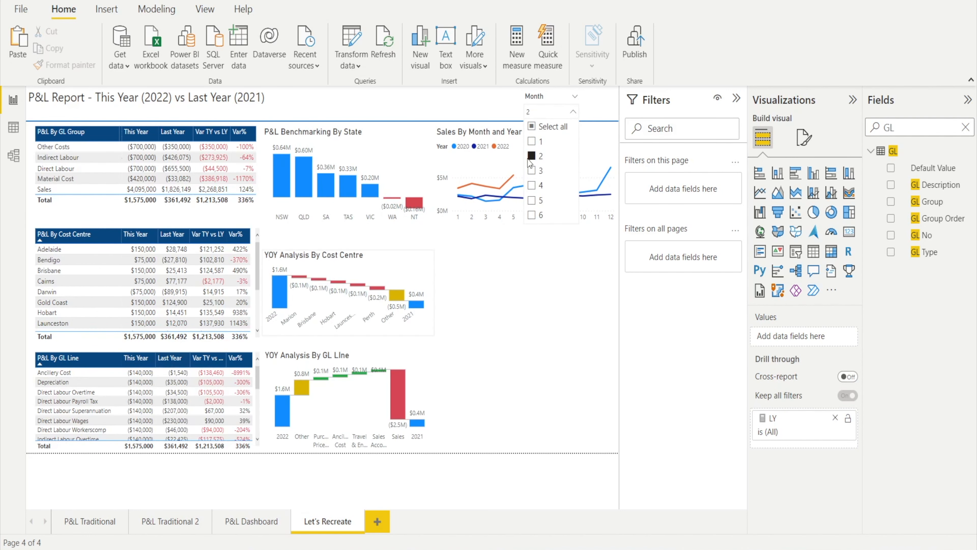
click(533, 143)
click(533, 142)
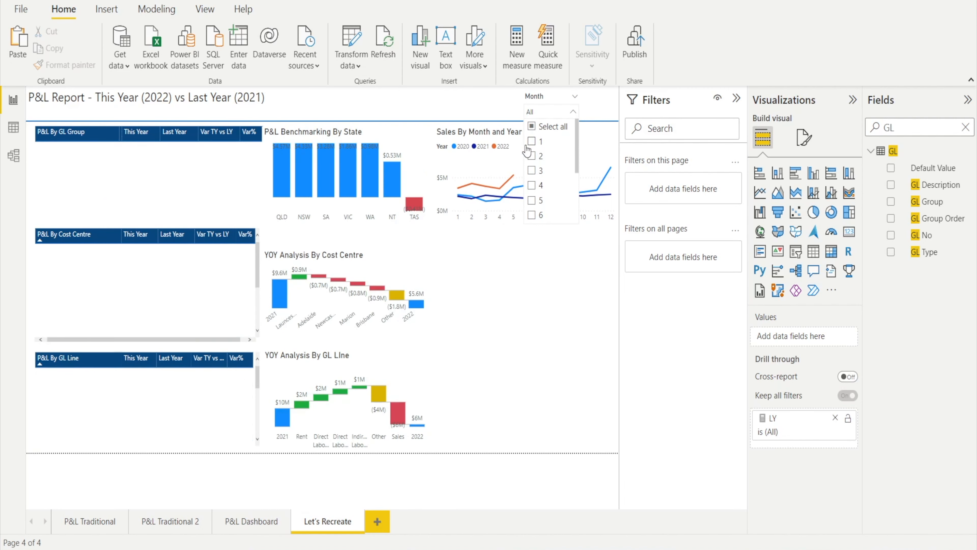
click(467, 101)
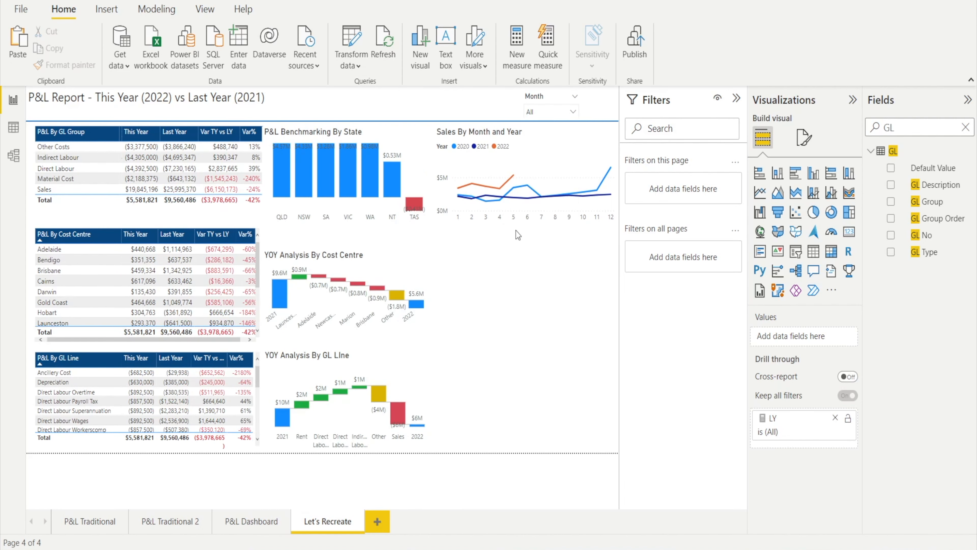
Duplicate the Sales By Month and Year chart below the original and clear the copy's GL Group filter
click(551, 132)
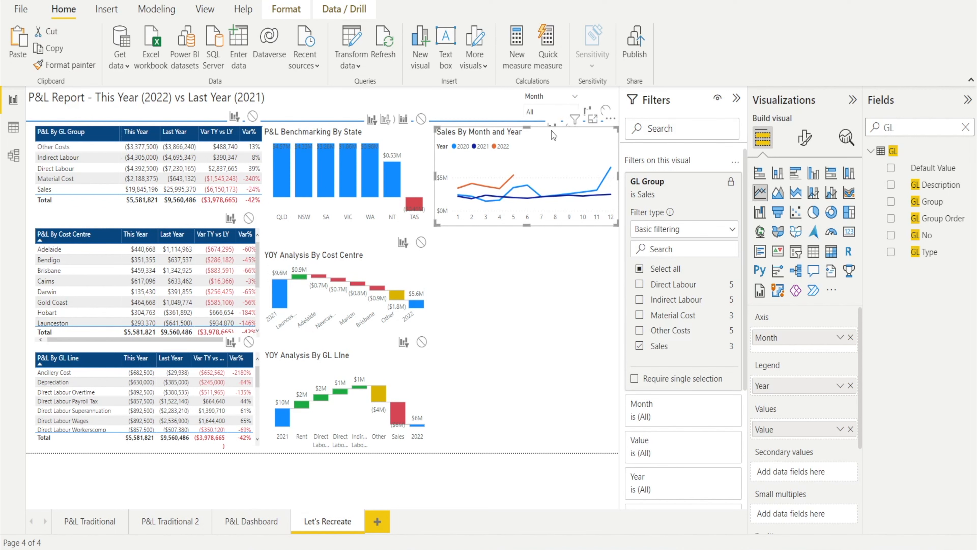
key(ctrl+c)
key(ctrl+v)
drag(558, 139, 565, 249)
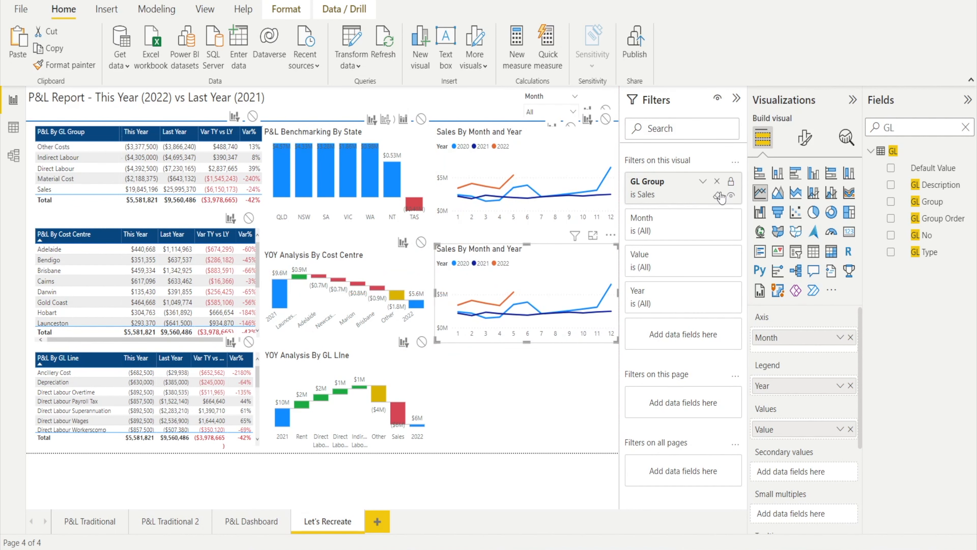
click(717, 196)
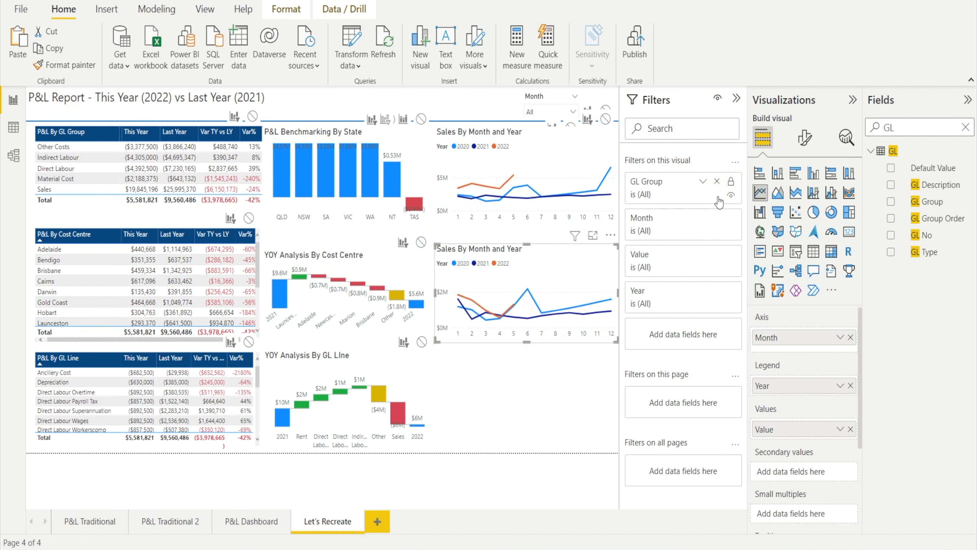
Change the duplicated line chart's title to "P&L By Month and Year"
click(806, 140)
click(805, 201)
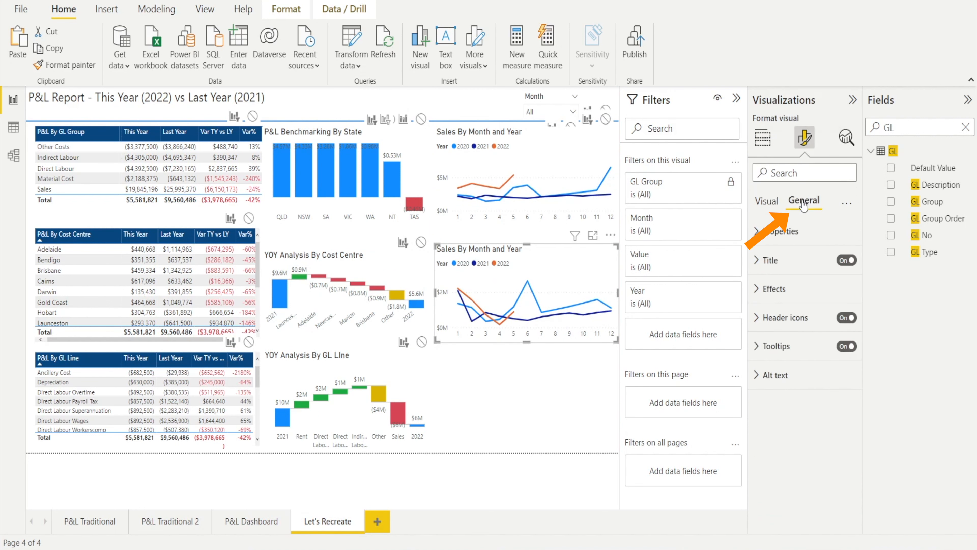
click(764, 260)
double_click(772, 303)
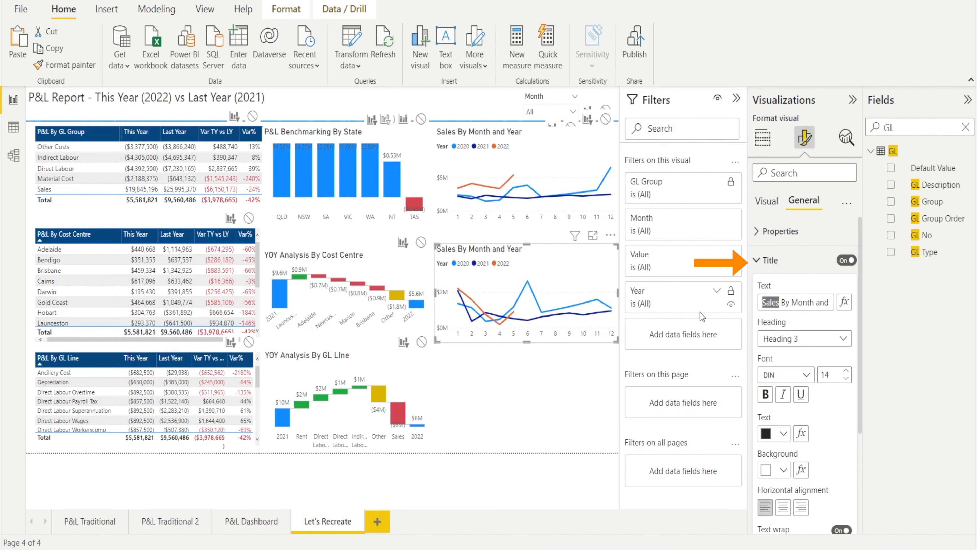
text(P&L)
click(519, 426)
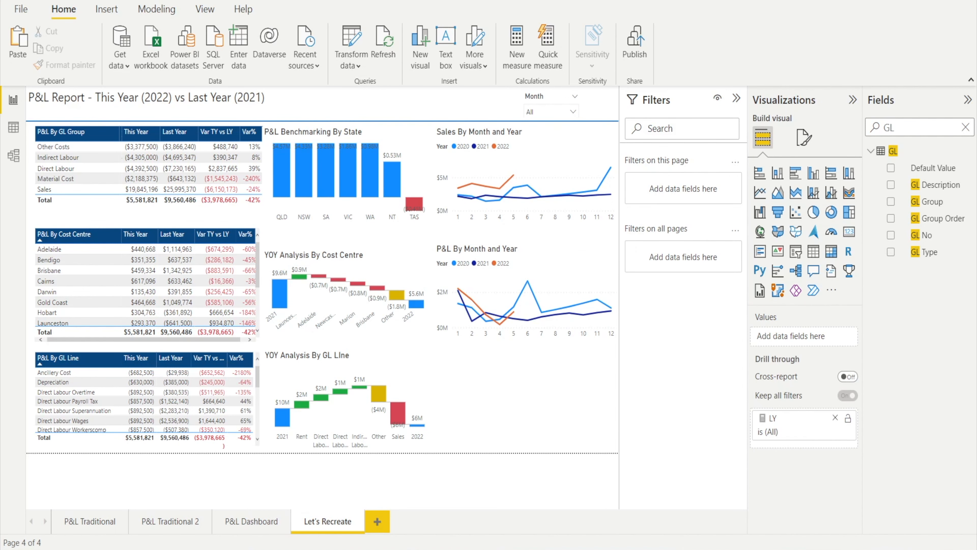
Test the Month slicer's effect on the P&L By Month and Year chart with month 3, and clear the selection
click(571, 113)
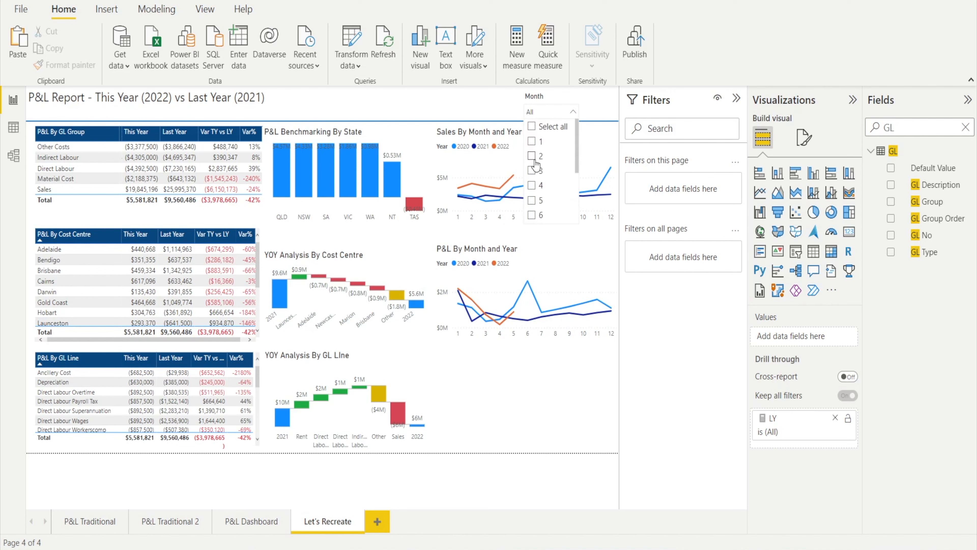
click(532, 170)
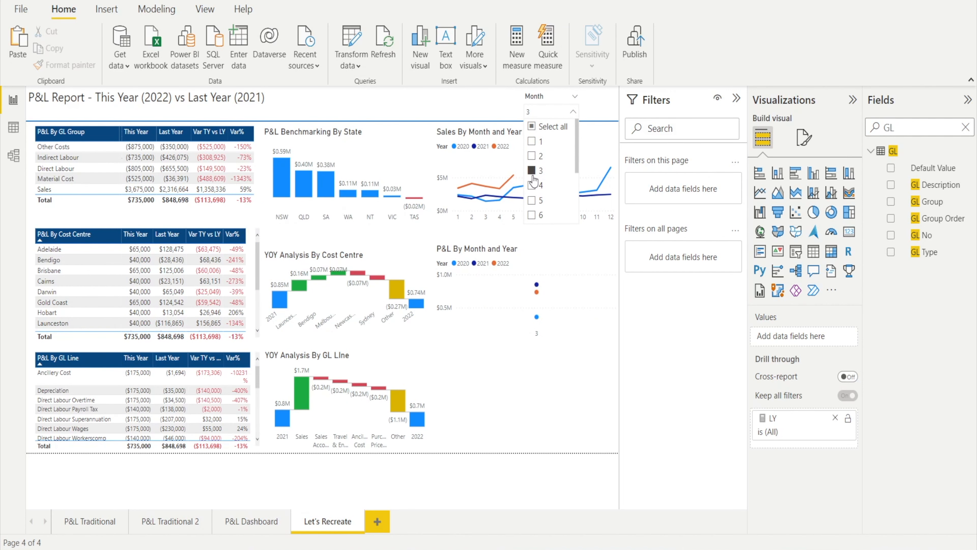
click(533, 177)
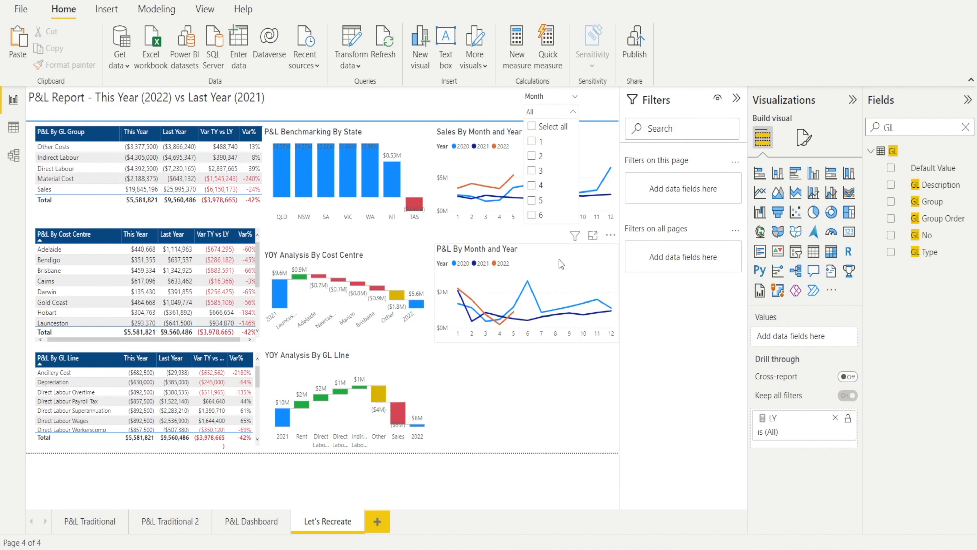
Set the Month slicer's interaction with the P&L By Month and Year chart to None
click(559, 260)
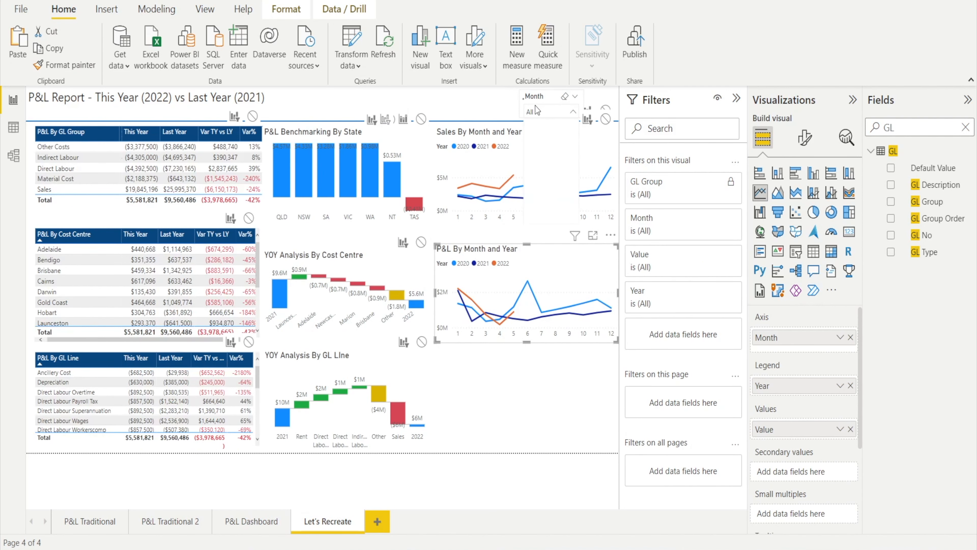
click(345, 10)
click(287, 10)
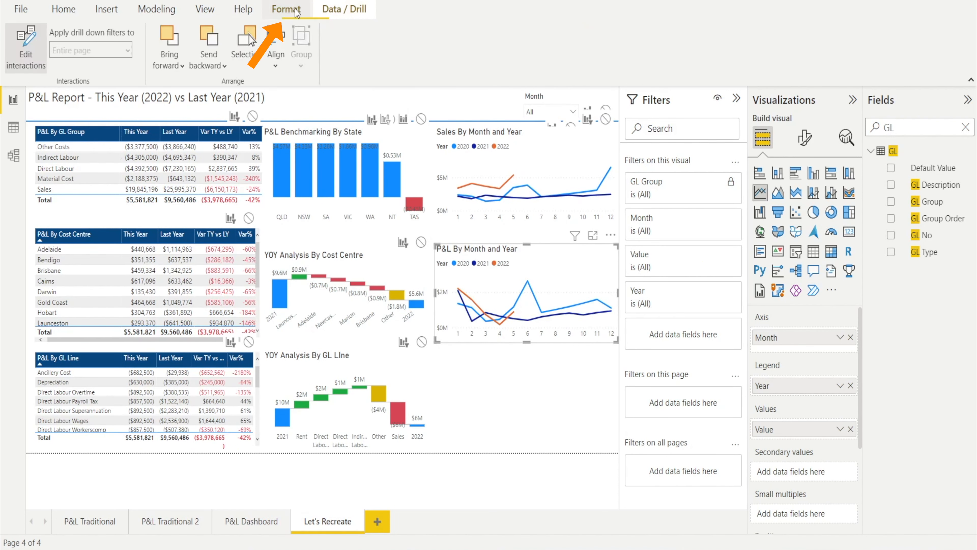
click(18, 52)
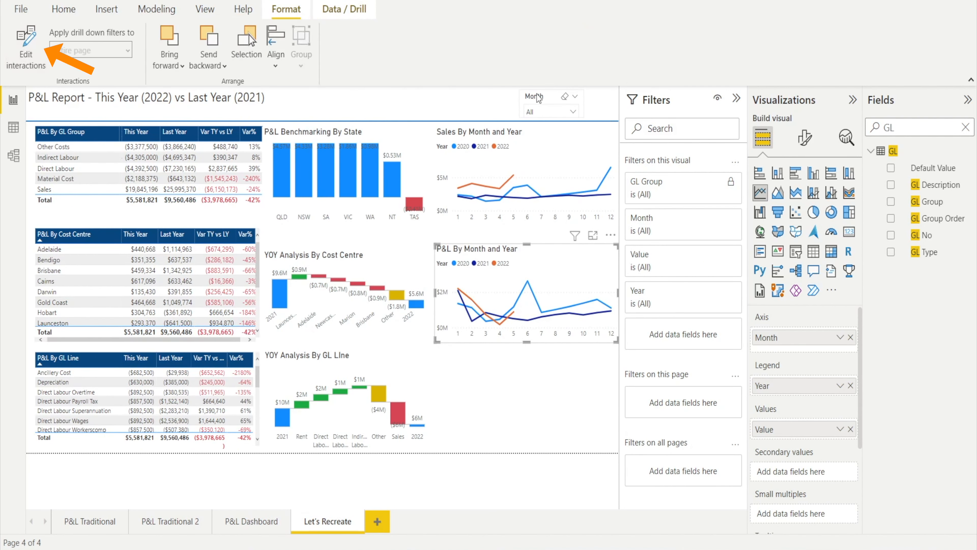
click(542, 100)
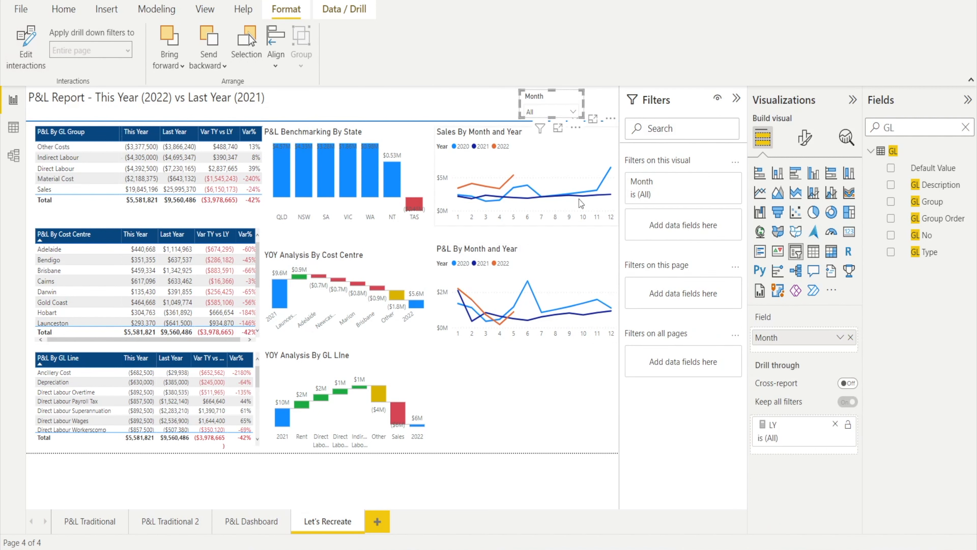
click(18, 45)
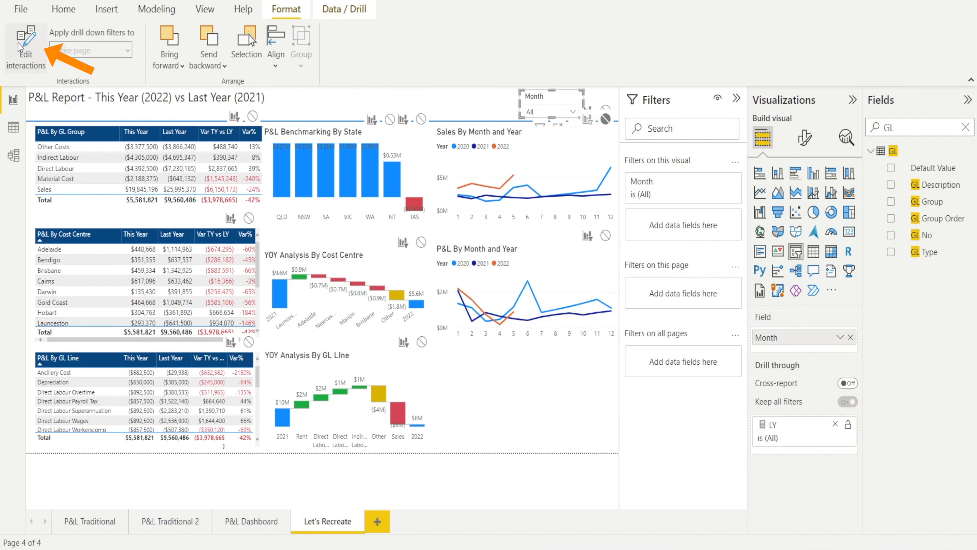
click(605, 236)
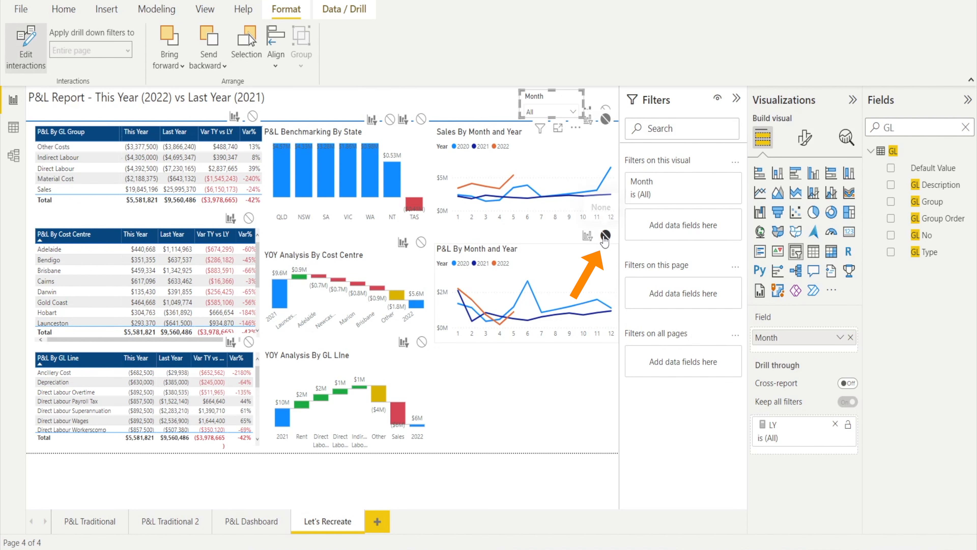
Test the Month slicer's effect on the P&L By Month and Year chart with month 4, and clear the selection
click(577, 114)
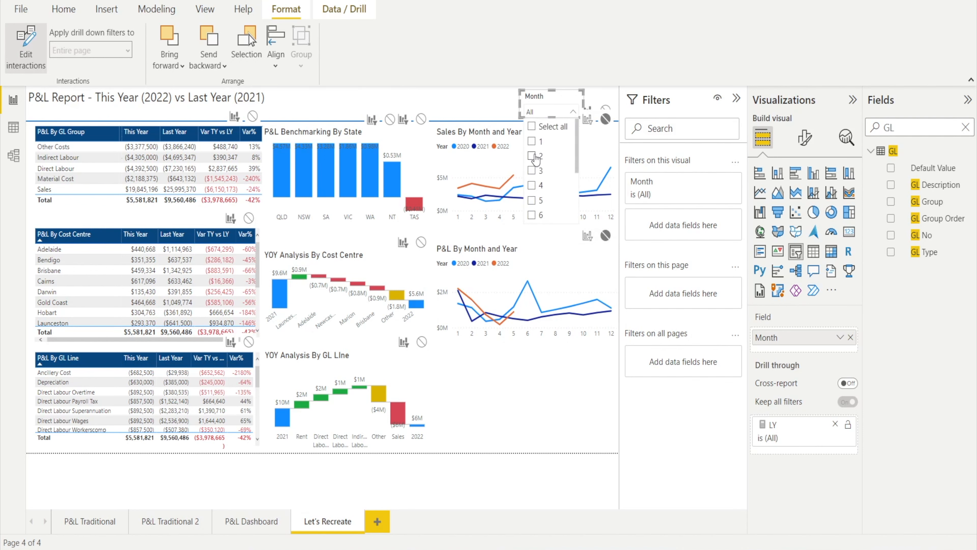
click(536, 187)
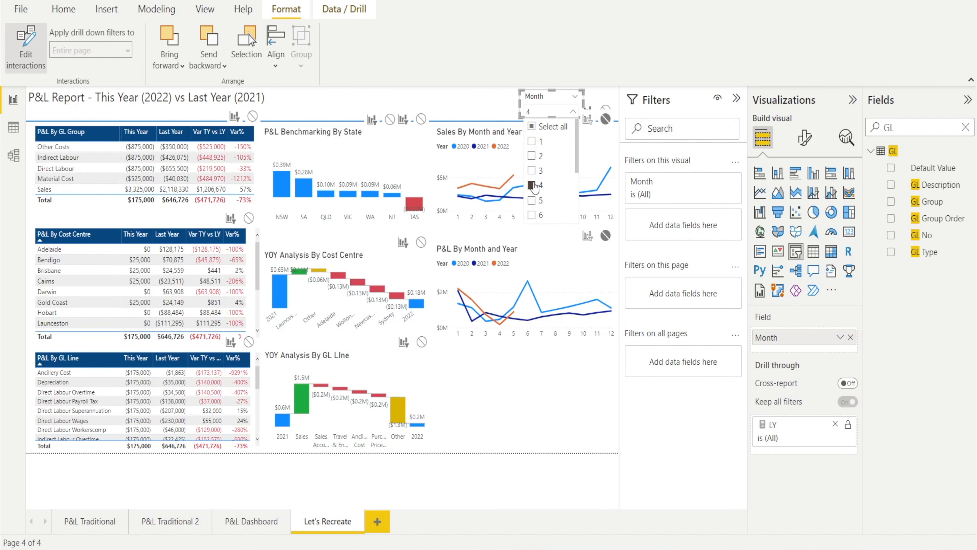
click(532, 185)
click(485, 102)
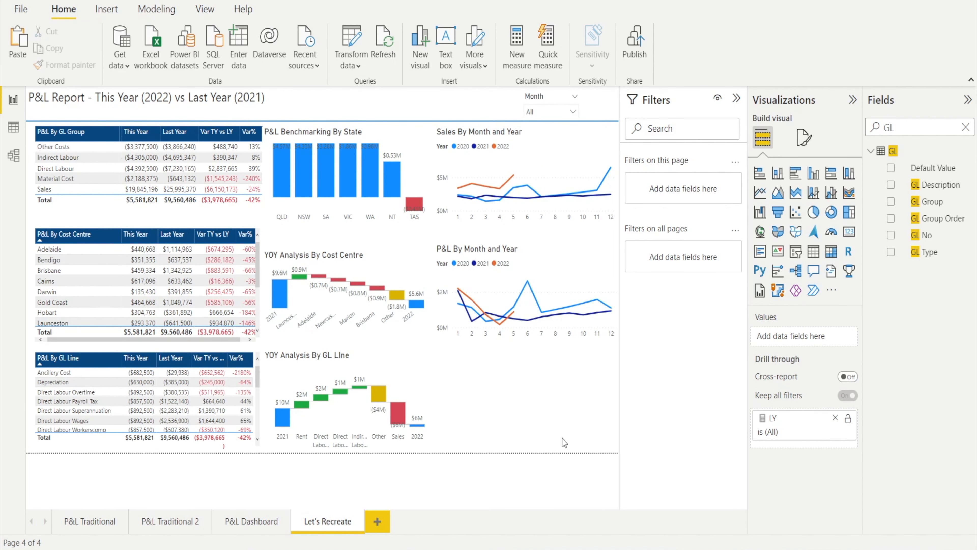
Check the third line chart on the P&L Dashboard page, and duplicate the P&L By Month and Year chart below the original on Let's Recreate
click(256, 517)
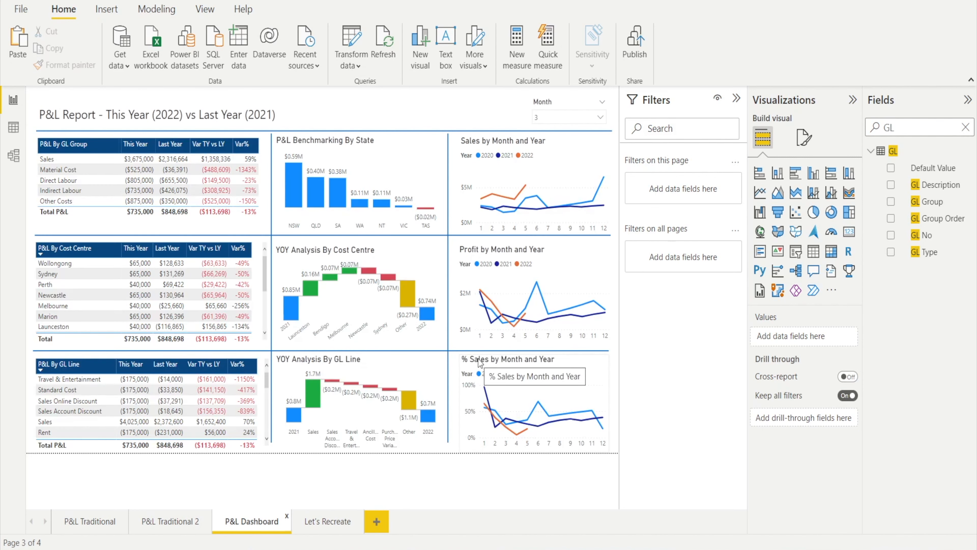
click(321, 527)
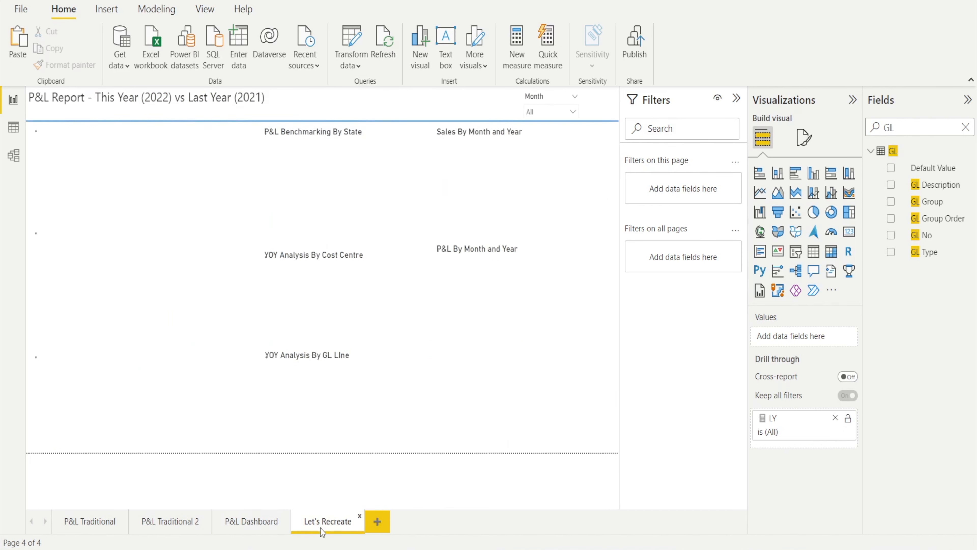
click(565, 253)
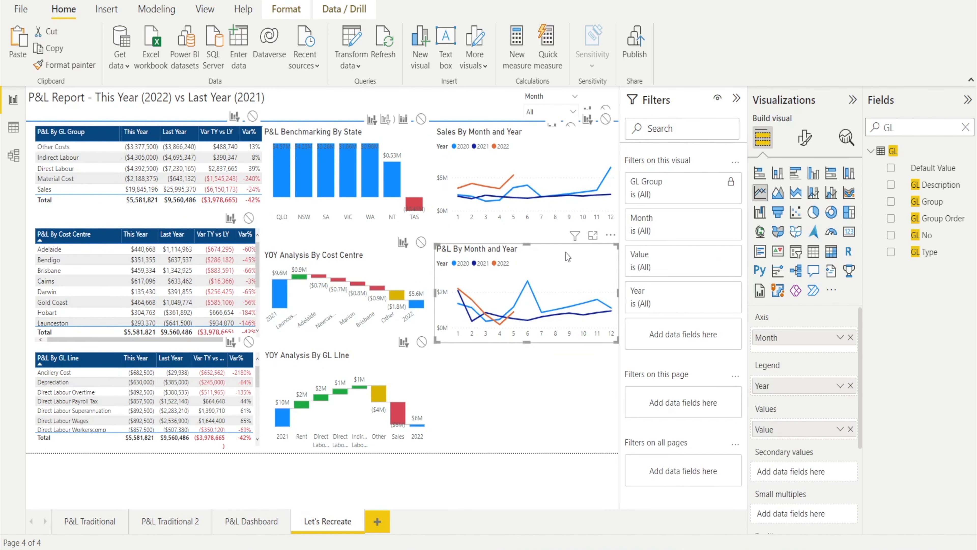
key(ctrl+c)
key(ctrl+v)
drag(566, 264, 568, 369)
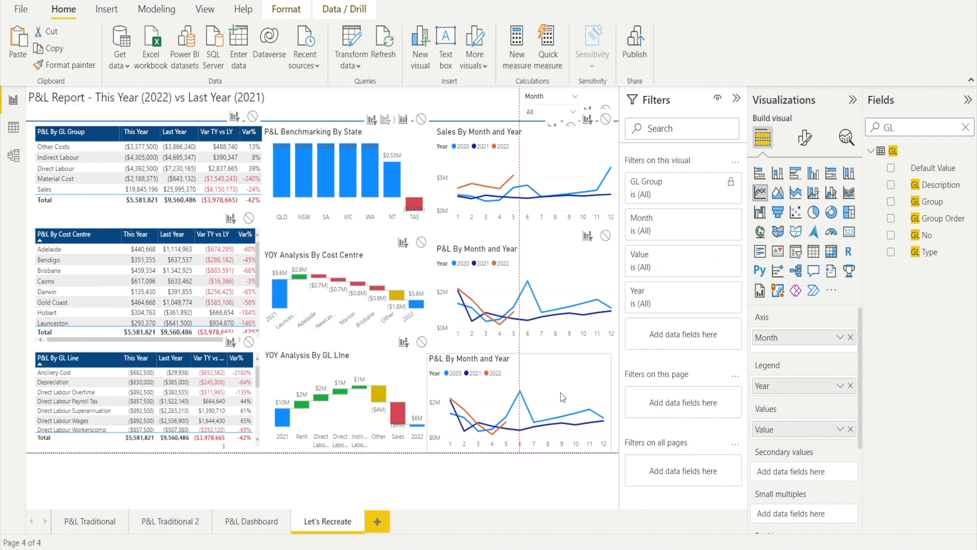
Replace Value with the % Sales measure in the duplicated line chart
double_click(893, 128)
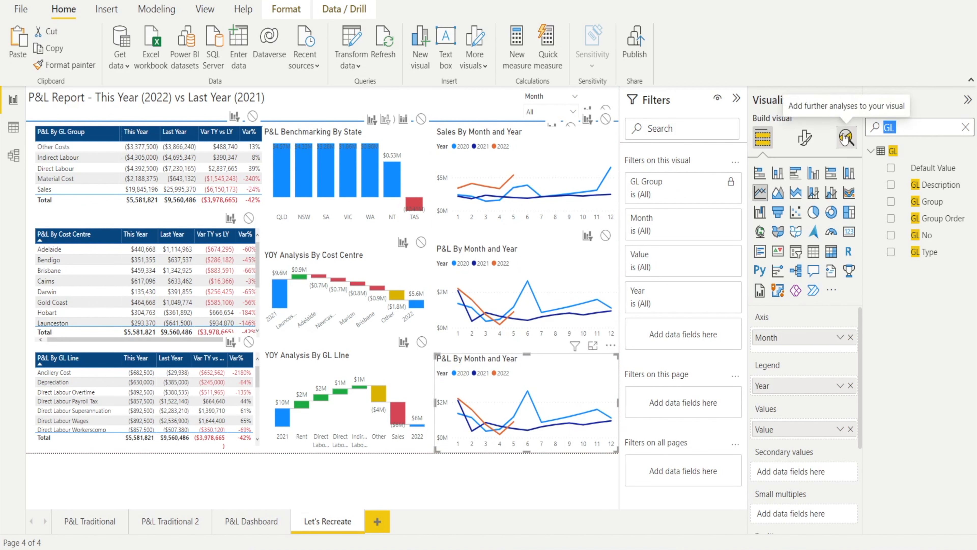
text(%sa)
key(BackSpace)
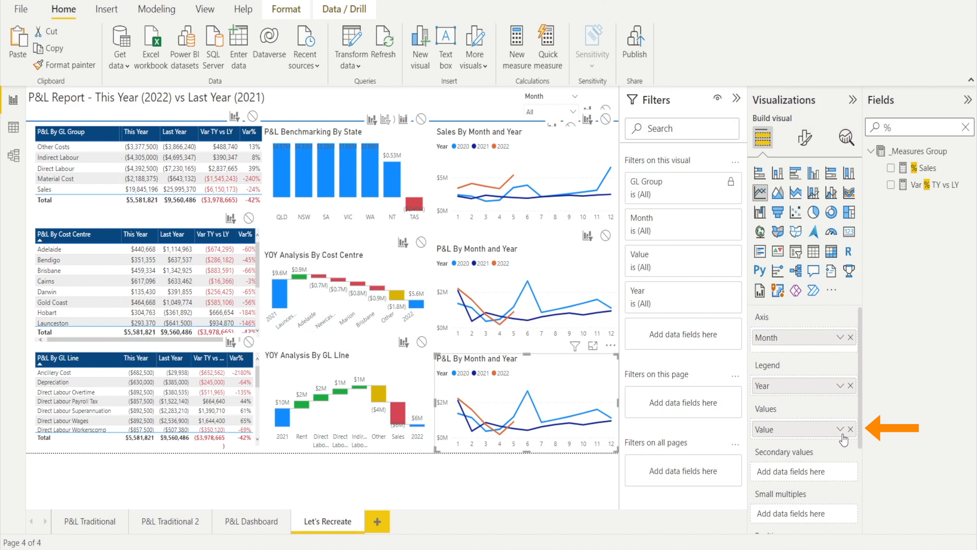
click(851, 430)
mouse_move(923, 168)
mouse_down()
mouse_move(870, 370)
mouse_move(833, 433)
mouse_up()
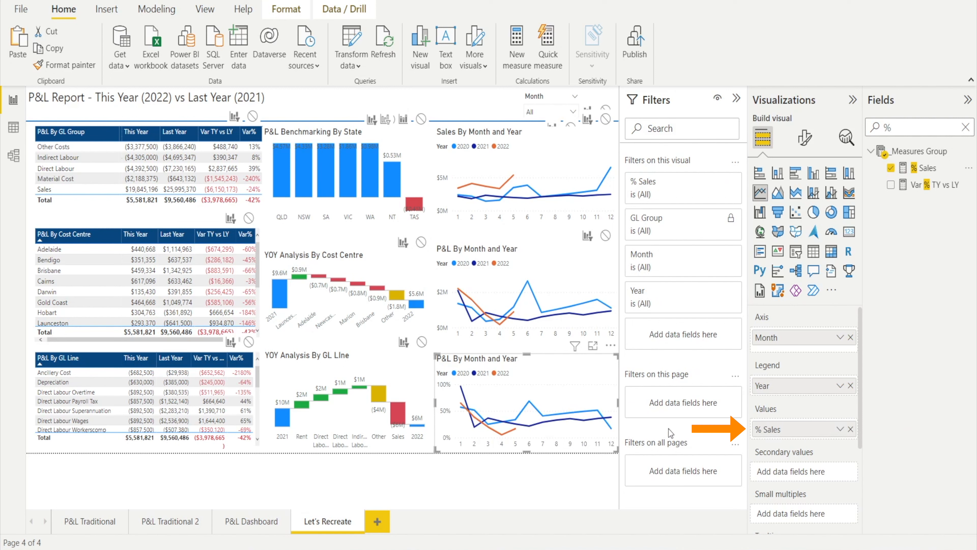
Change the duplicated chart's title to "% of Sales By Month and Year"
click(805, 140)
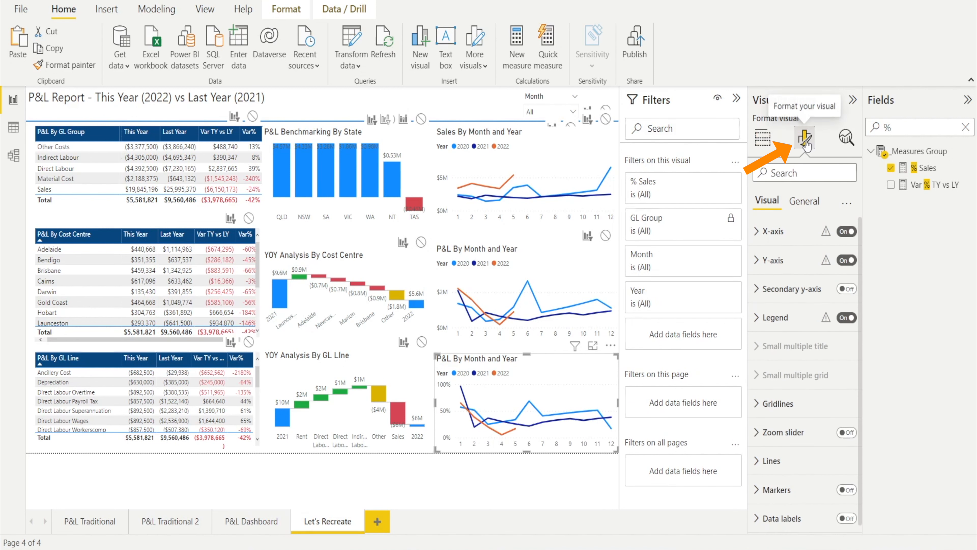
click(805, 201)
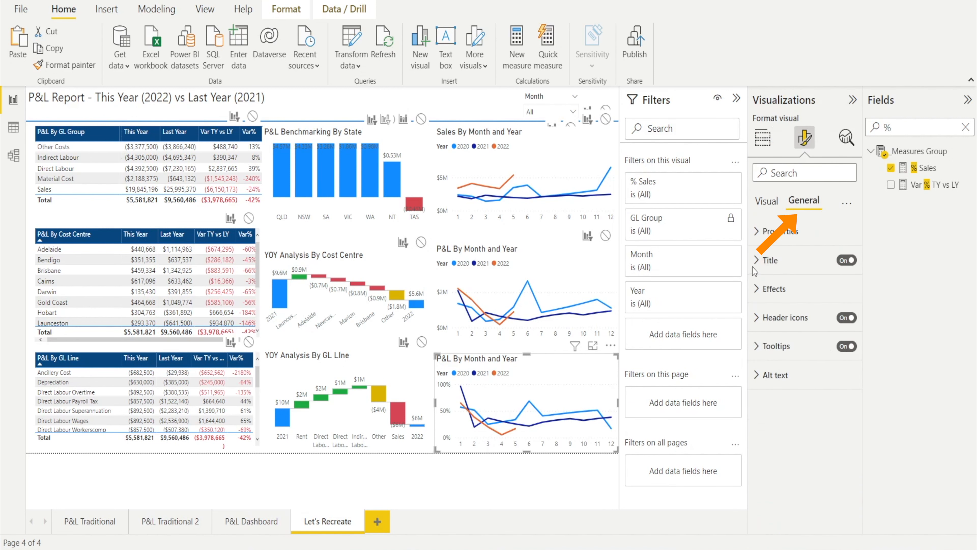
click(757, 262)
drag(777, 303, 715, 302)
text(%)
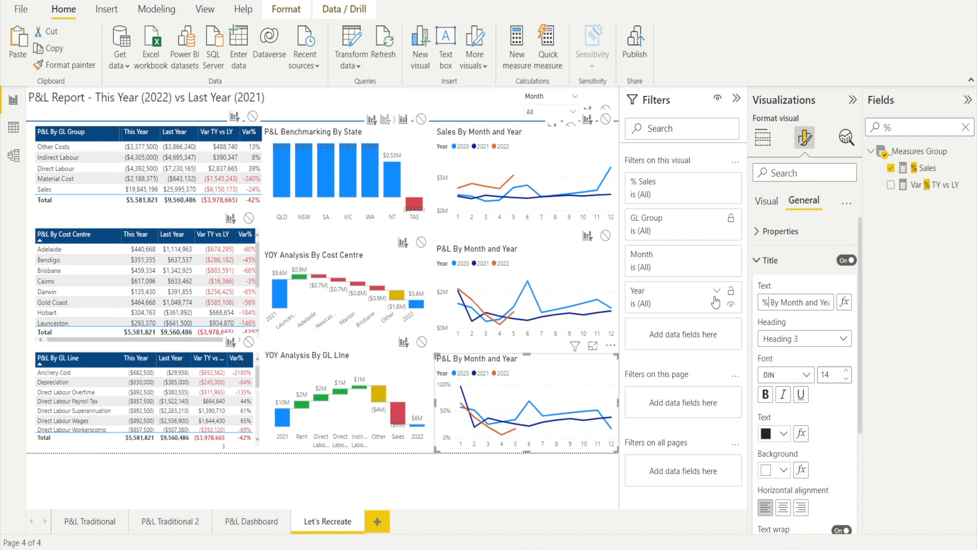
text( of Sales)
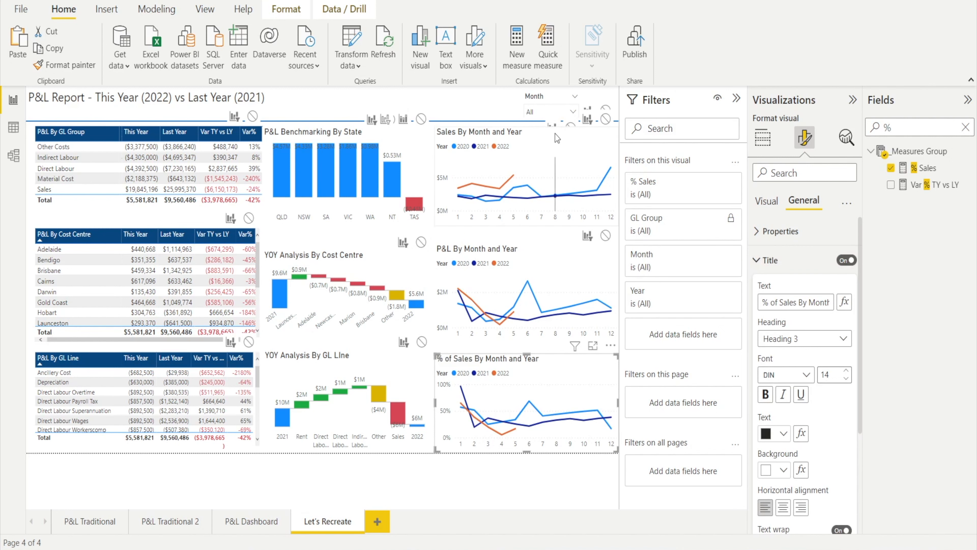
Test the Month slicer's effect on the % of Sales By Month and Year chart with month 2, and clear the selection
click(572, 114)
click(532, 156)
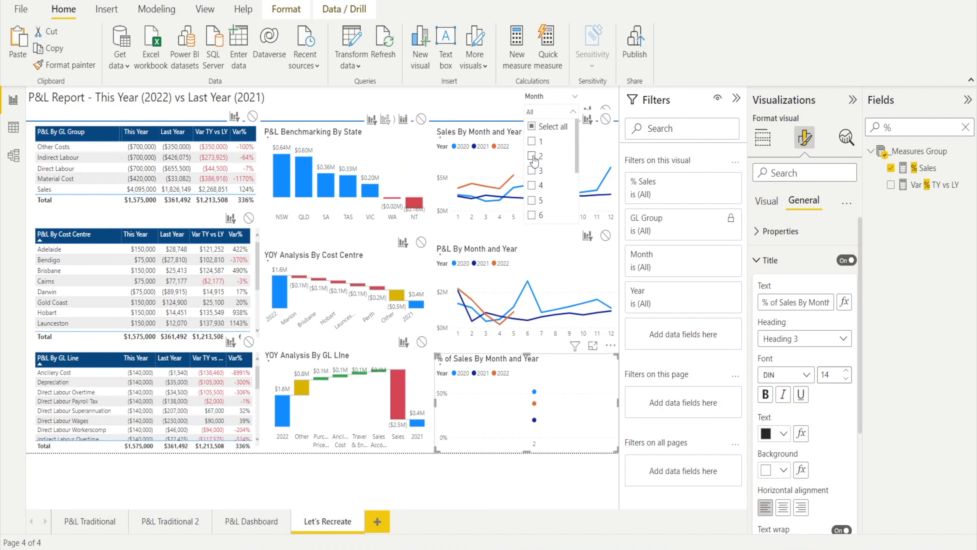
click(532, 156)
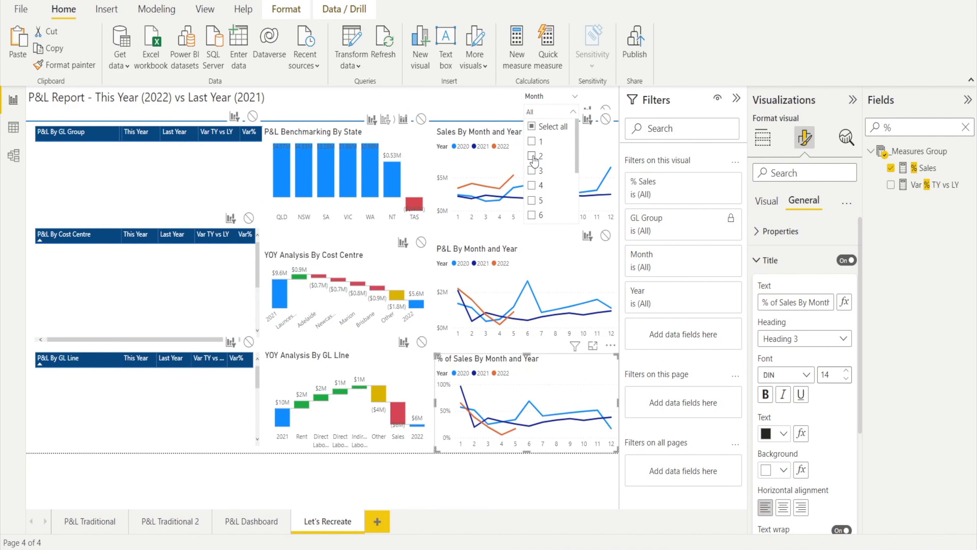
Set the Month slicer's interaction with the % of Sales By Month and Year chart to None
click(334, 11)
click(282, 16)
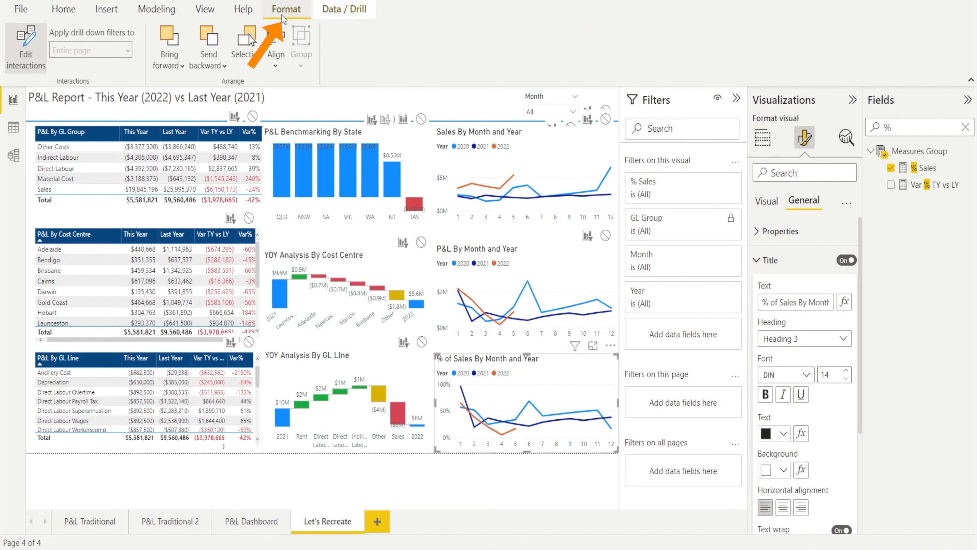
click(25, 46)
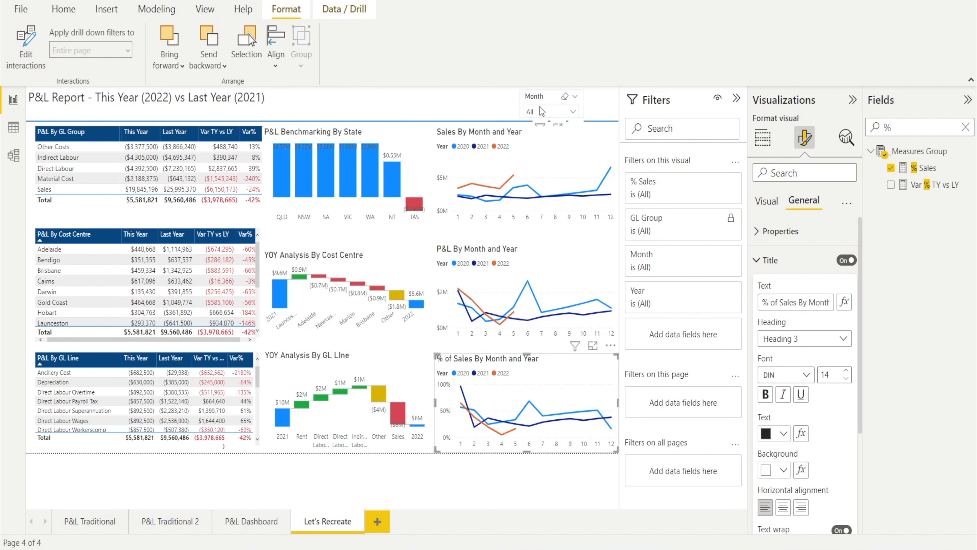
click(26, 45)
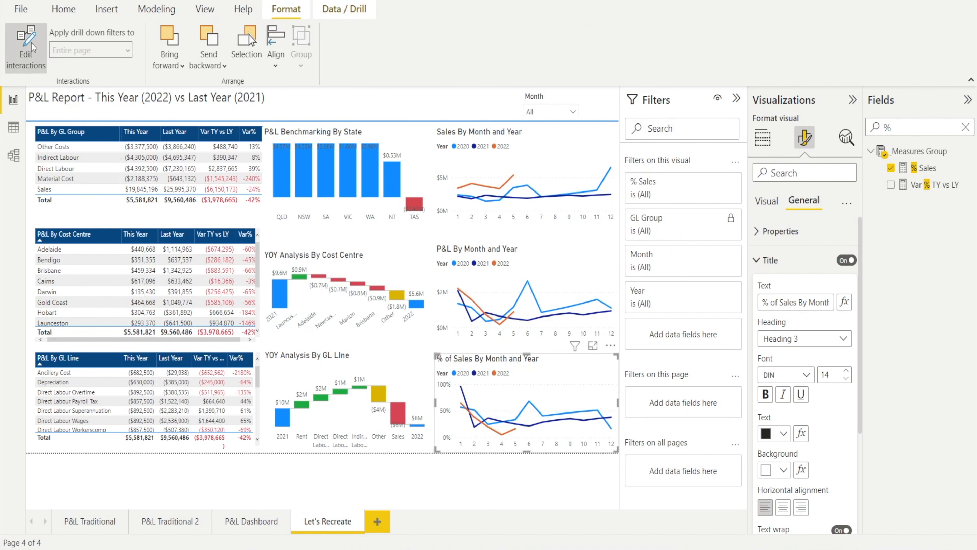
click(557, 99)
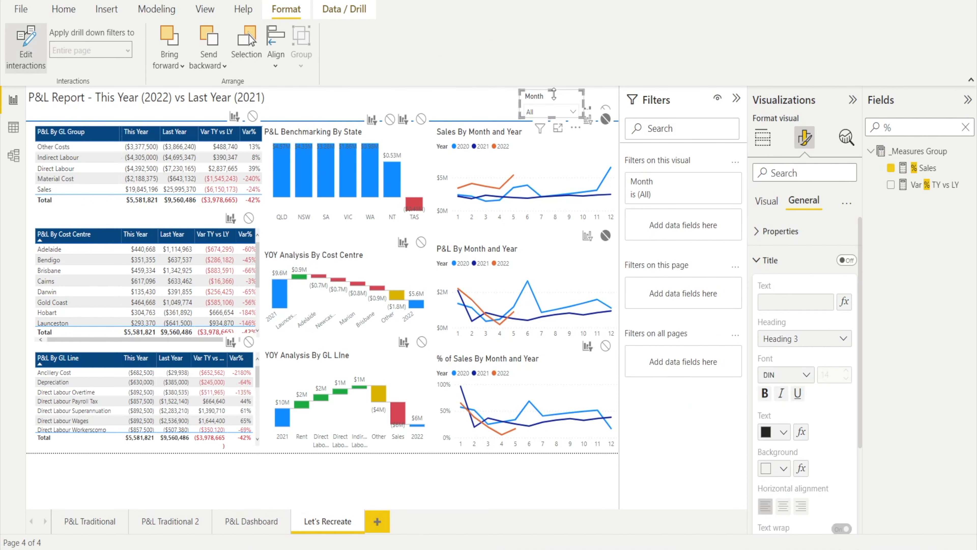
click(606, 346)
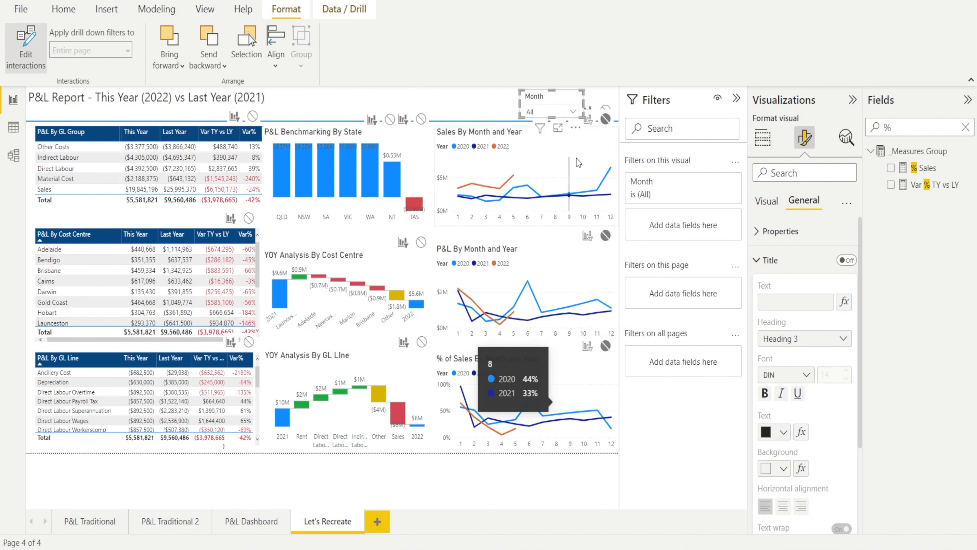
Test the Month slicer against the line charts with months 2, 4 and 5, keep month 5 selected, and turn off interaction editing
click(573, 112)
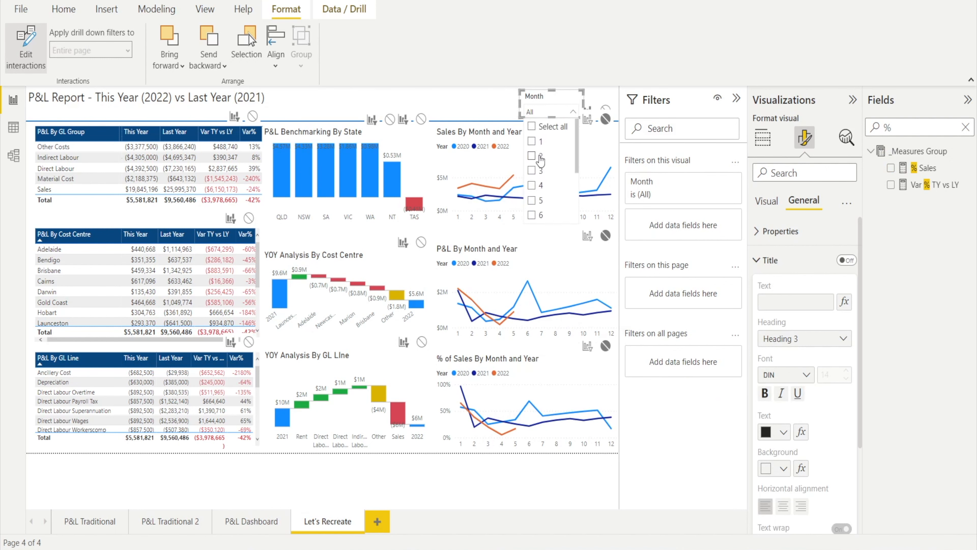
click(532, 156)
click(532, 185)
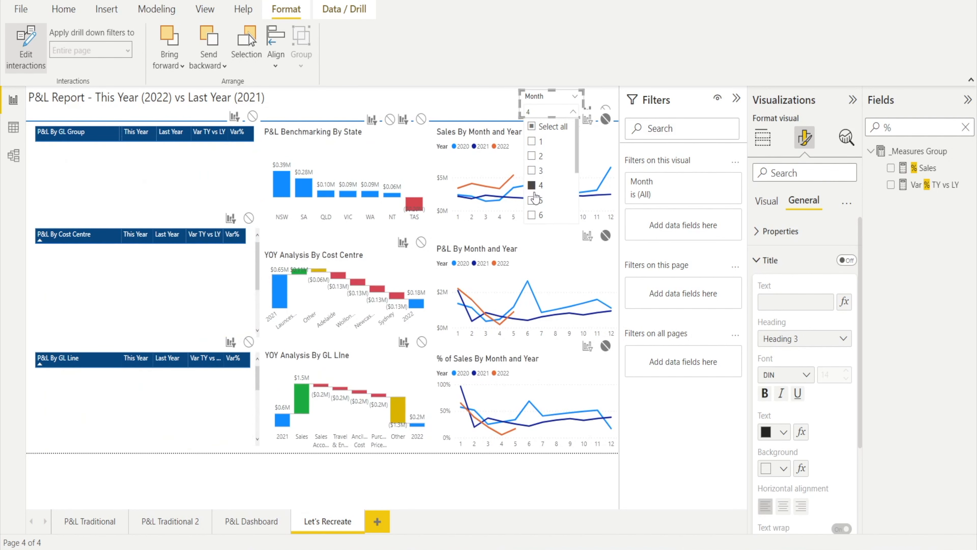
click(532, 200)
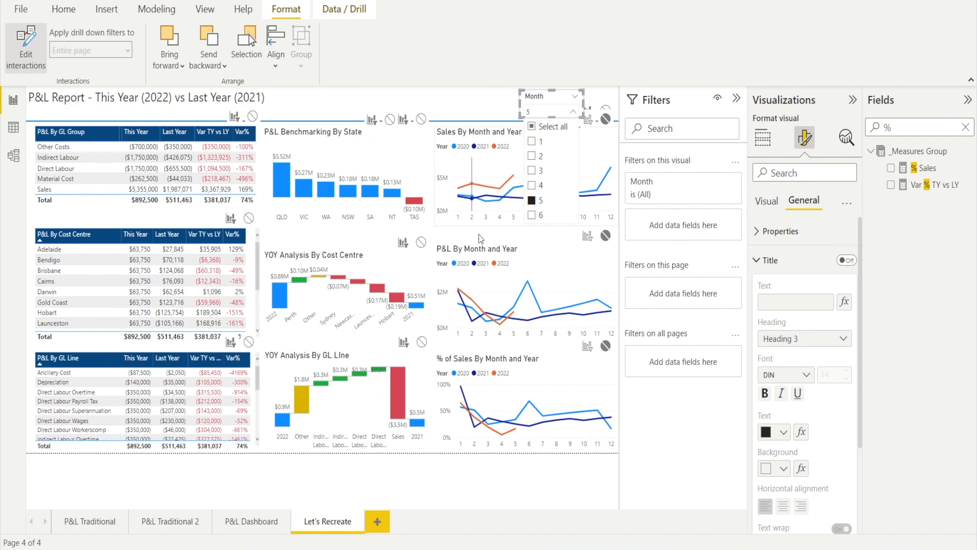
click(499, 494)
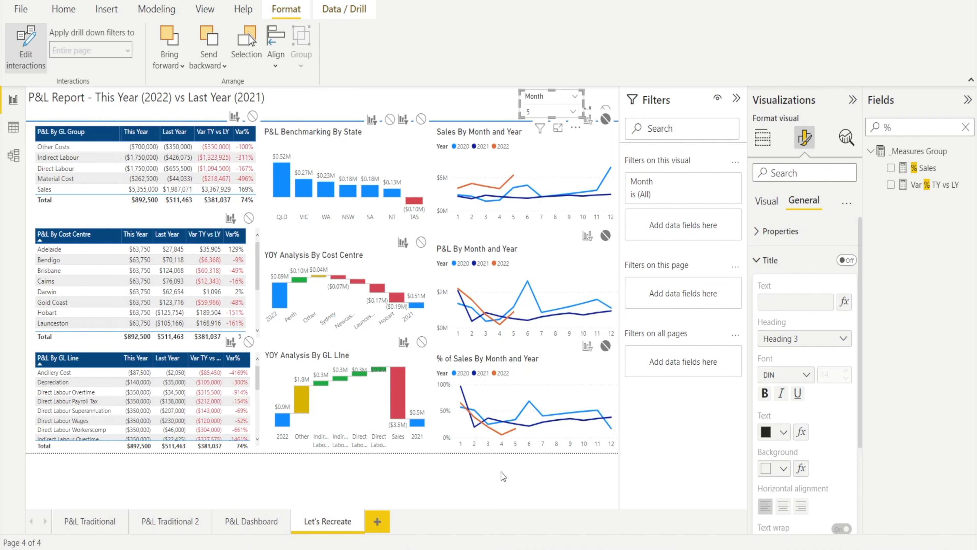
click(23, 52)
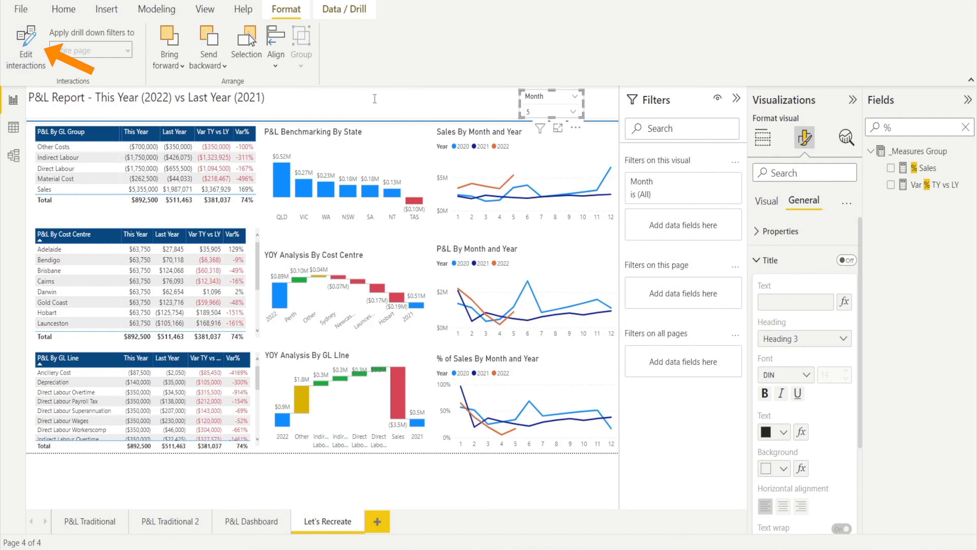
click(451, 106)
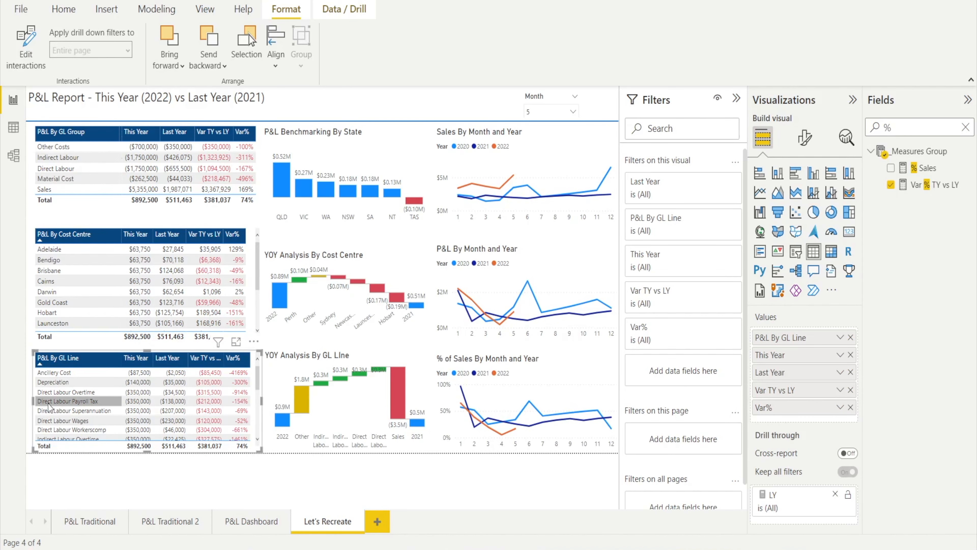
Select Direct Labour Payroll Tax in the P&L By GL Line table and set the table's interaction with P&L Benchmarking By State to Filter
click(48, 403)
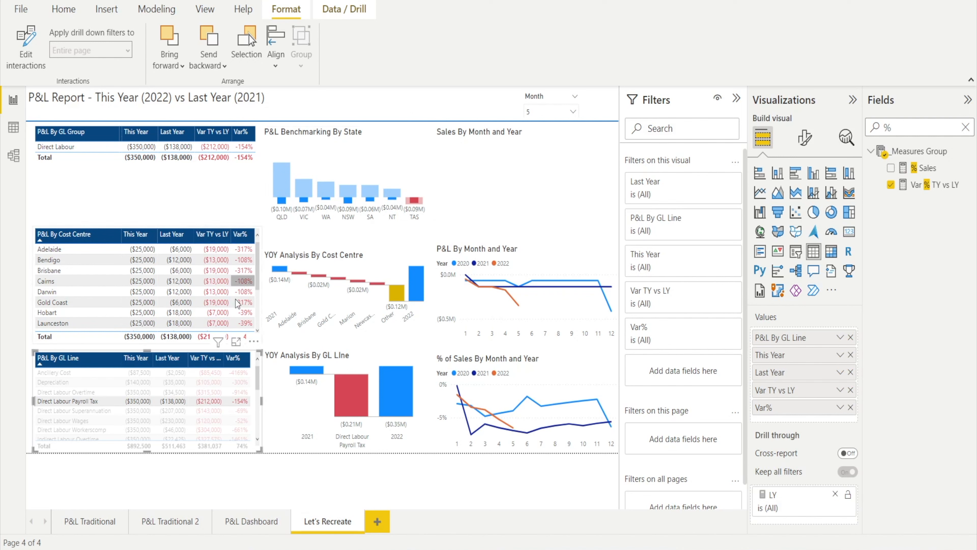
click(30, 47)
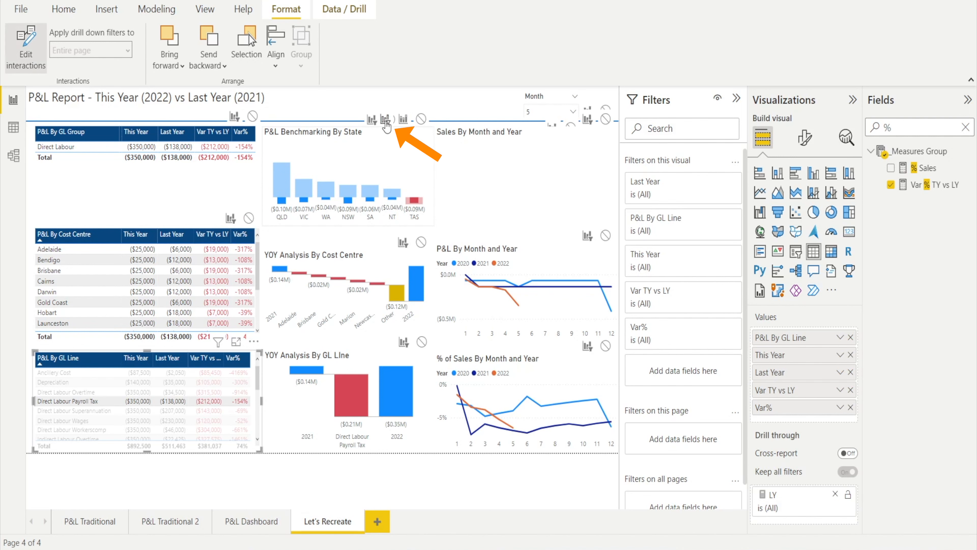
click(385, 120)
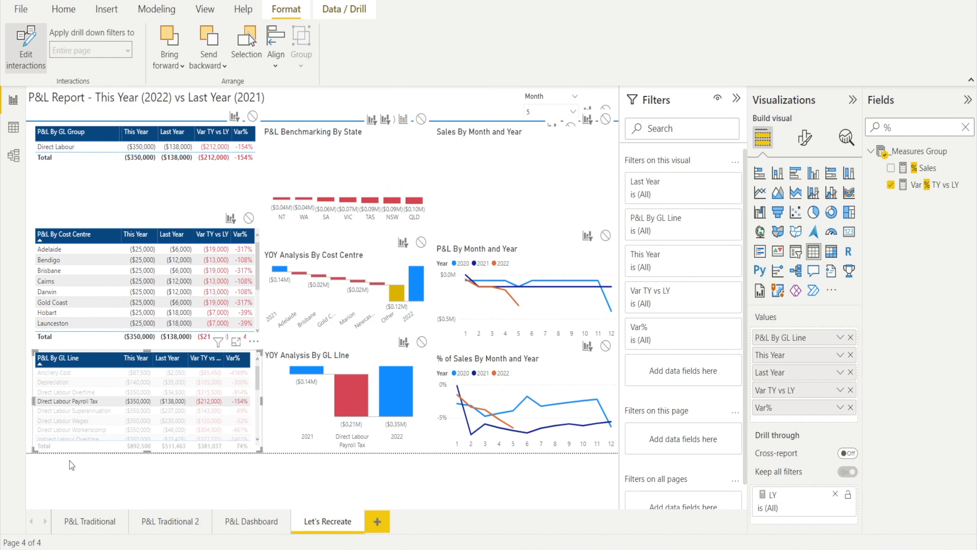
Test the GL Line table's filtering of P&L Benchmarking By State with Direct Labour Overtime, Direct Labour Wages and Depreciation
click(78, 393)
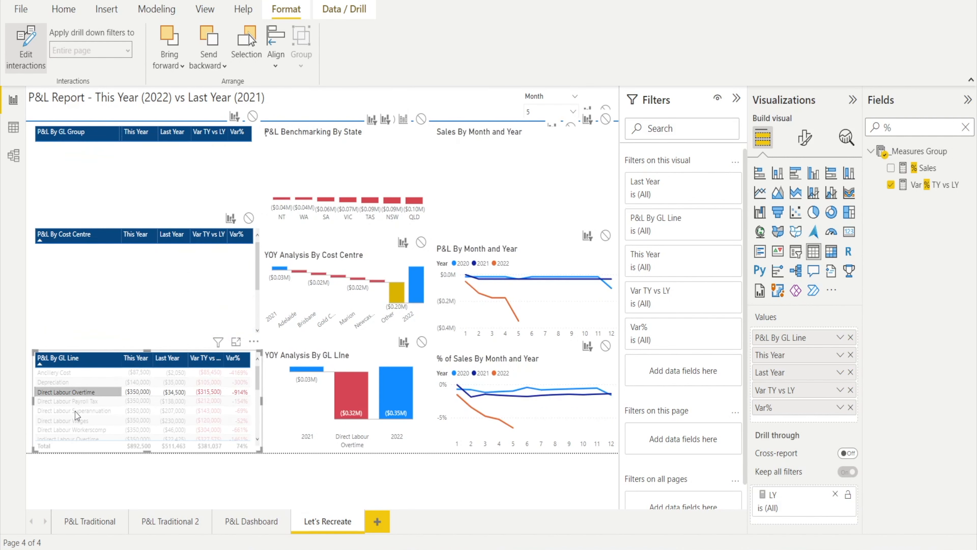
click(74, 419)
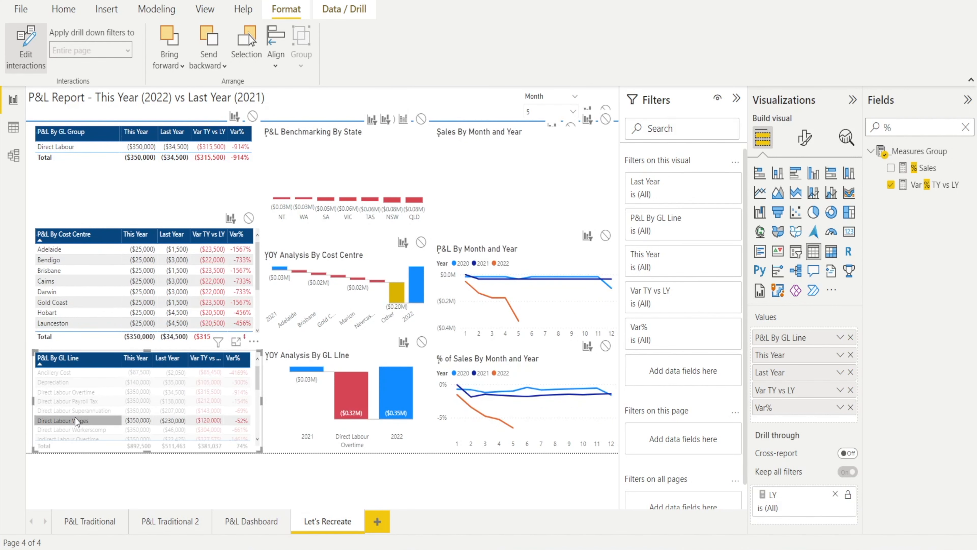
click(76, 385)
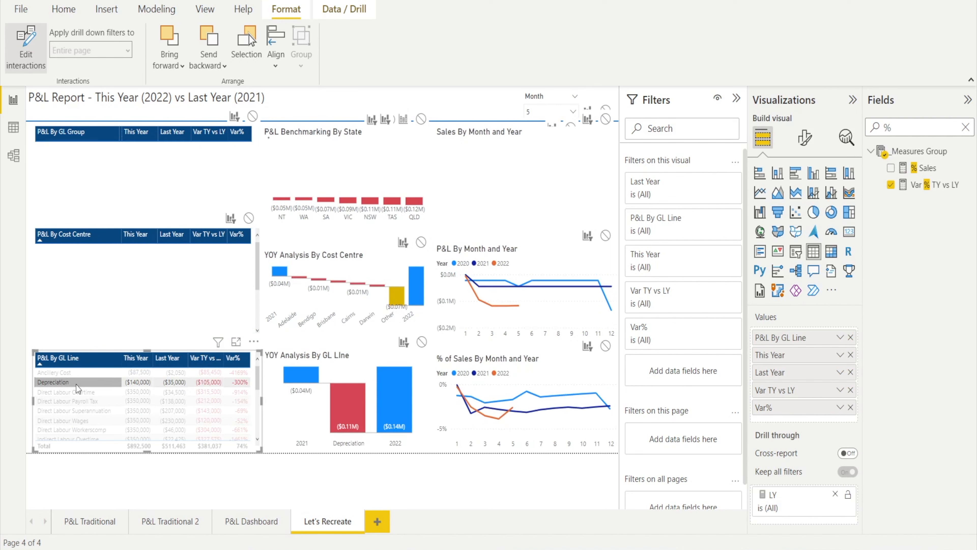
click(84, 421)
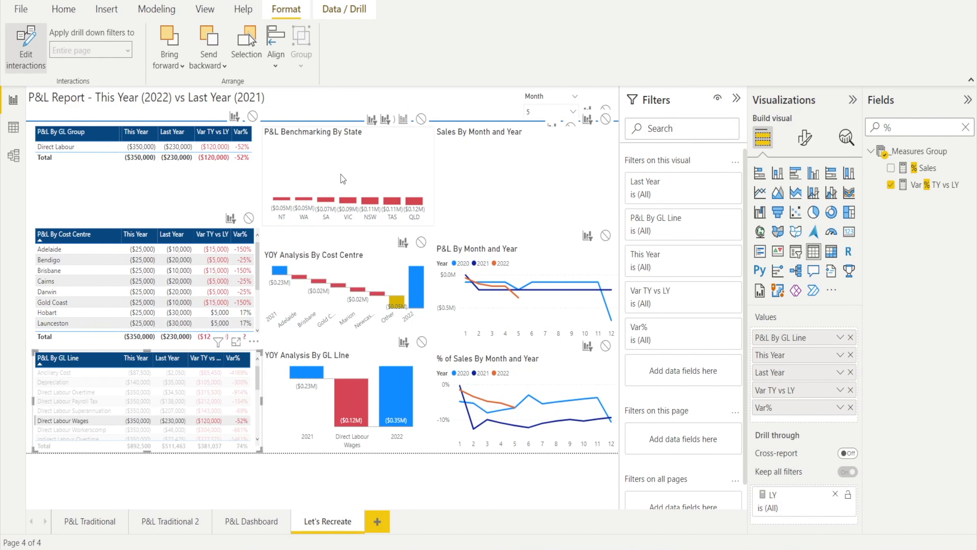
click(330, 165)
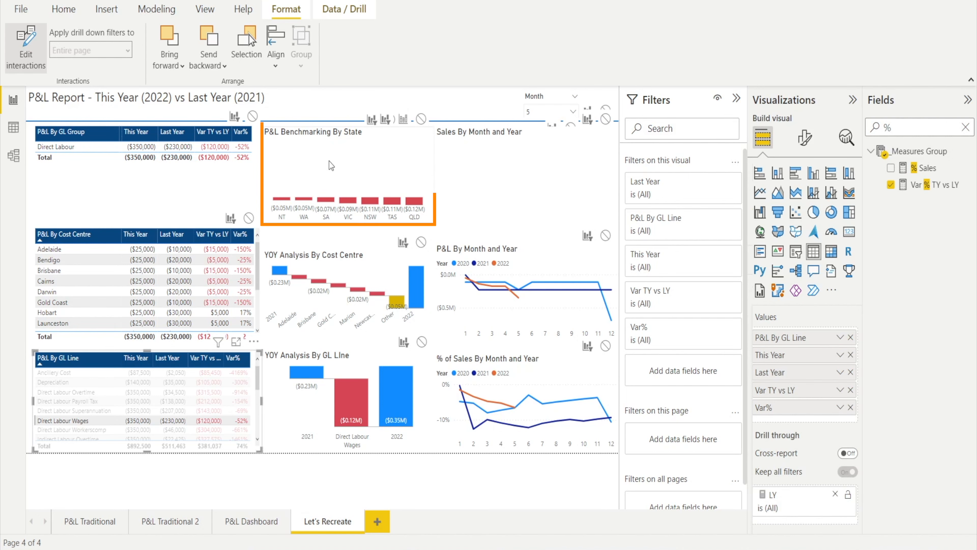
Clear the Y-axis minimum and maximum of the P&L Benchmarking By State chart to Auto, leaving the Y-axis turned off
click(808, 137)
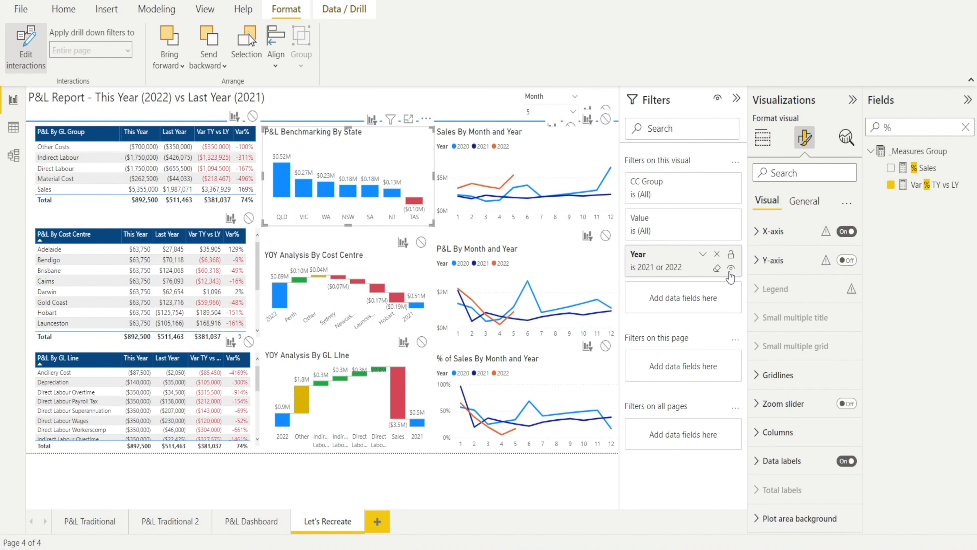
click(758, 262)
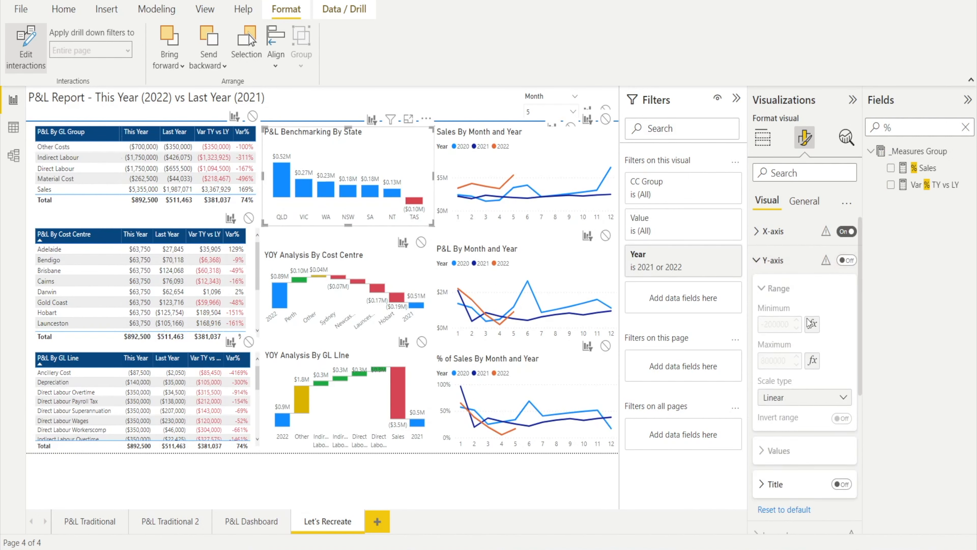
click(846, 260)
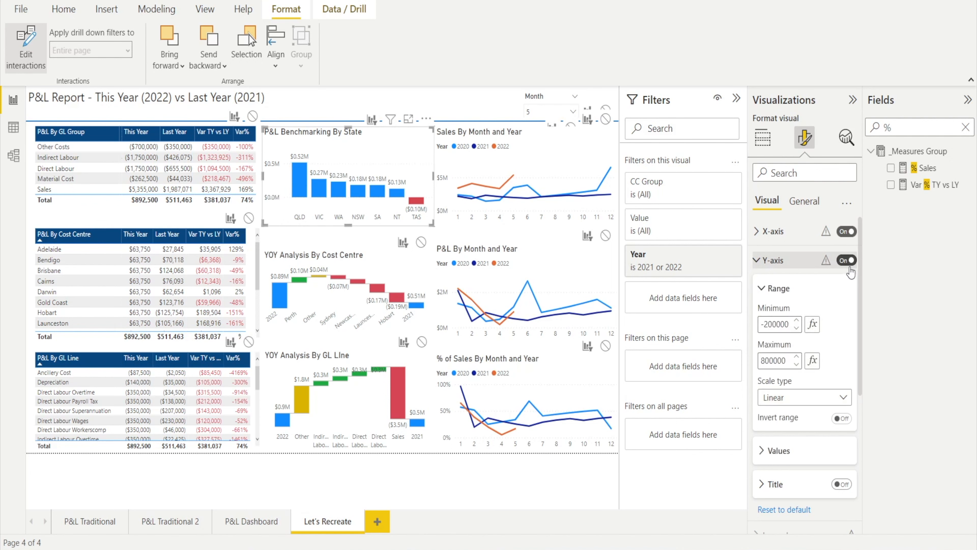
key(ctrl+a)
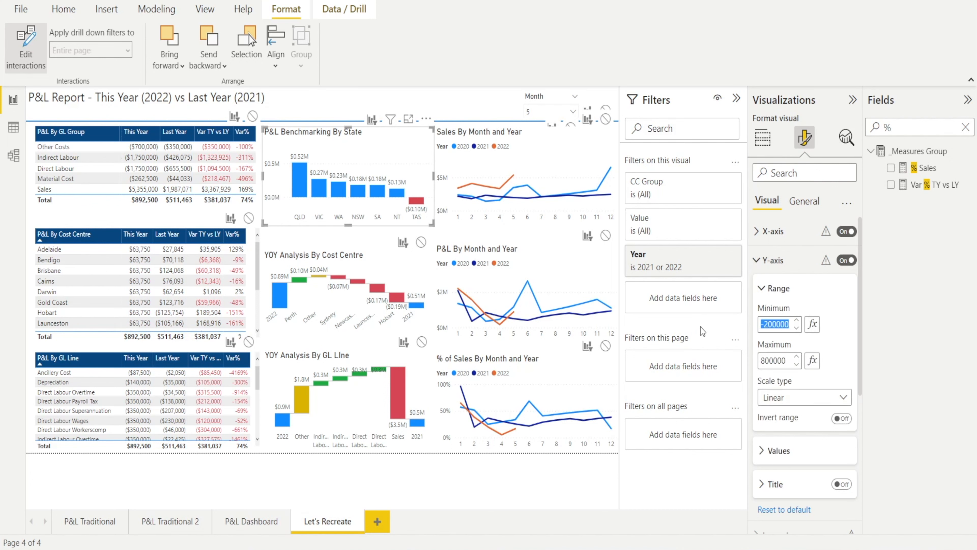
key(BackSpace)
key(ctrl+a)
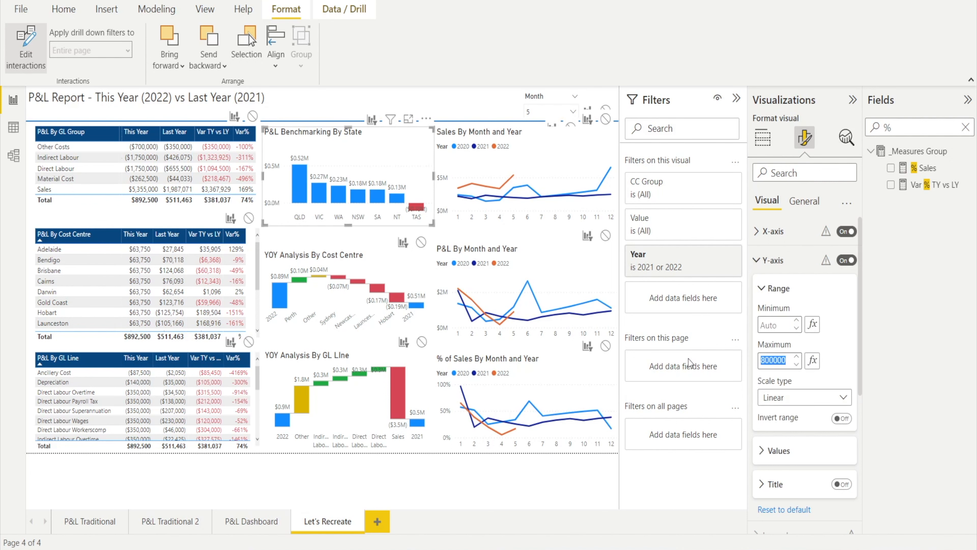
key(BackSpace)
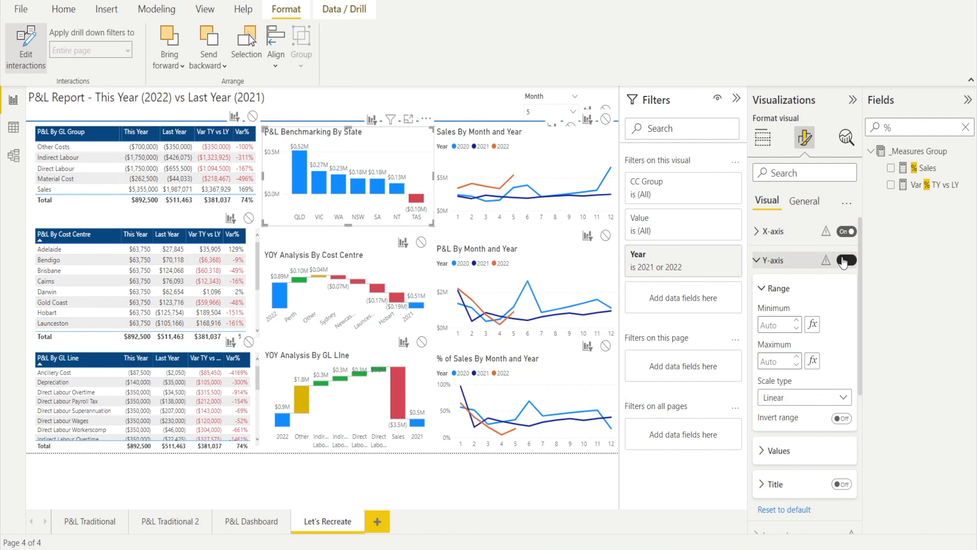
click(845, 261)
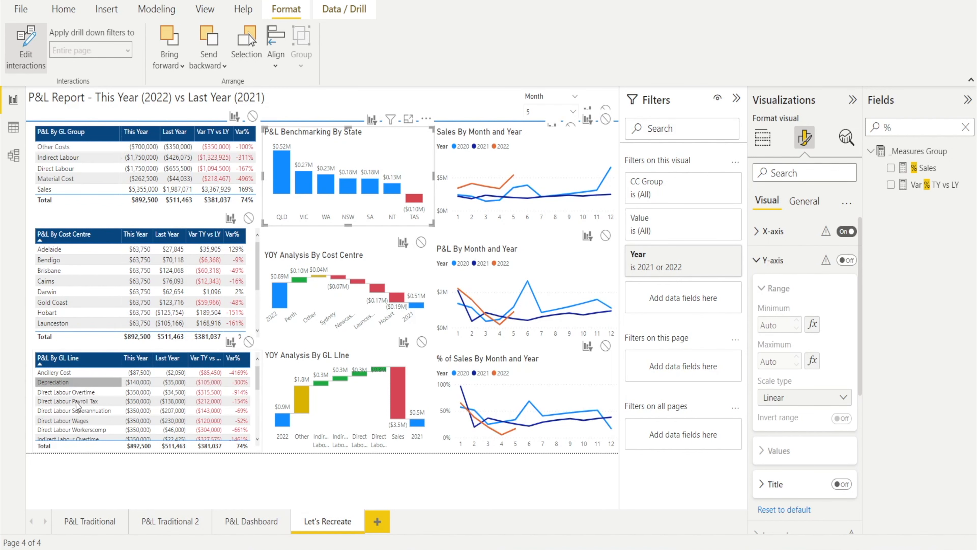
Check the P&L By GL Line table's filtering of P&L Benchmarking By State with Direct Labour Overtime, Ancillery Cost and Depreciation
click(75, 429)
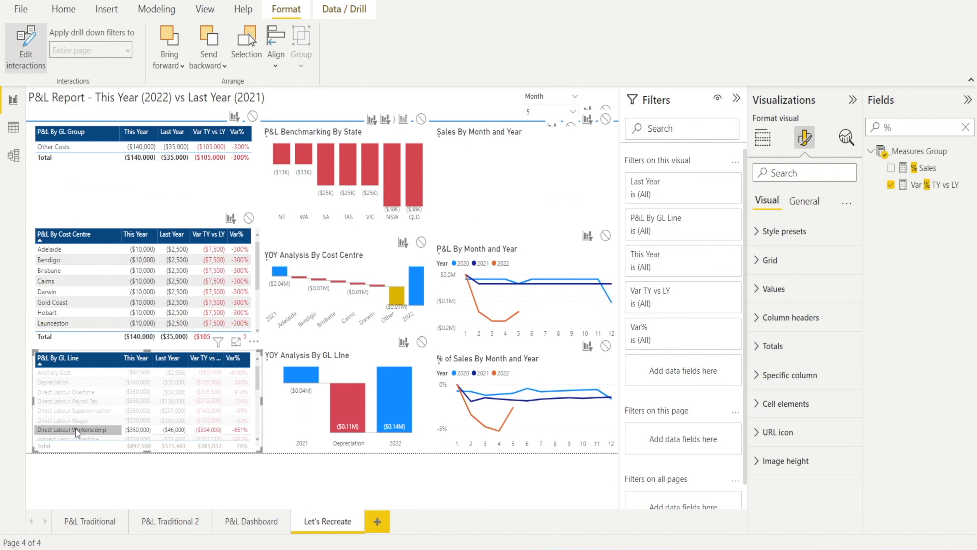
click(81, 391)
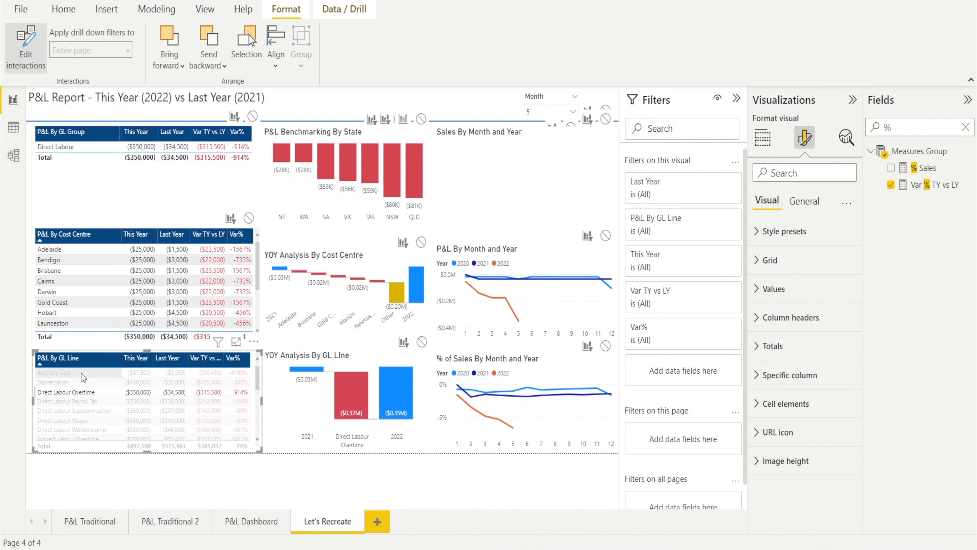
click(81, 373)
click(79, 383)
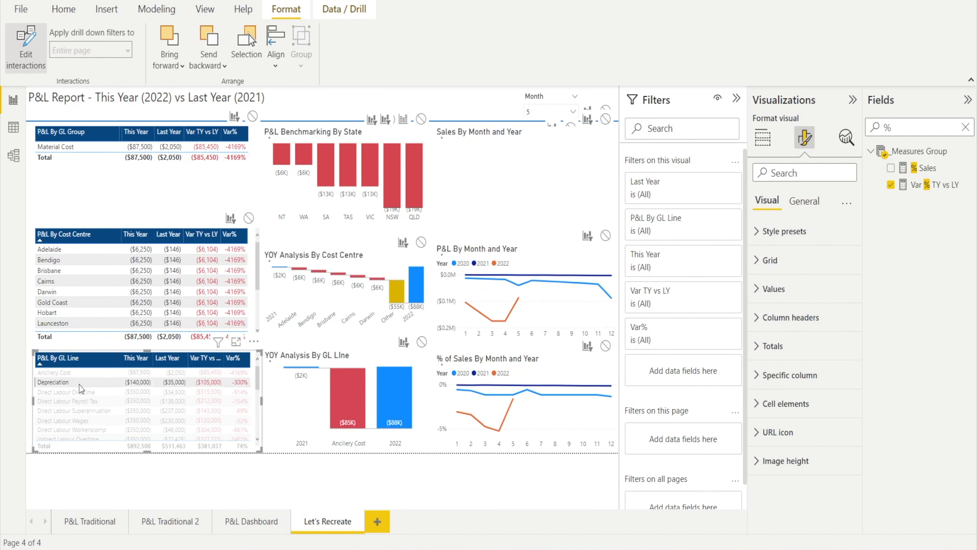
Check how Brisbane, Gold Coast and Bendigo in the P&L By Cost Centre table affect the P&L Benchmarking By State chart
click(76, 282)
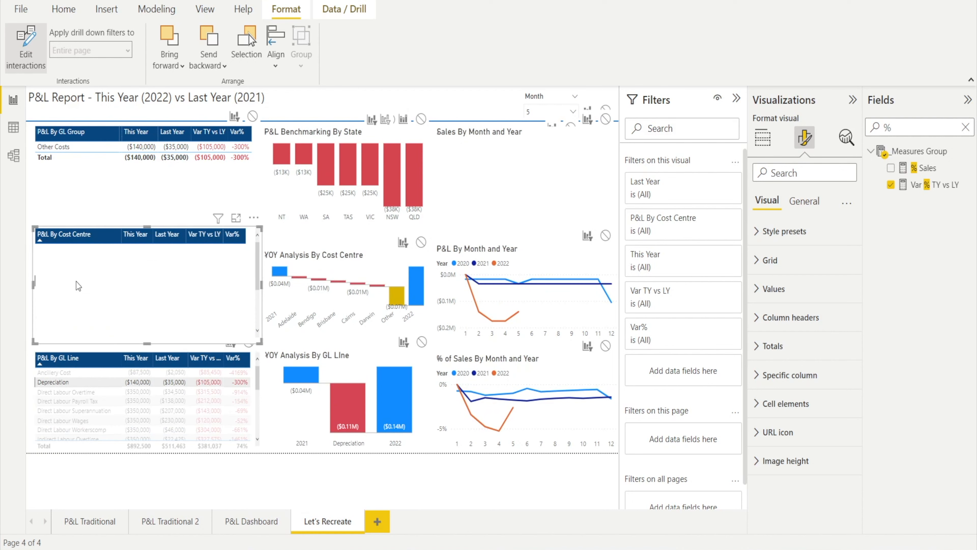
click(75, 269)
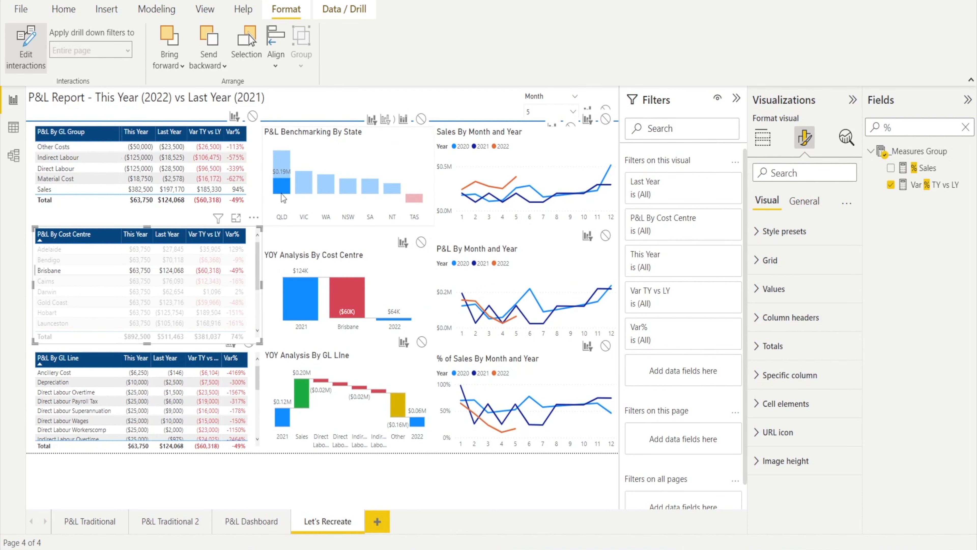
click(87, 303)
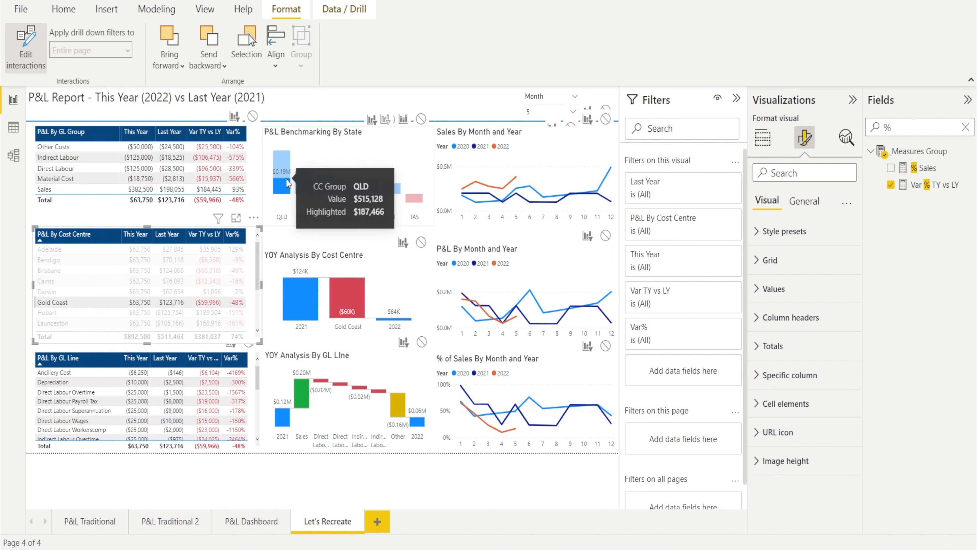
click(62, 260)
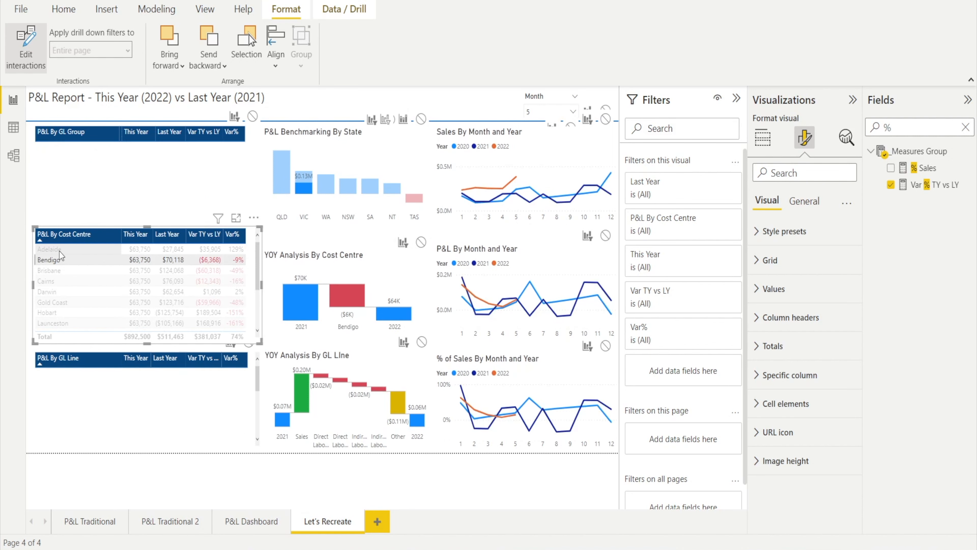
Try the Filter interaction from the Cost Centre table on P&L Benchmarking By State, restore Highlight, and clear the Bendigo selection
click(26, 54)
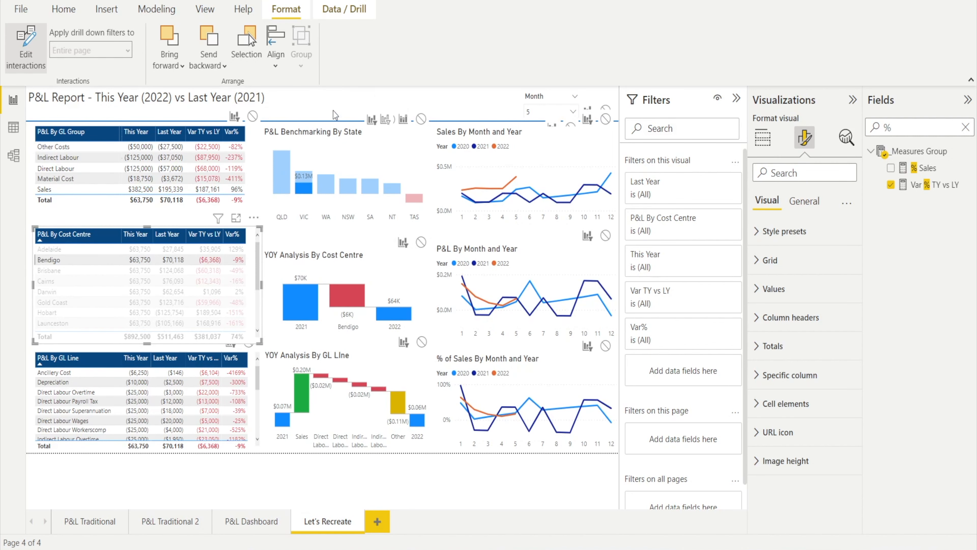
click(384, 120)
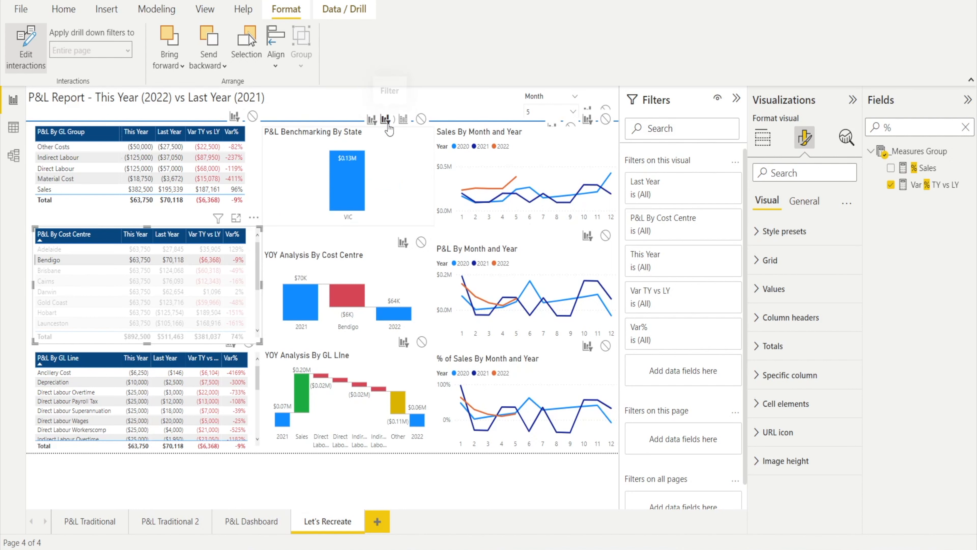
click(404, 120)
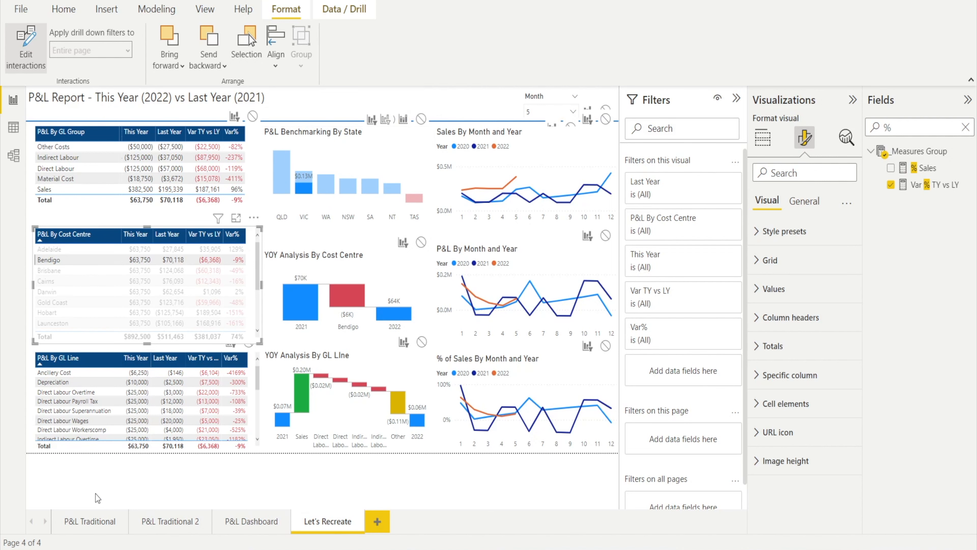
click(54, 260)
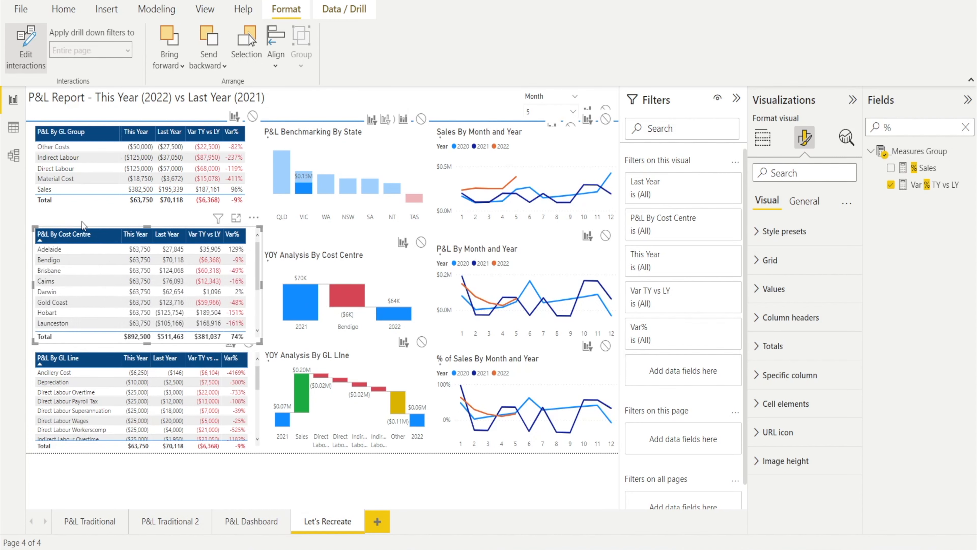
Set the P&L By GL Group table's interaction with P&L Benchmarking By State to Filter using Indirect Labour, and clear the table selection
click(83, 162)
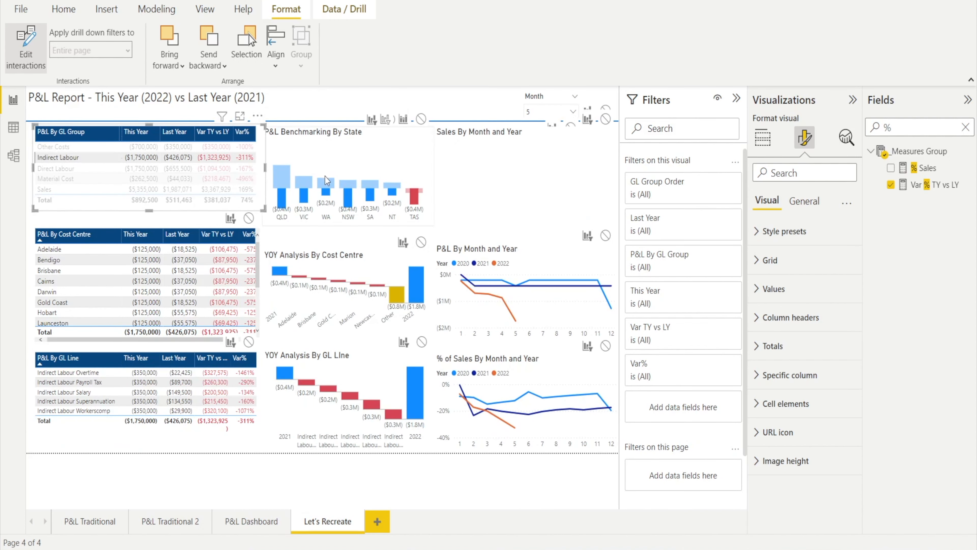
click(388, 121)
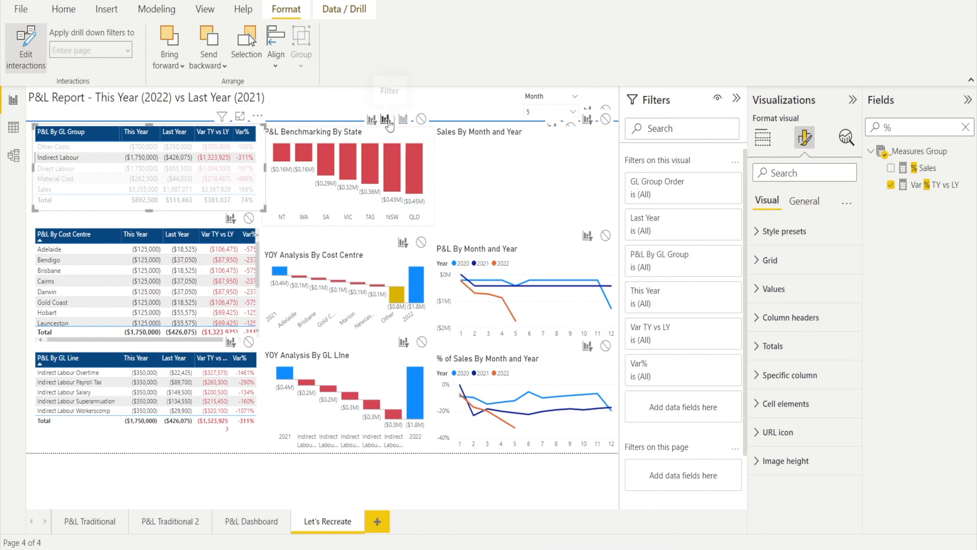
click(72, 145)
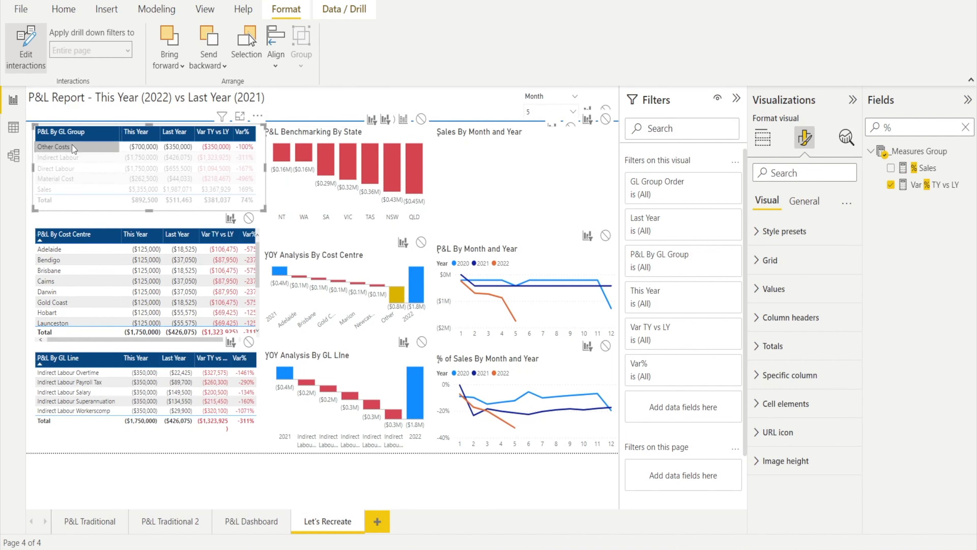
click(72, 150)
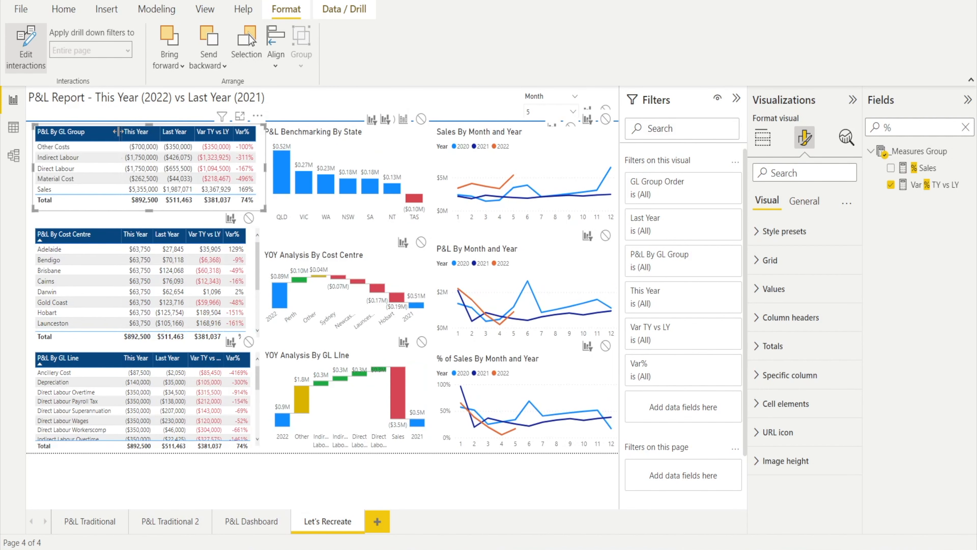
Reveal the narrow GL Group Order column in the P&L By GL Group table, sort by it descending, and collapse it again
drag(119, 133, 113, 136)
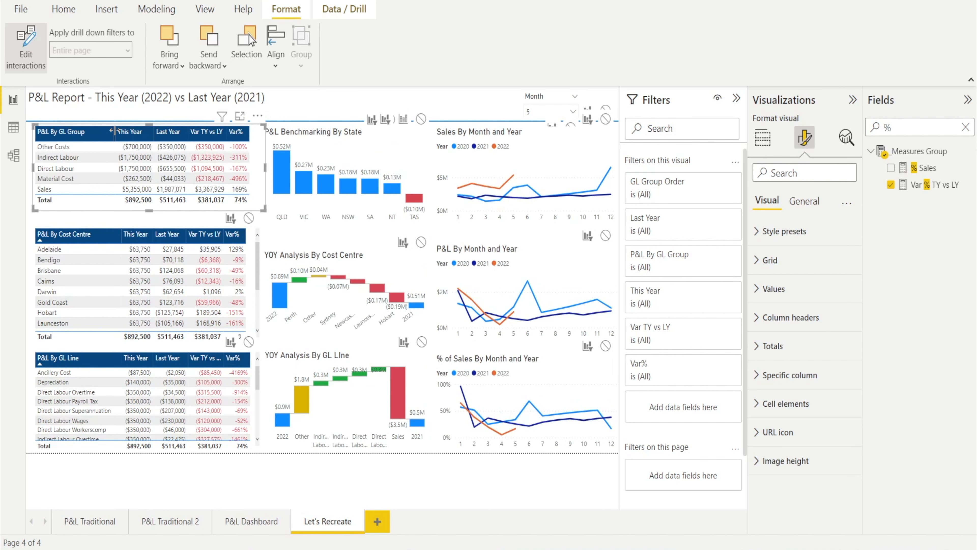
drag(116, 132, 118, 136)
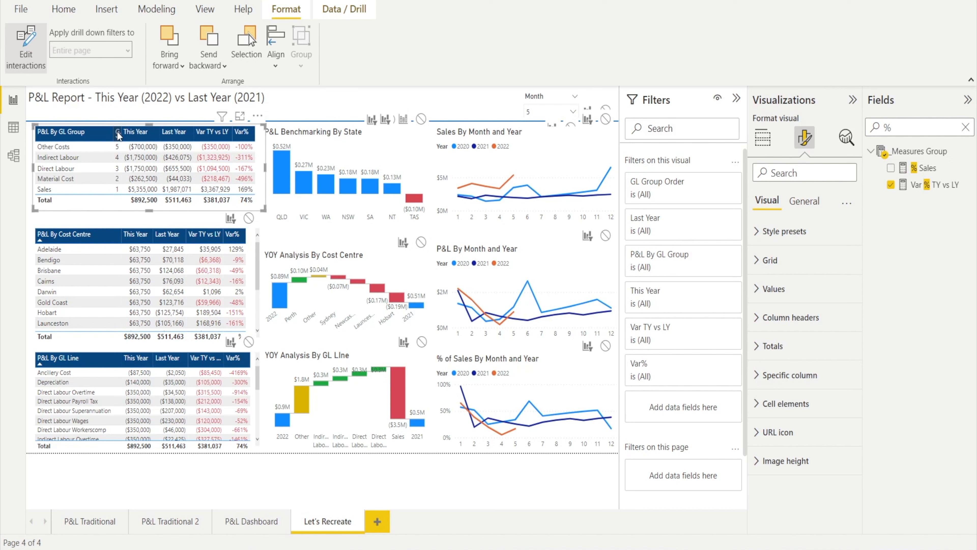
click(119, 134)
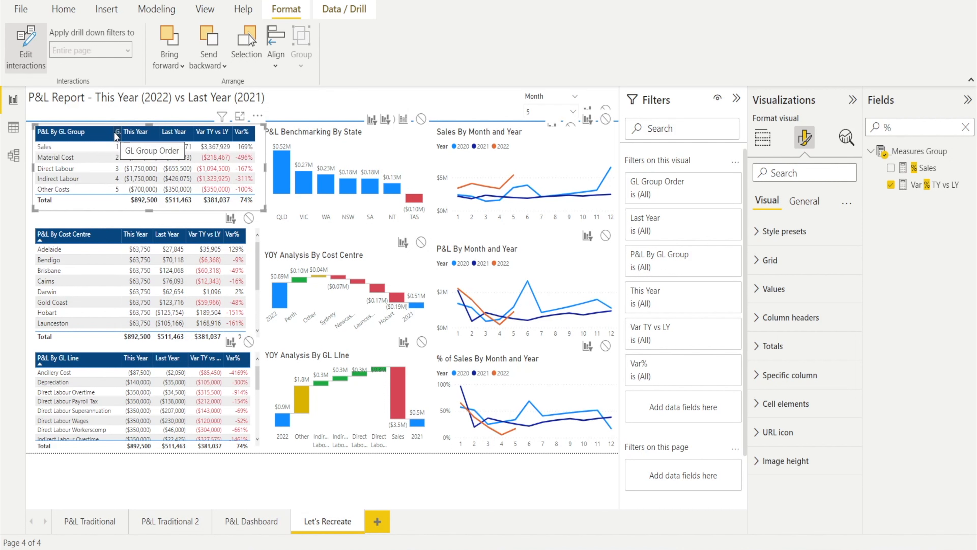
click(117, 133)
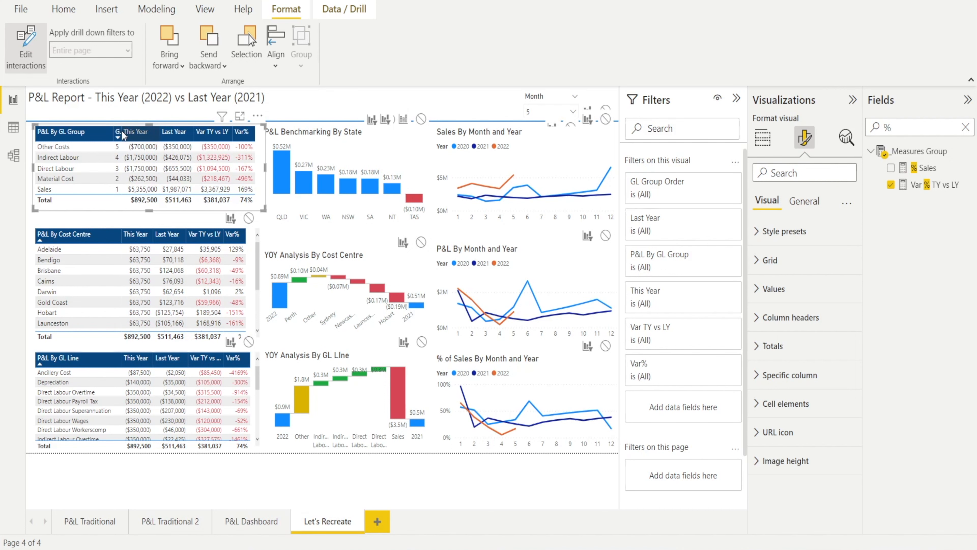
drag(119, 131, 110, 133)
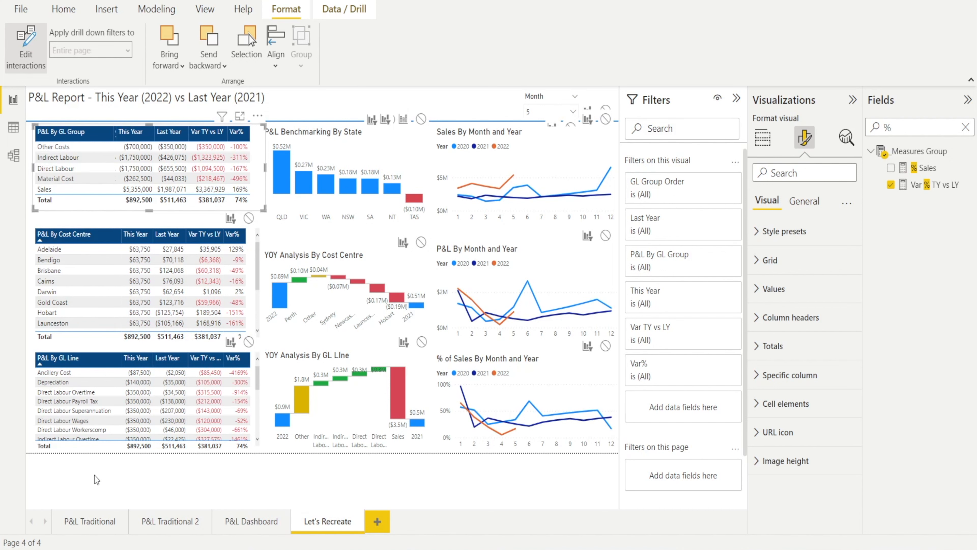
Turn off interaction editing and narrow the P&L By GL Group table slightly so it clears the benchmarking chart
click(26, 48)
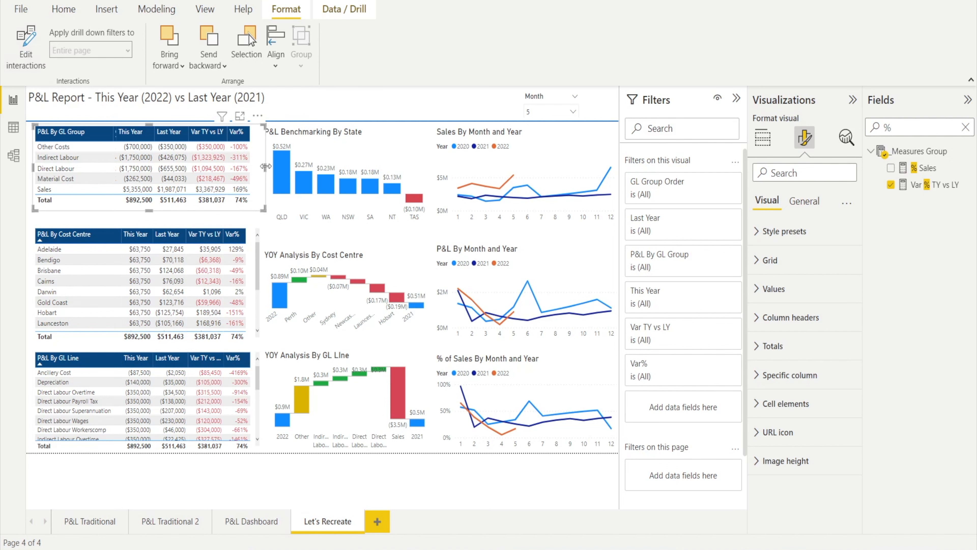
drag(265, 166, 260, 168)
click(364, 99)
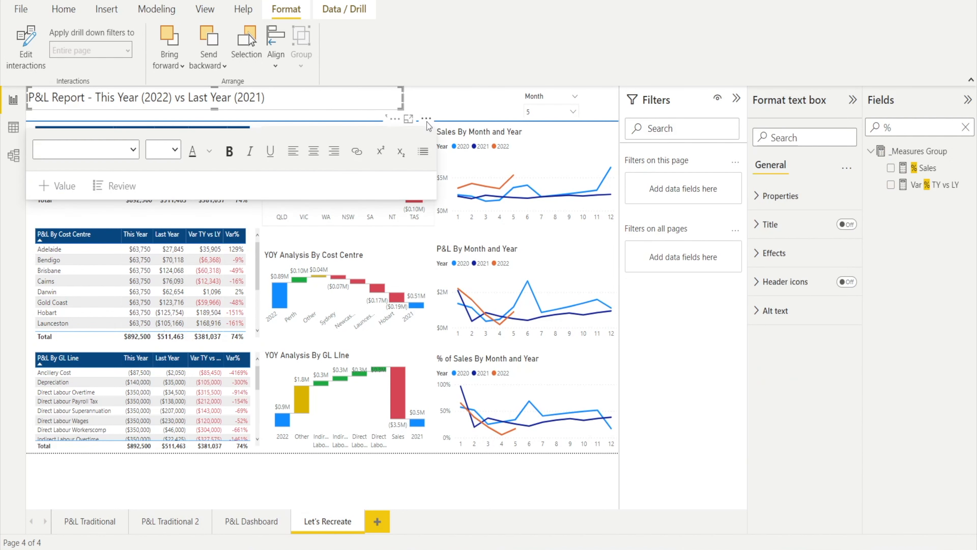
click(427, 122)
click(481, 123)
click(478, 100)
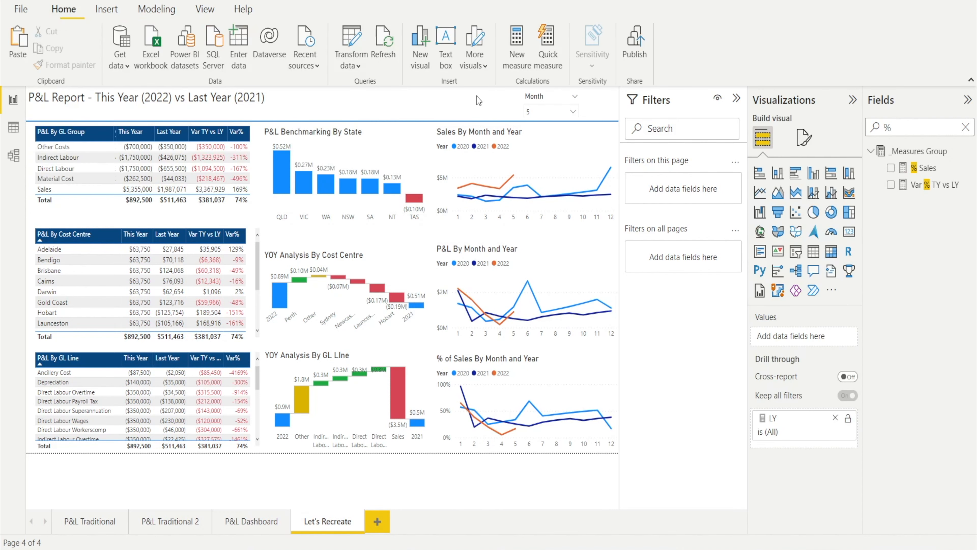
Duplicate the blue divider line under the title and place copies beneath the first and second rows of visuals
click(494, 121)
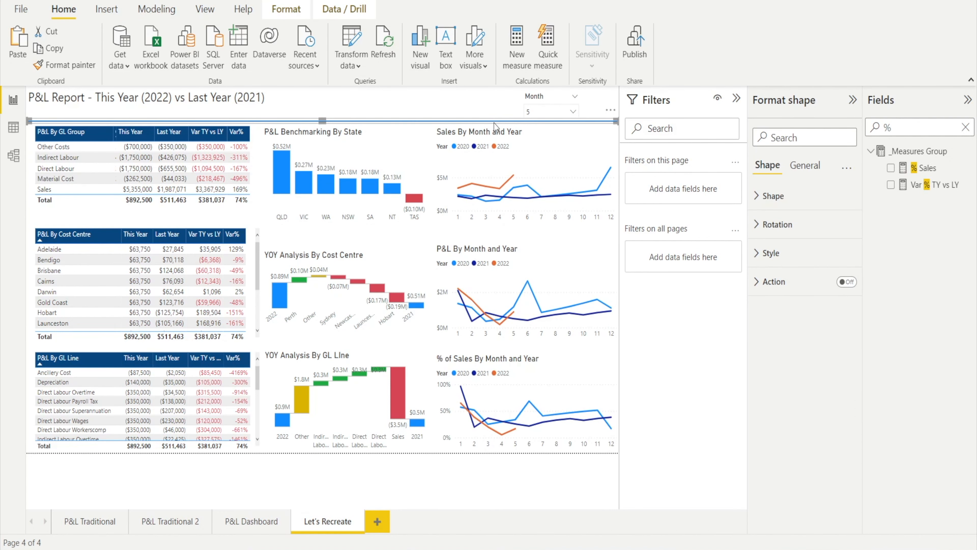
drag(494, 123, 469, 222)
key(ctrl+v)
drag(464, 125, 463, 350)
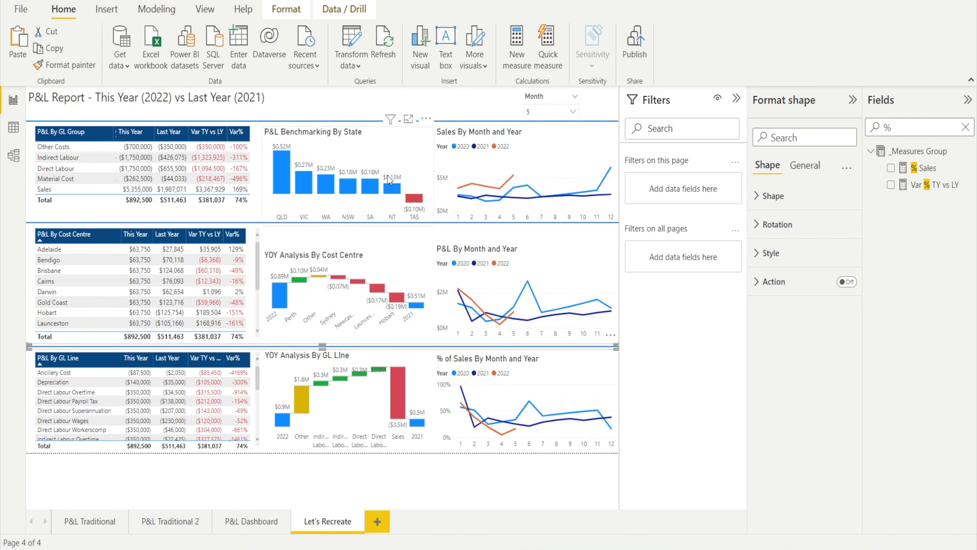
Move the Sales By Month and Year chart up slightly toward the divider line under the title
click(481, 188)
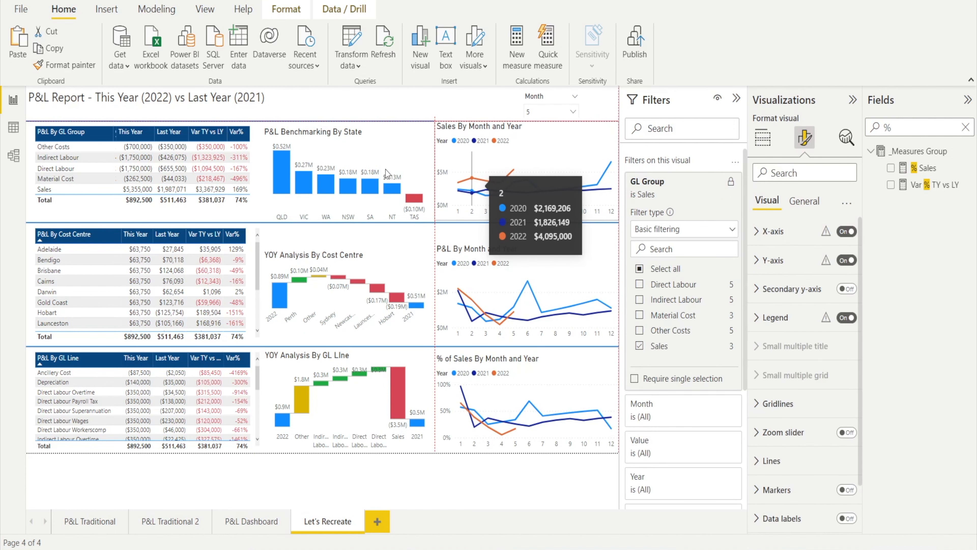
click(389, 164)
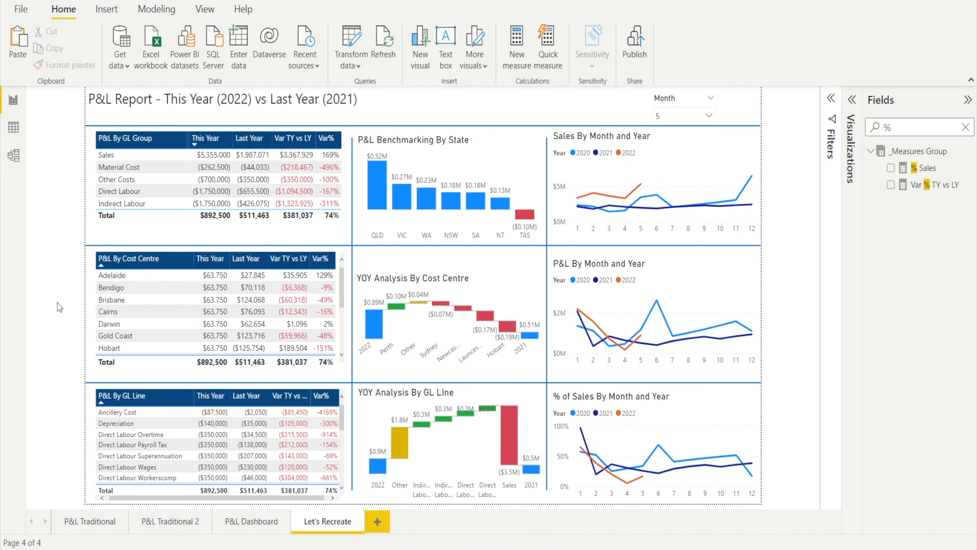
Apply the dark charcoal built-in theme to the report, try the light red-and-green theme for comparison, and return to the dark one
click(207, 14)
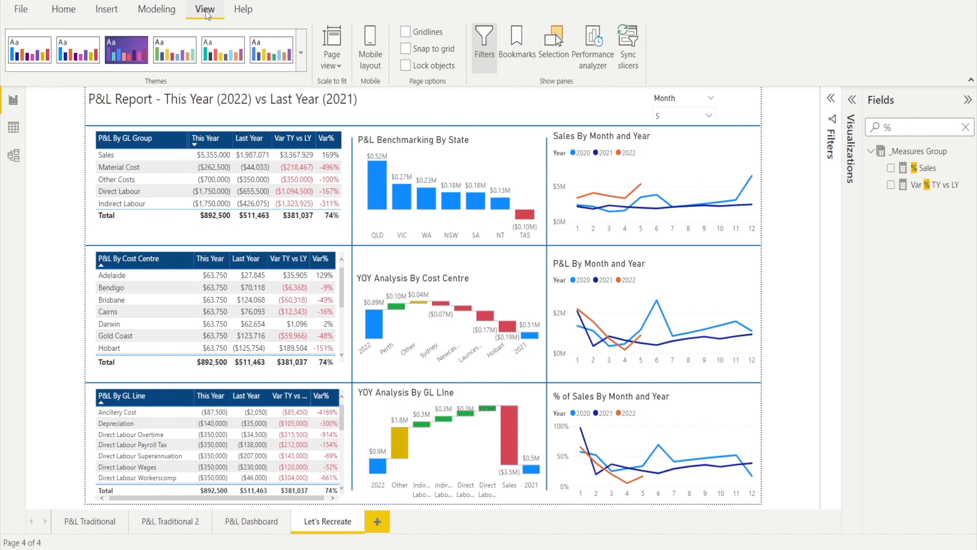
click(301, 55)
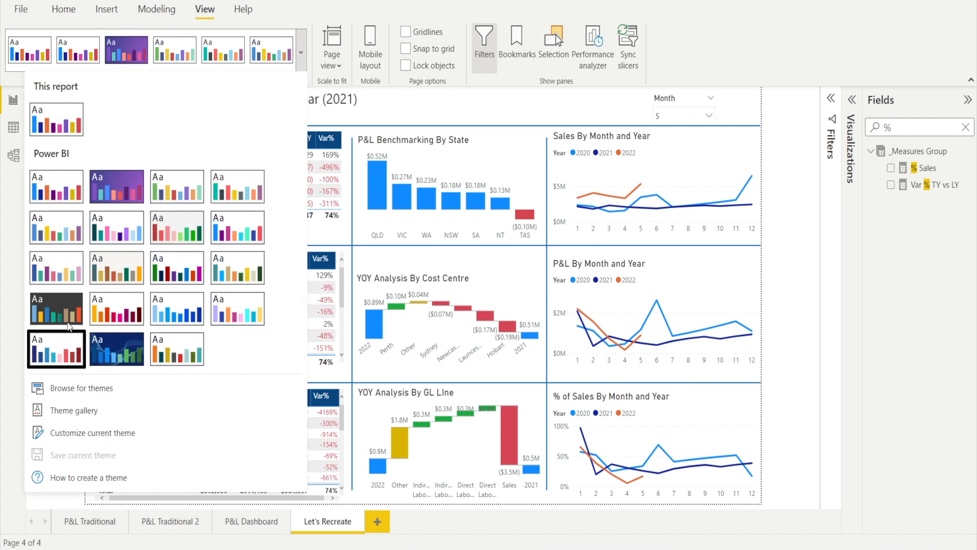
click(66, 314)
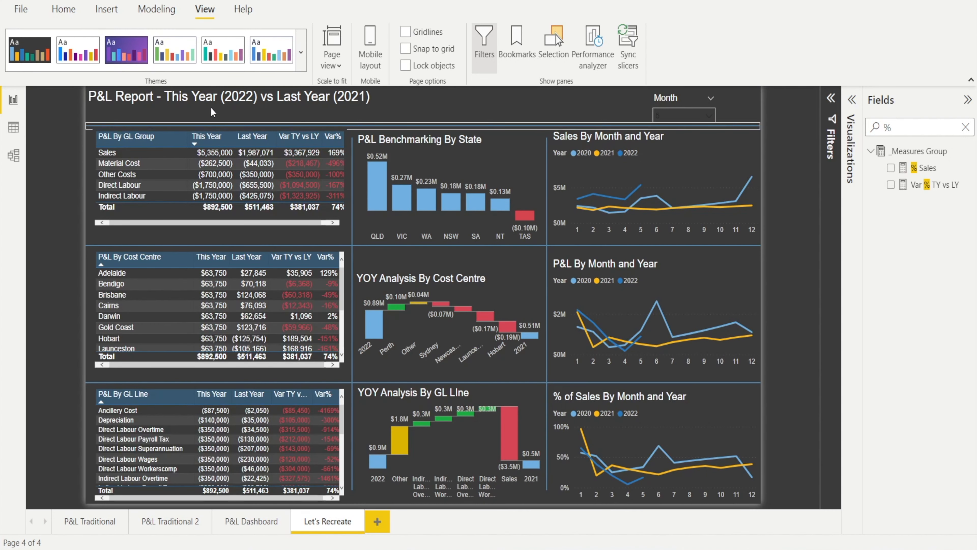
click(300, 52)
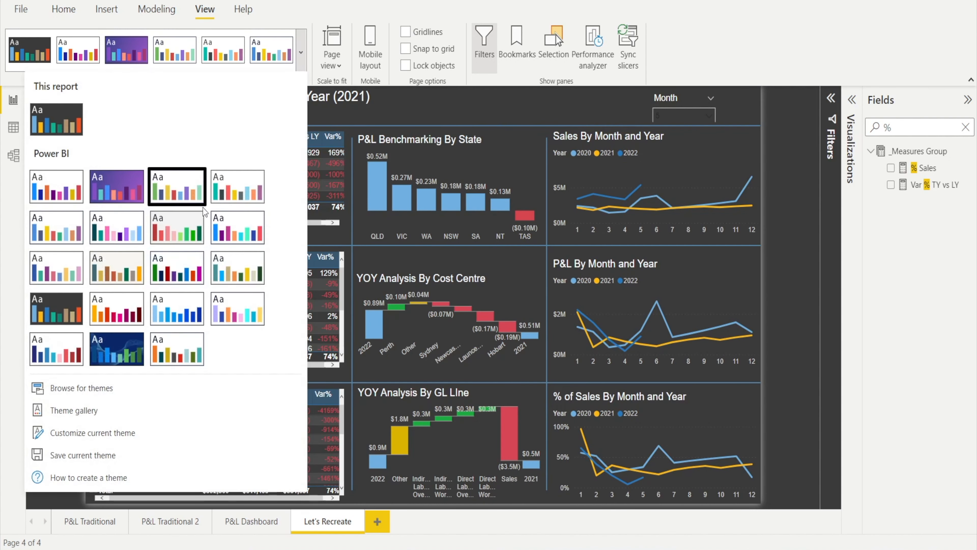
click(192, 226)
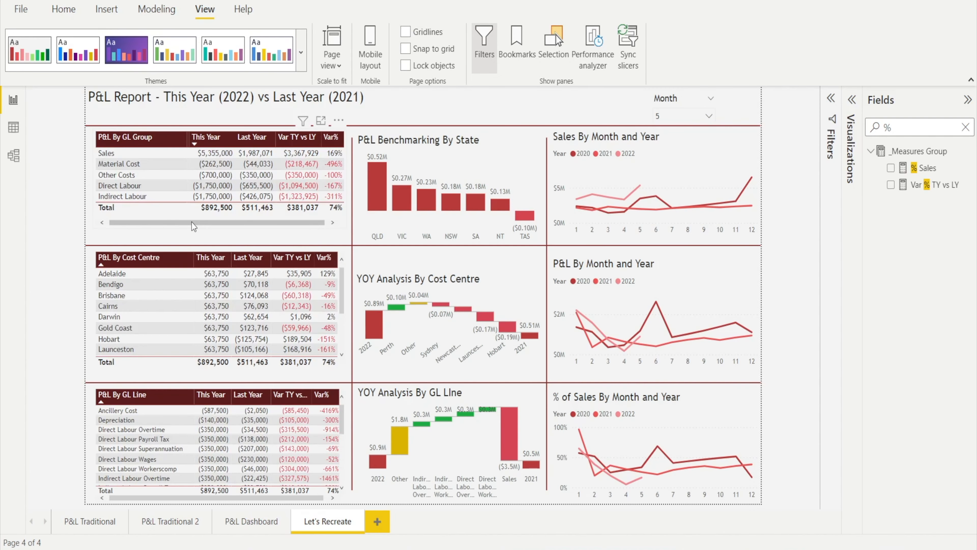
click(300, 53)
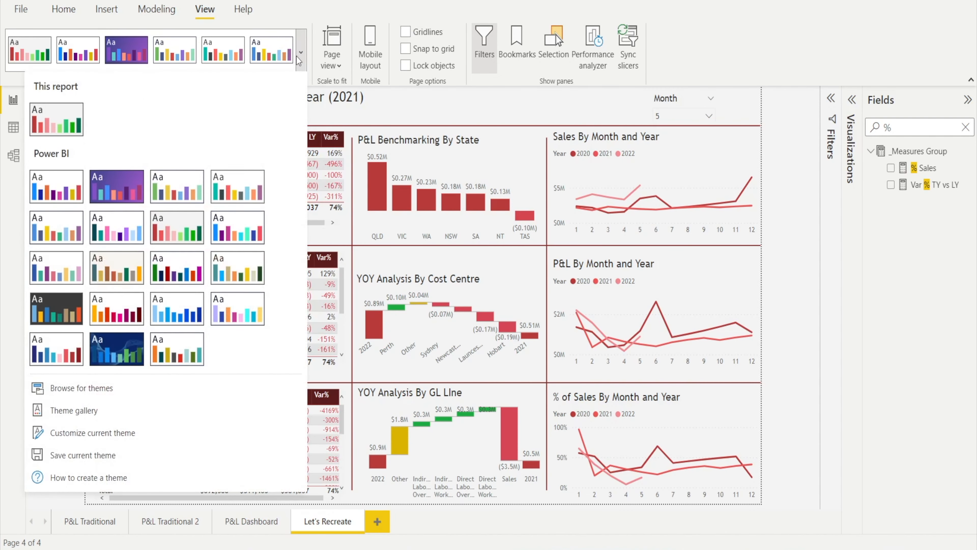
click(58, 313)
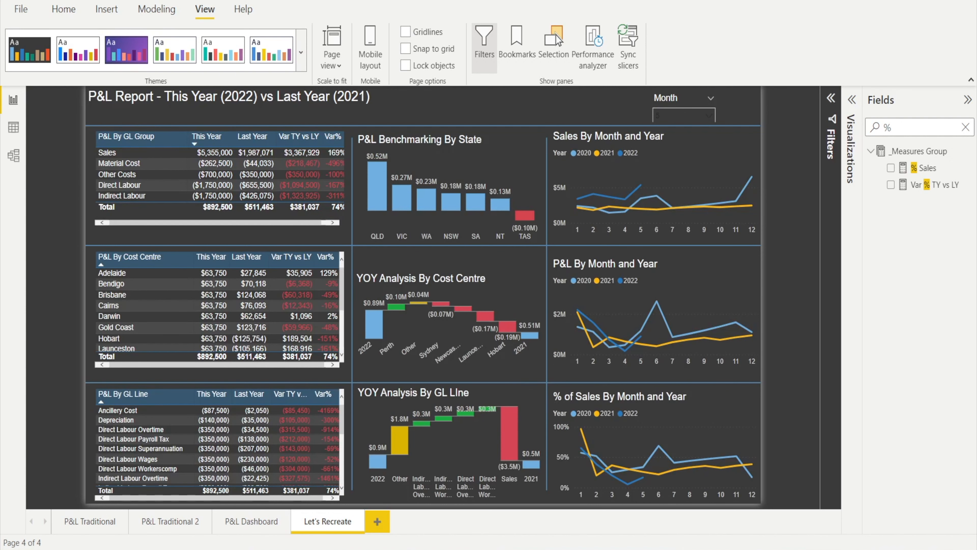